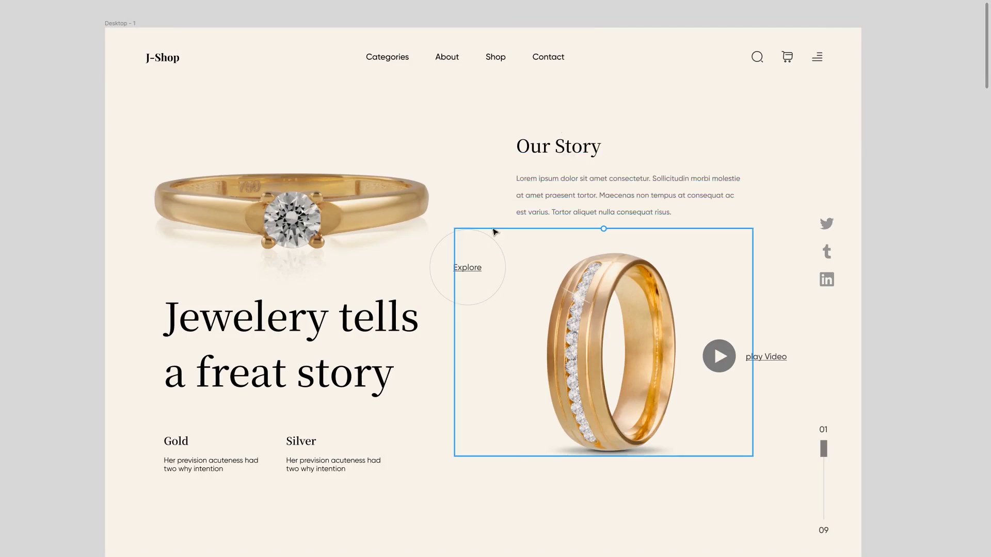
Rename the untitled design file to 'jewelery-store'
{"action": "scroll", "coordinate": [882, 209], "scroll_direction": "down", "scroll_amount": 1}
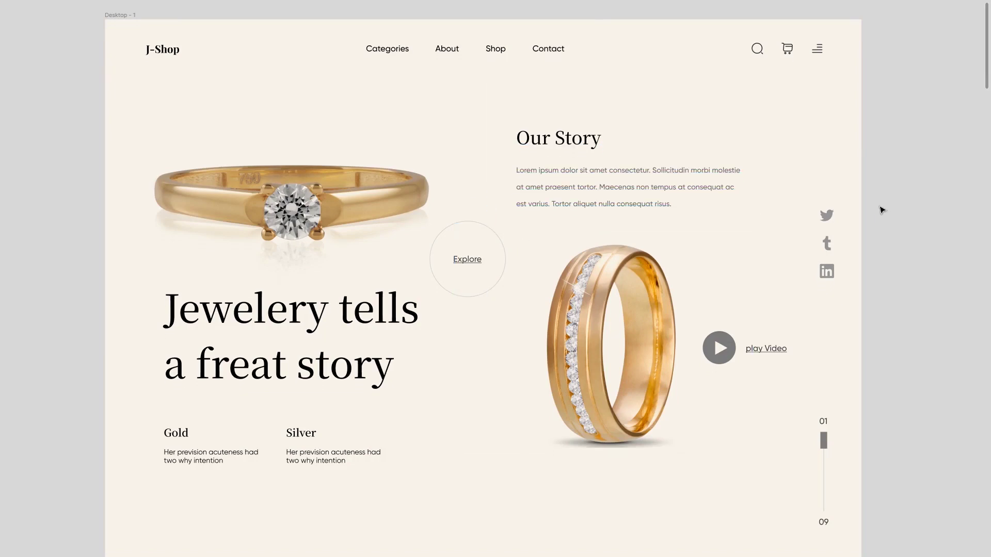
{"action": "scroll", "coordinate": [881, 209], "scroll_direction": "down", "scroll_amount": 1}
{"action": "scroll", "coordinate": [881, 209], "scroll_direction": "down", "scroll_amount": 2}
{"action": "scroll", "coordinate": [881, 209], "scroll_direction": "down", "scroll_amount": 1}
{"action": "scroll", "coordinate": [881, 209], "scroll_direction": "down", "scroll_amount": 1}
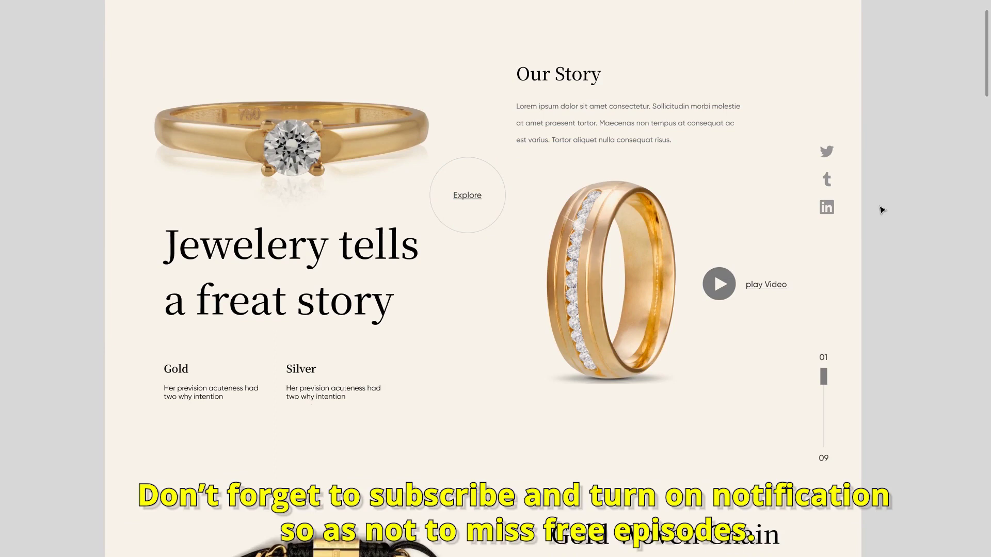
{"action": "scroll", "coordinate": [882, 209], "scroll_direction": "down", "scroll_amount": 1}
{"action": "scroll", "coordinate": [882, 209], "scroll_direction": "down", "scroll_amount": 1}
{"action": "scroll", "coordinate": [882, 209], "scroll_direction": "down", "scroll_amount": 2}
{"action": "scroll", "coordinate": [882, 209], "scroll_direction": "down", "scroll_amount": 1}
{"action": "scroll", "coordinate": [881, 209], "scroll_direction": "down", "scroll_amount": 1}
{"action": "scroll", "coordinate": [882, 209], "scroll_direction": "down", "scroll_amount": 1}
{"action": "scroll", "coordinate": [881, 209], "scroll_direction": "down", "scroll_amount": 1}
{"action": "scroll", "coordinate": [881, 210], "scroll_direction": "down", "scroll_amount": 1}
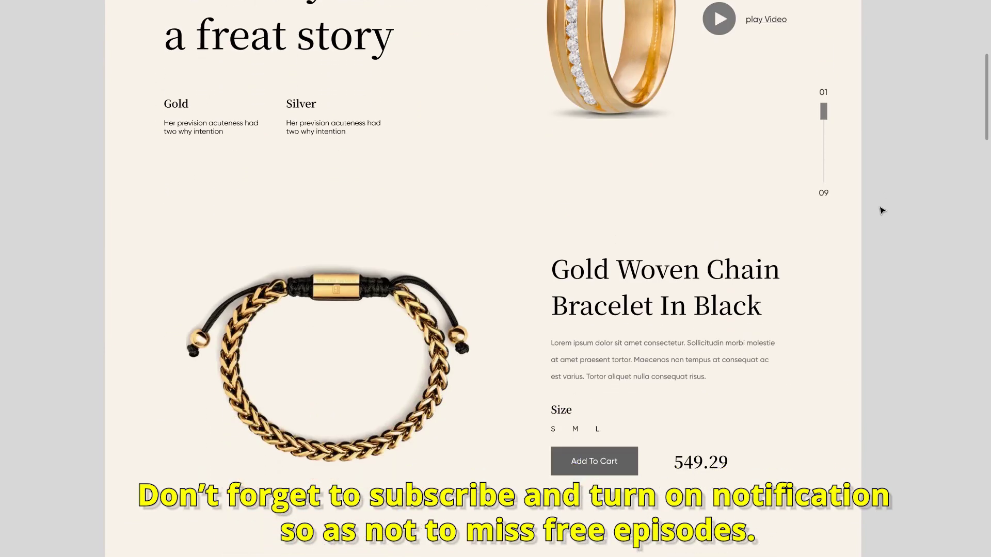
{"action": "scroll", "coordinate": [881, 210], "scroll_direction": "down", "scroll_amount": 2}
{"action": "scroll", "coordinate": [882, 210], "scroll_direction": "down", "scroll_amount": 4}
{"action": "scroll", "coordinate": [882, 210], "scroll_direction": "down", "scroll_amount": 1}
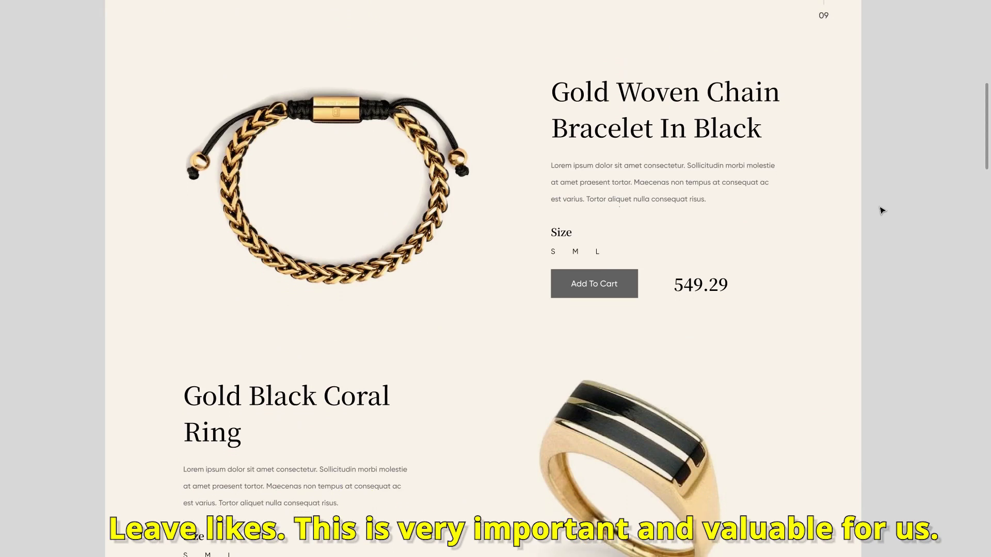
{"action": "scroll", "coordinate": [882, 210], "scroll_direction": "down", "scroll_amount": 1}
{"action": "scroll", "coordinate": [881, 210], "scroll_direction": "down", "scroll_amount": 2}
{"action": "scroll", "coordinate": [882, 210], "scroll_direction": "down", "scroll_amount": 2}
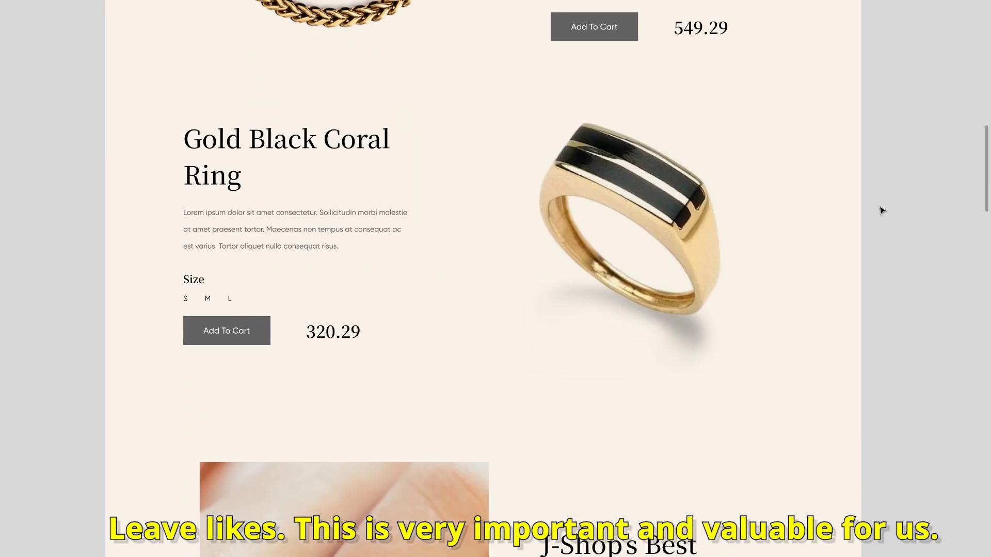
{"action": "scroll", "coordinate": [882, 210], "scroll_direction": "down", "scroll_amount": 1}
{"action": "scroll", "coordinate": [882, 210], "scroll_direction": "down", "scroll_amount": 2}
{"action": "scroll", "coordinate": [882, 210], "scroll_direction": "down", "scroll_amount": 1}
{"action": "scroll", "coordinate": [882, 210], "scroll_direction": "down", "scroll_amount": 1}
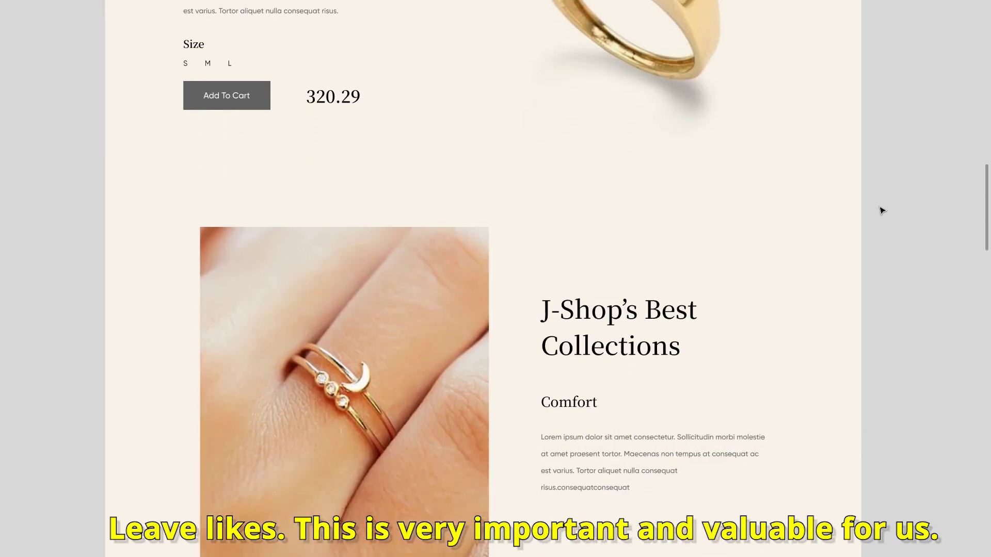
{"action": "scroll", "coordinate": [882, 210], "scroll_direction": "down", "scroll_amount": 3}
{"action": "scroll", "coordinate": [881, 209], "scroll_direction": "down", "scroll_amount": 1}
{"action": "scroll", "coordinate": [881, 210], "scroll_direction": "down", "scroll_amount": 2}
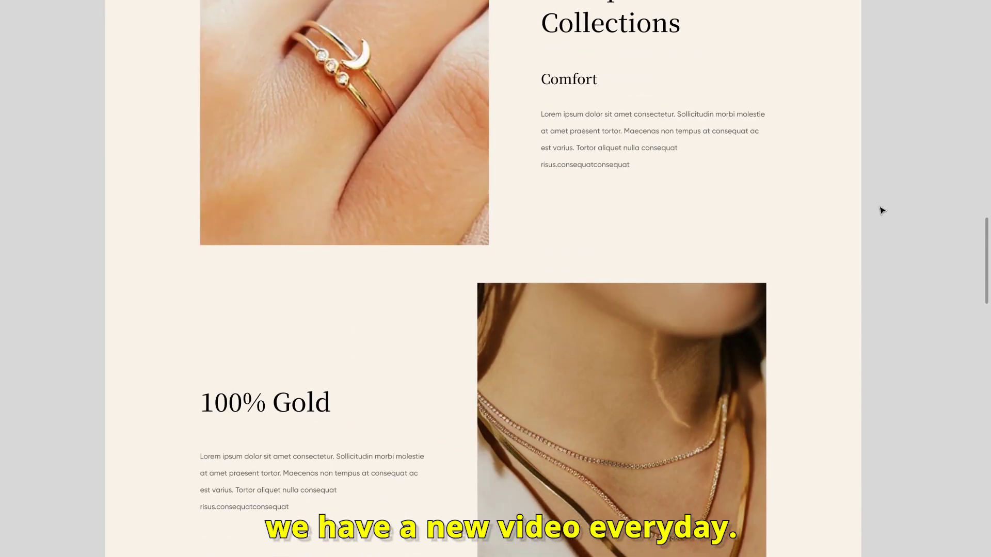
{"action": "scroll", "coordinate": [881, 210], "scroll_direction": "down", "scroll_amount": 2}
{"action": "scroll", "coordinate": [882, 210], "scroll_direction": "down", "scroll_amount": 2}
{"action": "scroll", "coordinate": [882, 210], "scroll_direction": "down", "scroll_amount": 2}
{"action": "scroll", "coordinate": [882, 210], "scroll_direction": "down", "scroll_amount": 2}
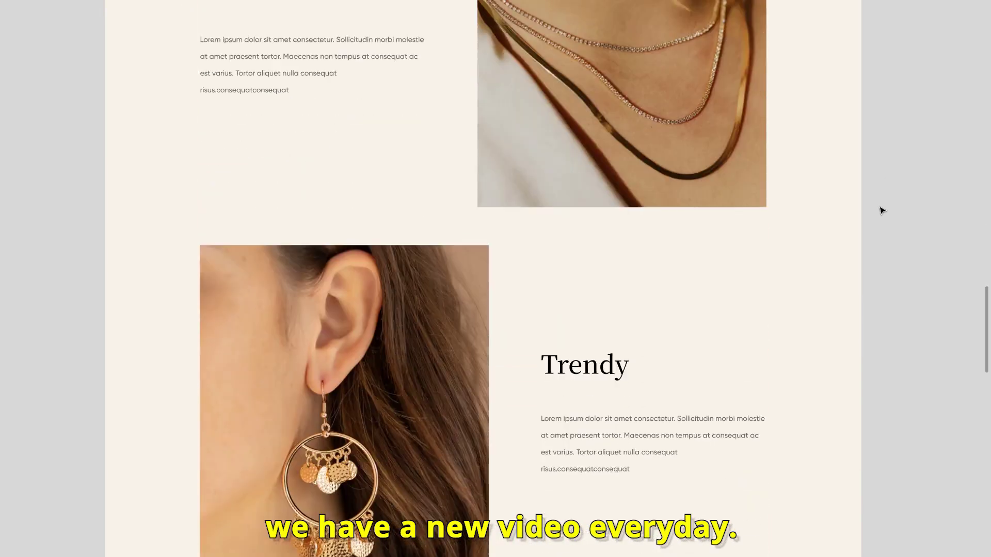
{"action": "scroll", "coordinate": [882, 210], "scroll_direction": "down", "scroll_amount": 1}
{"action": "scroll", "coordinate": [881, 210], "scroll_direction": "down", "scroll_amount": 2}
{"action": "scroll", "coordinate": [881, 210], "scroll_direction": "down", "scroll_amount": 1}
{"action": "scroll", "coordinate": [881, 210], "scroll_direction": "down", "scroll_amount": 2}
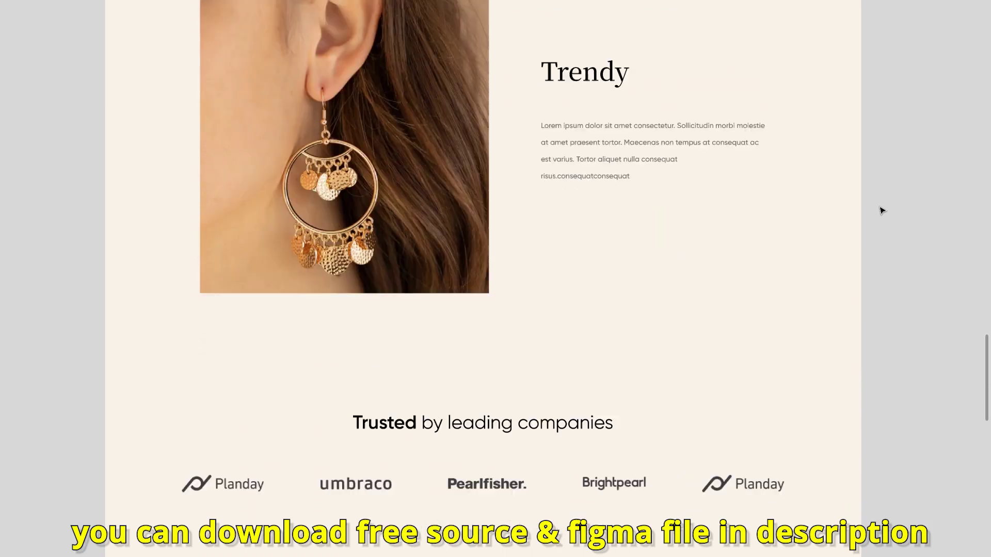
{"action": "scroll", "coordinate": [882, 209], "scroll_direction": "down", "scroll_amount": 1}
{"action": "scroll", "coordinate": [882, 210], "scroll_direction": "down", "scroll_amount": 2}
{"action": "scroll", "coordinate": [881, 210], "scroll_direction": "down", "scroll_amount": 1}
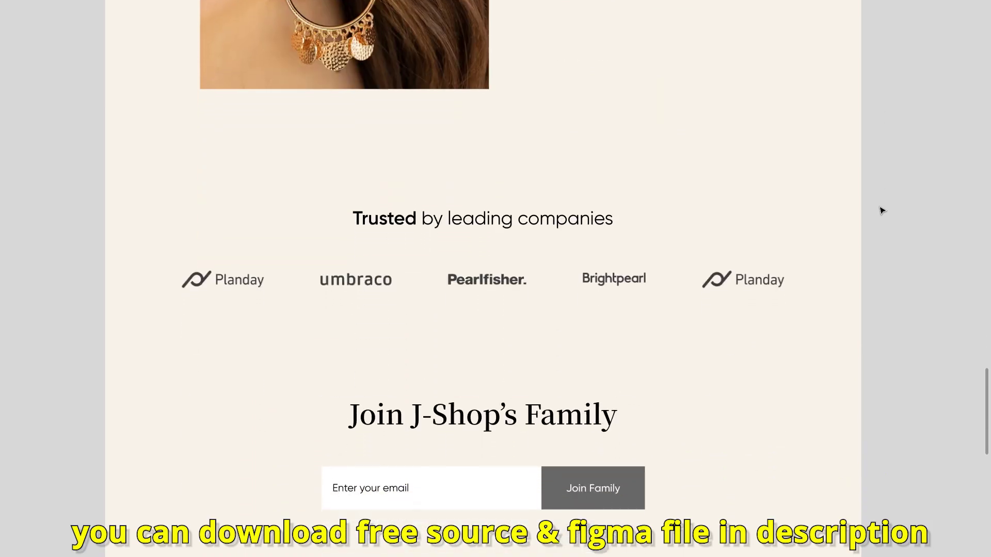
{"action": "scroll", "coordinate": [882, 210], "scroll_direction": "down", "scroll_amount": 2}
{"action": "scroll", "coordinate": [881, 210], "scroll_direction": "down", "scroll_amount": 1}
{"action": "scroll", "coordinate": [882, 210], "scroll_direction": "down", "scroll_amount": 2}
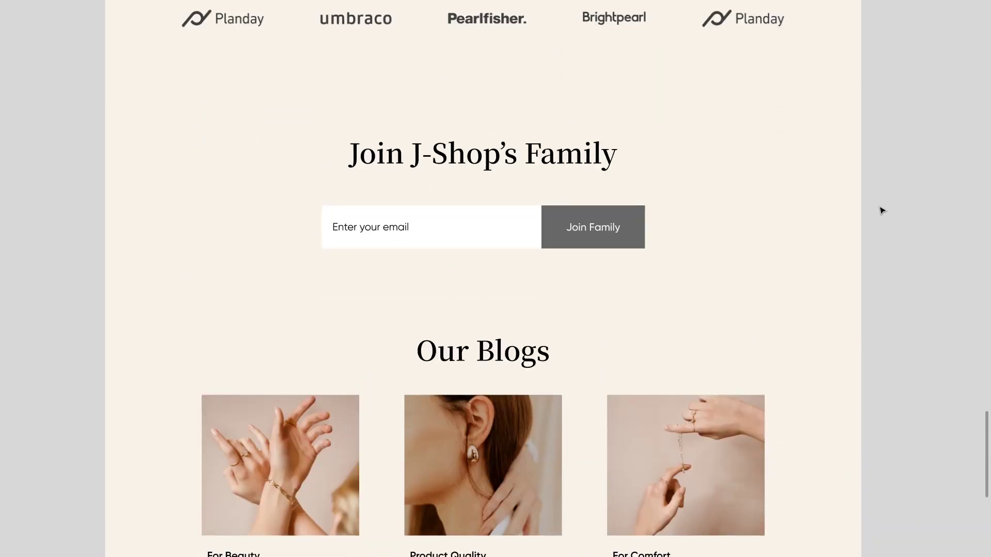
{"action": "scroll", "coordinate": [882, 210], "scroll_direction": "down", "scroll_amount": 3}
{"action": "scroll", "coordinate": [882, 210], "scroll_direction": "down", "scroll_amount": 2}
{"action": "scroll", "coordinate": [882, 210], "scroll_direction": "down", "scroll_amount": 1}
{"action": "scroll", "coordinate": [882, 210], "scroll_direction": "down", "scroll_amount": 1}
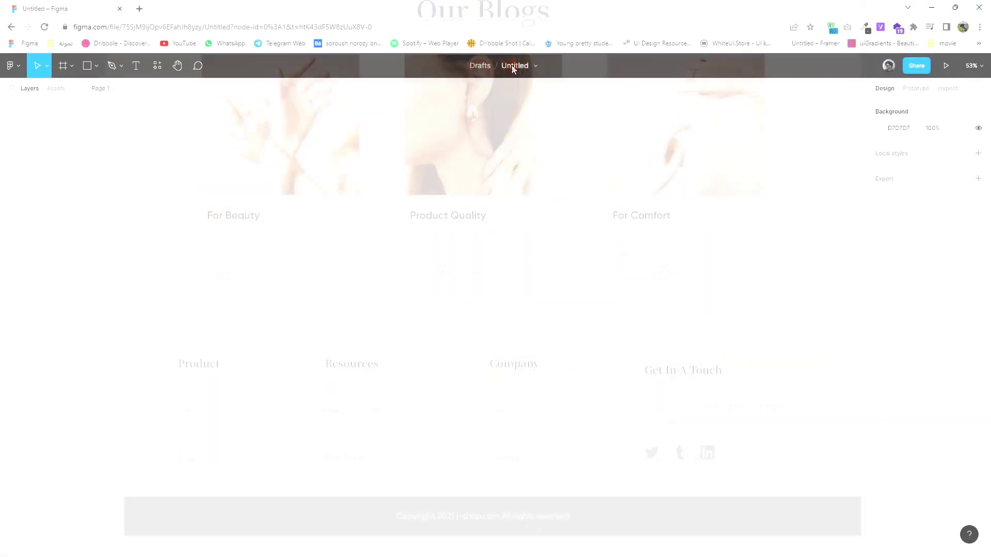
{"action": "double_click", "coordinate": [512, 66]}
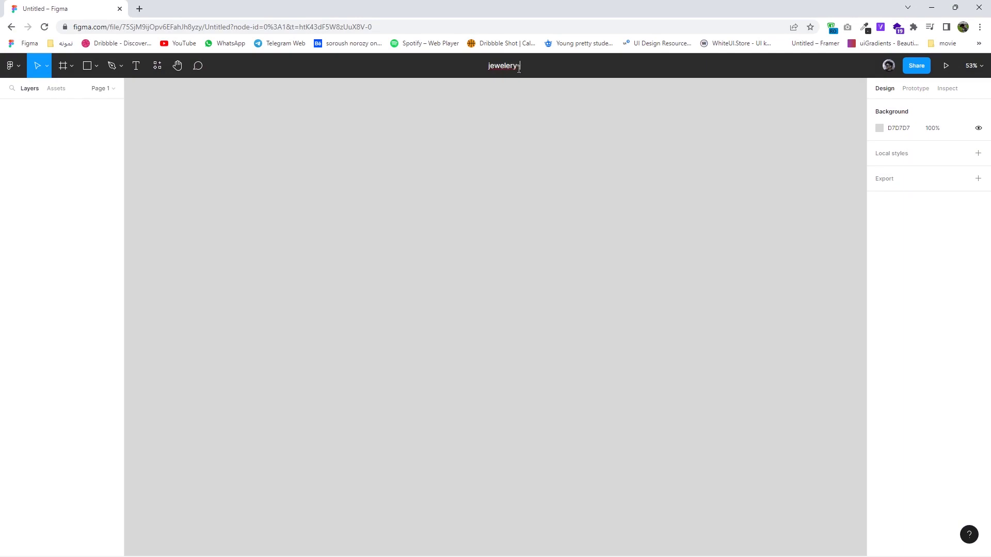
{"action": "key", "text": "Return"}
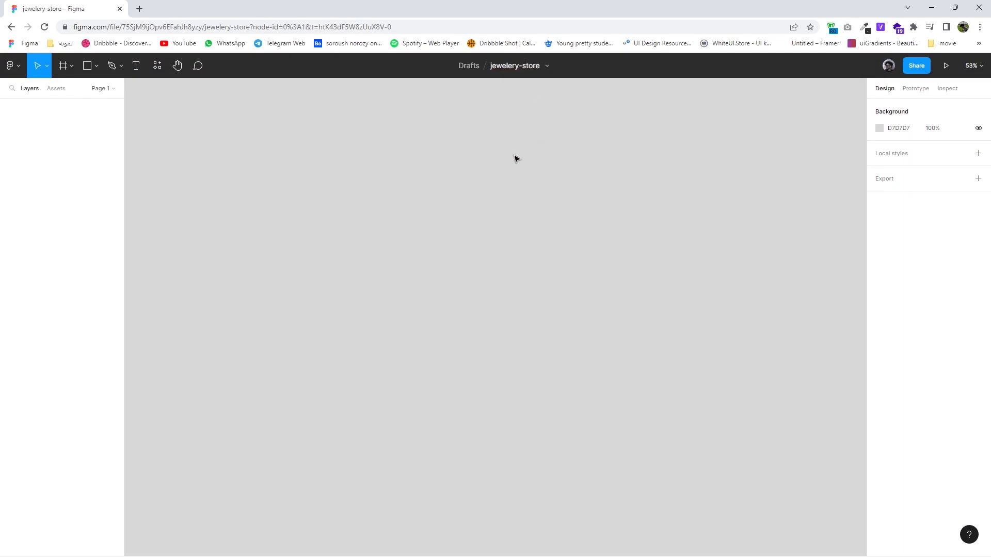
Add a 1440×1024 Desktop frame, 'Desktop - 1', and reposition it on the canvas
{"action": "left_click", "coordinate": [71, 66]}
{"action": "left_click", "coordinate": [33, 91]}
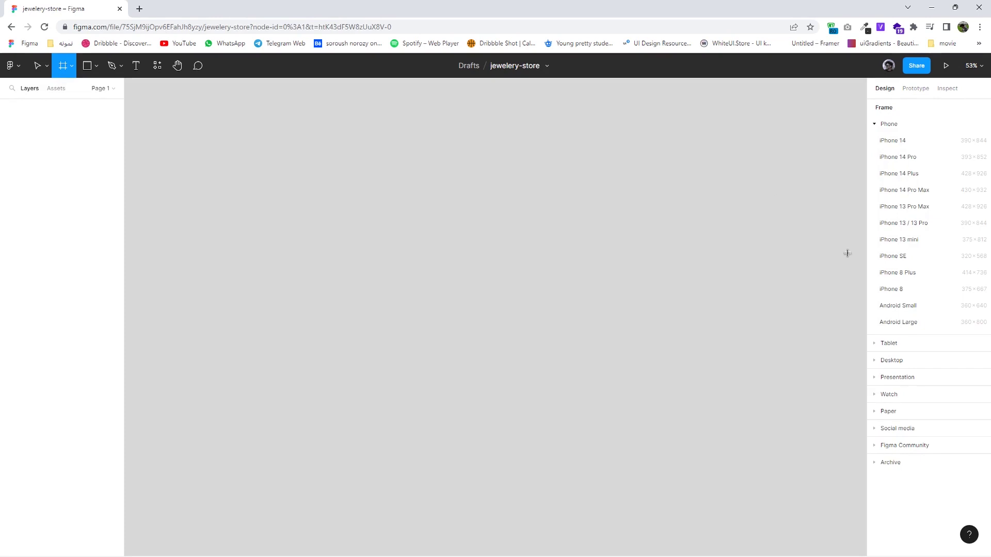
{"action": "left_click", "coordinate": [874, 360]}
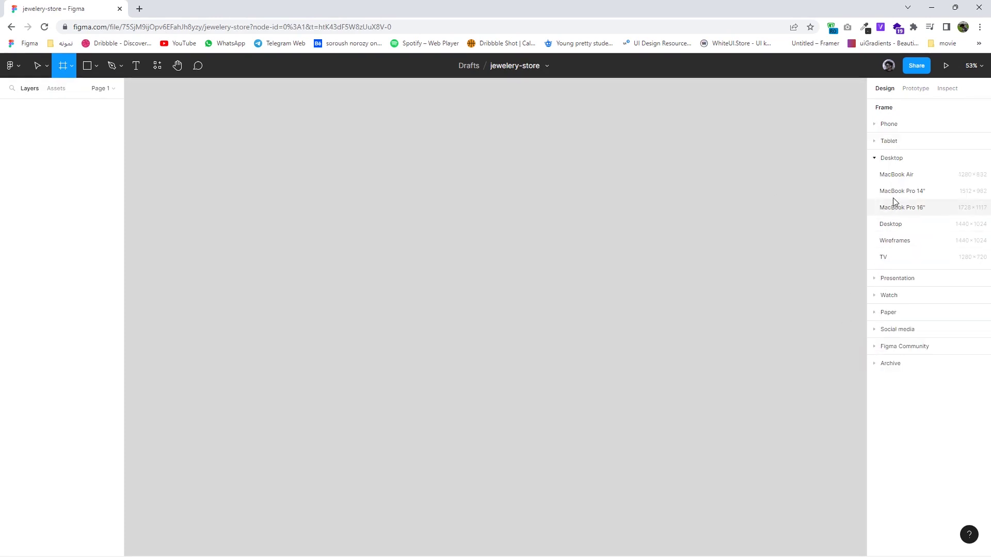
{"action": "left_click", "coordinate": [891, 224]}
{"action": "left_click_drag", "start_coordinate": [645, 286], "coordinate": [565, 276]}
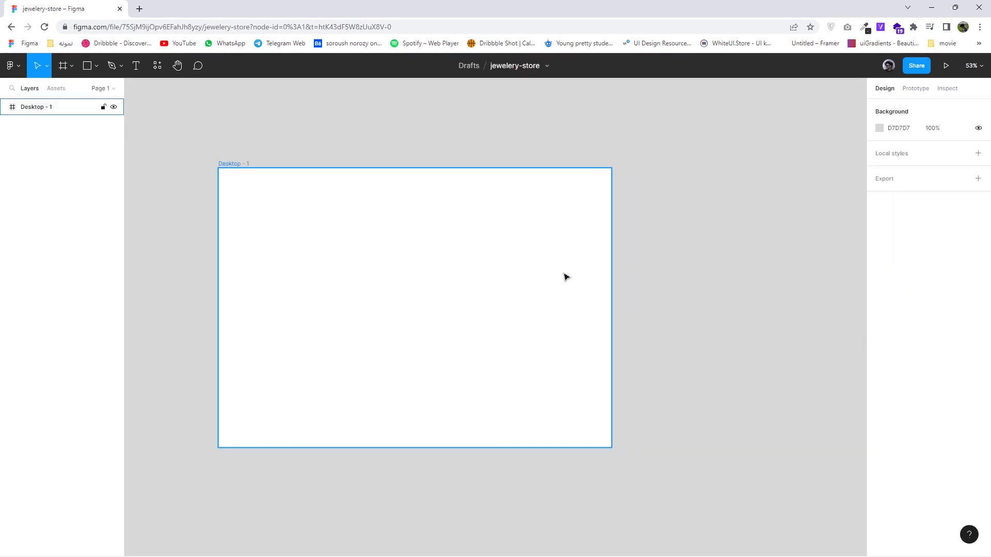
Give the frame a 12-column layout grid with wider side margins
{"action": "left_click", "coordinate": [980, 250]}
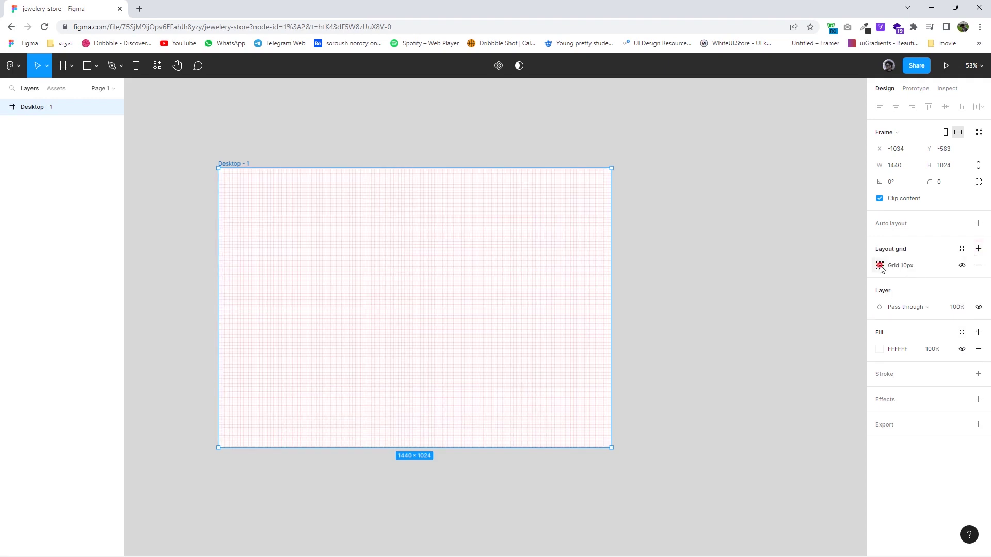
{"action": "left_click", "coordinate": [879, 265]}
{"action": "left_click", "coordinate": [775, 280]}
{"action": "left_click", "coordinate": [762, 307]}
{"action": "key", "text": "Up"}
{"action": "key", "text": "Up"}
{"action": "key", "text": "Up"}
{"action": "key", "text": "Up"}
{"action": "key", "text": "Up"}
{"action": "key", "text": "Up"}
{"action": "key", "text": "Up"}
{"action": "key", "text": "Down"}
{"action": "left_click", "coordinate": [845, 345]}
{"action": "key", "text": "shift+Up"}
{"action": "key", "text": "shift+Up"}
{"action": "key", "text": "Up"}
{"action": "key", "text": "Up"}
{"action": "key", "text": "shift+Up"}
{"action": "key", "text": "shift+Up"}
{"action": "key", "text": "Up"}
{"action": "key", "text": "Up"}
{"action": "key", "text": "Up"}
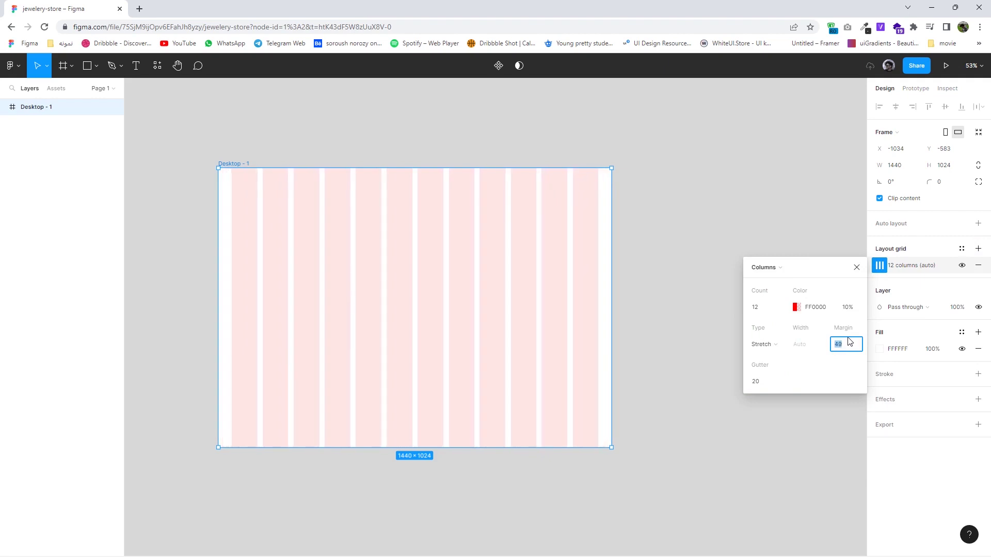
{"action": "key", "text": "shift+Up"}
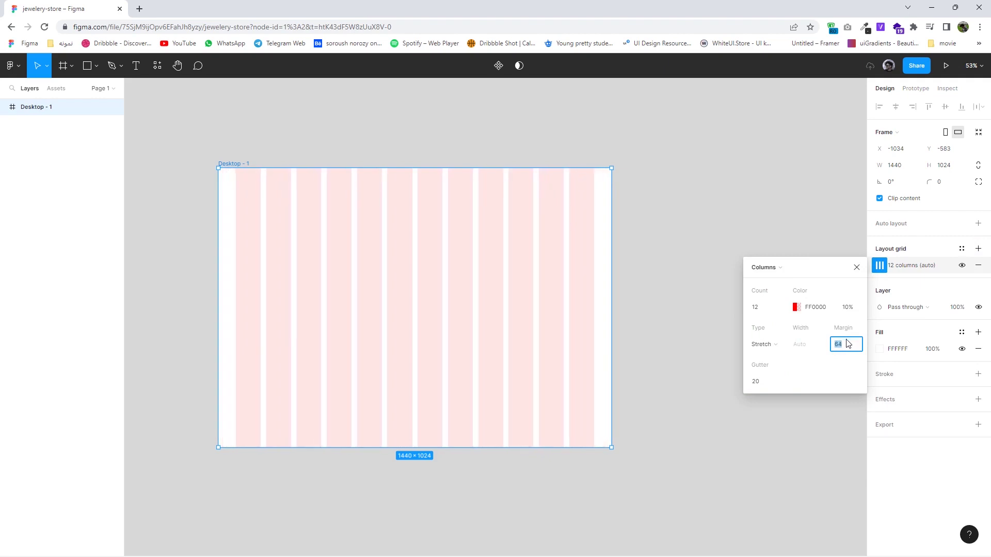
{"action": "left_click", "coordinate": [859, 270]}
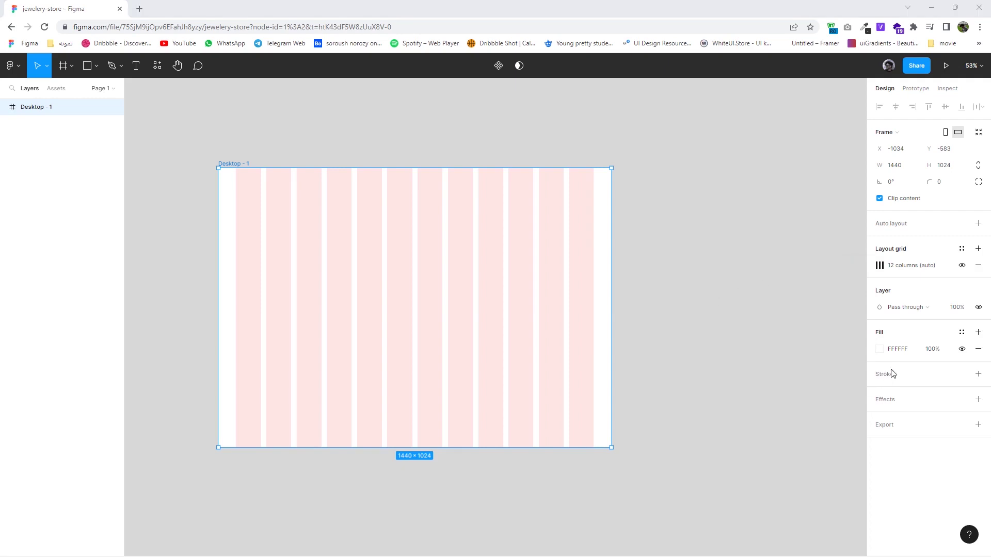
Fill the Desktop - 1 frame with cream F8F3E9
{"action": "left_click", "coordinate": [898, 352]}
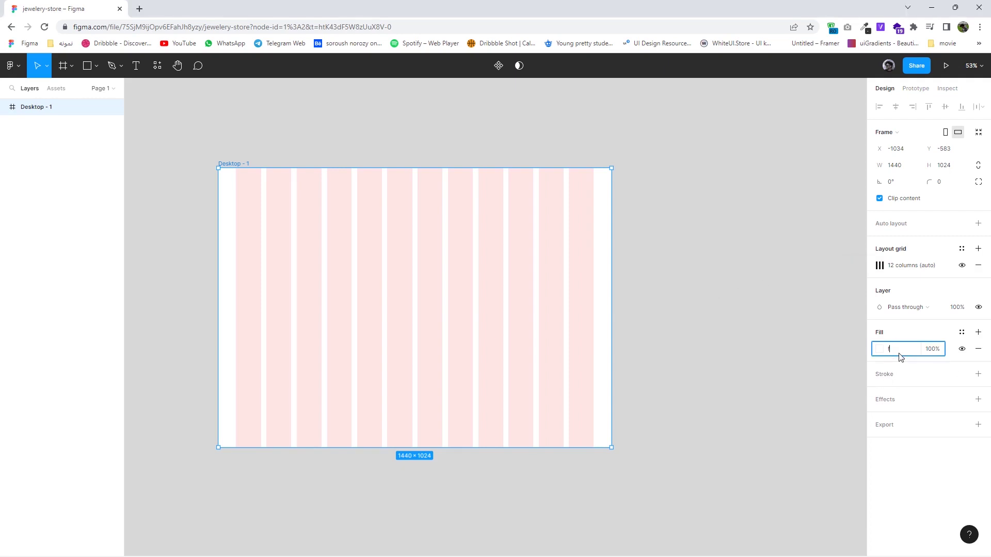
{"action": "type", "text": "f8f3e"}
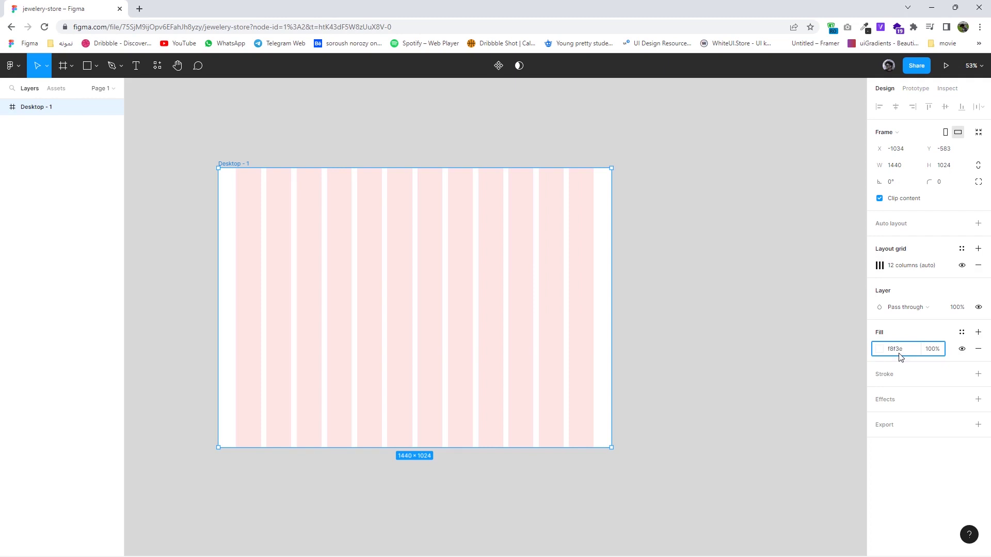
{"action": "type", "text": "9"}
{"action": "key", "text": "Return"}
{"action": "left_click", "coordinate": [735, 370]}
{"action": "left_click", "coordinate": [387, 245]}
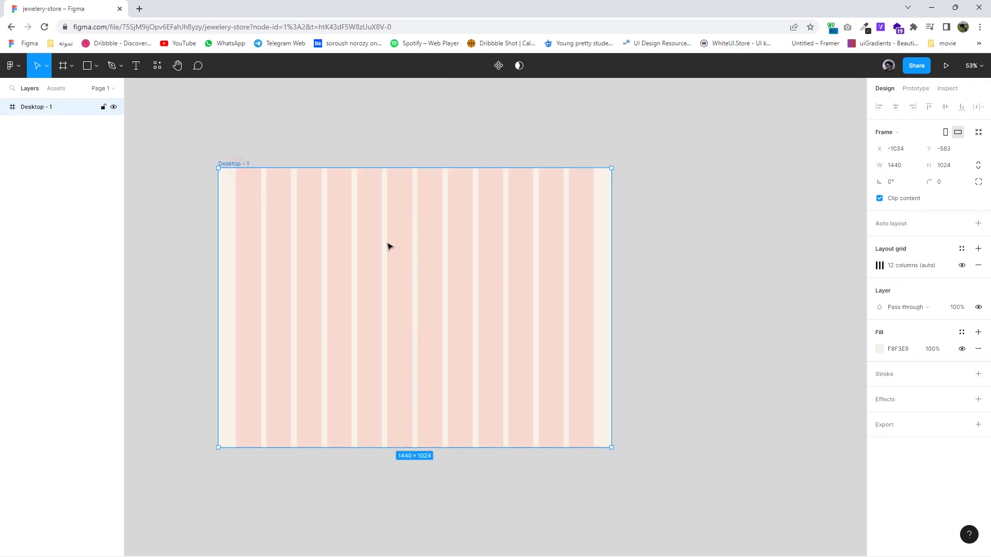
{"action": "scroll", "coordinate": [387, 246], "scroll_direction": "up", "scroll_amount": 3}
Add a 'J-shop' text box at the frame's top-left, sized to fit its text
{"action": "key", "text": "t"}
{"action": "left_click_drag", "start_coordinate": [226, 169], "coordinate": [254, 196]}
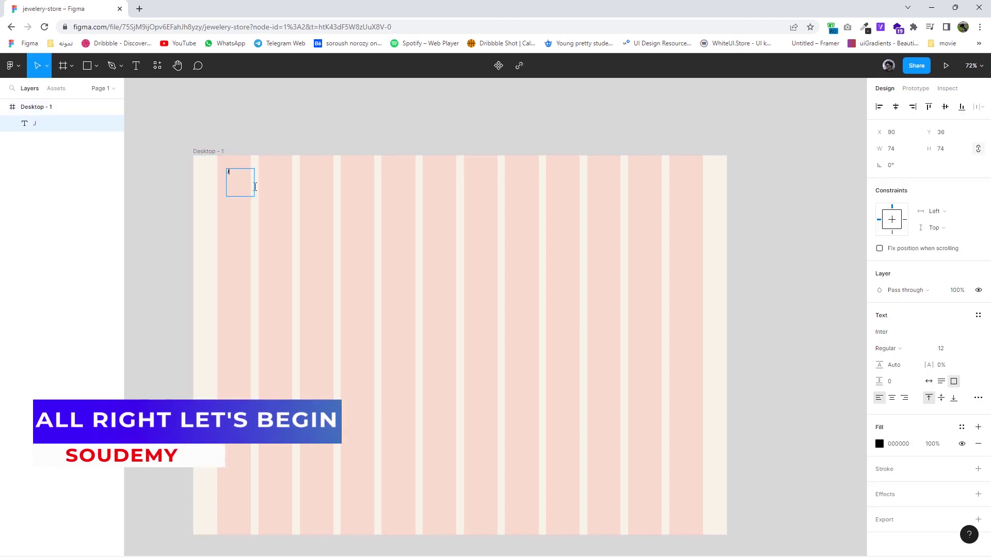
{"action": "type", "text": "E"}
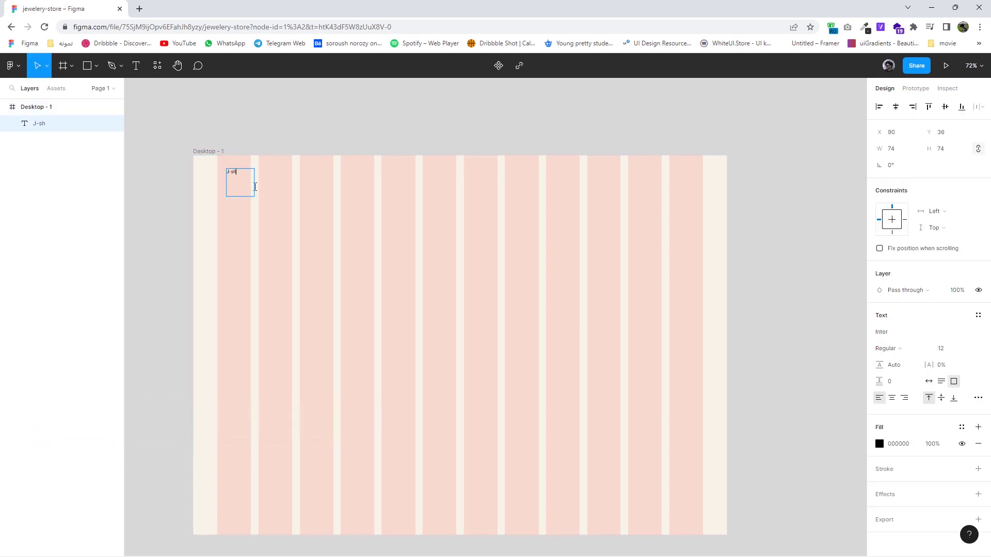
{"action": "scroll", "coordinate": [237, 203], "scroll_direction": "up", "scroll_amount": 3}
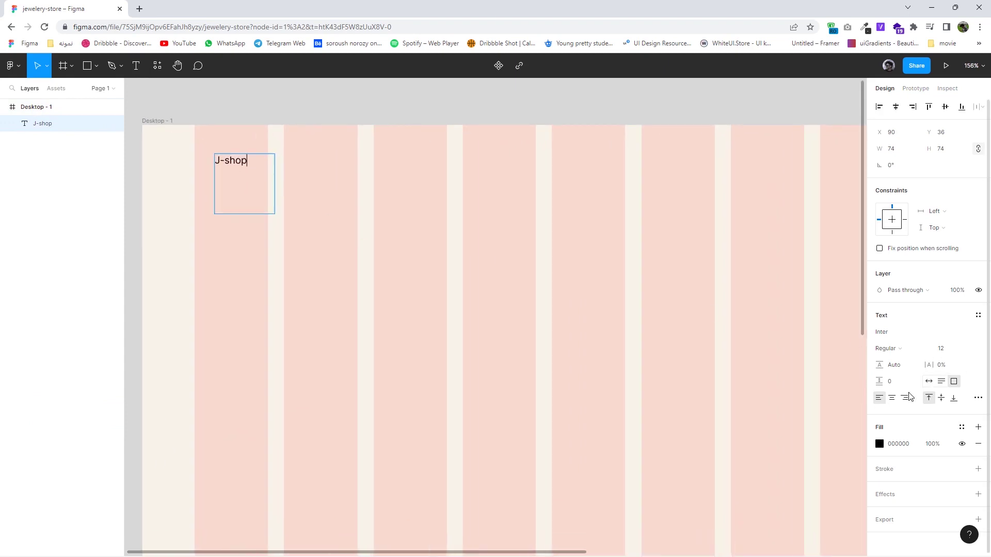
{"action": "key", "text": "Escape"}
{"action": "left_click", "coordinate": [928, 381]}
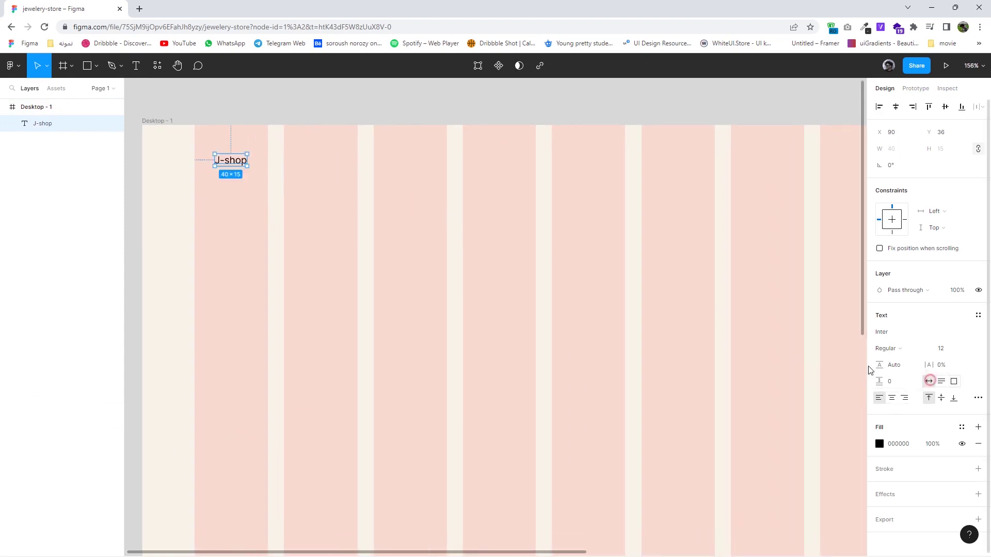
{"action": "left_click", "coordinate": [232, 162]}
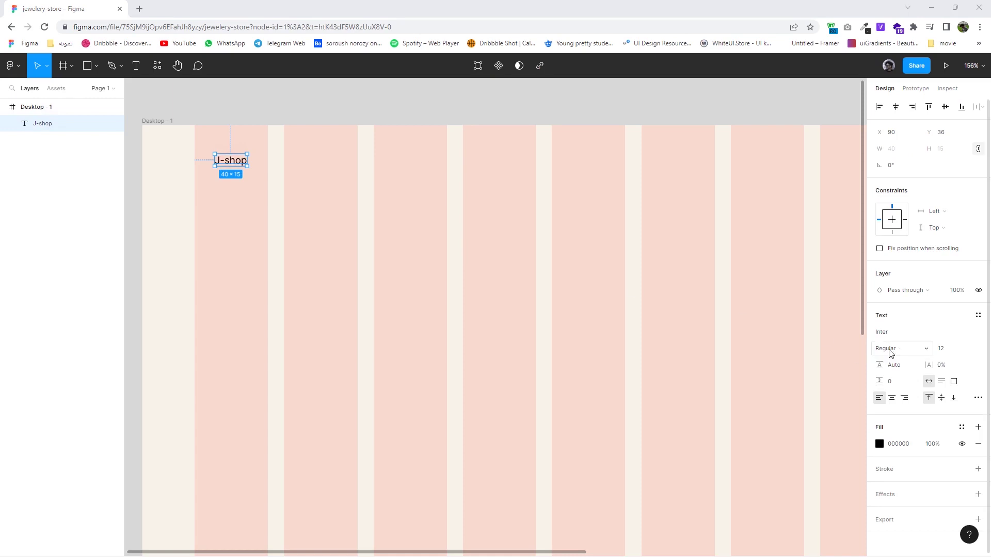
Style J-shop in Playfair Display Bold at size 20
{"action": "left_click", "coordinate": [895, 333]}
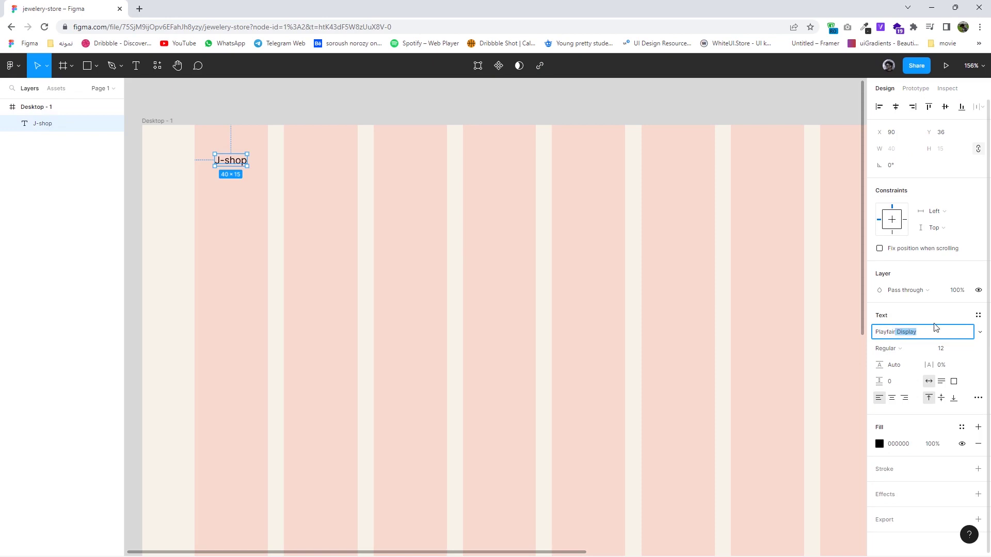
{"action": "key", "text": "Return"}
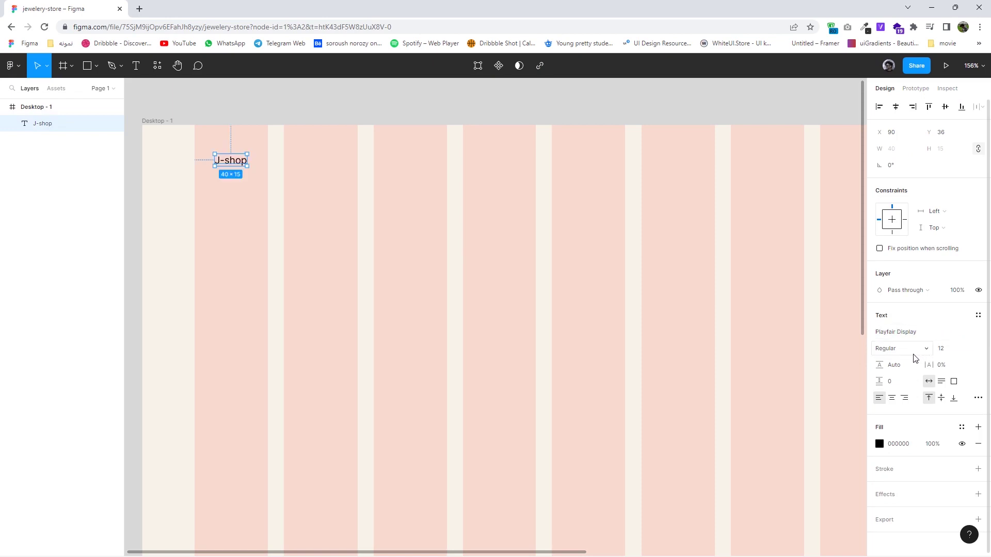
{"action": "left_click", "coordinate": [914, 355]}
{"action": "left_click", "coordinate": [905, 385]}
{"action": "left_click", "coordinate": [946, 350]}
{"action": "type", "text": "20"}
{"action": "key", "text": "Return"}
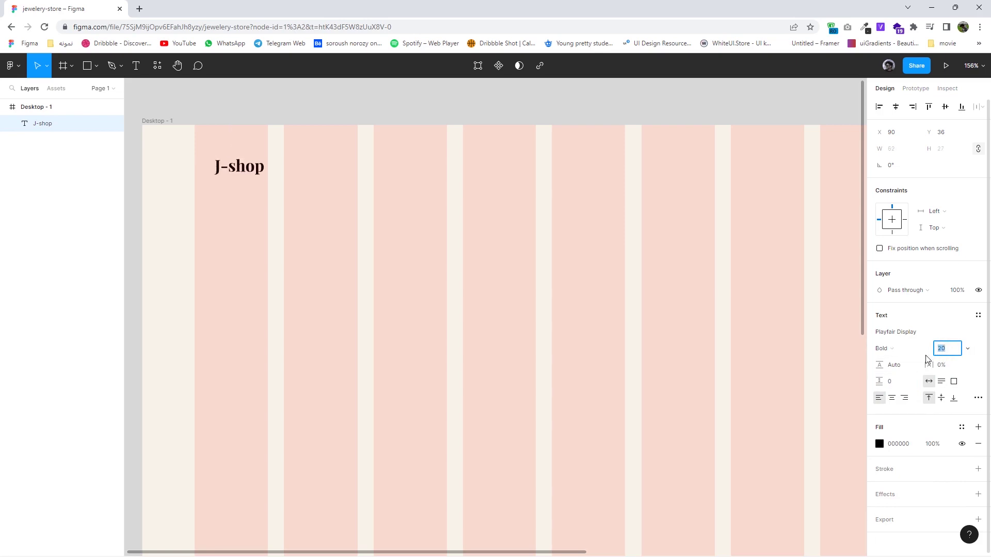
Move the J-shop text up toward the middle of the frame's top edge
{"action": "left_click", "coordinate": [537, 316]}
{"action": "left_click", "coordinate": [230, 172]}
{"action": "left_click_drag", "start_coordinate": [230, 171], "coordinate": [228, 162]}
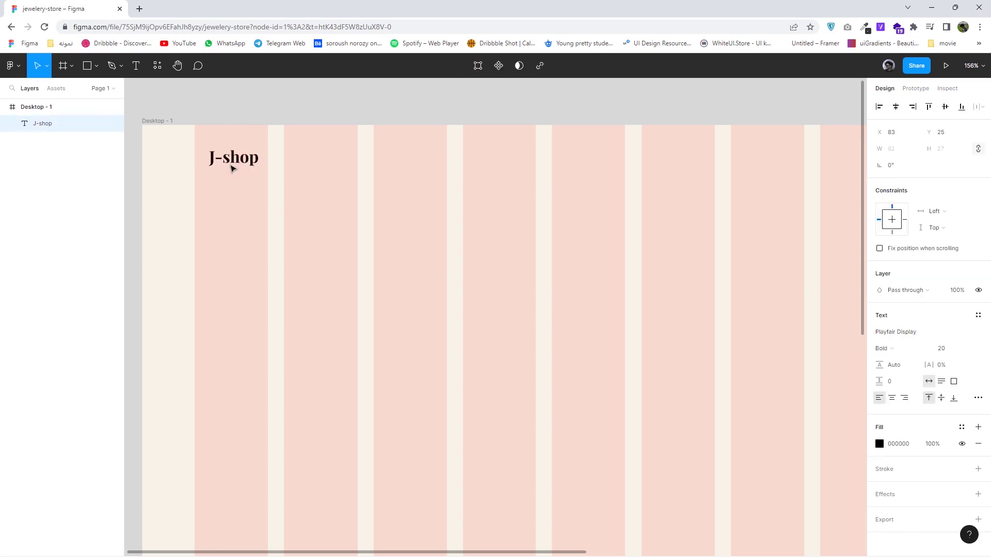
{"action": "scroll", "coordinate": [233, 202], "scroll_direction": "right", "scroll_amount": 2}
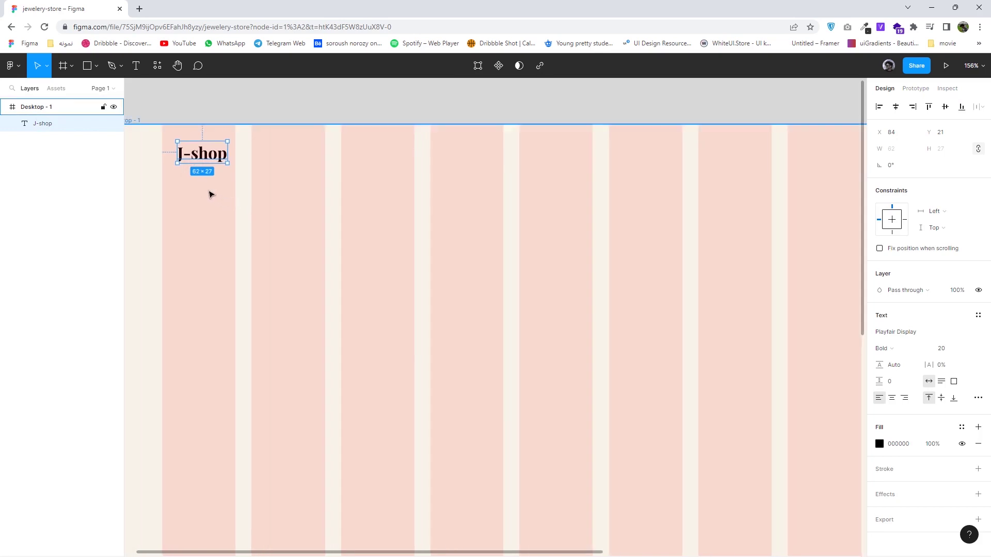
{"action": "left_click_drag", "start_coordinate": [199, 164], "coordinate": [415, 156]}
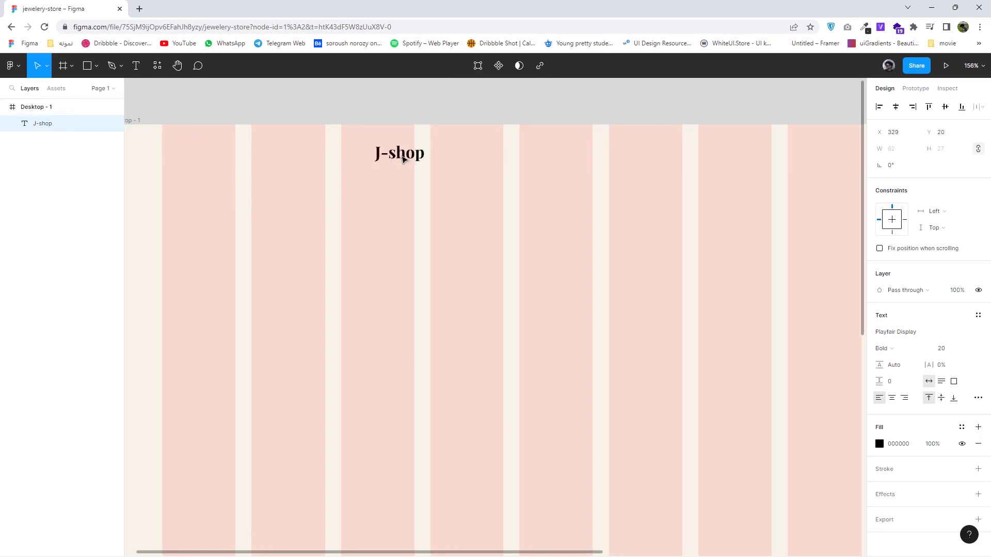
Retype the text as 'Categories' and switch it to the Gilroy font
{"action": "double_click", "coordinate": [414, 155]}
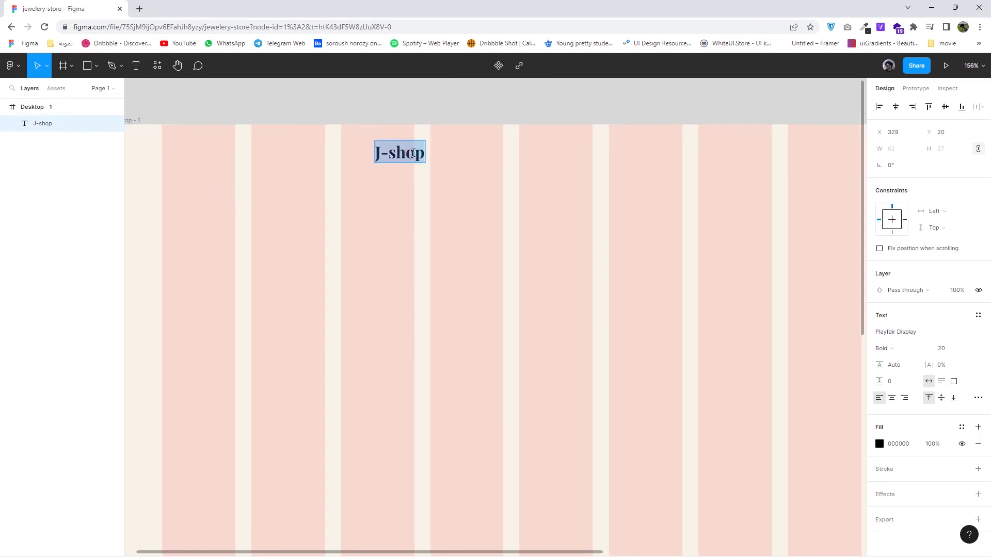
{"action": "type", "text": "Categories"}
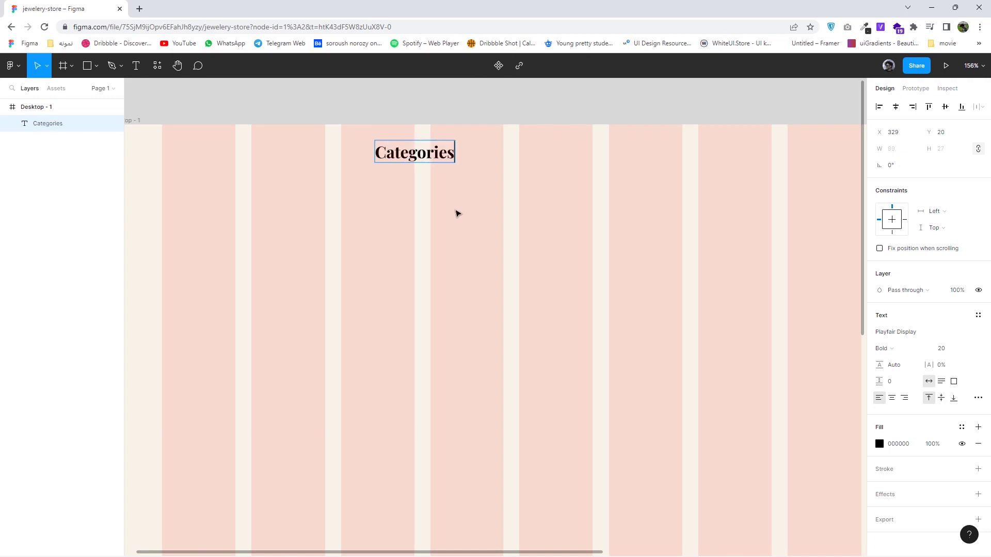
{"action": "key", "text": "Escape"}
{"action": "left_click", "coordinate": [923, 332]}
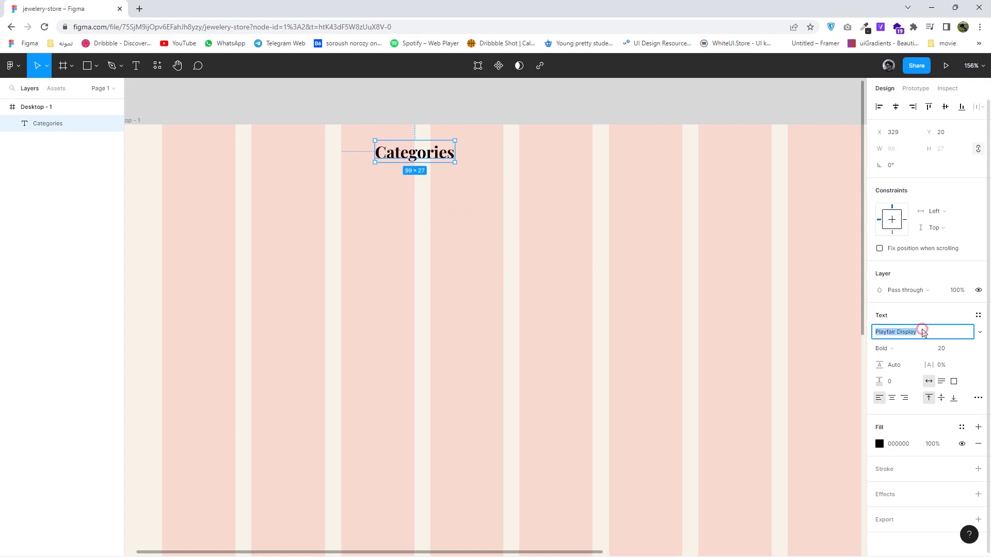
{"action": "type", "text": "Gil"}
{"action": "key", "text": "Return"}
{"action": "left_click", "coordinate": [941, 348]}
{"action": "type", "text": "15"}
{"action": "key", "text": "Return"}
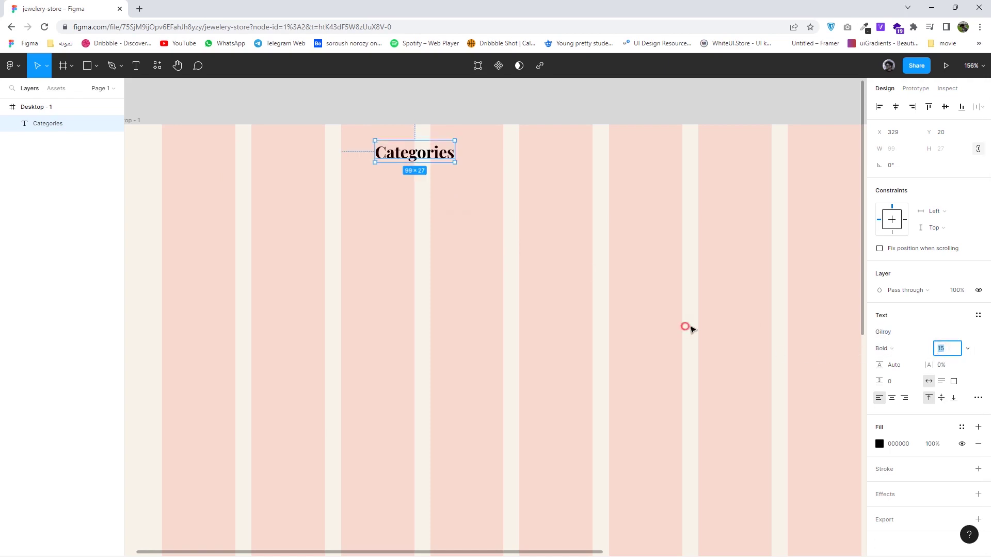
Set Categories to Gilroy Medium at size 16
{"action": "left_click", "coordinate": [684, 327]}
{"action": "left_click", "coordinate": [47, 123]}
{"action": "left_click", "coordinate": [947, 348]}
{"action": "type", "text": "14"}
{"action": "key", "text": "Return"}
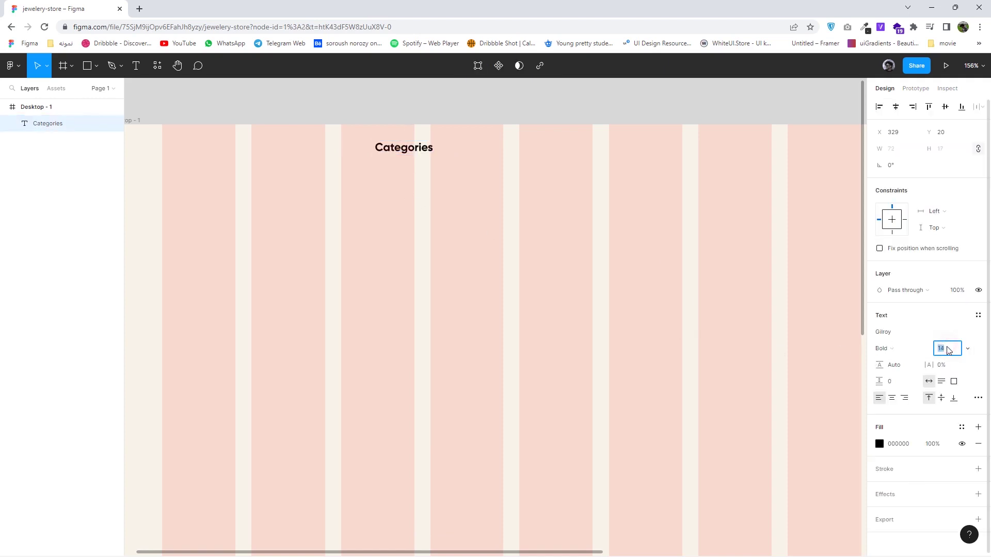
{"action": "left_click", "coordinate": [900, 350]}
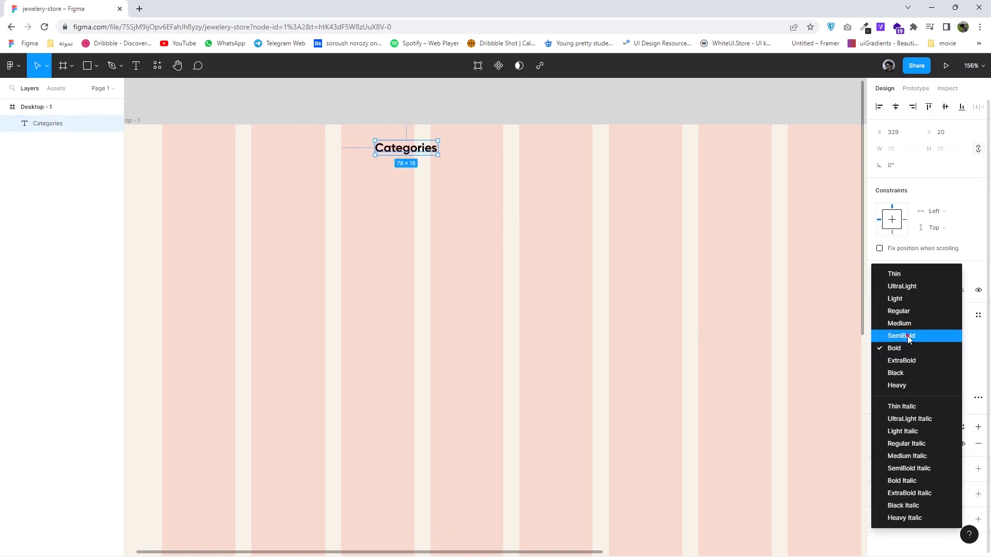
{"action": "left_click", "coordinate": [907, 336]}
{"action": "left_click", "coordinate": [904, 338]}
{"action": "type", "text": "16"}
{"action": "key", "text": "Return"}
Duplicate Categories to the right as About, Shop and Contact links
{"action": "left_click", "coordinate": [673, 332]}
{"action": "left_click", "coordinate": [432, 153]}
{"action": "mouse_move", "coordinate": [424, 157]}
{"action": "left_mouse_down"}
{"action": "mouse_move", "coordinate": [391, 183]}
{"action": "mouse_move", "coordinate": [487, 183]}
{"action": "left_mouse_up"}
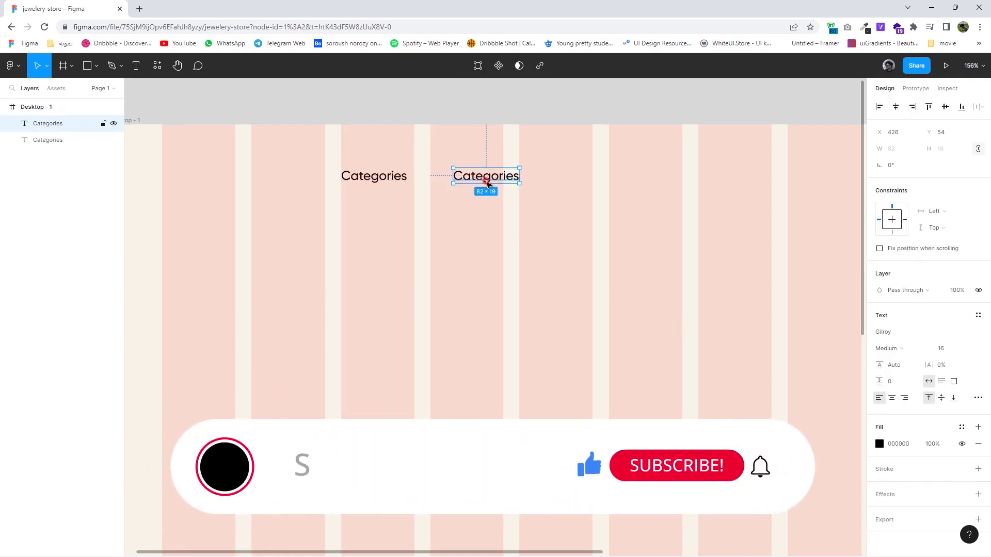
{"action": "double_click", "coordinate": [487, 183]}
{"action": "type", "text": "About"}
{"action": "key", "text": "Escape"}
{"action": "left_click_drag", "start_coordinate": [495, 175], "coordinate": [583, 176], "text": "alt"}
{"action": "double_click", "coordinate": [535, 175]}
{"action": "type", "text": "Shop"}
{"action": "key", "text": "Escape"}
{"action": "type", "text": "Contact"}
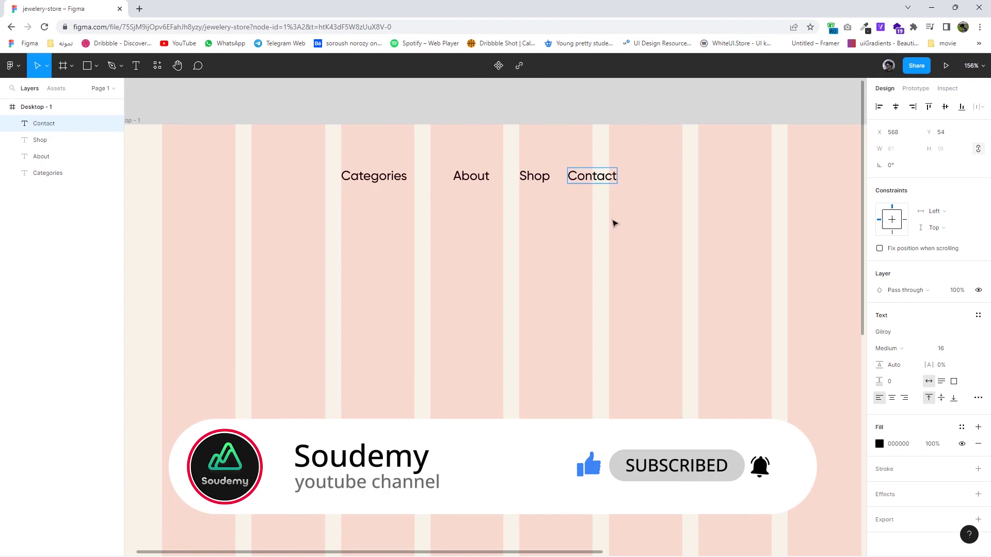
Wrap the four nav links in an auto-layout frame with a 50 gap
{"action": "left_click_drag", "start_coordinate": [628, 215], "coordinate": [344, 155]}
{"action": "right_click", "coordinate": [539, 178]}
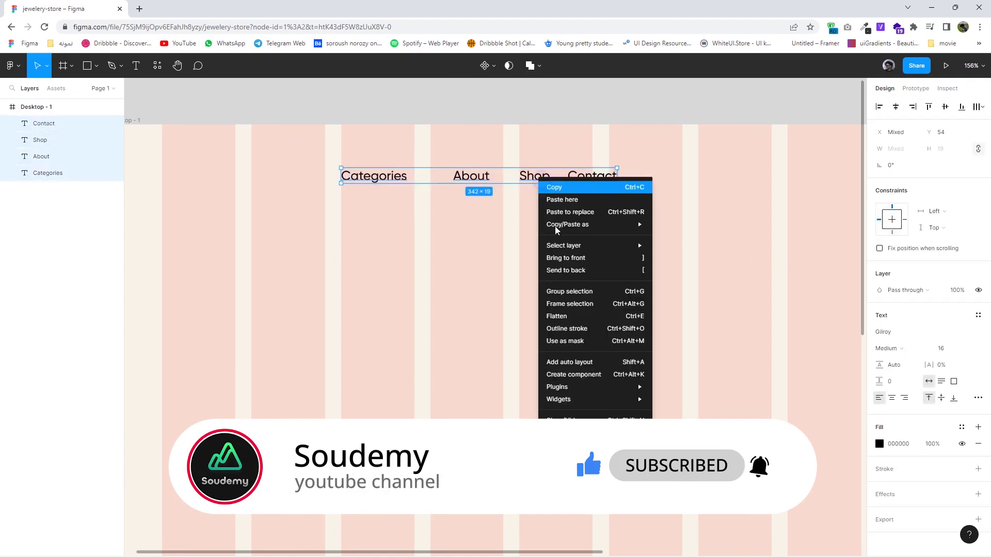
{"action": "left_click", "coordinate": [567, 304]}
{"action": "left_click", "coordinate": [979, 225]}
{"action": "left_click", "coordinate": [904, 279]}
{"action": "type", "text": "50"}
{"action": "key", "text": "Return"}
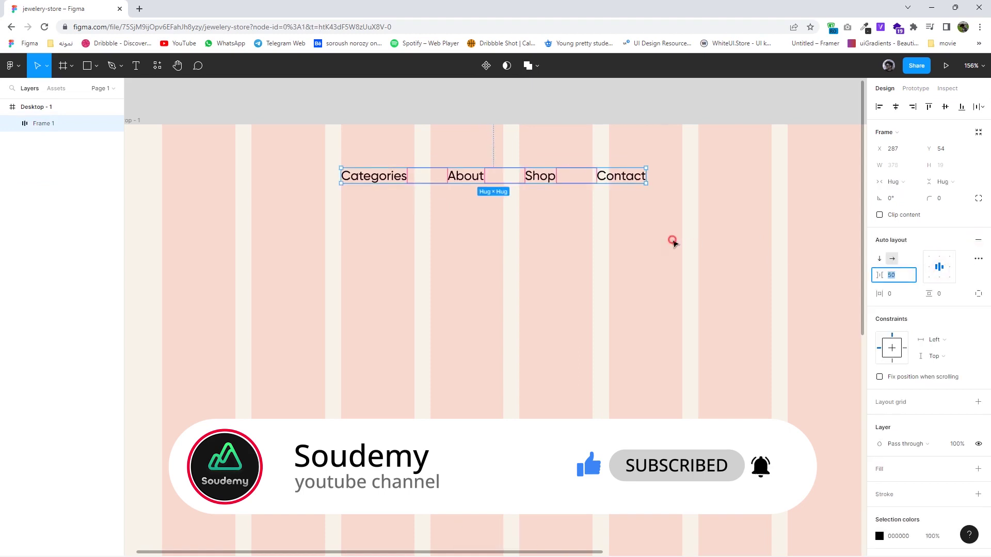
Shift the auto-layout navigation row further right
{"action": "left_click", "coordinate": [672, 243]}
{"action": "scroll", "coordinate": [672, 242], "scroll_direction": "down", "scroll_amount": 5}
{"action": "left_click", "coordinate": [413, 188]}
{"action": "left_click_drag", "start_coordinate": [456, 193], "coordinate": [331, 184]}
{"action": "scroll", "coordinate": [462, 201], "scroll_direction": "up", "scroll_amount": 2}
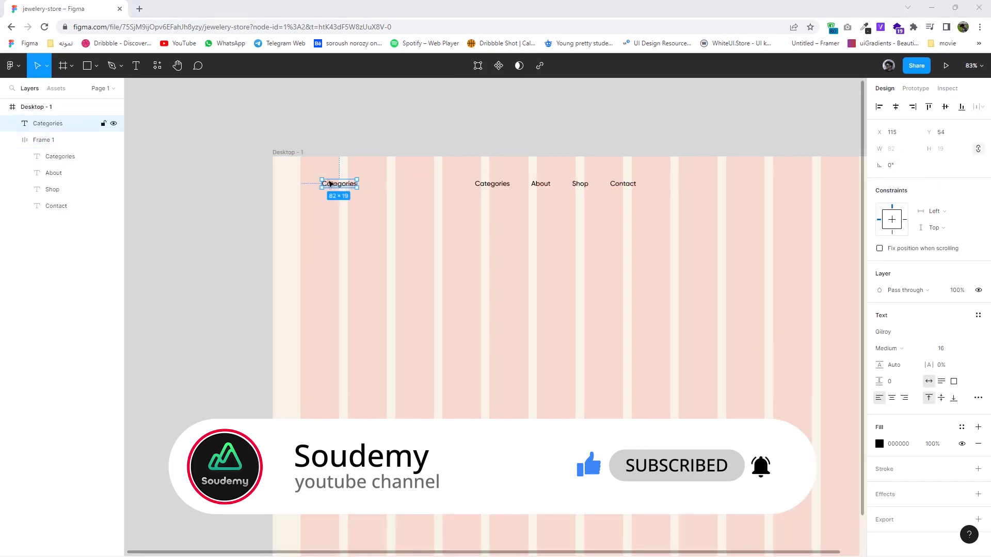
Rename the left Categories copy to J-Shop in Playfair Display Bold 20
{"action": "double_click", "coordinate": [330, 184]}
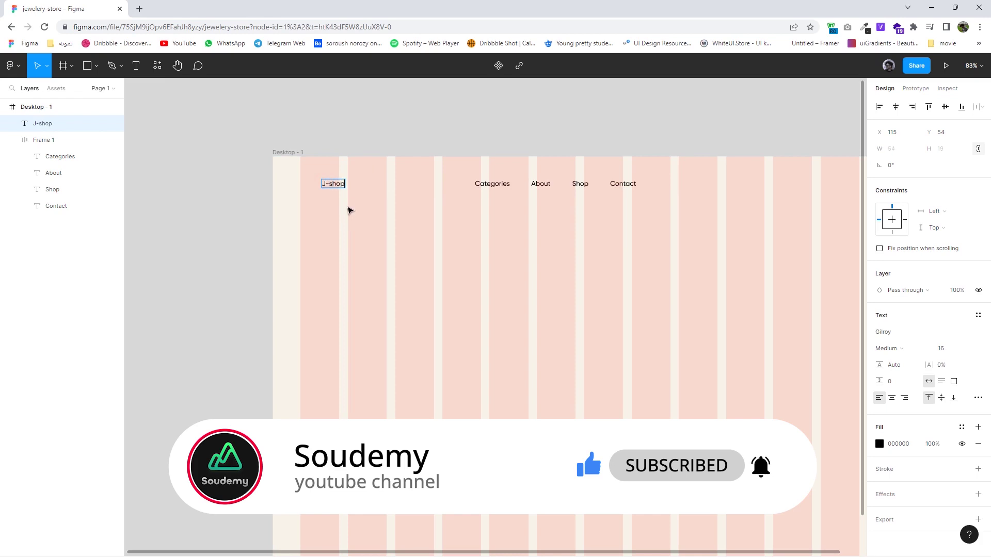
{"action": "key", "text": "Escape"}
{"action": "scroll", "coordinate": [347, 220], "scroll_direction": "up", "scroll_amount": 3, "text": "ctrl"}
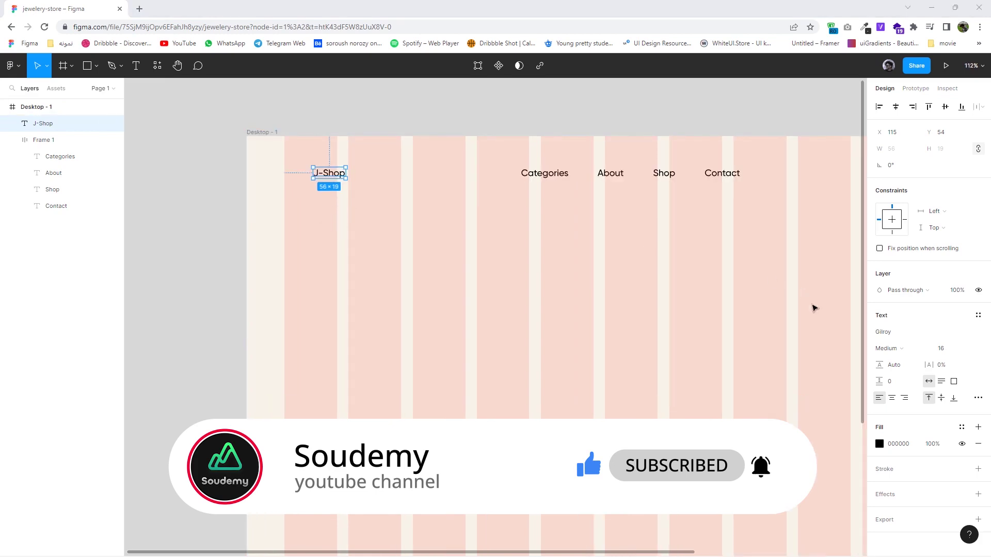
{"action": "left_click", "coordinate": [900, 332]}
{"action": "type", "text": "Playfair Displa"}
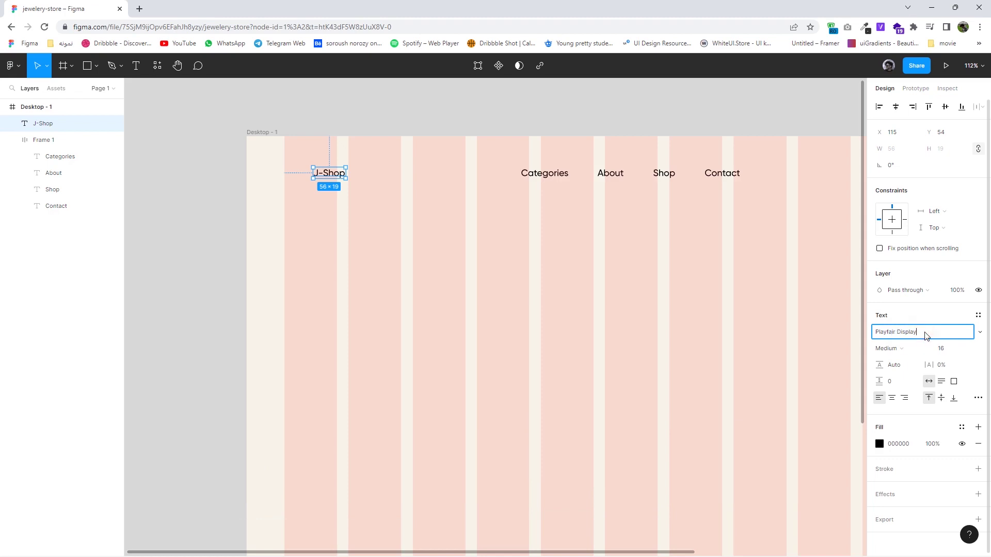
{"action": "key", "text": "Return"}
{"action": "left_click", "coordinate": [900, 348]}
{"action": "left_click", "coordinate": [924, 371]}
{"action": "left_click", "coordinate": [940, 349]}
{"action": "type", "text": "20"}
{"action": "key", "text": "Return"}
Move J-Shop left in line with the nav links and nudge the navigation row slightly right
{"action": "left_click", "coordinate": [365, 243]}
{"action": "left_click_drag", "start_coordinate": [330, 174], "coordinate": [310, 174]}
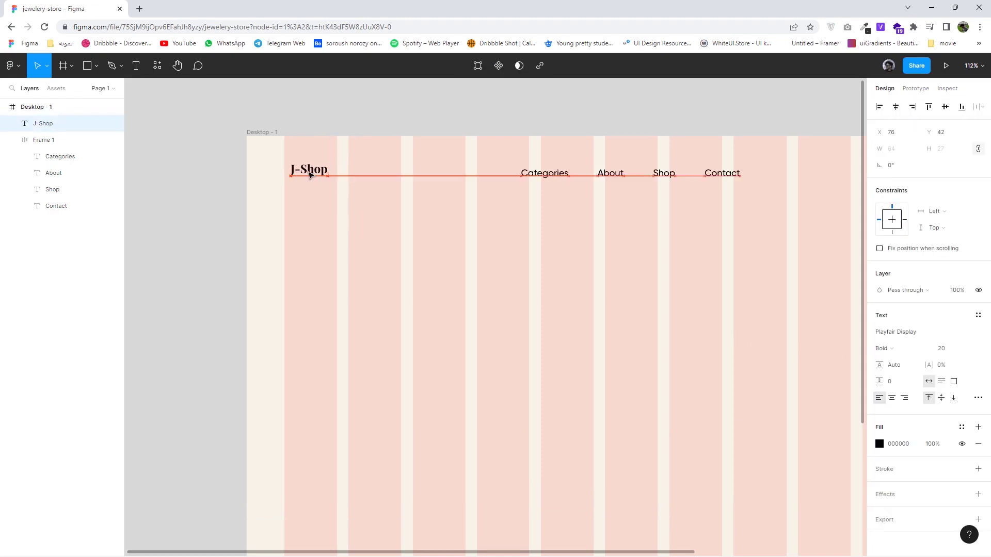
{"action": "scroll", "coordinate": [562, 281], "scroll_direction": "right", "scroll_amount": 3}
{"action": "scroll", "coordinate": [462, 204], "scroll_direction": "down", "scroll_amount": 3}
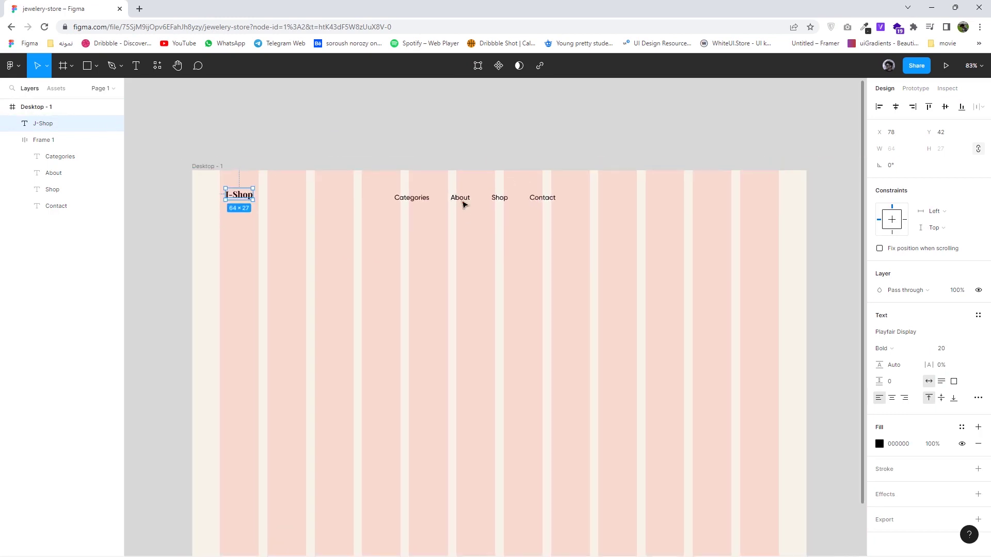
{"action": "left_click", "coordinate": [445, 200]}
{"action": "left_click_drag", "start_coordinate": [445, 200], "coordinate": [452, 201]}
{"action": "scroll", "coordinate": [461, 252], "scroll_direction": "down", "scroll_amount": 2}
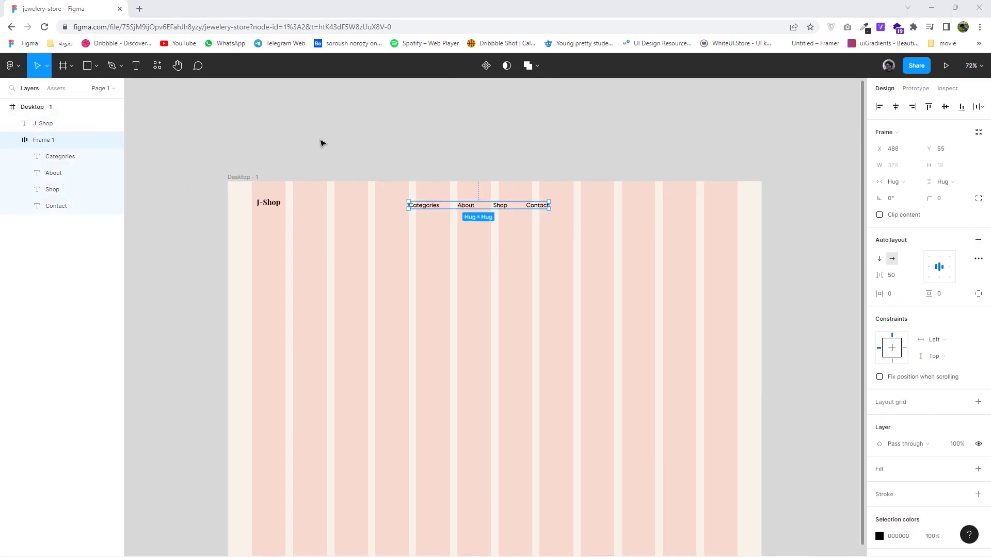
Search for iconsax in a new tab and duplicate the 6000+ icons iconsax v1.0 Community file
{"action": "left_click", "coordinate": [145, 12]}
{"action": "type", "text": "i"}
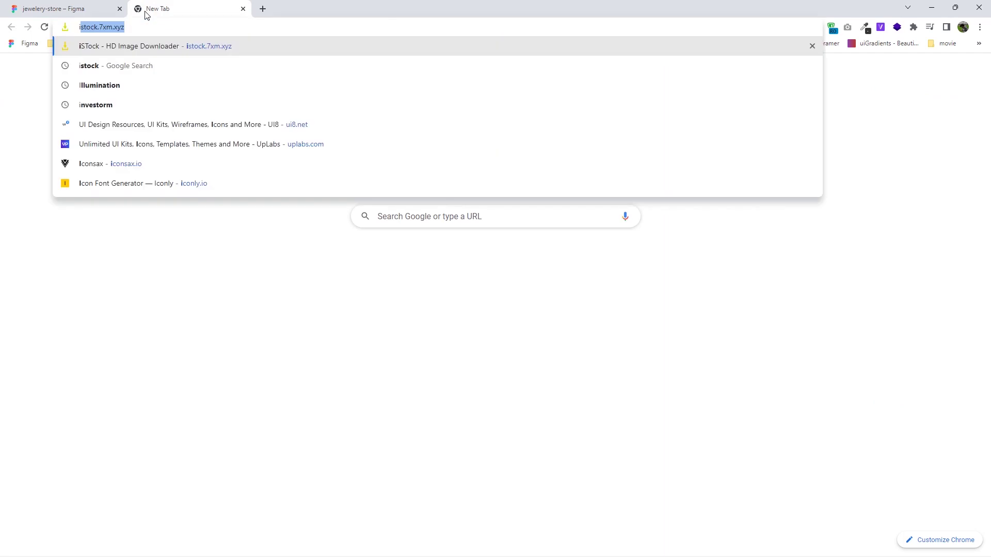
{"action": "type", "text": "consax."}
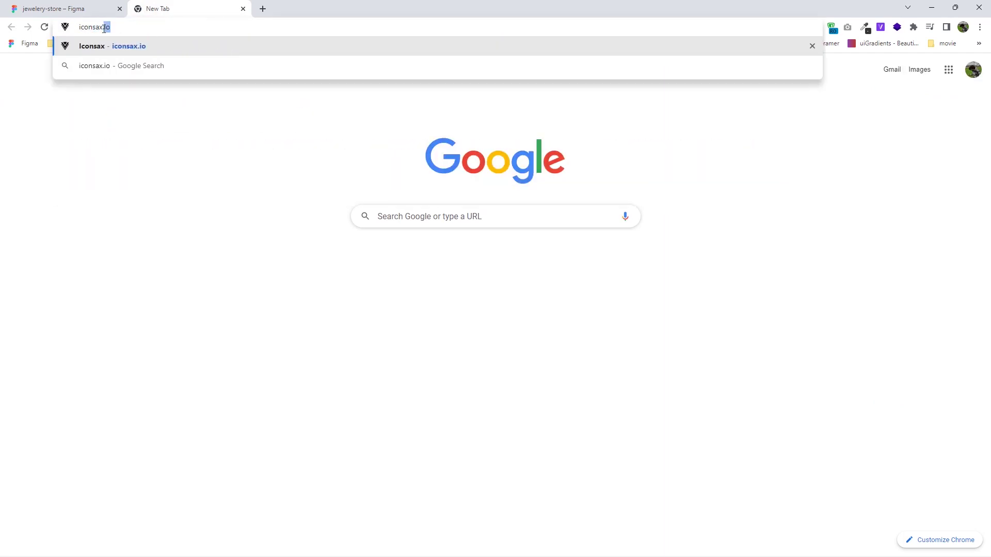
{"action": "key", "text": "BackSpace"}
{"action": "key", "text": "BackSpace"}
{"action": "key", "text": "Return"}
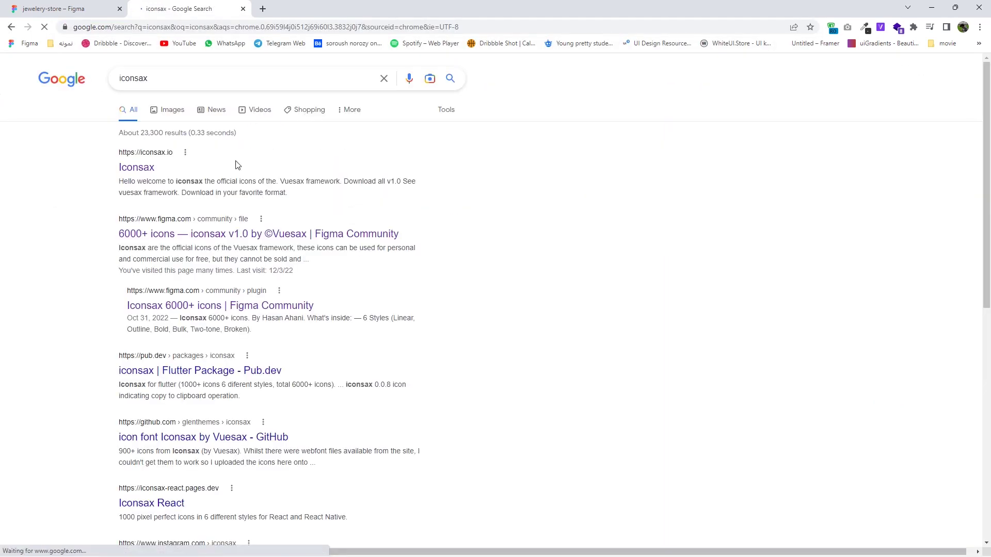
{"action": "left_click", "coordinate": [189, 230]}
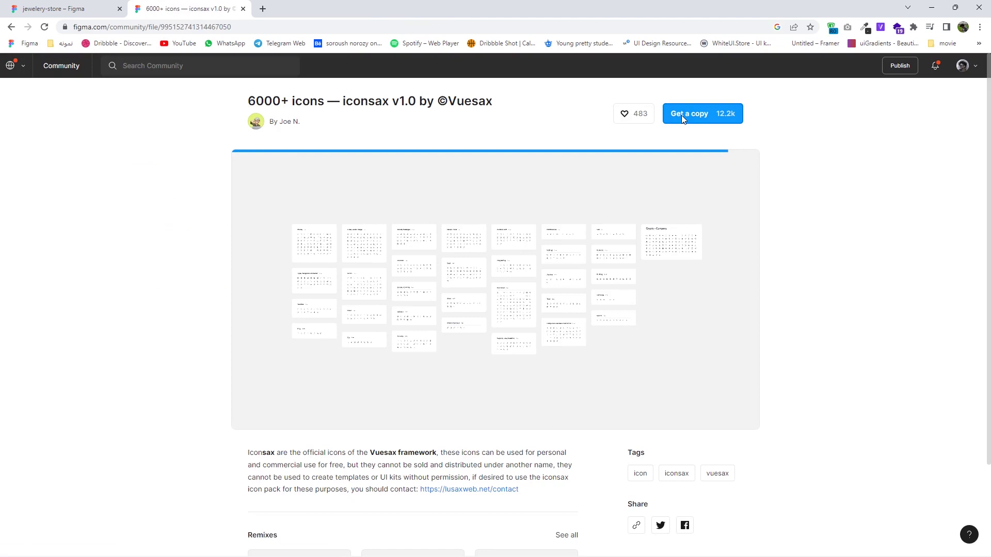
{"action": "left_click", "coordinate": [681, 119]}
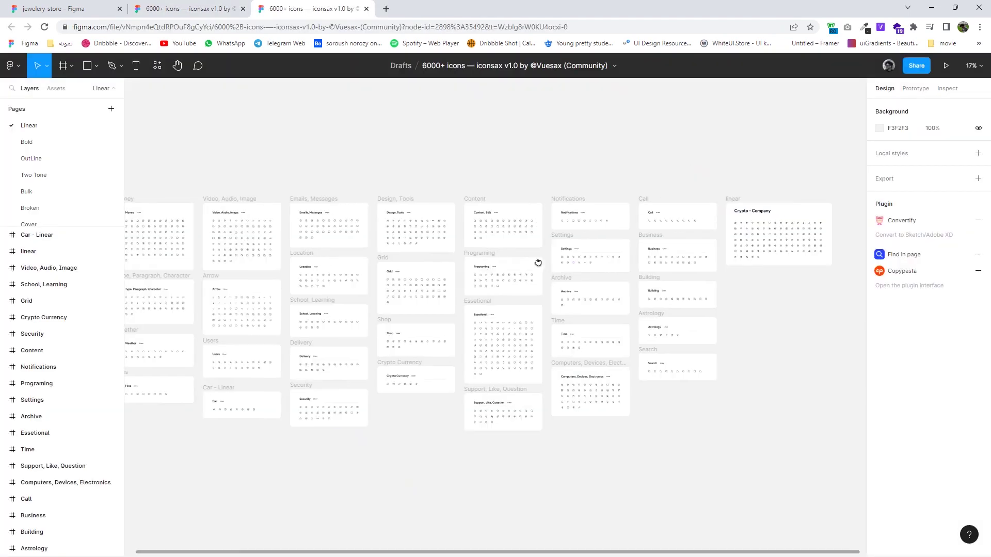
Pull the search-normal icon out of the iconsax file onto the canvas
{"action": "scroll", "coordinate": [589, 305], "scroll_direction": "up", "scroll_amount": 3}
{"action": "scroll", "coordinate": [583, 315], "scroll_direction": "up", "scroll_amount": 3}
{"action": "scroll", "coordinate": [573, 355], "scroll_direction": "up", "scroll_amount": 2}
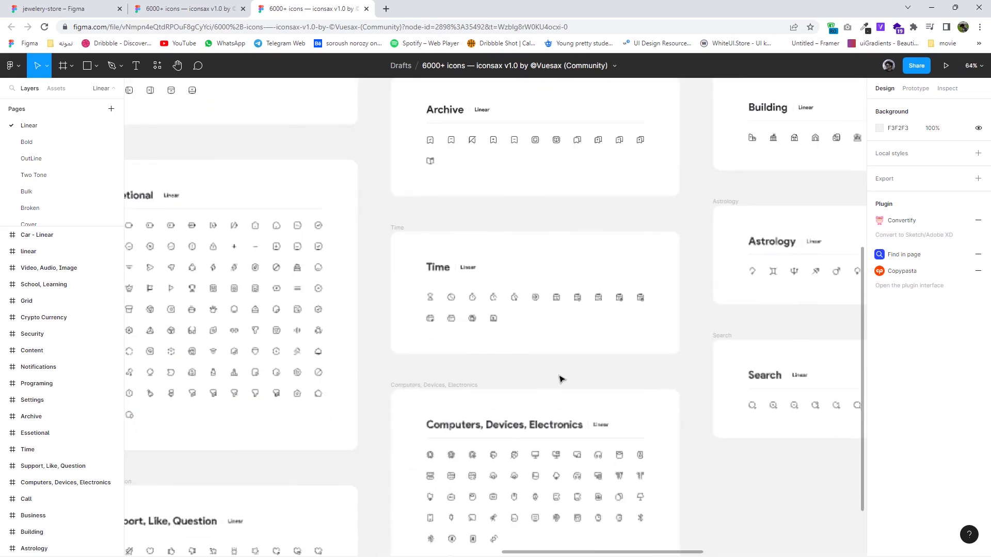
{"action": "scroll", "coordinate": [594, 336], "scroll_direction": "down", "scroll_amount": 5}
{"action": "scroll", "coordinate": [380, 288], "scroll_direction": "up", "scroll_amount": 2}
{"action": "scroll", "coordinate": [393, 281], "scroll_direction": "right", "scroll_amount": 3}
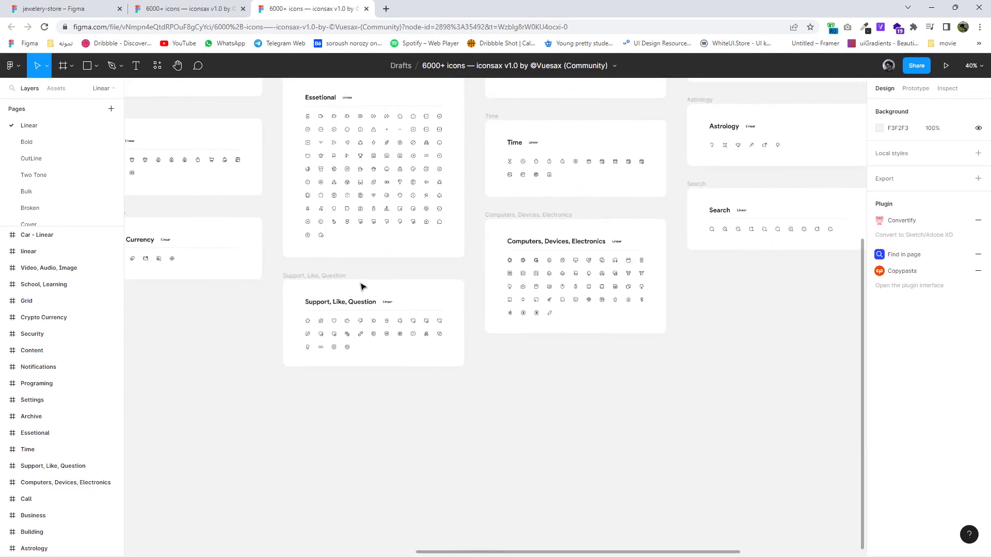
{"action": "scroll", "coordinate": [734, 239], "scroll_direction": "up", "scroll_amount": 5}
{"action": "scroll", "coordinate": [670, 247], "scroll_direction": "up", "scroll_amount": 3}
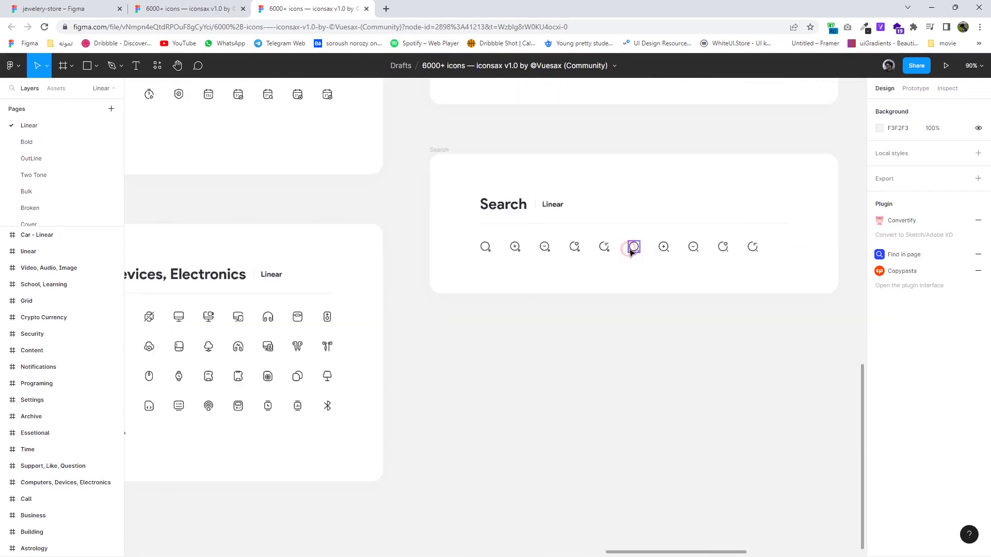
{"action": "left_click", "coordinate": [631, 249]}
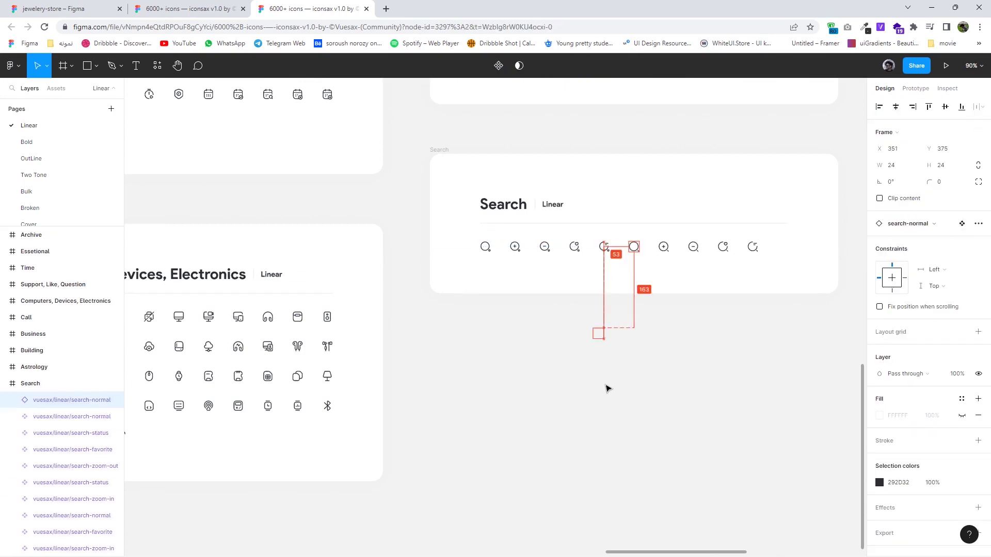
{"action": "left_click_drag", "start_coordinate": [596, 398], "coordinate": [621, 374]}
Copy the shopping-cart icon and paste it beside the search icon
{"action": "scroll", "coordinate": [586, 385], "scroll_direction": "down", "scroll_amount": 3}
{"action": "scroll", "coordinate": [609, 356], "scroll_direction": "down", "scroll_amount": 5}
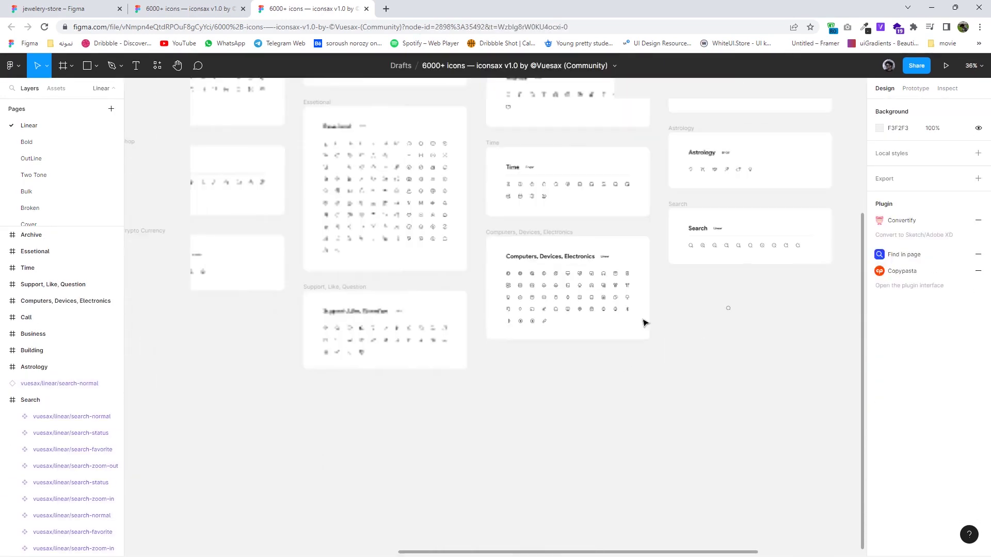
{"action": "scroll", "coordinate": [464, 310], "scroll_direction": "left", "scroll_amount": 3}
{"action": "scroll", "coordinate": [361, 299], "scroll_direction": "up", "scroll_amount": 3}
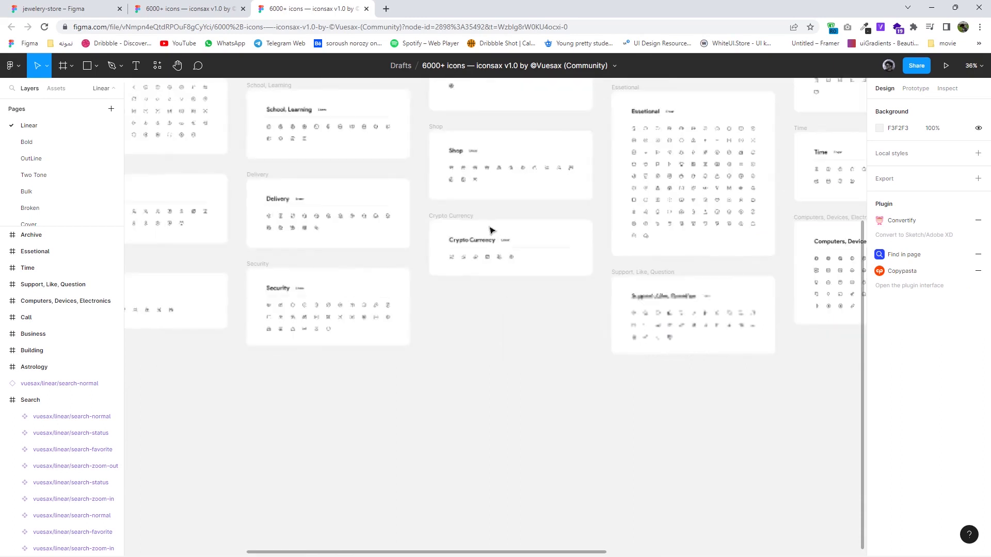
{"action": "scroll", "coordinate": [518, 214], "scroll_direction": "up", "scroll_amount": 2}
{"action": "scroll", "coordinate": [567, 221], "scroll_direction": "up", "scroll_amount": 3}
{"action": "scroll", "coordinate": [568, 221], "scroll_direction": "up", "scroll_amount": 1}
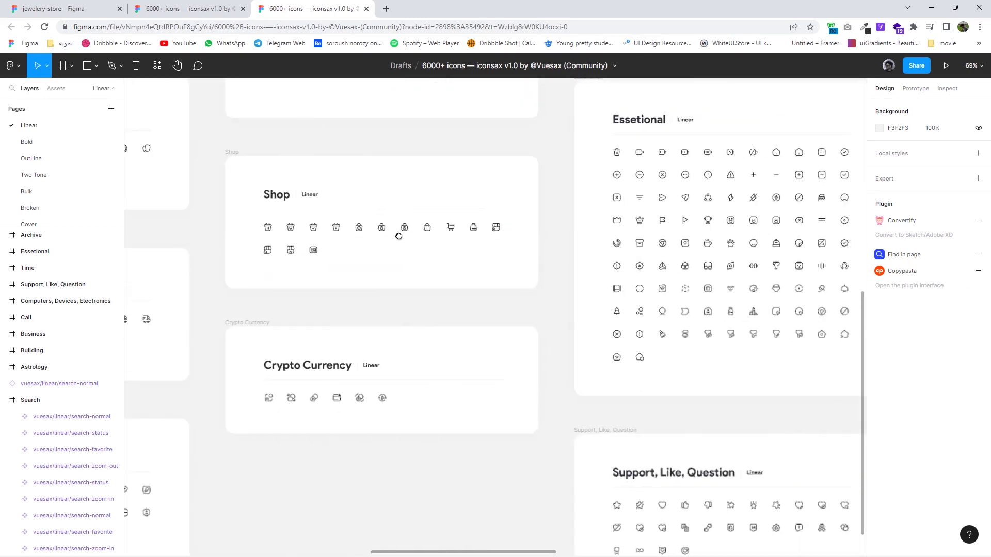
{"action": "scroll", "coordinate": [397, 232], "scroll_direction": "up", "scroll_amount": 2}
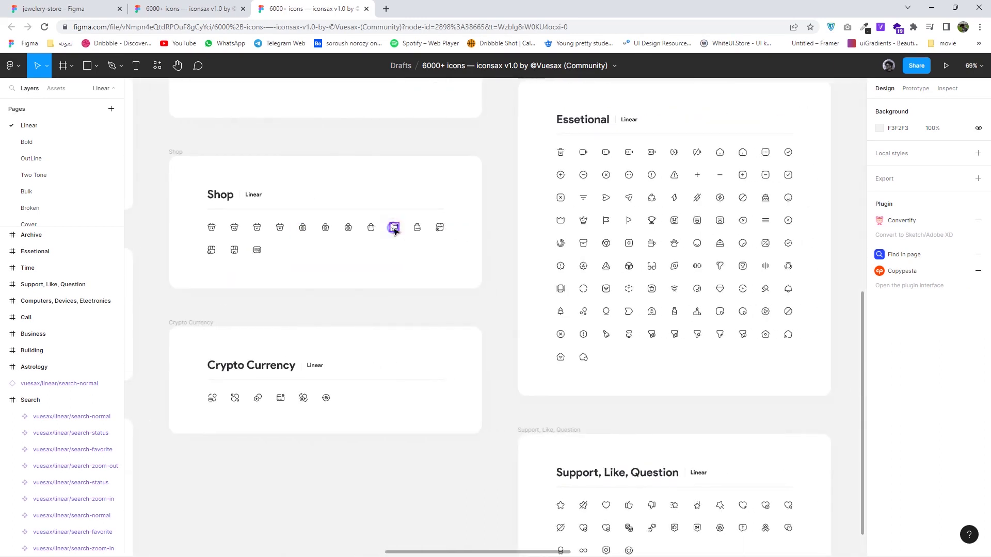
{"action": "right_click", "coordinate": [394, 230]}
{"action": "left_click", "coordinate": [394, 231]}
{"action": "scroll", "coordinate": [480, 283], "scroll_direction": "down", "scroll_amount": 3}
{"action": "scroll", "coordinate": [475, 299], "scroll_direction": "down", "scroll_amount": 2}
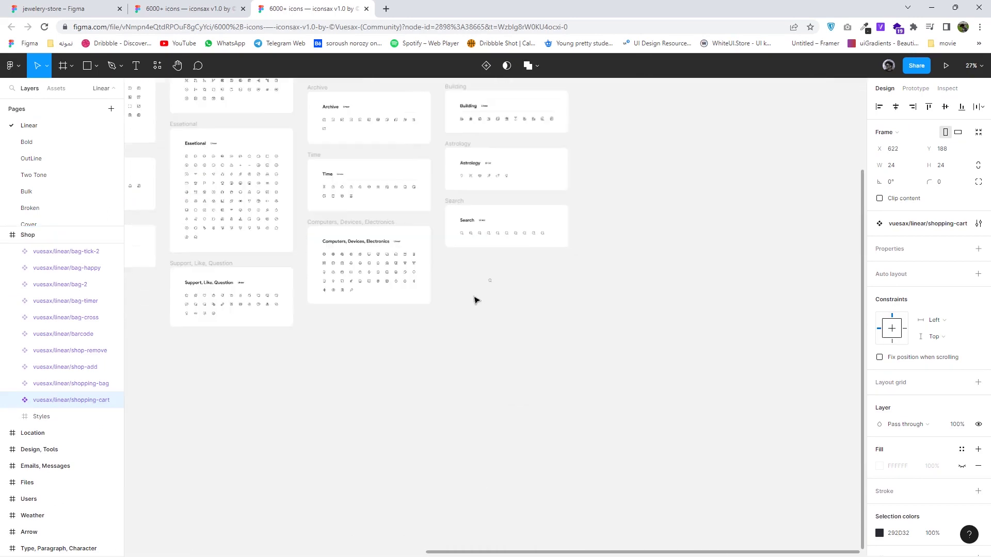
{"action": "scroll", "coordinate": [454, 278], "scroll_direction": "up", "scroll_amount": 1}
{"action": "scroll", "coordinate": [442, 261], "scroll_direction": "up", "scroll_amount": 2}
{"action": "right_click", "coordinate": [441, 259]}
{"action": "left_click", "coordinate": [451, 264]}
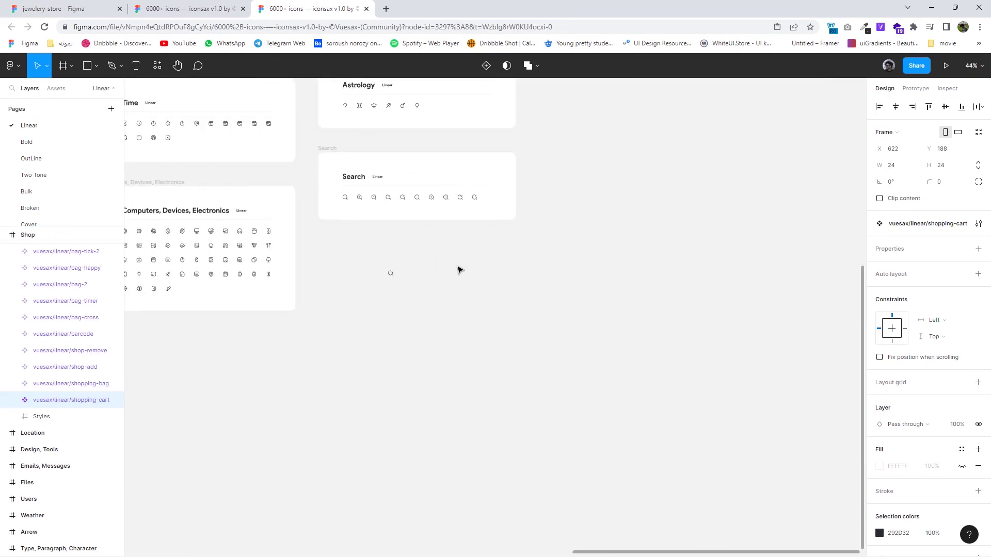
Copy the justify-right text-align icon and line it up beside the cart icon
{"action": "scroll", "coordinate": [428, 279], "scroll_direction": "down", "scroll_amount": 2}
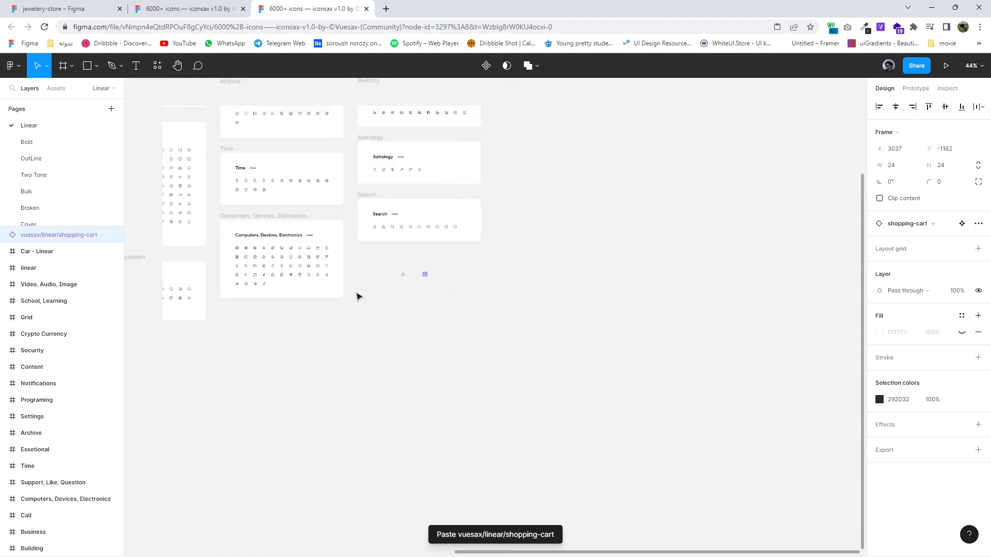
{"action": "scroll", "coordinate": [367, 307], "scroll_direction": "left", "scroll_amount": 1}
{"action": "scroll", "coordinate": [402, 289], "scroll_direction": "left", "scroll_amount": 4}
{"action": "scroll", "coordinate": [467, 279], "scroll_direction": "up", "scroll_amount": 1}
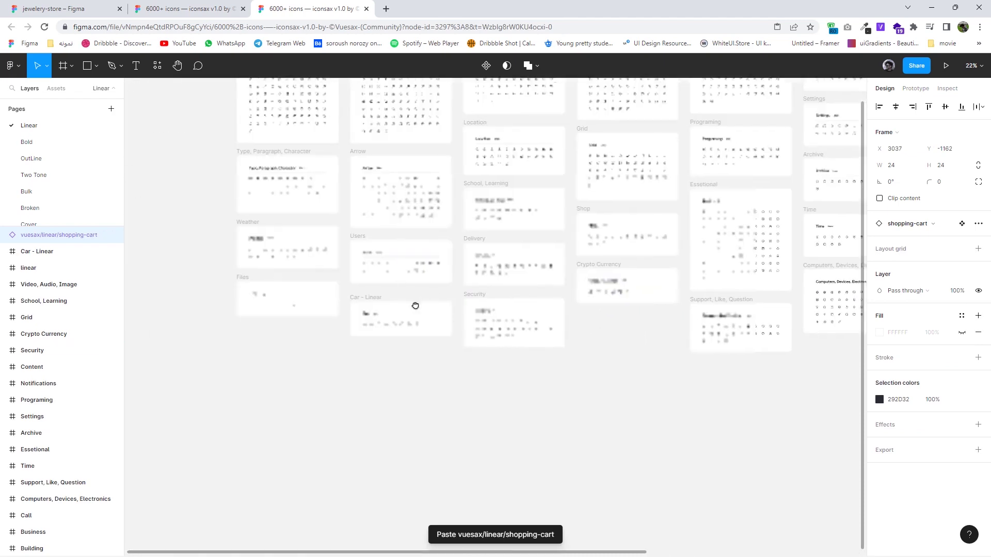
{"action": "scroll", "coordinate": [438, 289], "scroll_direction": "up", "scroll_amount": 2}
{"action": "scroll", "coordinate": [431, 265], "scroll_direction": "up", "scroll_amount": 2}
{"action": "scroll", "coordinate": [432, 264], "scroll_direction": "up", "scroll_amount": 2}
{"action": "scroll", "coordinate": [432, 264], "scroll_direction": "up", "scroll_amount": 2}
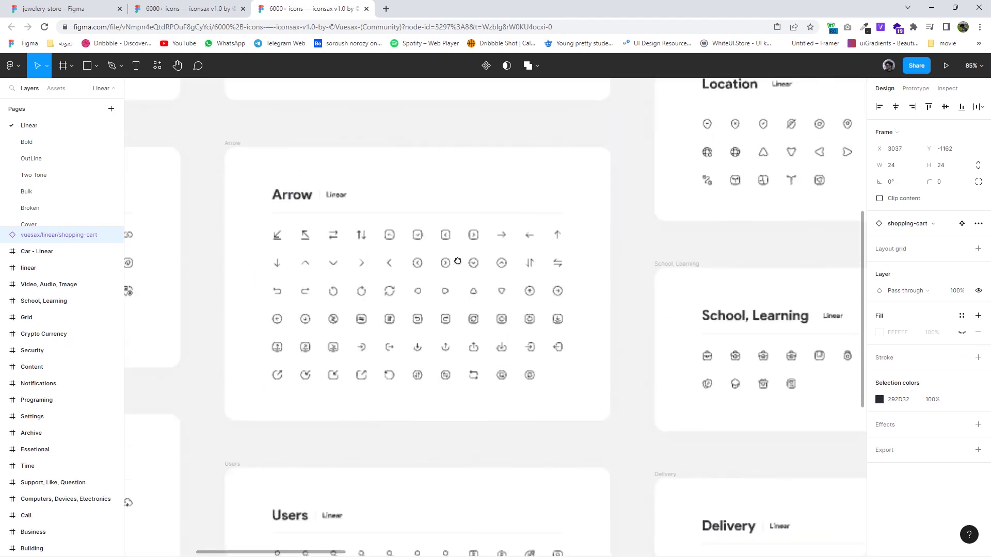
{"action": "scroll", "coordinate": [430, 265], "scroll_direction": "down", "scroll_amount": 1}
{"action": "scroll", "coordinate": [429, 266], "scroll_direction": "left", "scroll_amount": 3}
{"action": "scroll", "coordinate": [429, 265], "scroll_direction": "left", "scroll_amount": 2}
{"action": "scroll", "coordinate": [361, 243], "scroll_direction": "down", "scroll_amount": 1}
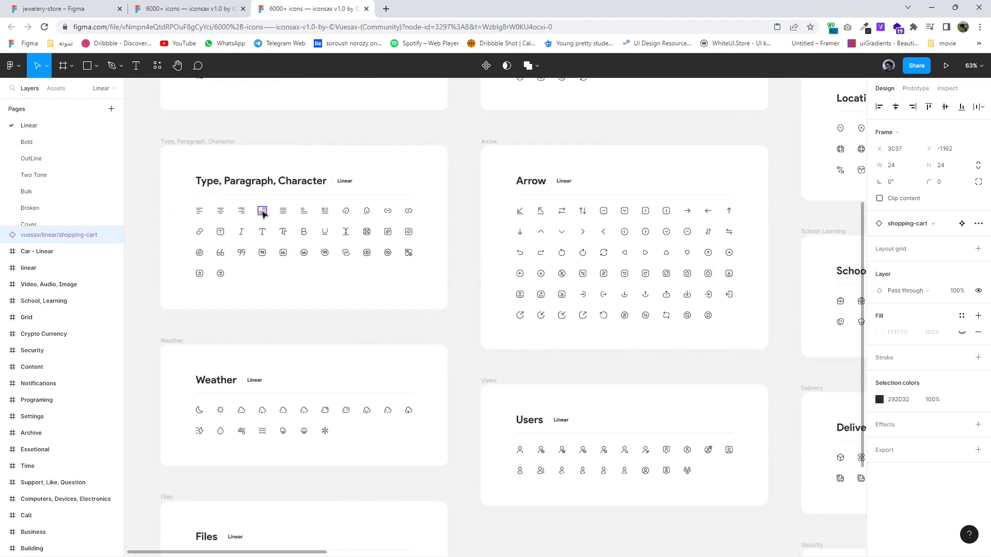
{"action": "left_click", "coordinate": [263, 212]}
{"action": "right_click", "coordinate": [262, 211]}
{"action": "scroll", "coordinate": [210, 347], "scroll_direction": "right", "scroll_amount": 1}
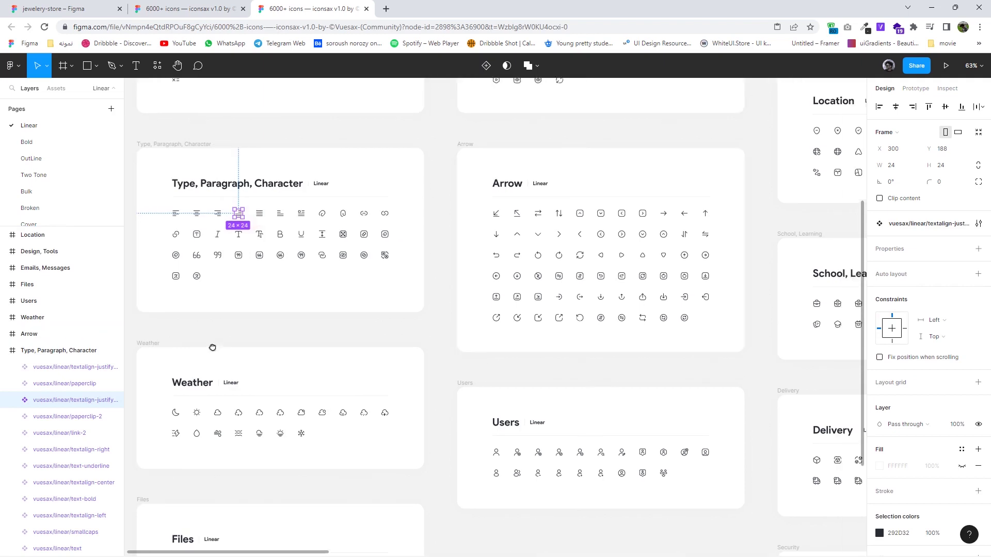
{"action": "scroll", "coordinate": [483, 382], "scroll_direction": "down", "scroll_amount": 3}
{"action": "scroll", "coordinate": [516, 379], "scroll_direction": "down", "scroll_amount": 2}
{"action": "scroll", "coordinate": [609, 371], "scroll_direction": "right", "scroll_amount": 5}
{"action": "scroll", "coordinate": [536, 408], "scroll_direction": "down", "scroll_amount": 5}
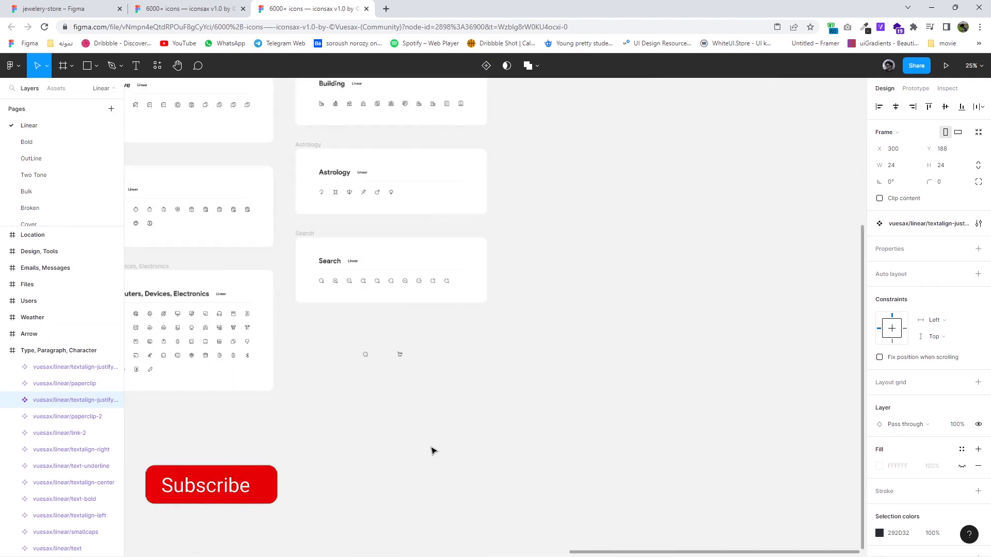
{"action": "scroll", "coordinate": [459, 392], "scroll_direction": "down", "scroll_amount": 3}
{"action": "right_click", "coordinate": [487, 330]}
{"action": "left_click", "coordinate": [501, 337]}
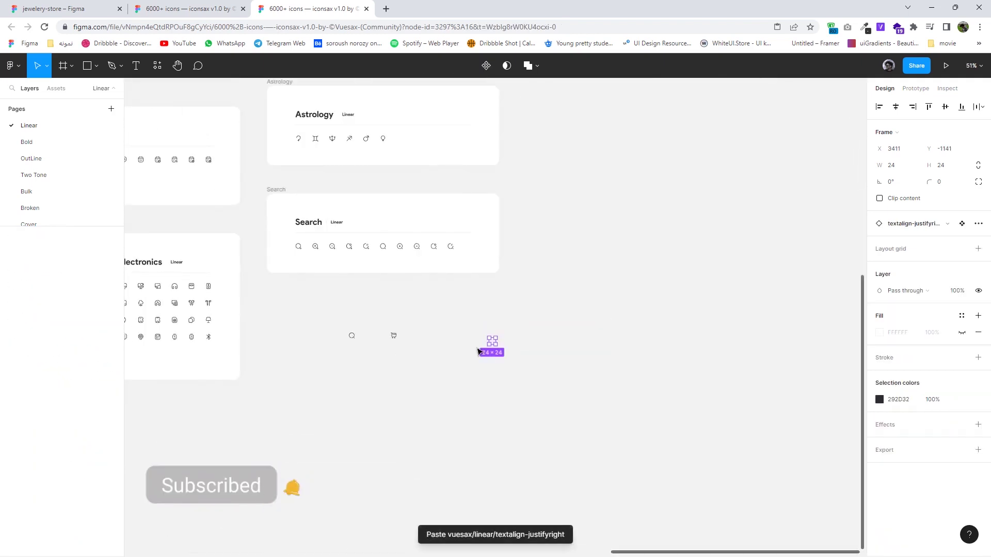
{"action": "scroll", "coordinate": [497, 345], "scroll_direction": "up", "scroll_amount": 2}
{"action": "left_click_drag", "start_coordinate": [497, 344], "coordinate": [321, 331]}
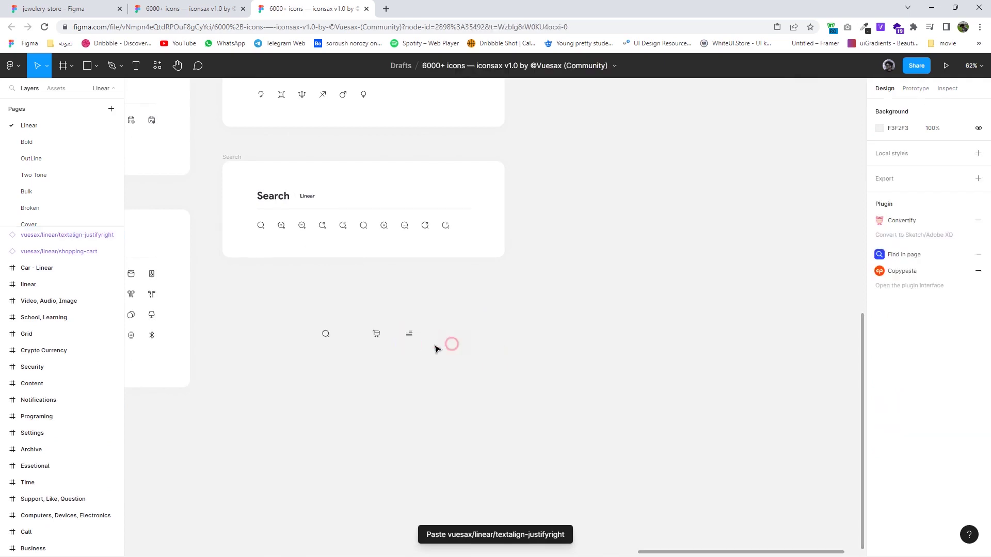
Wrap the three icons in a frame, copy it, and switch to the jewelry-store file
{"action": "right_click", "coordinate": [340, 333]}
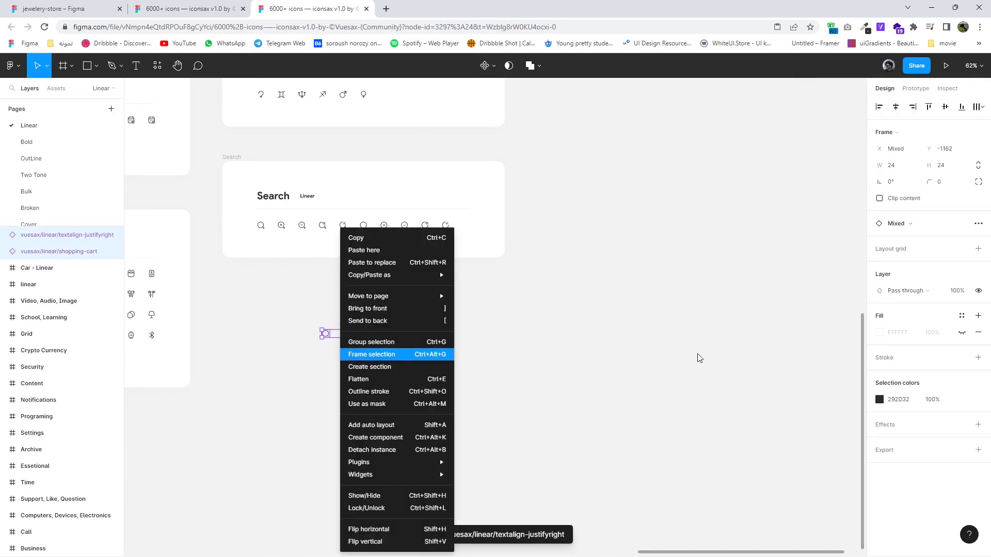
{"action": "key", "text": "ctrl+alt+g"}
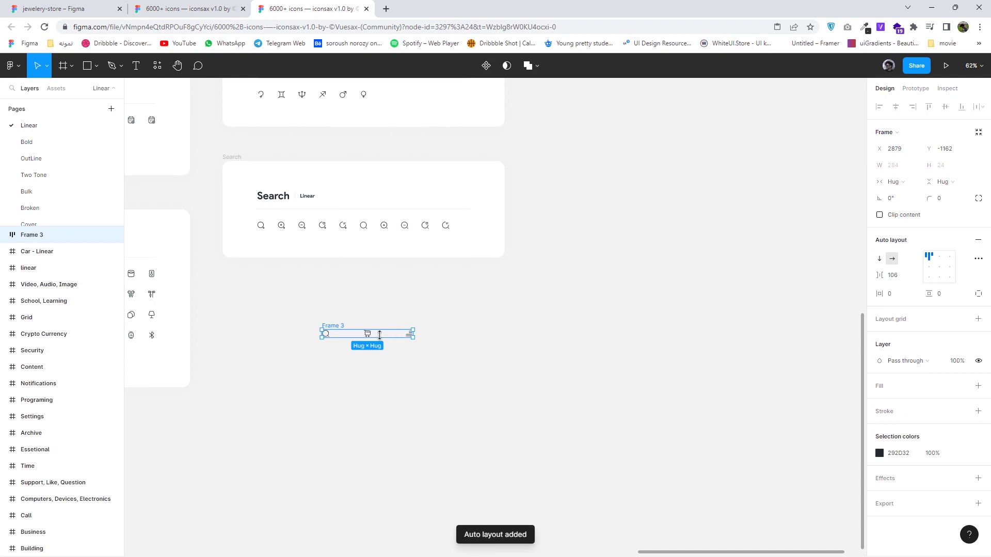
{"action": "right_click", "coordinate": [371, 333]}
{"action": "left_click", "coordinate": [404, 225]}
{"action": "left_click", "coordinate": [43, 5]}
{"action": "right_click", "coordinate": [464, 126]}
Paste the icon row at the header's right end with 33 spacing, then select all header items
{"action": "left_click", "coordinate": [472, 129]}
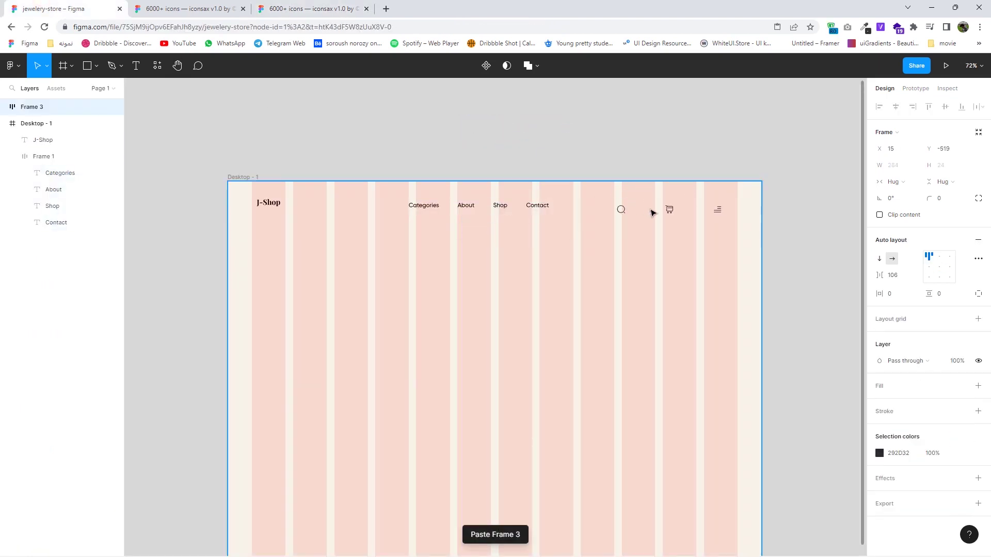
{"action": "left_click_drag", "start_coordinate": [520, 142], "coordinate": [670, 216]}
{"action": "left_click", "coordinate": [892, 274]}
{"action": "type", "text": "20"}
{"action": "key", "text": "Return"}
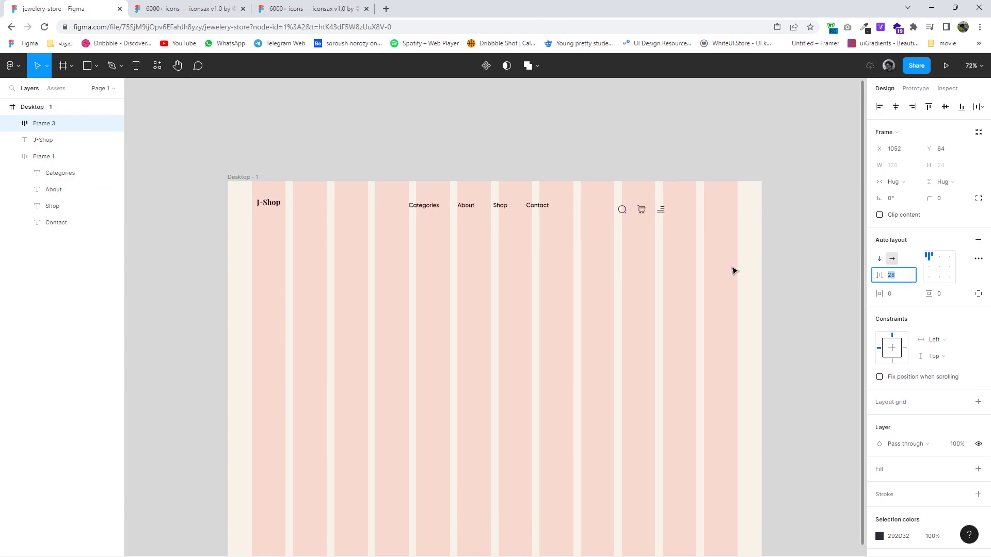
{"action": "key", "text": "Up"}
{"action": "key", "text": "Up"}
{"action": "key", "text": "Up"}
{"action": "mouse_move", "coordinate": [658, 210]}
{"action": "left_mouse_down"}
{"action": "mouse_move", "coordinate": [717, 213]}
{"action": "mouse_move", "coordinate": [710, 210]}
{"action": "left_mouse_up"}
{"action": "left_click_drag", "start_coordinate": [758, 230], "coordinate": [401, 210]}
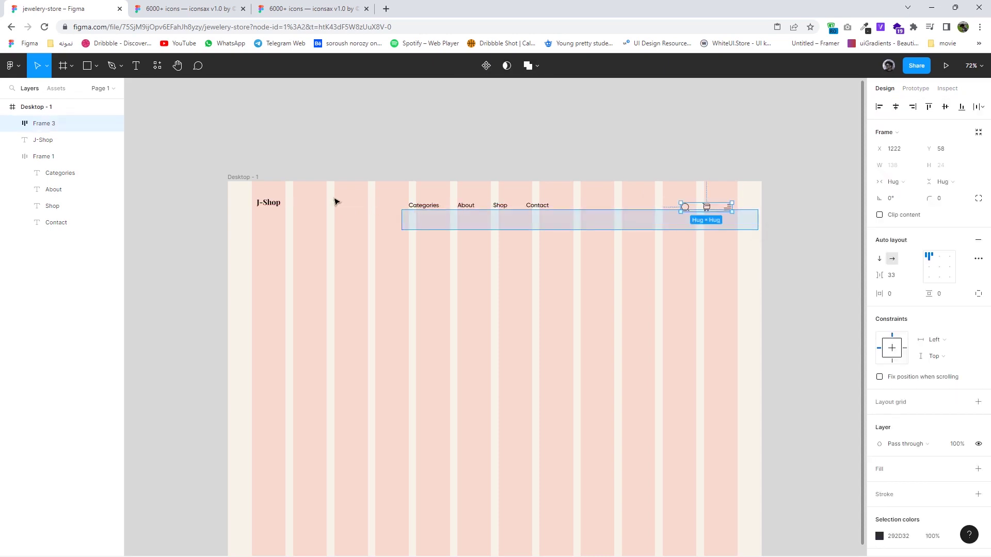
{"action": "left_click_drag", "start_coordinate": [336, 202], "coordinate": [289, 204]}
Frame the logo, nav links and icons with auto layout at 355 spacing
{"action": "right_click", "coordinate": [557, 207]}
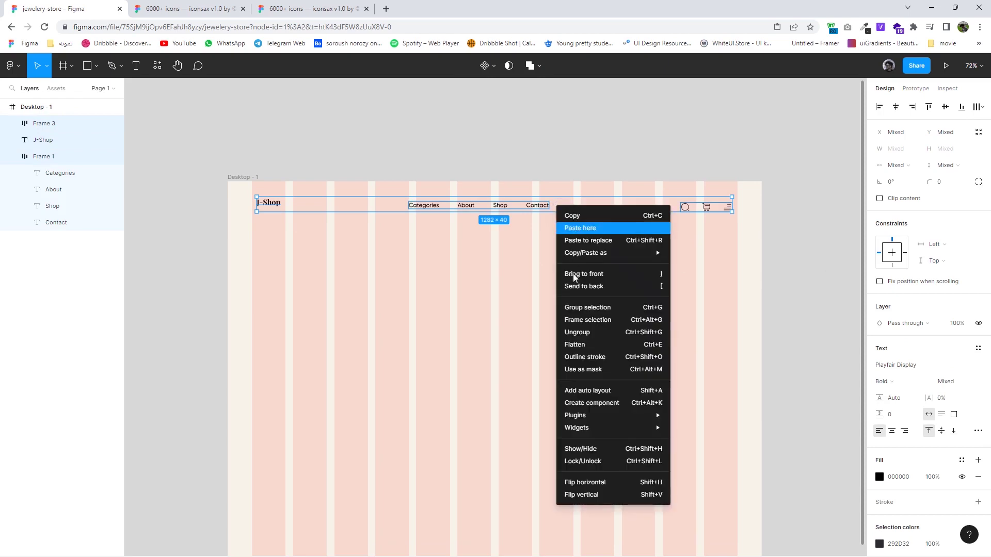
{"action": "left_click", "coordinate": [588, 319]}
{"action": "left_click", "coordinate": [977, 228]}
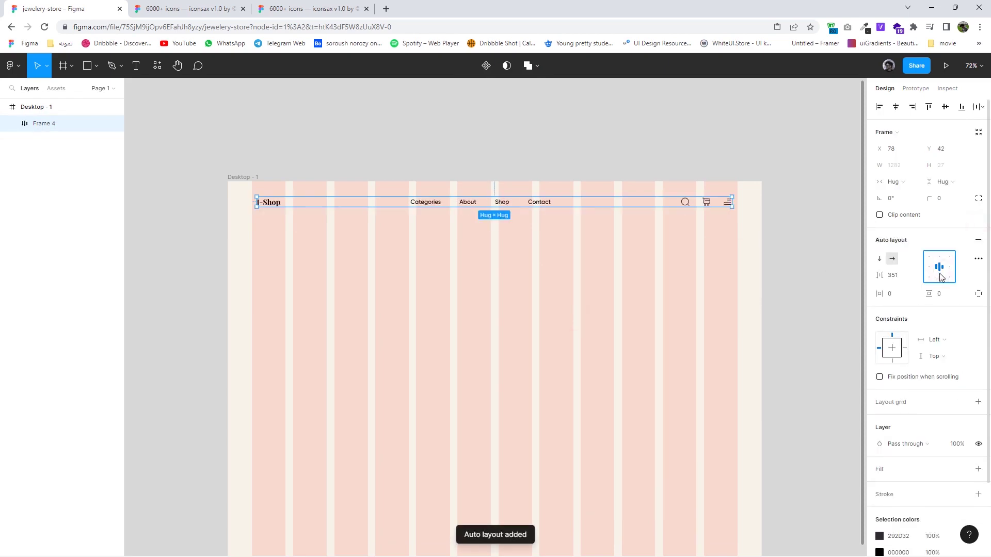
{"action": "left_click", "coordinate": [894, 275]}
{"action": "type", "text": "355"}
{"action": "key", "text": "Return"}
{"action": "left_click", "coordinate": [704, 261]}
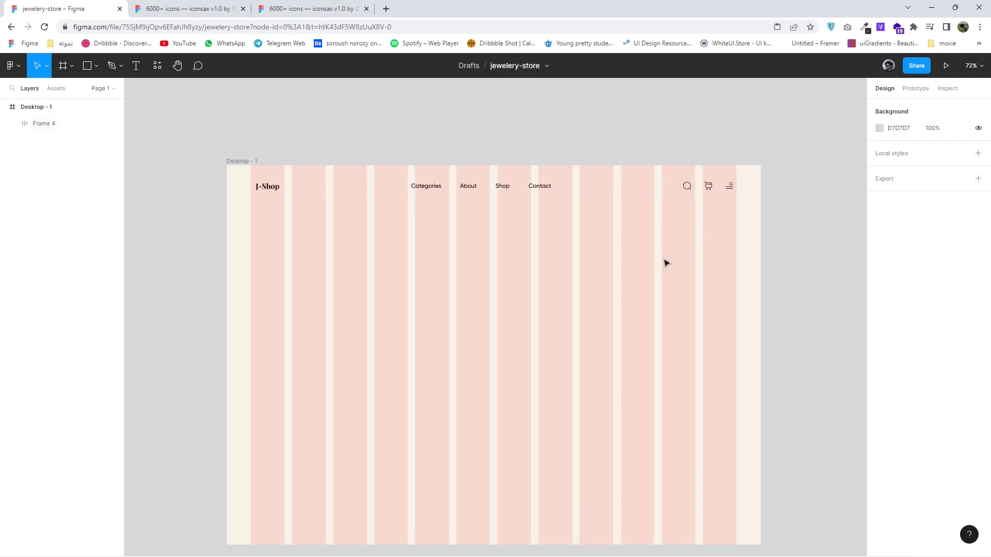
Select Desktop - 1 and hide its 12-column layout grid
{"action": "scroll", "coordinate": [664, 263], "scroll_direction": "down", "scroll_amount": 3}
{"action": "scroll", "coordinate": [630, 292], "scroll_direction": "up", "scroll_amount": 1}
{"action": "key", "text": "shift+1"}
{"action": "left_click", "coordinate": [281, 150]}
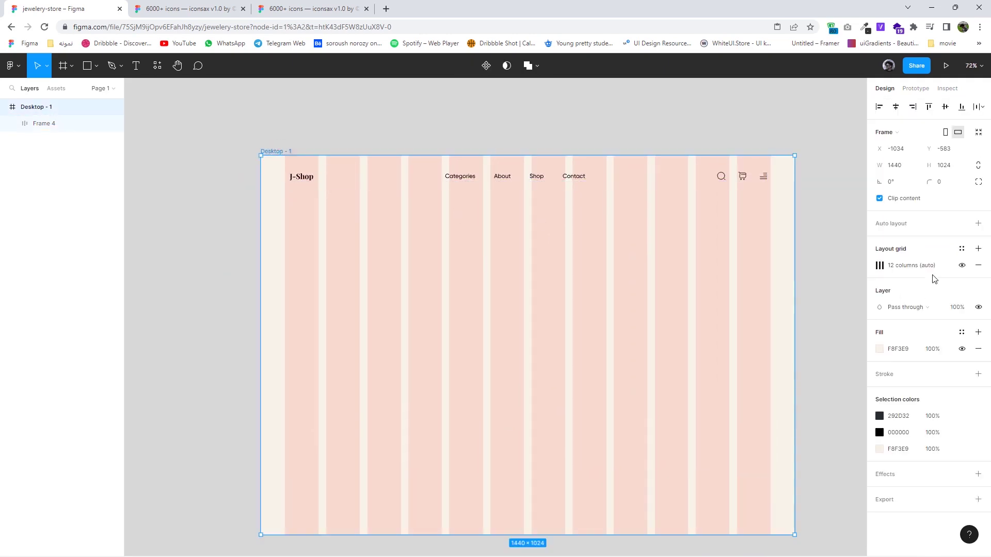
{"action": "left_click", "coordinate": [961, 265]}
{"action": "left_click_drag", "start_coordinate": [634, 306], "coordinate": [605, 301]}
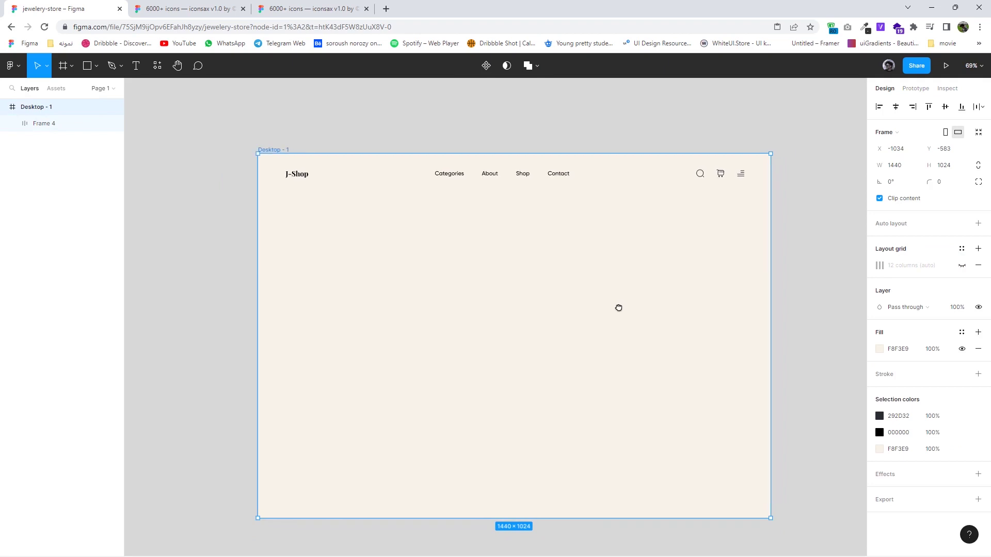
Close the duplicate icon-pack tab and return to the jewelry-store design
{"action": "left_click", "coordinate": [213, 6]}
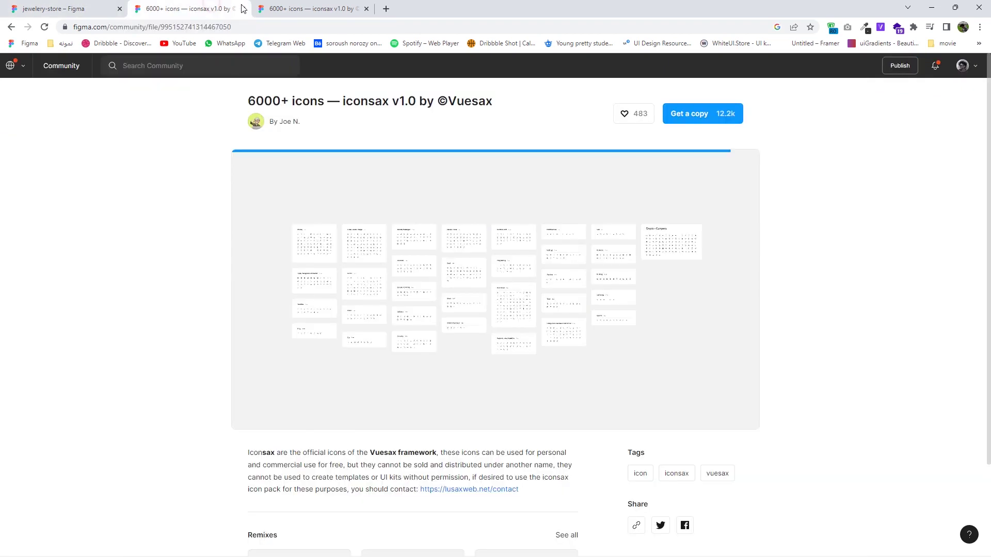
{"action": "left_click", "coordinate": [243, 9]}
{"action": "left_click", "coordinate": [87, 7]}
{"action": "left_click", "coordinate": [539, 258]}
{"action": "left_click_drag", "start_coordinate": [538, 271], "coordinate": [528, 260]}
Copy Categories below the header as an Our Story heading in larger Noto Serif JP
{"action": "left_click", "coordinate": [422, 152]}
{"action": "left_click_drag", "start_coordinate": [422, 153], "coordinate": [548, 214]}
{"action": "double_click", "coordinate": [547, 212]}
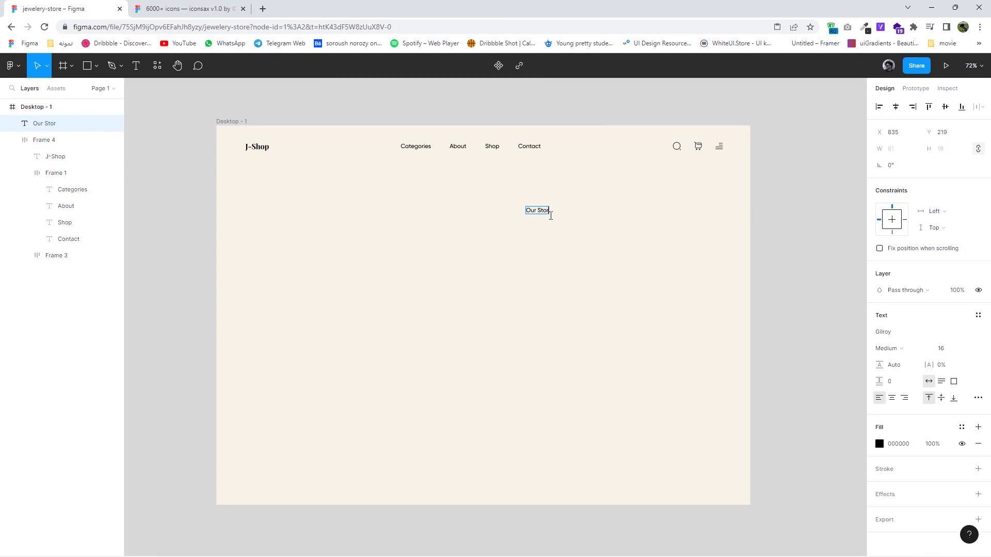
{"action": "type", "text": "y"}
{"action": "key", "text": "Escape"}
{"action": "left_click", "coordinate": [892, 333]}
{"action": "type", "text": "Noto Serif JP"}
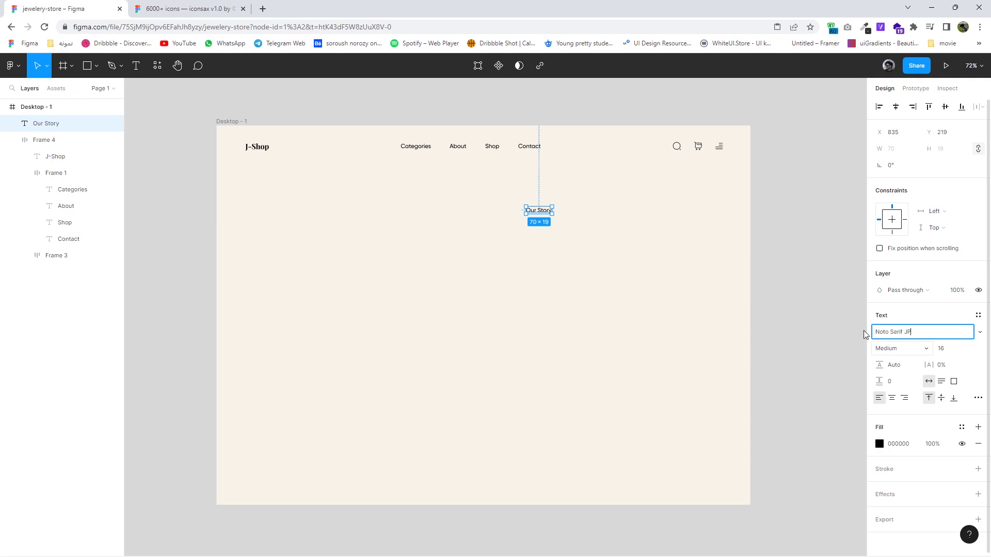
{"action": "key", "text": "Return"}
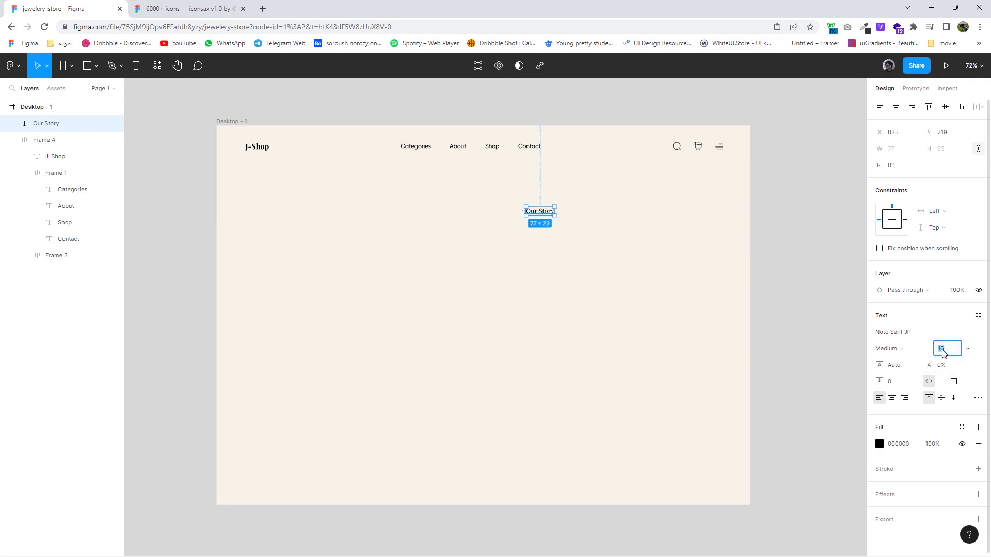
{"action": "type", "text": "24"}
{"action": "key", "text": "Return"}
{"action": "left_click", "coordinate": [634, 307]}
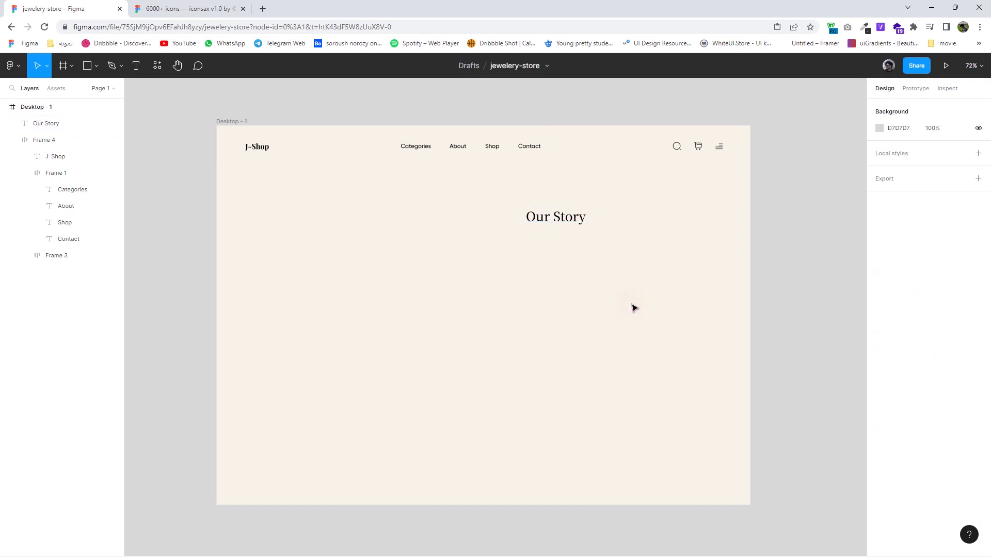
{"action": "left_click", "coordinate": [565, 217]}
Copy the Categories text below Our Story and reduce its font size to 14
{"action": "left_click", "coordinate": [420, 146]}
{"action": "double_click", "coordinate": [420, 146]}
{"action": "left_click_drag", "start_coordinate": [423, 149], "coordinate": [548, 240]}
{"action": "double_click", "coordinate": [548, 238]}
{"action": "right_click", "coordinate": [548, 238]}
{"action": "left_click", "coordinate": [567, 312]}
{"action": "key", "text": "Escape"}
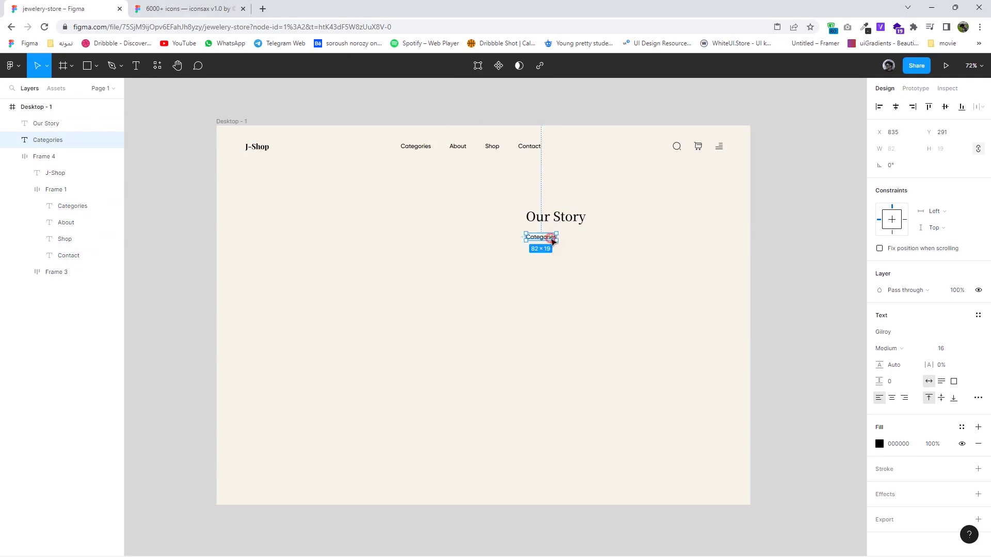
{"action": "left_click", "coordinate": [948, 349]}
{"action": "key", "text": "Down"}
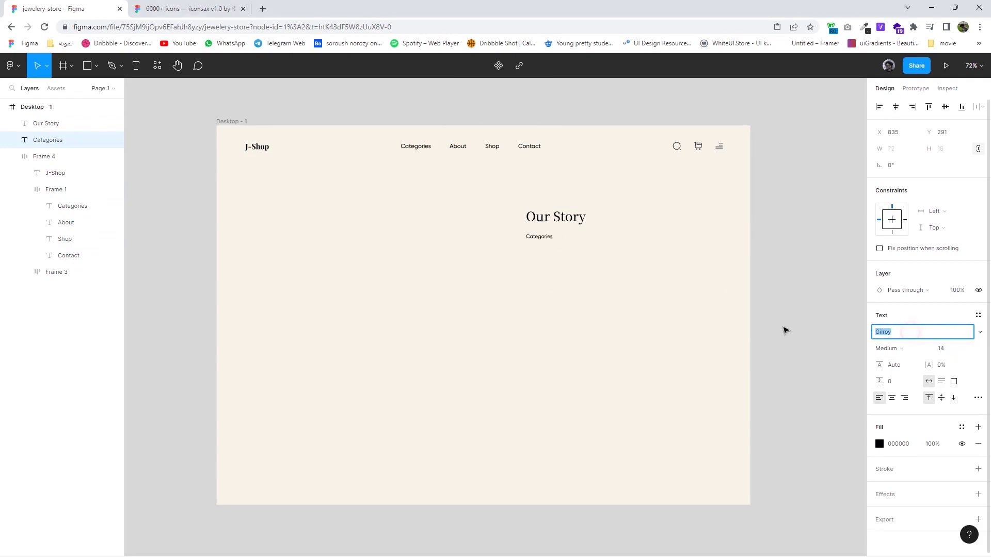
{"action": "key", "text": "Return"}
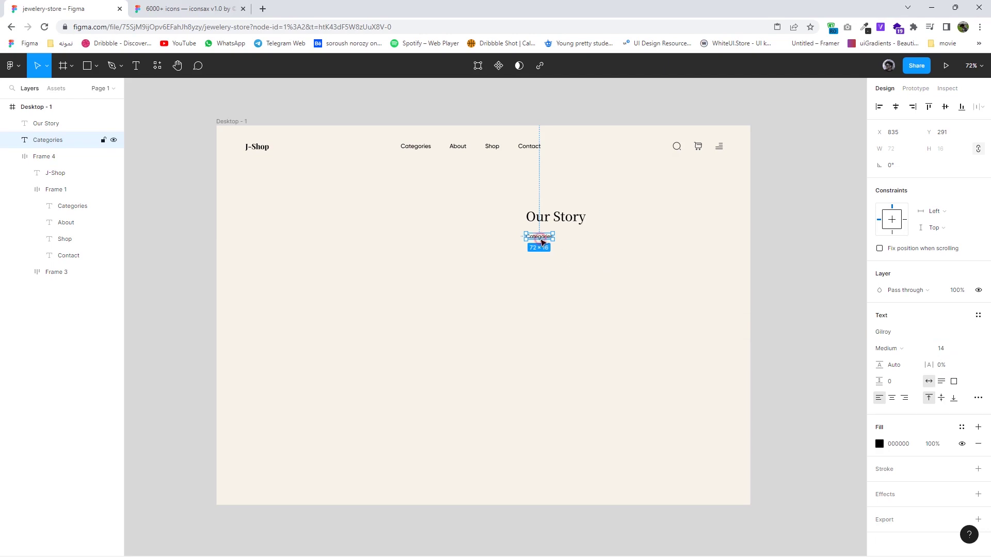
Enlarge the copy into a paragraph box and fill it with four Lorem Ipsum sentences
{"action": "left_click_drag", "start_coordinate": [554, 239], "coordinate": [685, 327]}
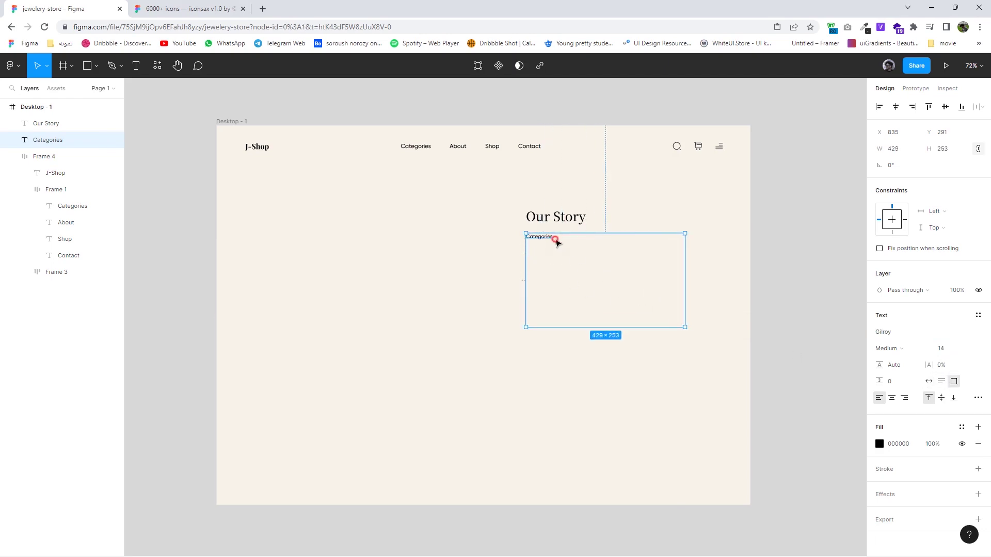
{"action": "double_click", "coordinate": [555, 239]}
{"action": "right_click", "coordinate": [549, 239]}
{"action": "left_click", "coordinate": [536, 237]}
{"action": "right_click", "coordinate": [536, 238]}
{"action": "key", "text": "Escape"}
{"action": "right_click", "coordinate": [556, 239]}
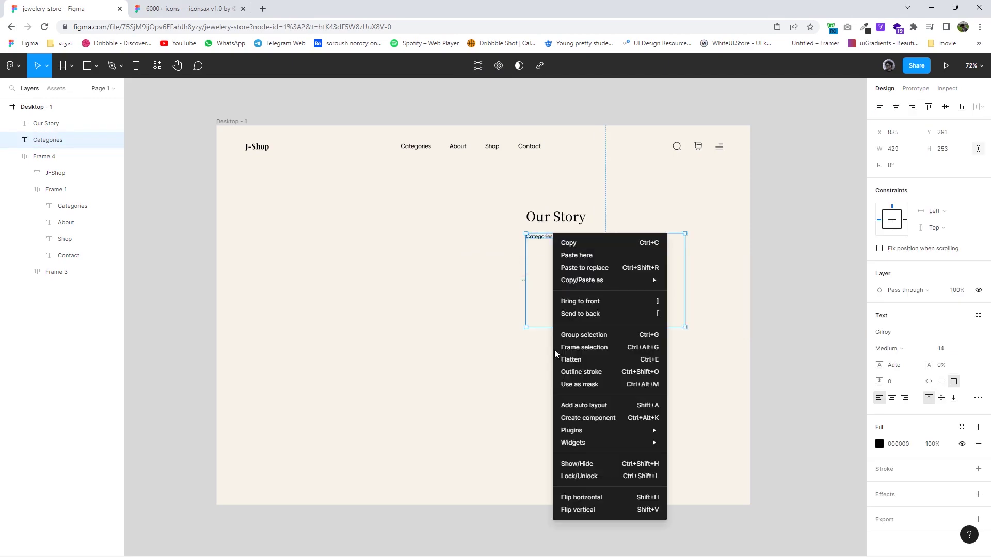
{"action": "mouse_move", "coordinate": [608, 431]}
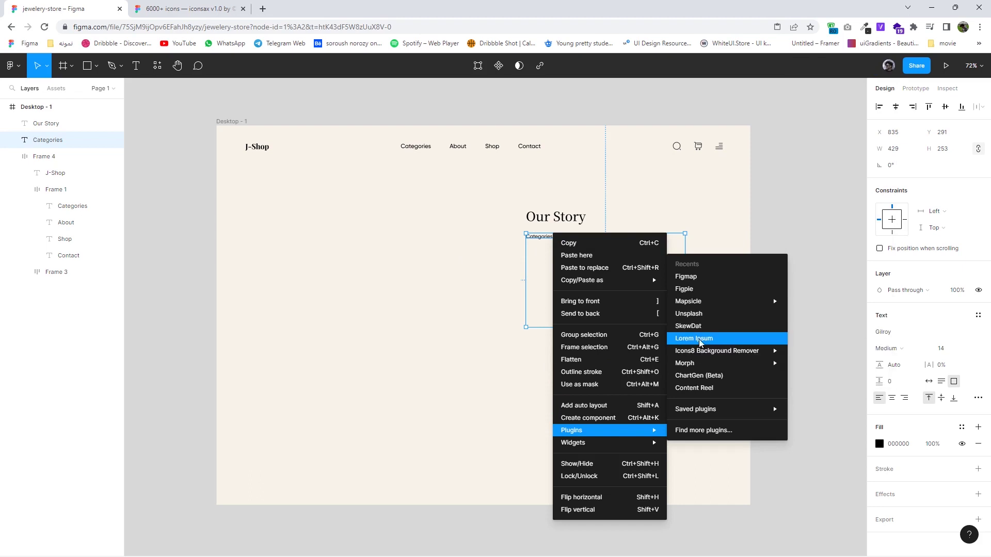
{"action": "left_click", "coordinate": [699, 341]}
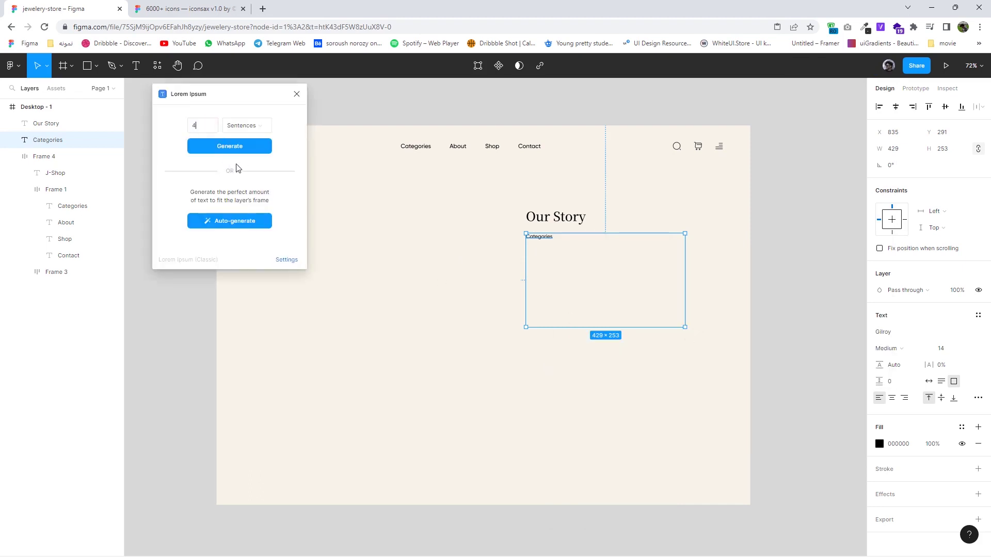
{"action": "left_click", "coordinate": [232, 148]}
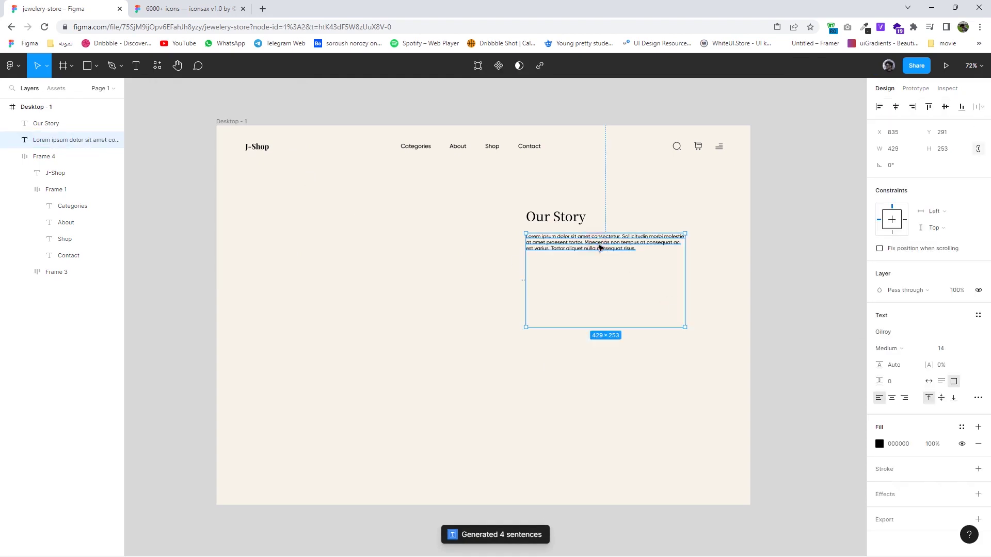
Shrink the box to fit, colour the text grey 6A6A6A, and set line height 30
{"action": "left_click_drag", "start_coordinate": [675, 327], "coordinate": [676, 252]}
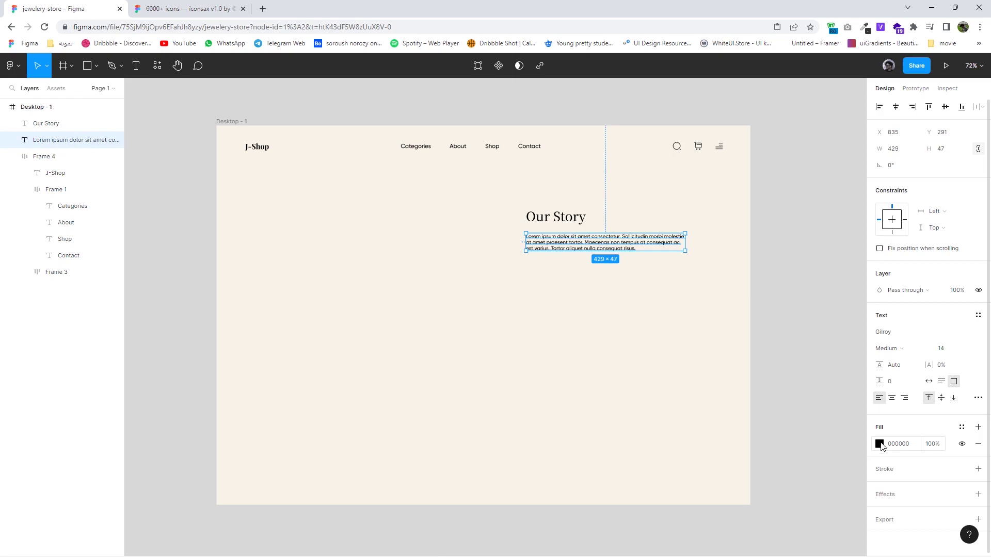
{"action": "left_click", "coordinate": [879, 444]}
{"action": "left_click_drag", "start_coordinate": [782, 401], "coordinate": [735, 370]}
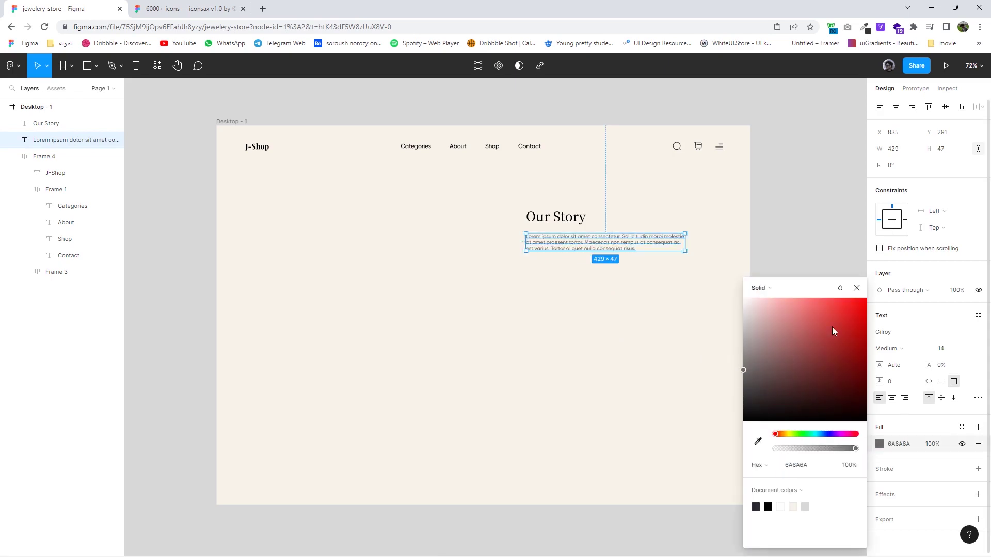
{"action": "left_click", "coordinate": [857, 287]}
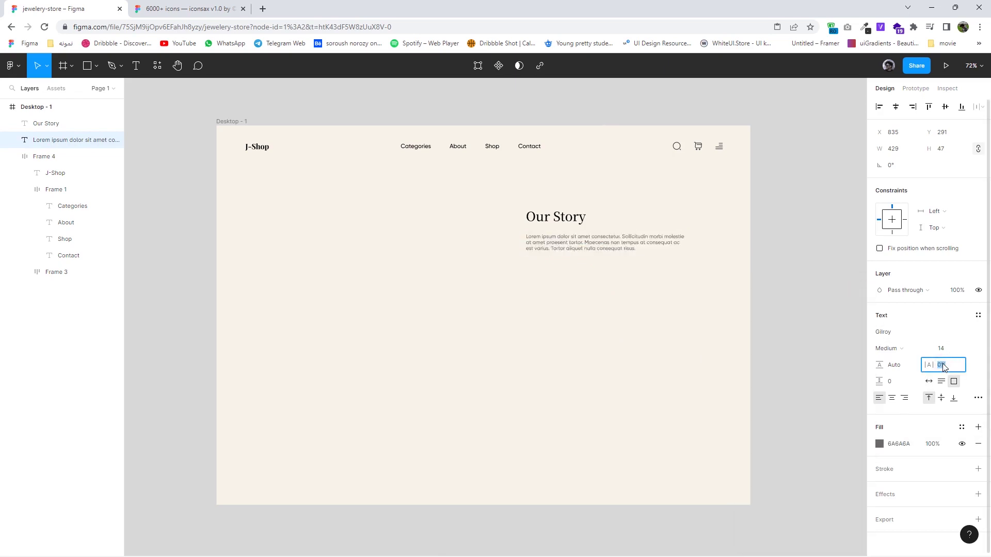
{"action": "type", "text": "30"}
{"action": "key", "text": "Return"}
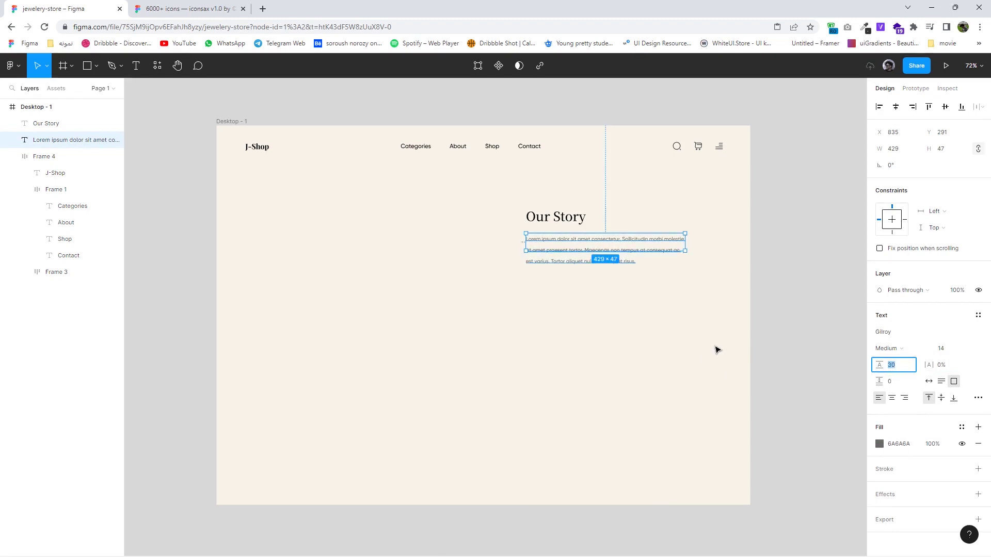
{"action": "left_click", "coordinate": [615, 295]}
Open the PICTURE folder and drag the gold ring photo onto the Figma canvas
{"action": "scroll", "coordinate": [620, 299], "scroll_direction": "down", "scroll_amount": 2}
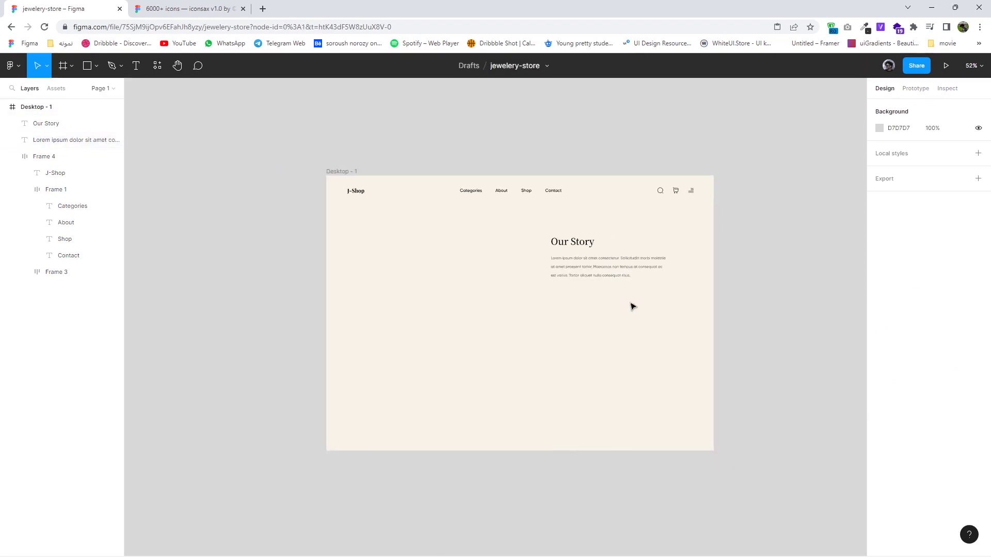
{"action": "double_click", "coordinate": [367, 6]}
{"action": "double_click", "coordinate": [14, 124]}
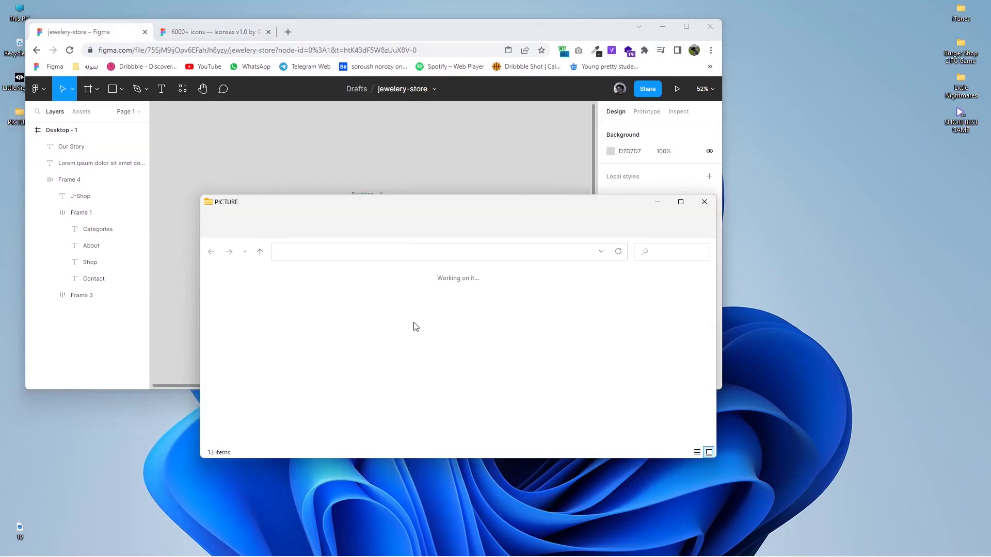
{"action": "left_click_drag", "start_coordinate": [1, 533], "coordinate": [457, 370]}
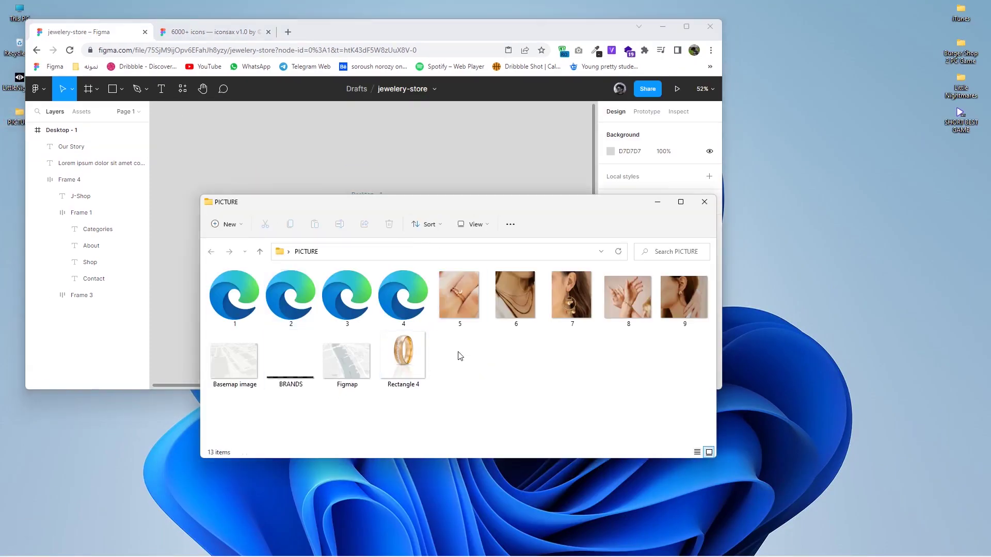
{"action": "left_click_drag", "start_coordinate": [261, 273], "coordinate": [445, 165]}
{"action": "left_click_drag", "start_coordinate": [491, 32], "coordinate": [519, 2]}
Place the ring image in Desktop - 1 and trim its frame to 639×292
{"action": "mouse_move", "coordinate": [376, 212]}
{"action": "left_mouse_down"}
{"action": "mouse_move", "coordinate": [443, 267]}
{"action": "mouse_move", "coordinate": [435, 275]}
{"action": "left_mouse_up"}
{"action": "mouse_move", "coordinate": [469, 359]}
{"action": "left_mouse_down"}
{"action": "mouse_move", "coordinate": [478, 310]}
{"action": "mouse_move", "coordinate": [475, 323]}
{"action": "left_mouse_up"}
{"action": "left_click_drag", "start_coordinate": [456, 167], "coordinate": [459, 219]}
{"action": "left_click_drag", "start_coordinate": [576, 300], "coordinate": [541, 299]}
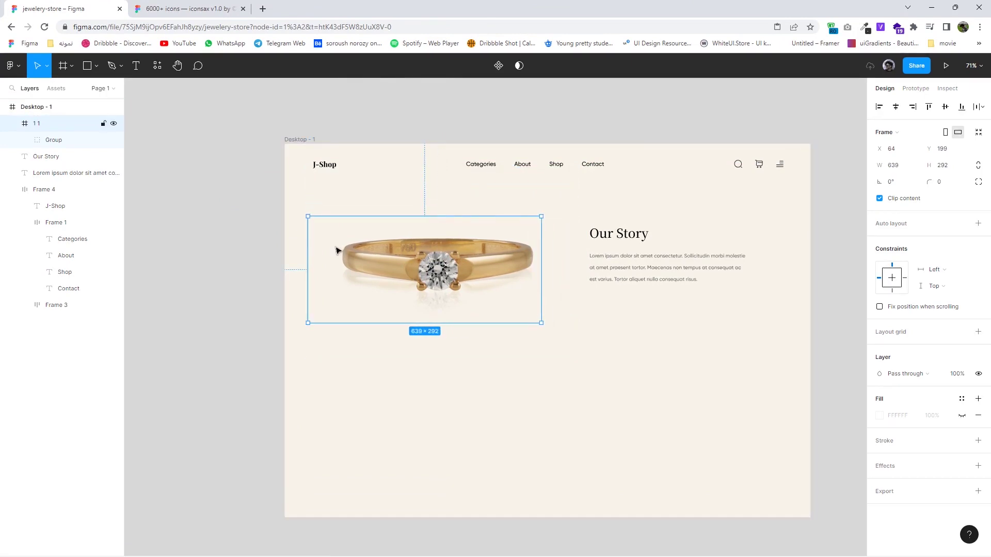
Move the ring image Group out of frame 1 1 and delete the empty frame
{"action": "double_click", "coordinate": [314, 256]}
{"action": "left_click", "coordinate": [414, 166]}
{"action": "left_click", "coordinate": [407, 186]}
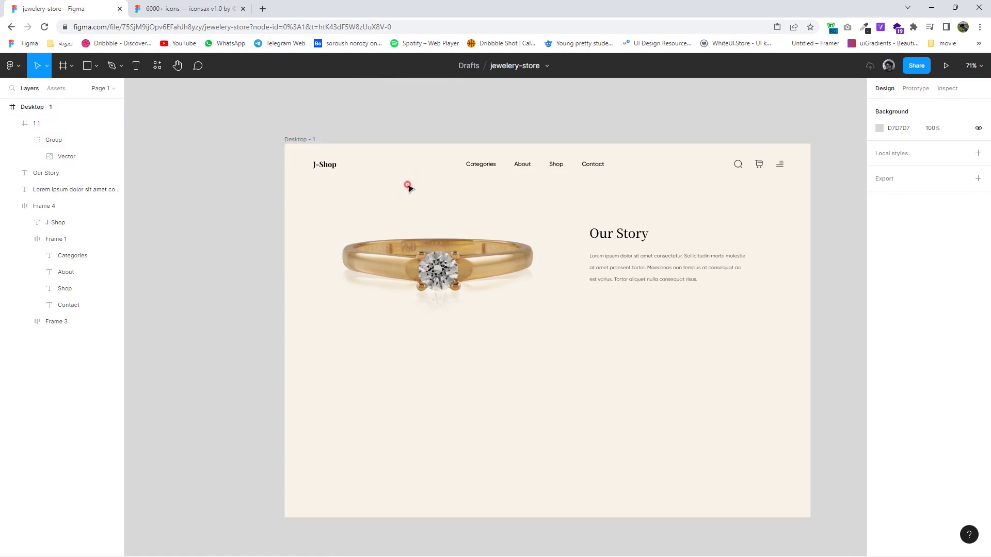
{"action": "left_click", "coordinate": [54, 140]}
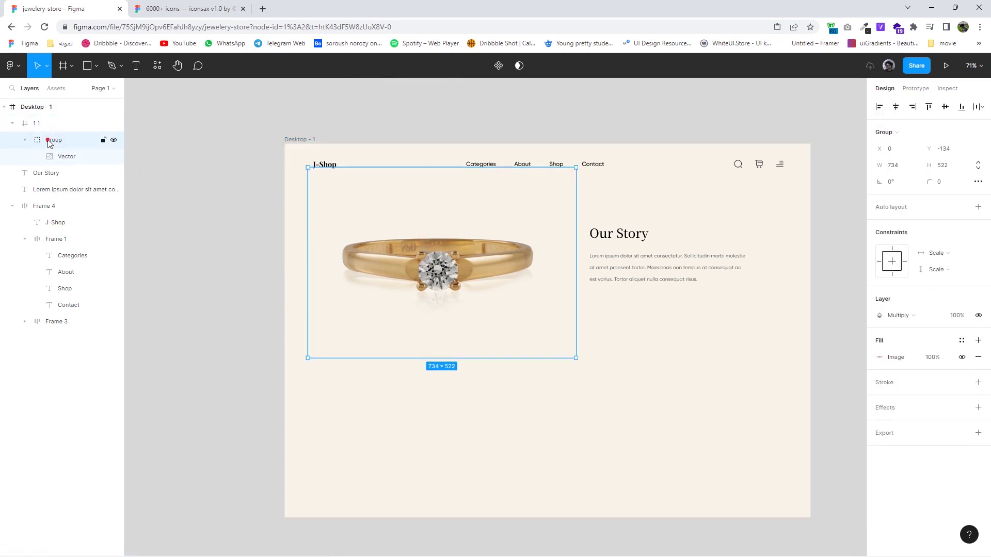
{"action": "left_click_drag", "start_coordinate": [49, 143], "coordinate": [46, 120]}
{"action": "left_click", "coordinate": [37, 156]}
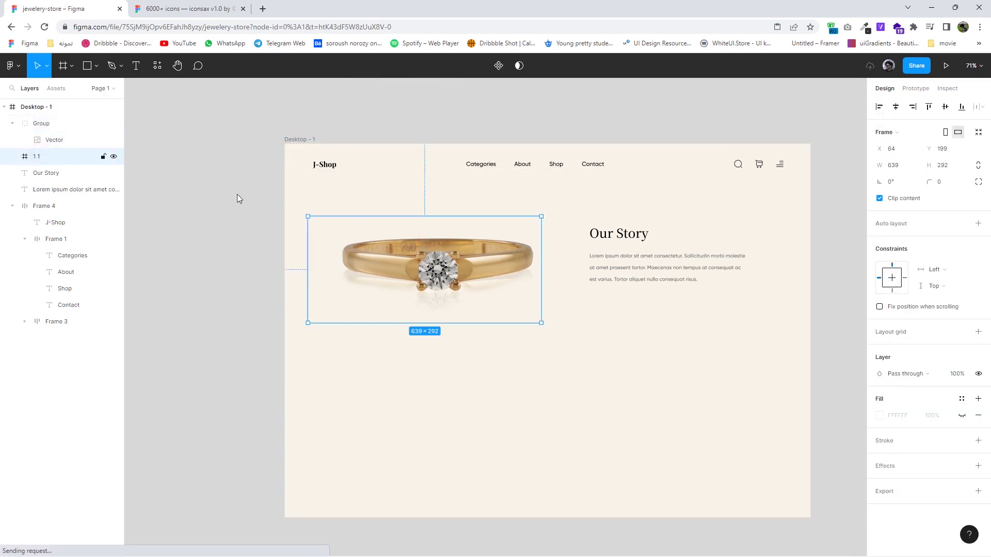
{"action": "key", "text": "Delete"}
Position the ring image flush with the page's left edge
{"action": "left_click", "coordinate": [413, 232]}
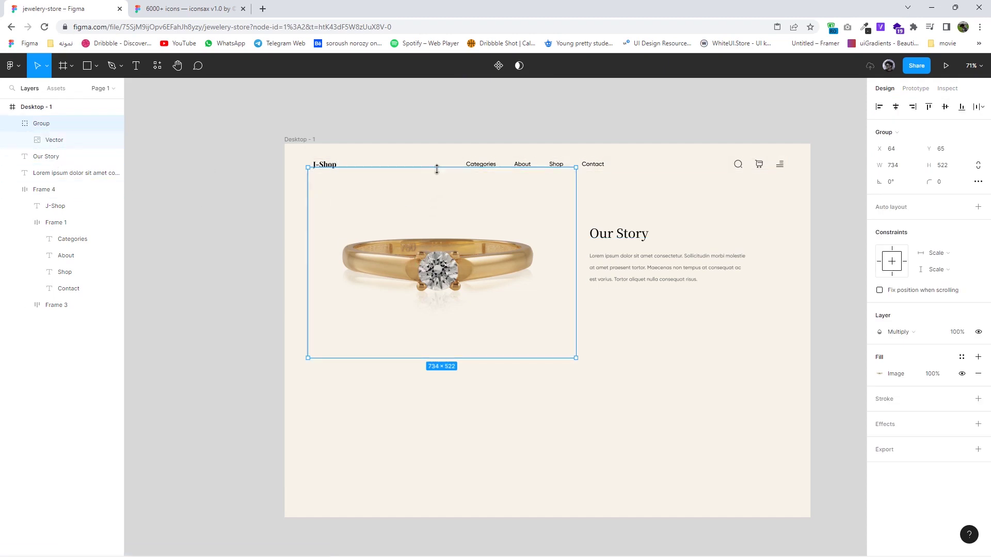
{"action": "left_click", "coordinate": [49, 140]}
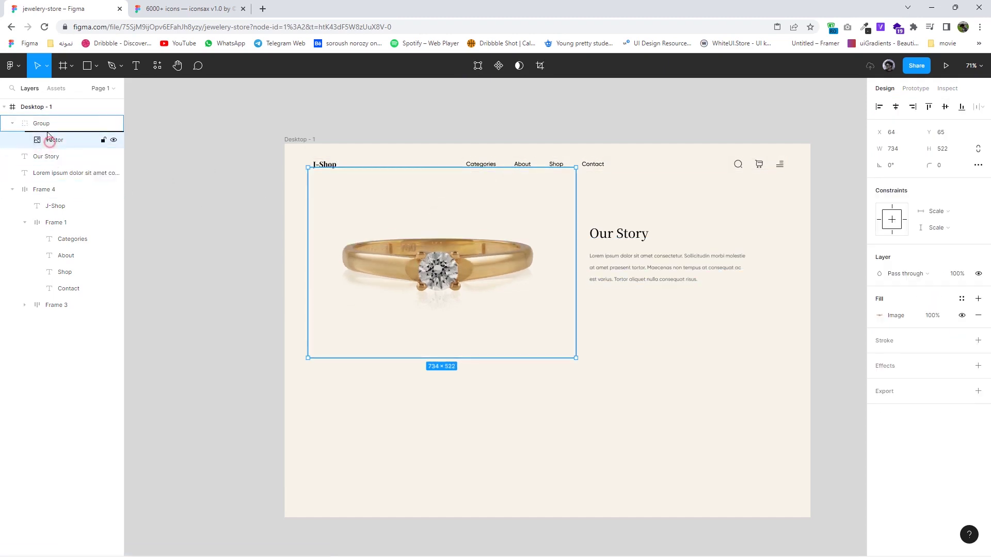
{"action": "left_click", "coordinate": [449, 294]}
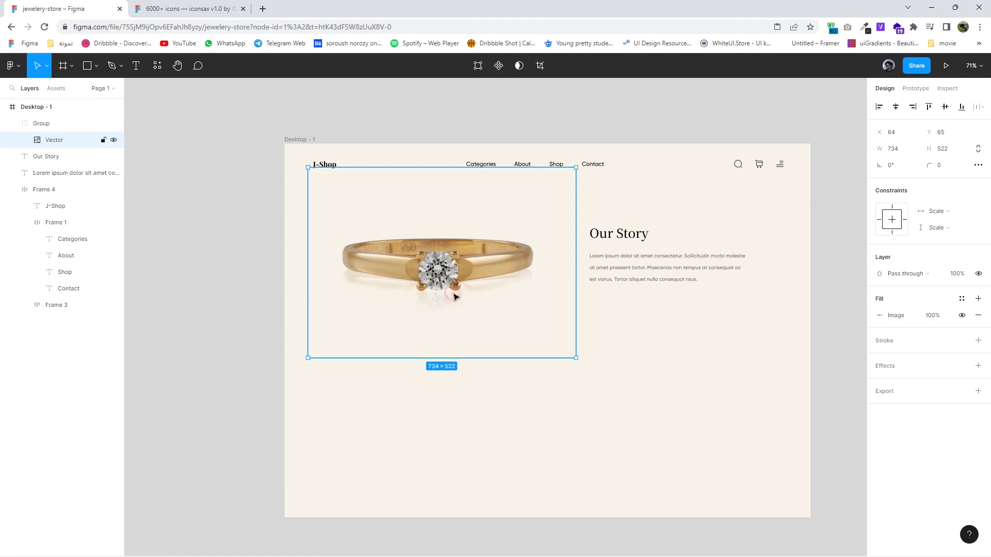
{"action": "scroll", "coordinate": [491, 303], "scroll_direction": "down", "scroll_amount": 1}
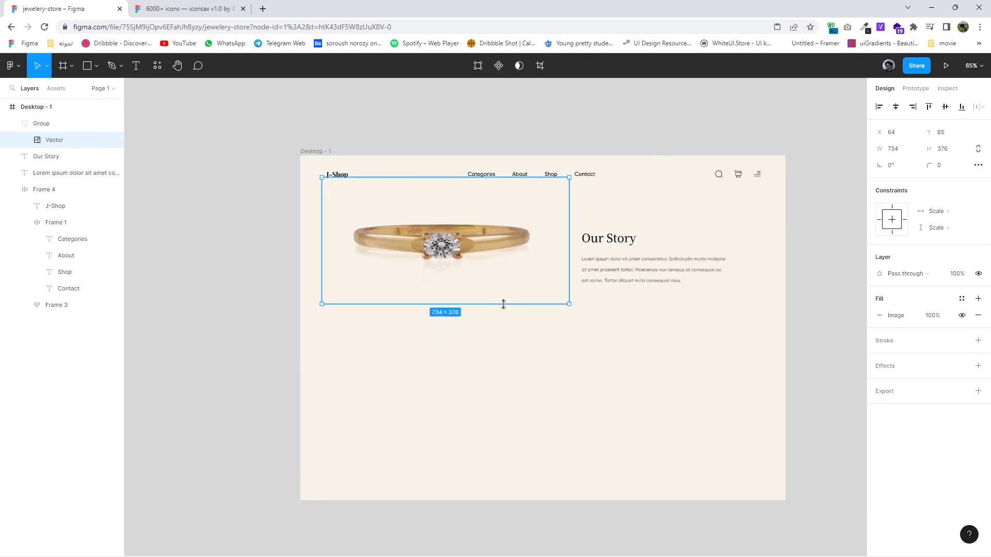
{"action": "left_click_drag", "start_coordinate": [506, 278], "coordinate": [506, 287]}
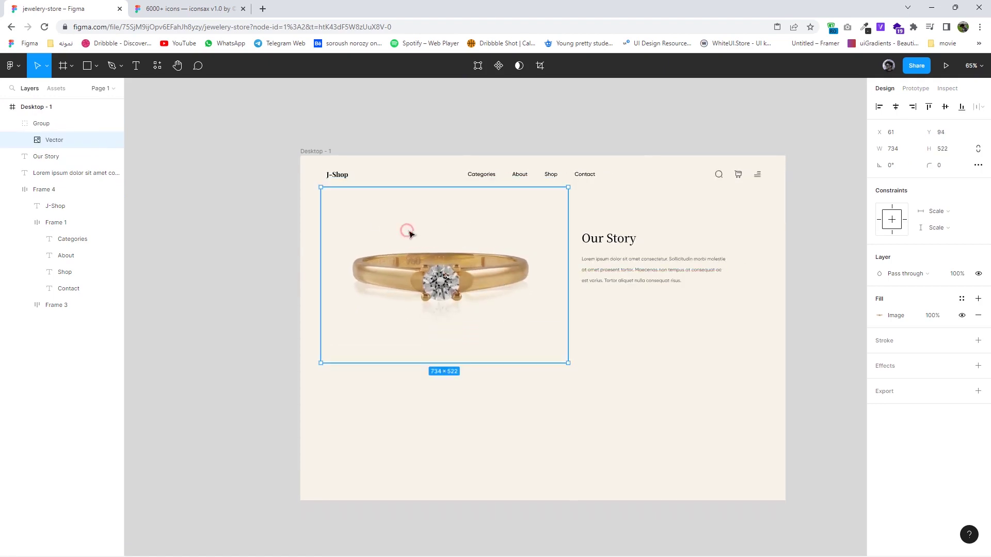
{"action": "left_click_drag", "start_coordinate": [409, 233], "coordinate": [411, 232]}
{"action": "left_click_drag", "start_coordinate": [451, 309], "coordinate": [430, 308]}
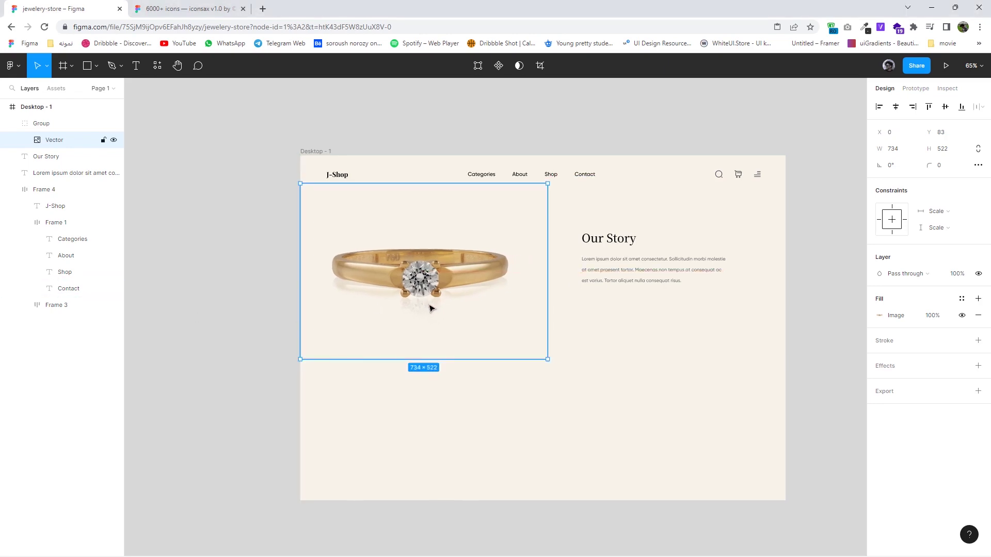
Shift the Our Story texts left and up, then lock the ring image Group
{"action": "left_click", "coordinate": [659, 314]}
{"action": "left_click_drag", "start_coordinate": [685, 310], "coordinate": [596, 237]}
{"action": "left_click", "coordinate": [354, 253]}
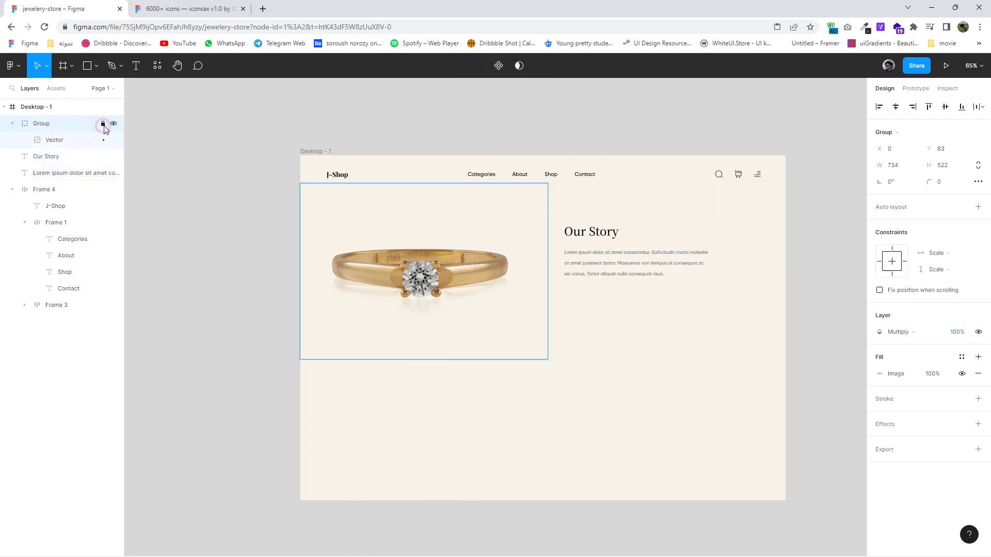
{"action": "left_click", "coordinate": [178, 301]}
{"action": "scroll", "coordinate": [529, 298], "scroll_direction": "up", "scroll_amount": 2}
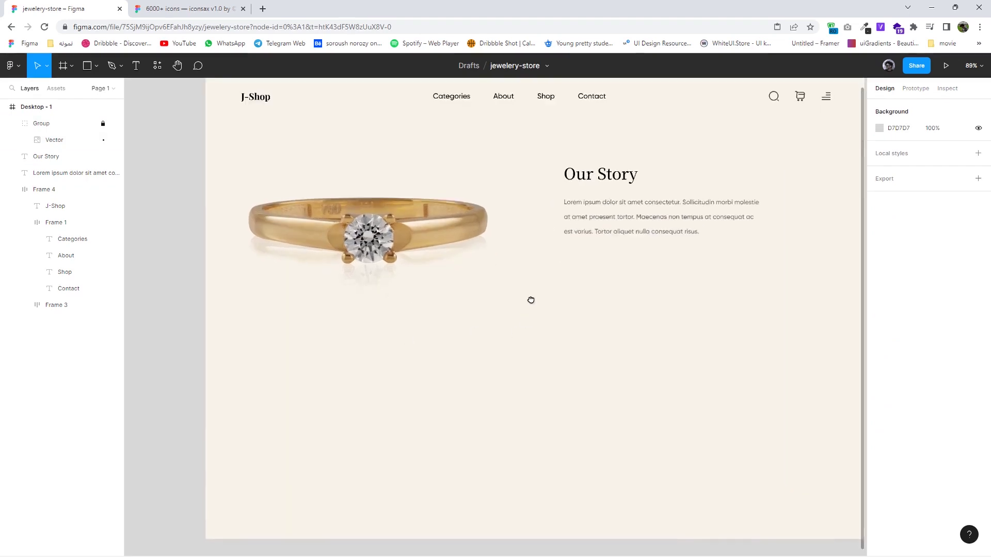
{"action": "scroll", "coordinate": [533, 314], "scroll_direction": "up", "scroll_amount": 3}
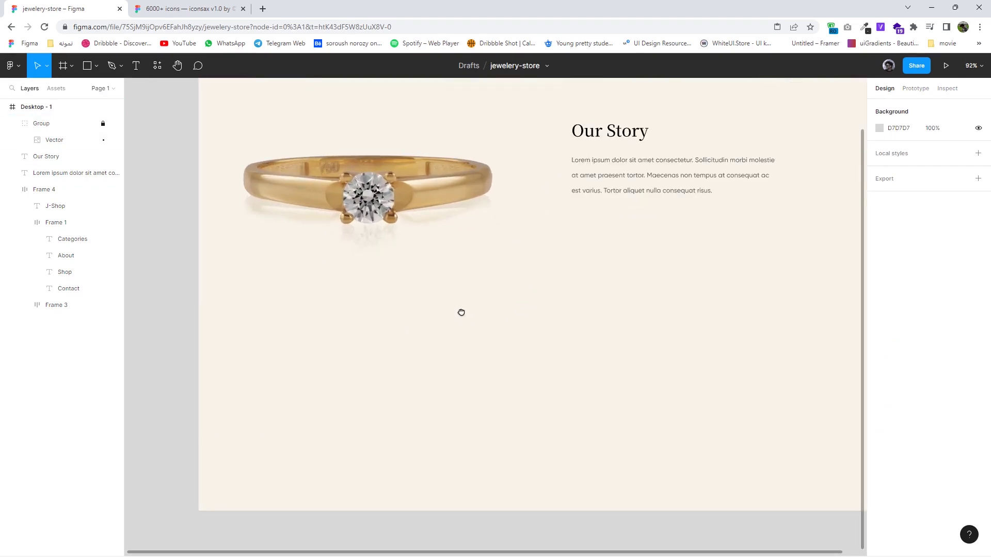
Duplicate the Our Story heading below the ring and rewrite it as 'Explore'
{"action": "left_click_drag", "start_coordinate": [461, 312], "coordinate": [429, 319]}
{"action": "left_click_drag", "start_coordinate": [580, 145], "coordinate": [479, 266], "text": "alt"}
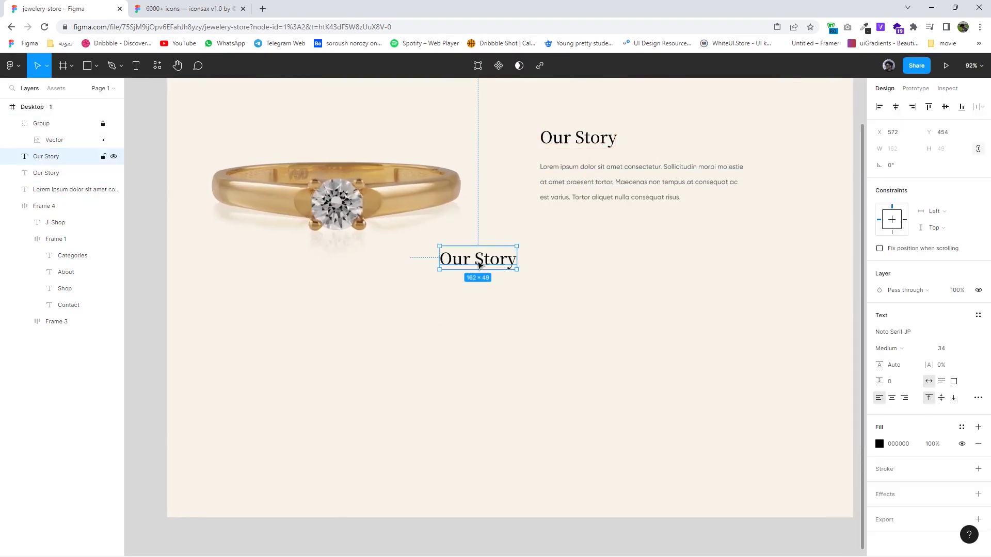
{"action": "double_click", "coordinate": [467, 256]}
{"action": "type", "text": "E"}
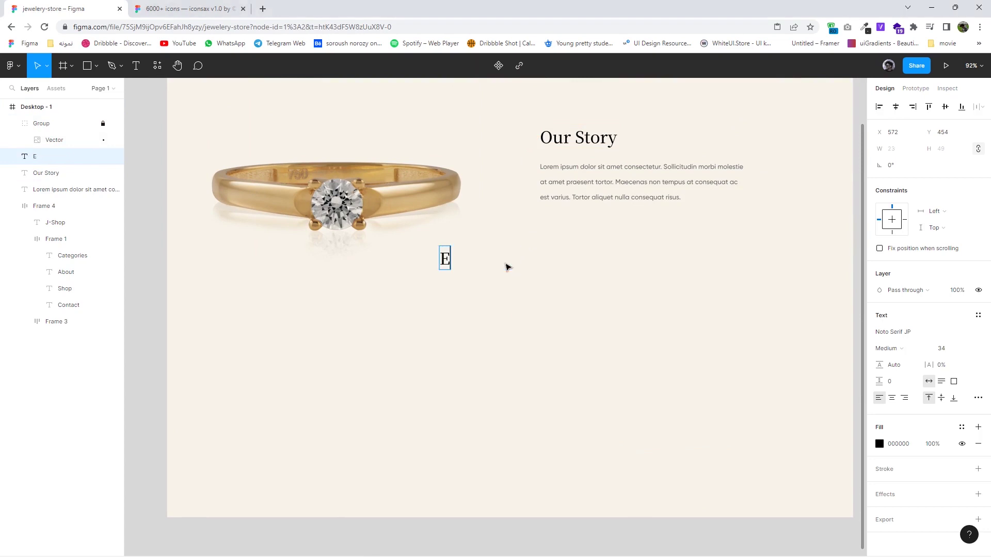
{"action": "type", "text": "xplore"}
{"action": "key", "text": "Escape"}
Style Explore in Gilroy, size 16, with 3E3E3E text colour
{"action": "left_click", "coordinate": [891, 332]}
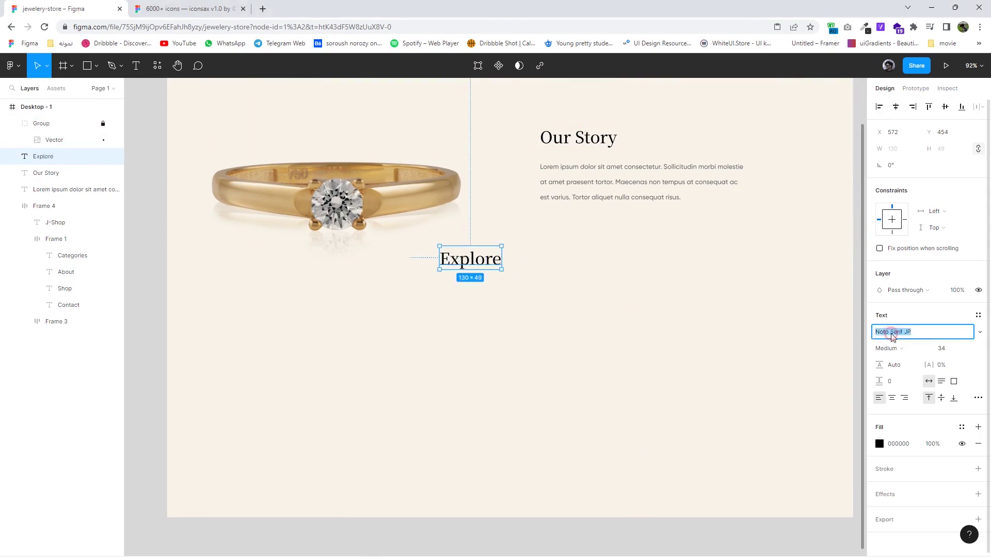
{"action": "type", "text": "Gilroy"}
{"action": "key", "text": "Return"}
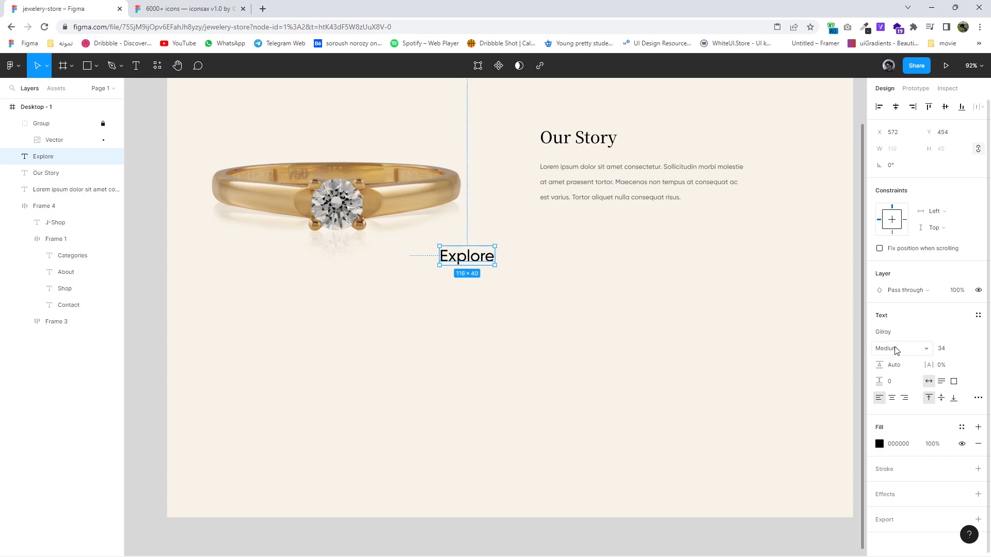
{"action": "type", "text": "16"}
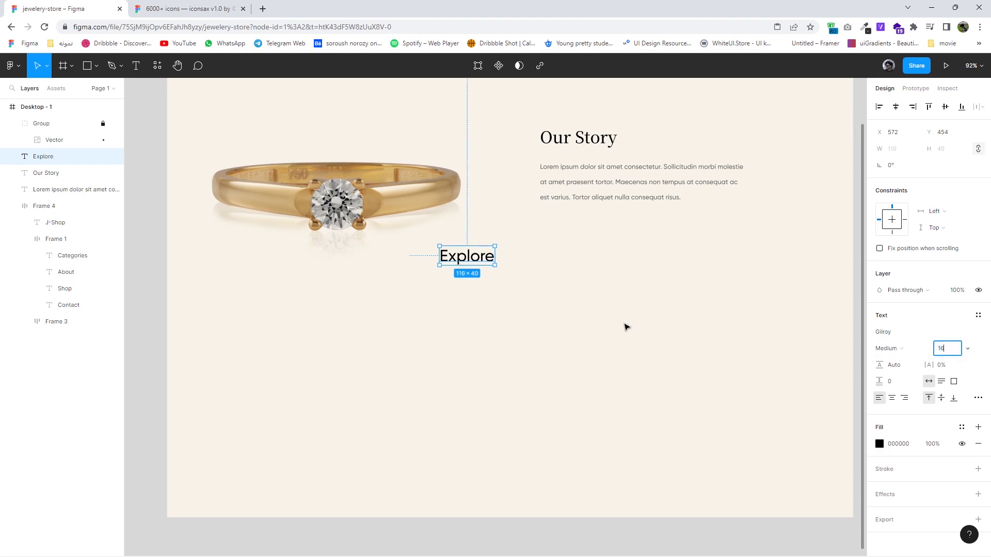
{"action": "key", "text": "Return"}
{"action": "left_click", "coordinate": [978, 397]}
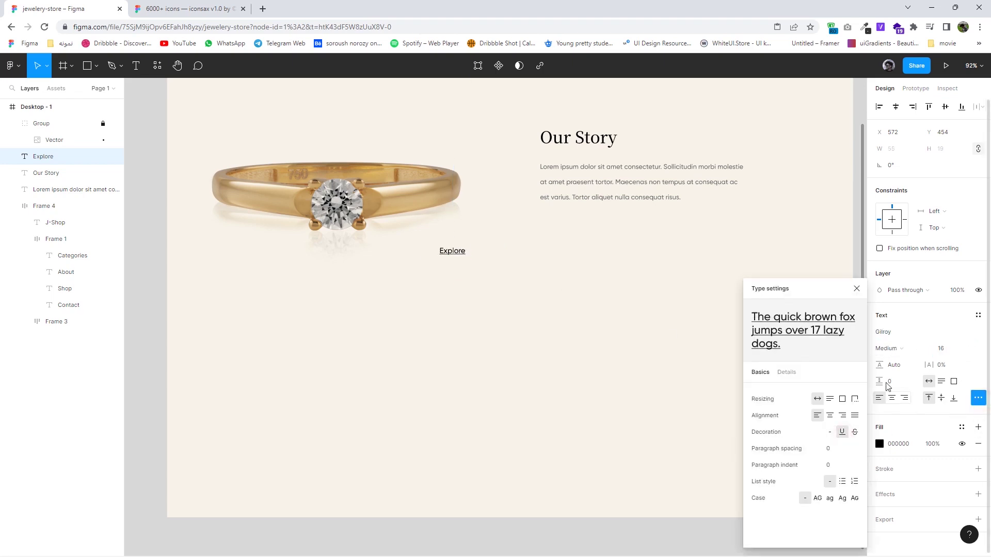
{"action": "left_click", "coordinate": [879, 444]}
{"action": "mouse_move", "coordinate": [755, 405]}
{"action": "left_mouse_down"}
{"action": "mouse_move", "coordinate": [739, 383]}
{"action": "mouse_move", "coordinate": [730, 392]}
{"action": "left_mouse_up"}
{"action": "left_click", "coordinate": [857, 288]}
Wrap Explore in an auto-layout frame sized 145×145
{"action": "left_click", "coordinate": [452, 286]}
{"action": "scroll", "coordinate": [453, 286], "scroll_direction": "up", "scroll_amount": 3}
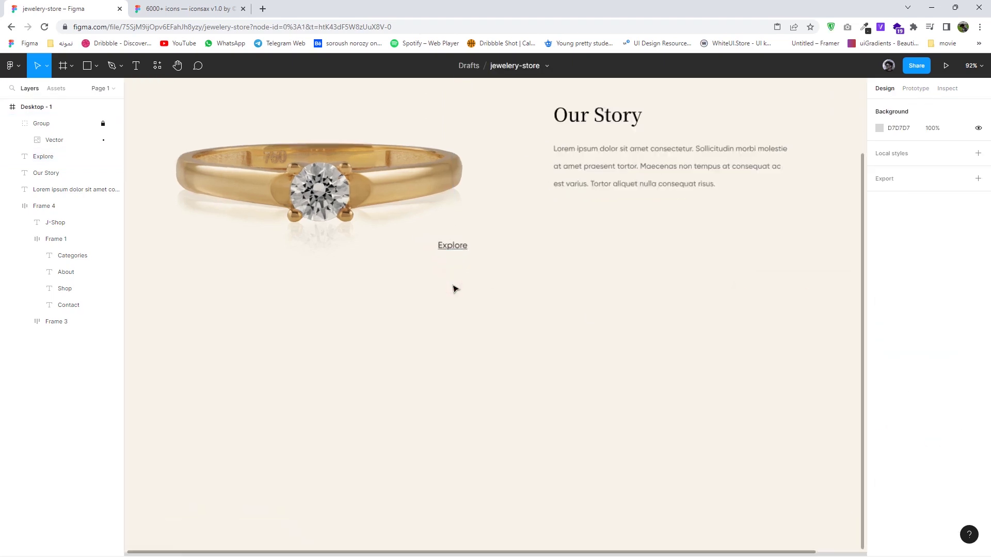
{"action": "scroll", "coordinate": [465, 258], "scroll_direction": "up", "scroll_amount": 2}
{"action": "left_click_drag", "start_coordinate": [454, 240], "coordinate": [498, 246]}
{"action": "right_click", "coordinate": [497, 240]}
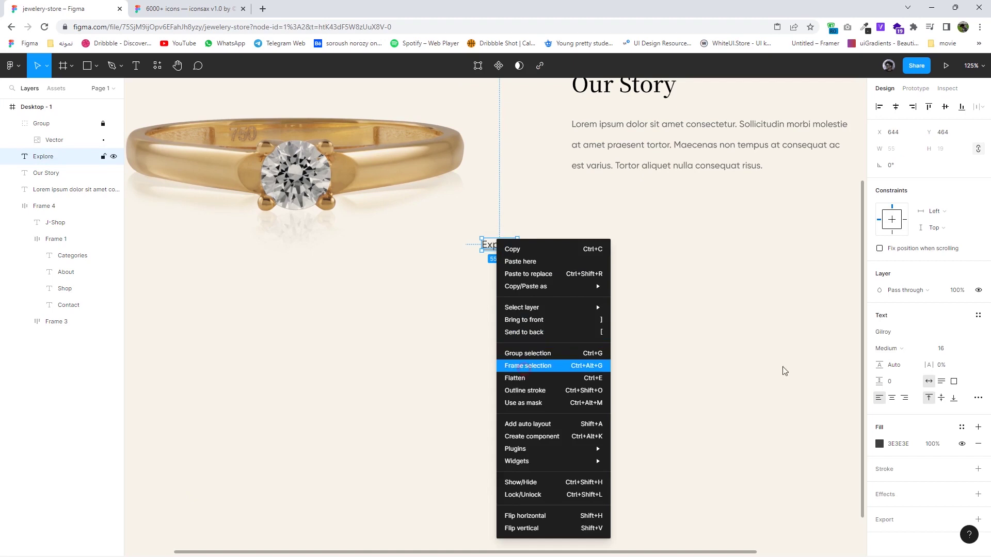
{"action": "left_click", "coordinate": [521, 366]}
{"action": "left_click", "coordinate": [977, 222]}
{"action": "mouse_move", "coordinate": [518, 239]}
{"action": "left_mouse_down"}
{"action": "mouse_move", "coordinate": [571, 231]}
{"action": "mouse_move", "coordinate": [568, 177]}
{"action": "mouse_move", "coordinate": [575, 197]}
{"action": "left_mouse_up"}
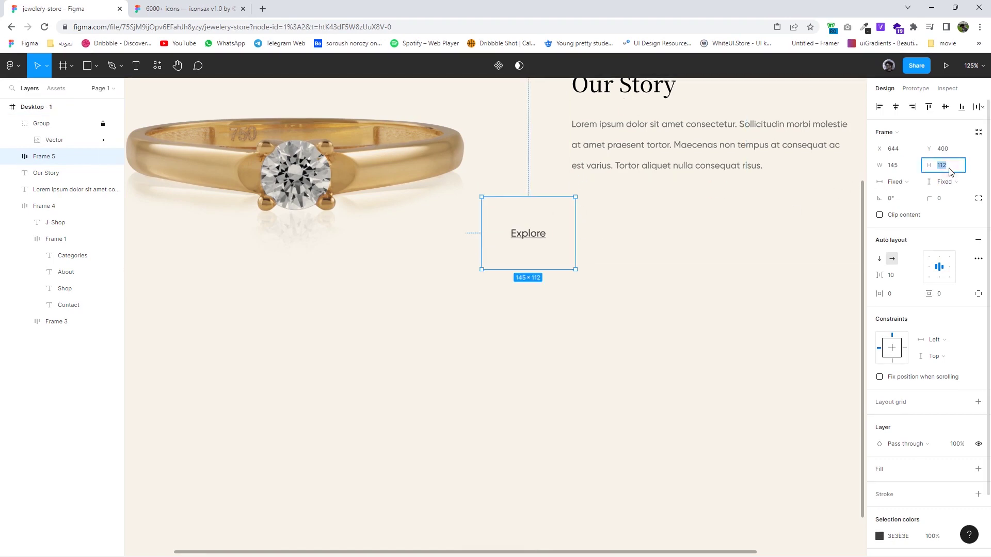
{"action": "type", "text": "145"}
{"action": "key", "text": "Return"}
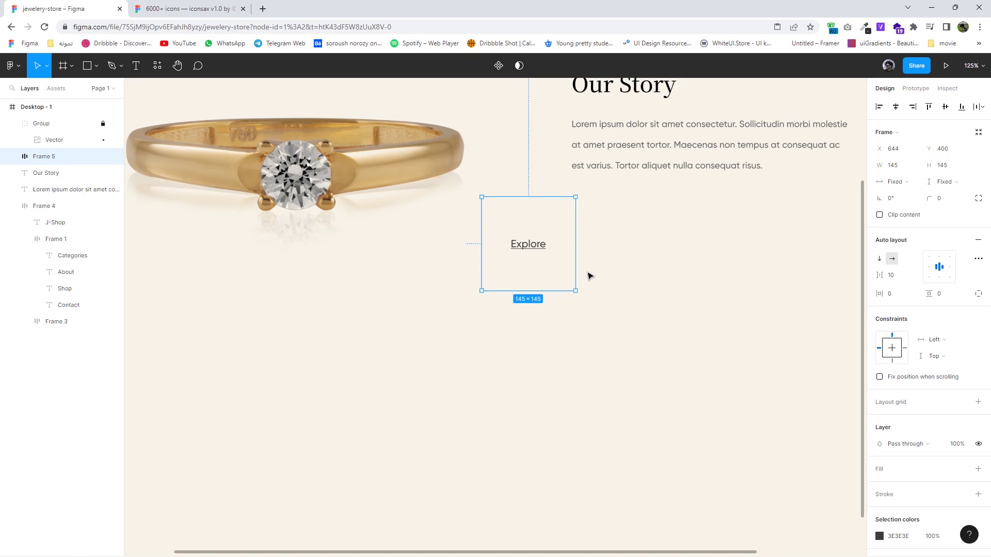
Give the Explore frame a 900 corner radius and a D0D0D0 outline, then nudge it into place
{"action": "left_click", "coordinate": [978, 494]}
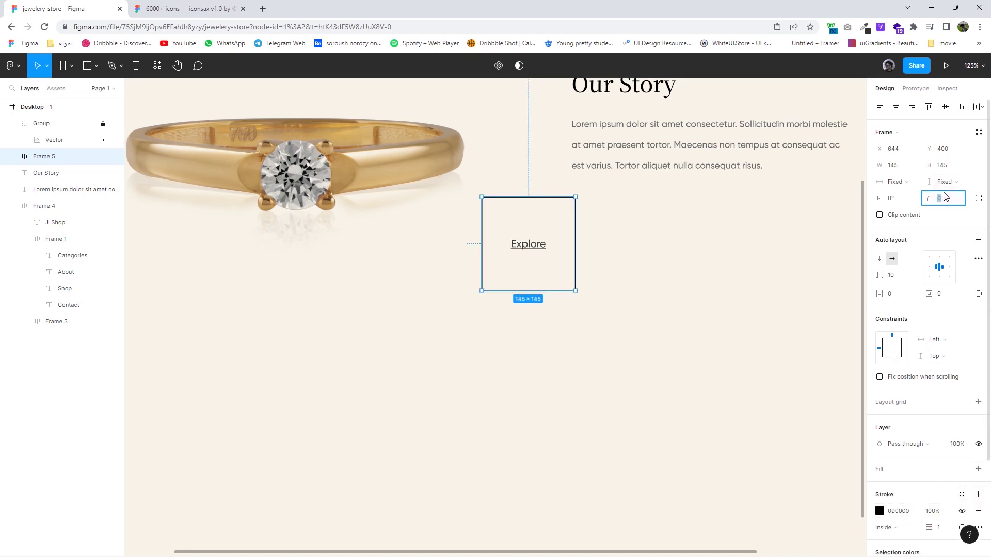
{"action": "type", "text": "900"}
{"action": "key", "text": "Return"}
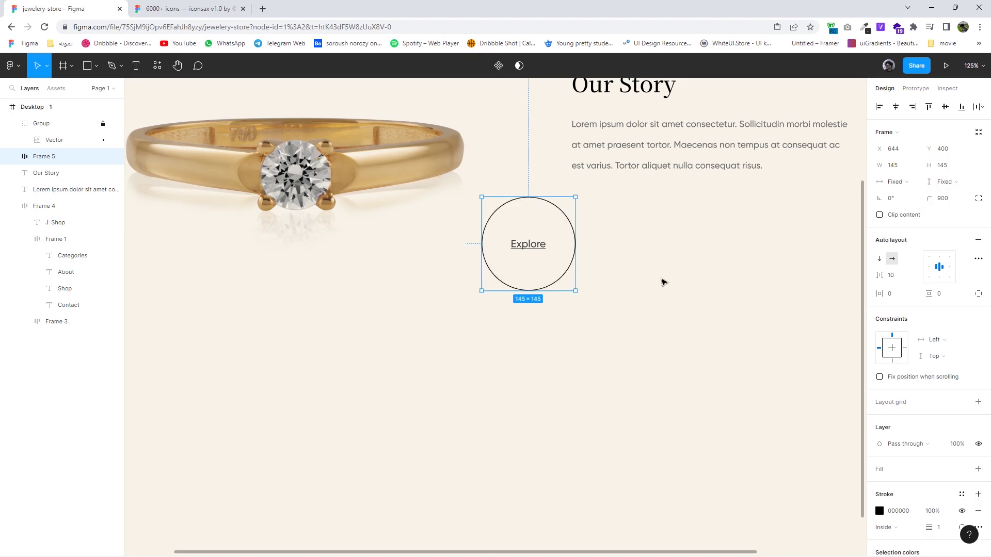
{"action": "left_click", "coordinate": [877, 513]}
{"action": "type", "text": "D0D0D0"}
{"action": "key", "text": "Return"}
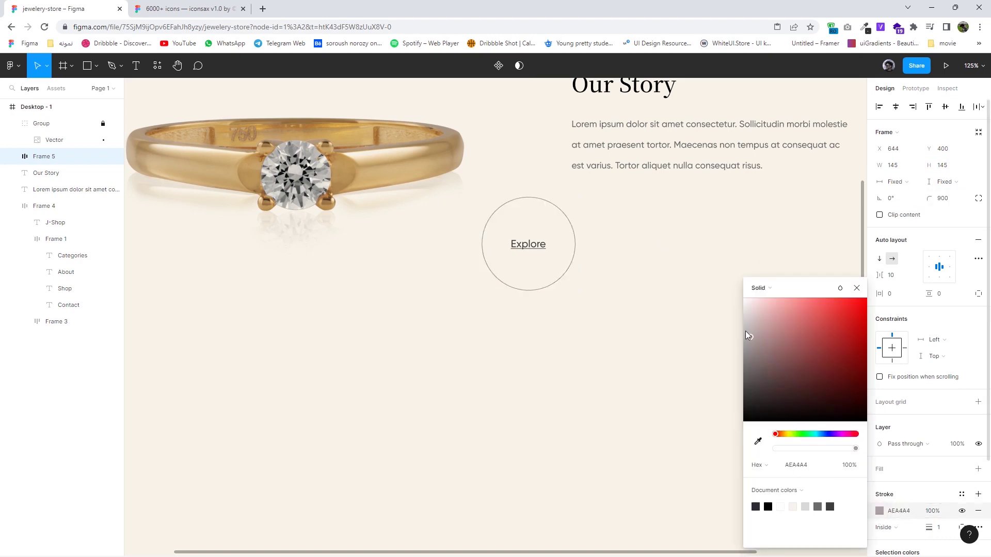
{"action": "left_click", "coordinate": [660, 337]}
{"action": "scroll", "coordinate": [555, 310], "scroll_direction": "down", "scroll_amount": 3, "text": "ctrl"}
{"action": "left_click_drag", "start_coordinate": [526, 284], "coordinate": [515, 279]}
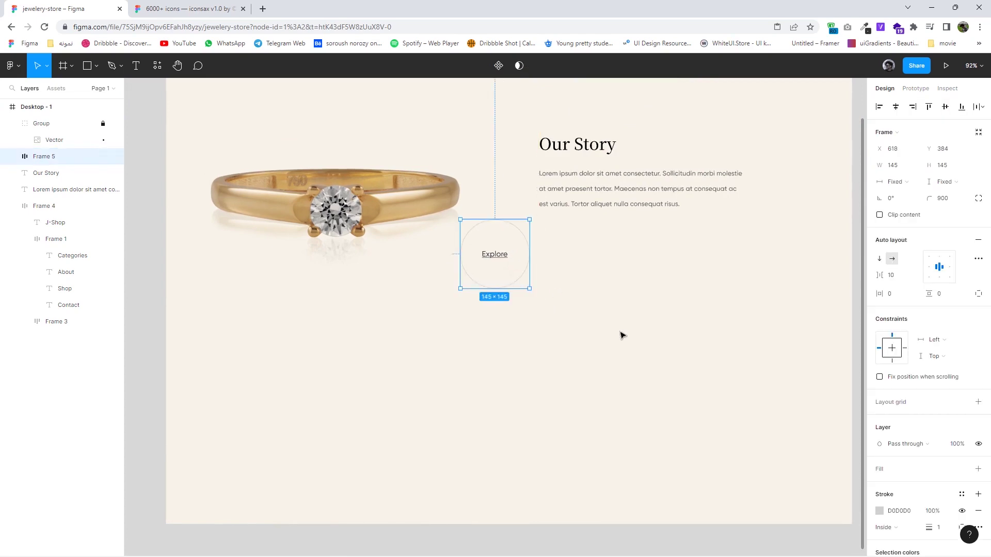
{"action": "scroll", "coordinate": [599, 338], "scroll_direction": "down", "scroll_amount": 5, "text": "ctrl"}
{"action": "scroll", "coordinate": [590, 345], "scroll_direction": "up", "scroll_amount": 1, "text": "ctrl"}
{"action": "scroll", "coordinate": [592, 347], "scroll_direction": "down", "scroll_amount": 1, "text": "ctrl"}
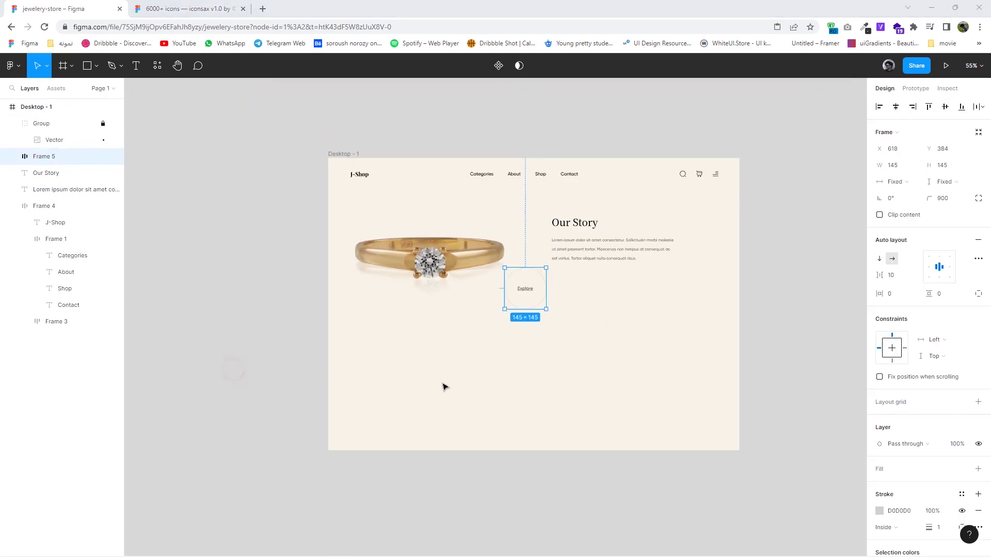
{"action": "scroll", "coordinate": [520, 353], "scroll_direction": "up", "scroll_amount": 1, "text": "ctrl"}
Draw a small circle below the Our Story paragraph
{"action": "left_click", "coordinate": [496, 361]}
{"action": "scroll", "coordinate": [432, 380], "scroll_direction": "right", "scroll_amount": 2}
{"action": "scroll", "coordinate": [413, 351], "scroll_direction": "up", "scroll_amount": 3, "text": "ctrl"}
{"action": "left_click", "coordinate": [98, 66]}
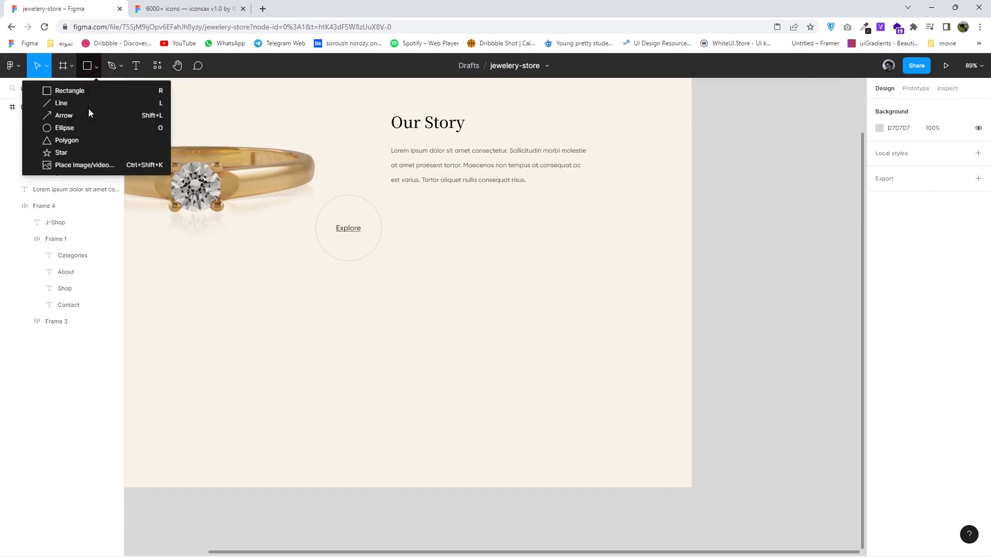
{"action": "left_click", "coordinate": [85, 116]}
{"action": "left_click", "coordinate": [97, 66]}
{"action": "left_click", "coordinate": [88, 128]}
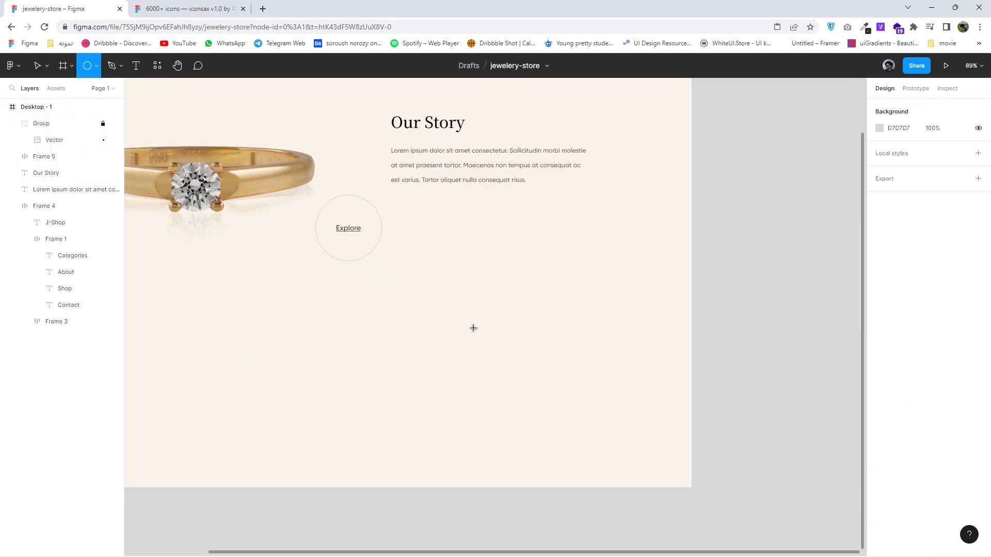
{"action": "scroll", "coordinate": [535, 281], "scroll_direction": "right", "scroll_amount": 1}
{"action": "scroll", "coordinate": [539, 286], "scroll_direction": "up", "scroll_amount": 2, "text": "ctrl"}
{"action": "left_click_drag", "start_coordinate": [541, 286], "coordinate": [583, 328]}
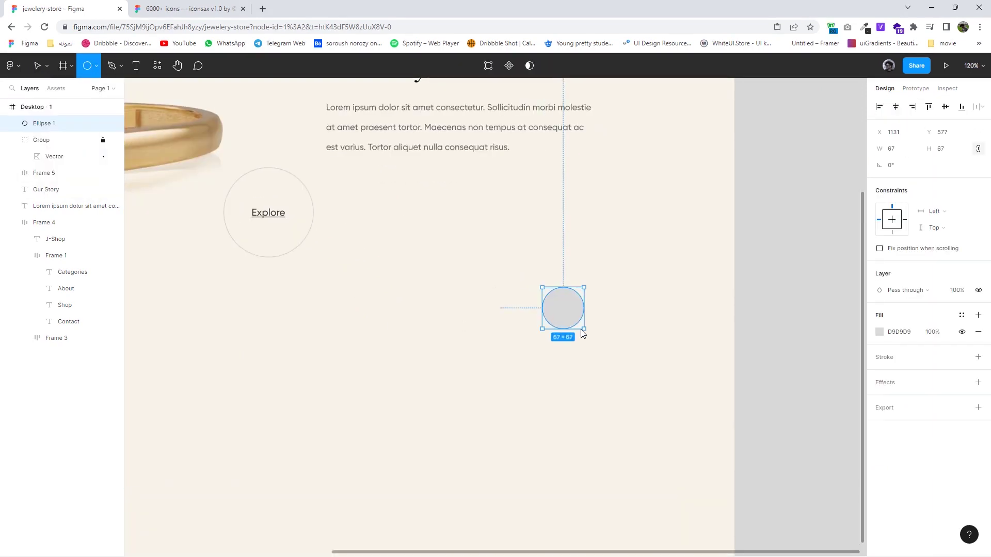
Copy the Explore text as a 'play video' label placed beside the circle
{"action": "double_click", "coordinate": [276, 216]}
{"action": "left_click_drag", "start_coordinate": [276, 216], "coordinate": [488, 263], "text": "alt"}
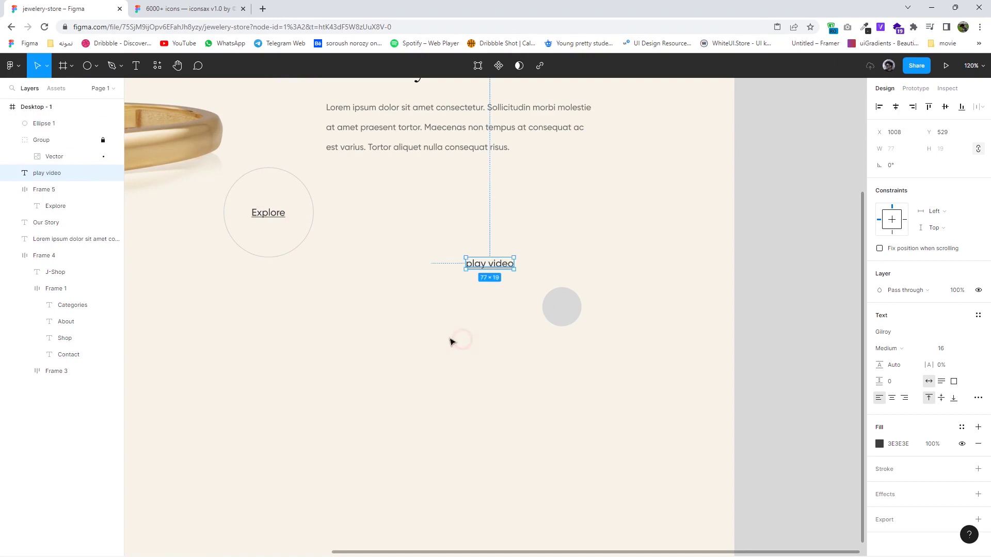
{"action": "left_click", "coordinate": [497, 332]}
{"action": "mouse_move", "coordinate": [490, 264]}
{"action": "left_mouse_down"}
{"action": "mouse_move", "coordinate": [612, 311]}
{"action": "mouse_move", "coordinate": [583, 302]}
{"action": "left_mouse_up"}
{"action": "left_click", "coordinate": [597, 350]}
{"action": "left_click", "coordinate": [569, 316]}
{"action": "key", "text": "shift+Left"}
{"action": "key", "text": "shift+Left"}
{"action": "key", "text": "shift+Left"}
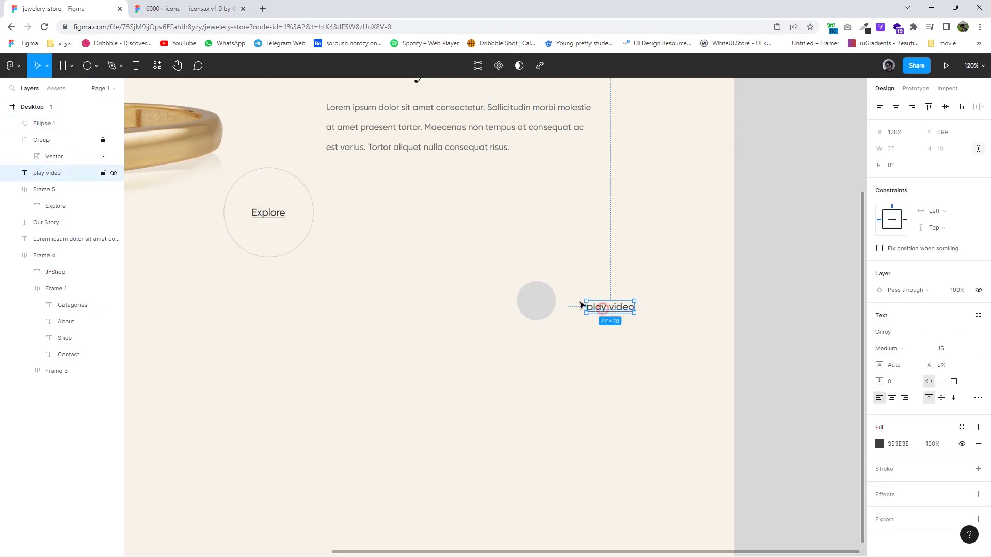
{"action": "left_click", "coordinate": [380, 265]}
{"action": "left_click", "coordinate": [526, 300]}
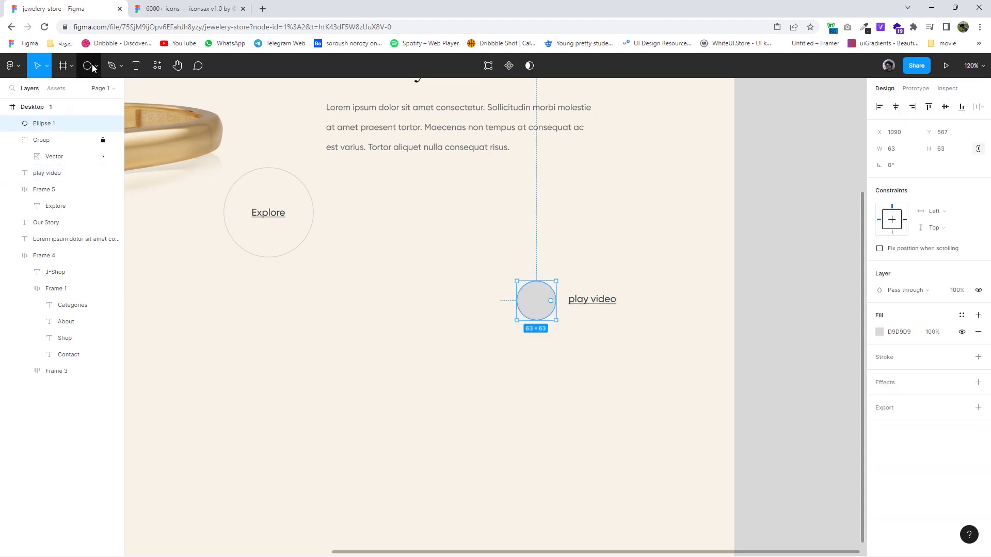
Draw a sideways triangle with a darker fill over the circle
{"action": "left_click", "coordinate": [96, 66]}
{"action": "left_click", "coordinate": [47, 139]}
{"action": "left_click_drag", "start_coordinate": [511, 240], "coordinate": [550, 278]}
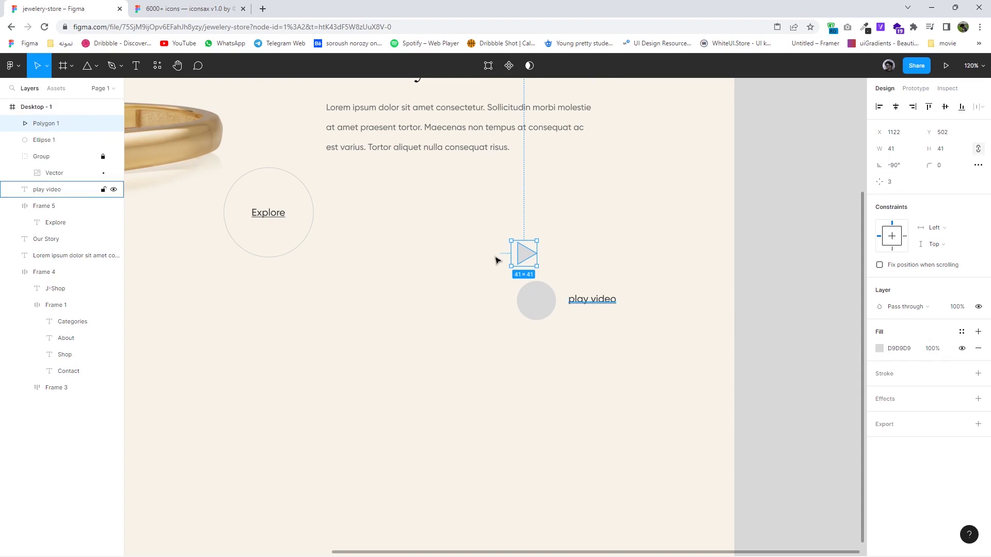
{"action": "left_click", "coordinate": [880, 349]}
{"action": "type", "text": "A08E8E"}
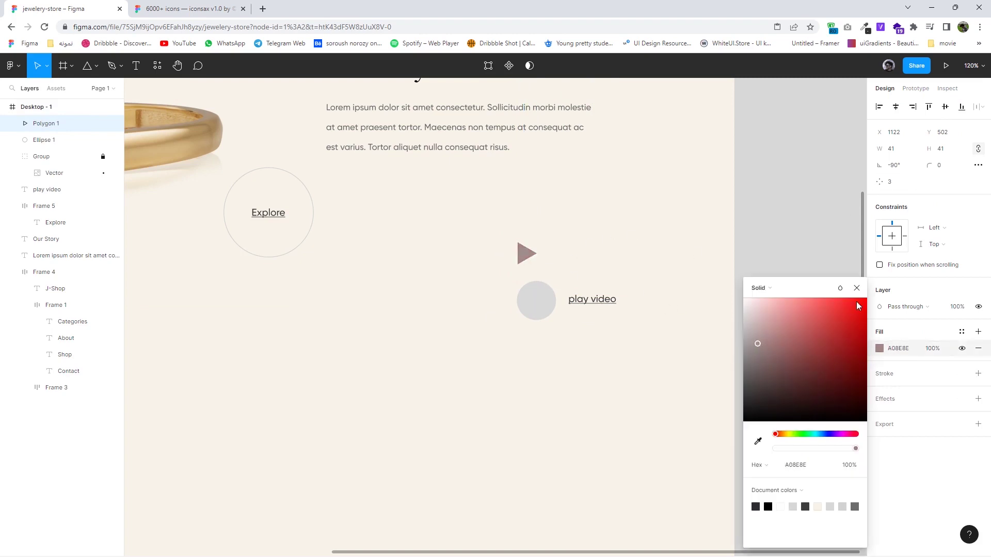
{"action": "left_click_drag", "start_coordinate": [526, 256], "coordinate": [532, 304]}
{"action": "scroll", "coordinate": [542, 306], "scroll_direction": "up", "scroll_amount": 3}
{"action": "scroll", "coordinate": [547, 308], "scroll_direction": "up", "scroll_amount": 2}
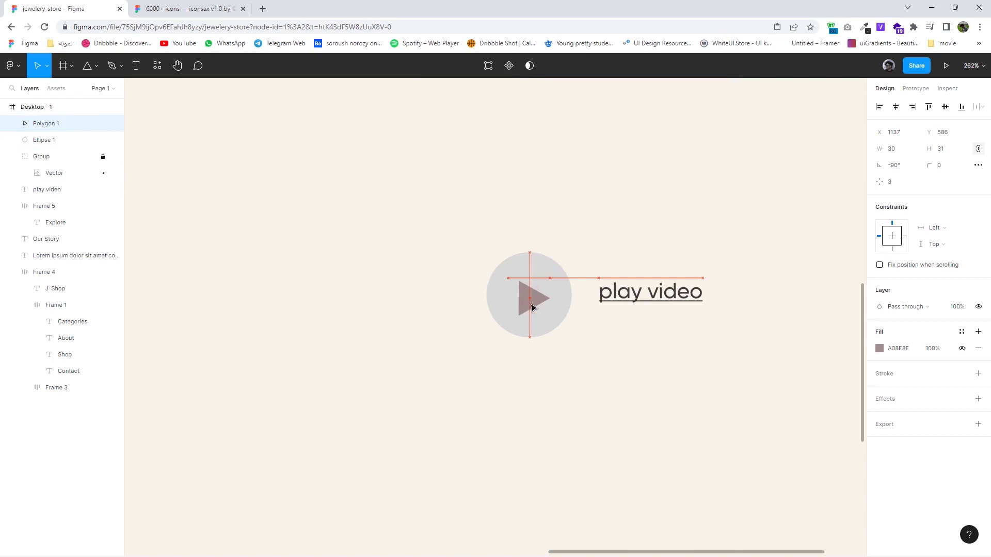
Subtract the triangle from the circle and fill the resulting play shape grey
{"action": "left_click_drag", "start_coordinate": [575, 365], "coordinate": [515, 265]}
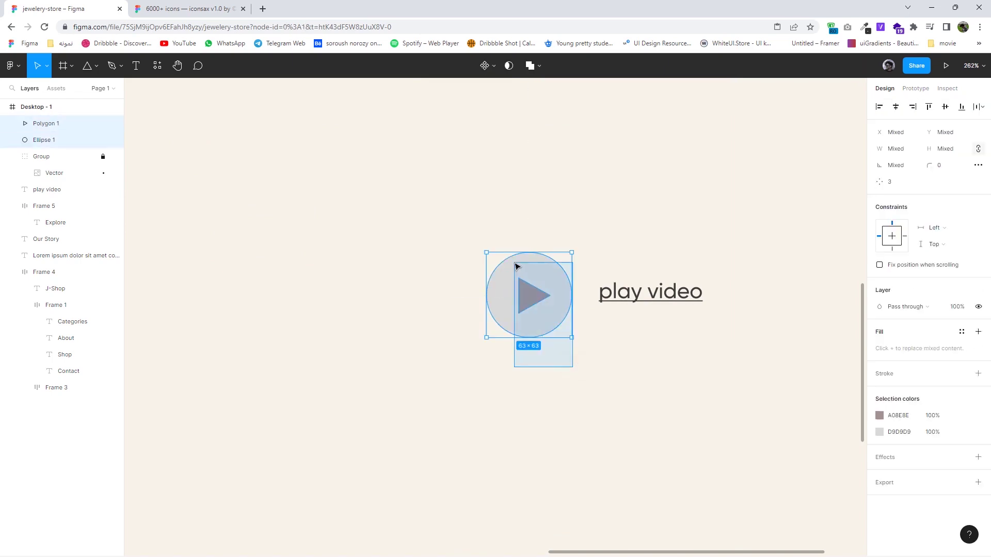
{"action": "left_click", "coordinate": [538, 65]}
{"action": "left_click", "coordinate": [523, 103]}
{"action": "left_click", "coordinate": [562, 367]}
{"action": "scroll", "coordinate": [555, 358], "scroll_direction": "down", "scroll_amount": 2}
{"action": "left_click", "coordinate": [551, 333]}
{"action": "left_click", "coordinate": [878, 348]}
{"action": "left_click_drag", "start_coordinate": [814, 354], "coordinate": [663, 367]}
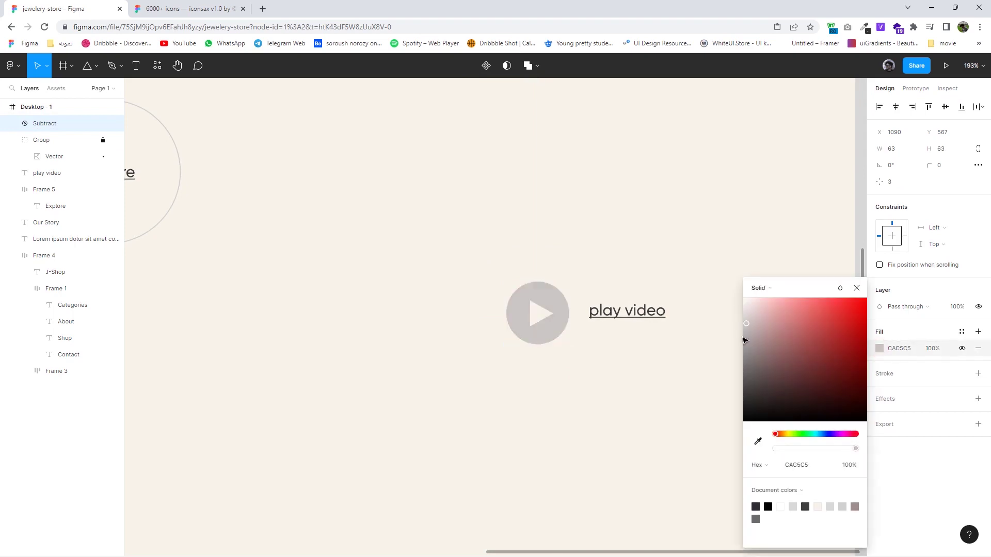
{"action": "left_click", "coordinate": [663, 367]}
Edit the 'play Video' label text, align it with the button, and fit the page in view
{"action": "scroll", "coordinate": [617, 416], "scroll_direction": "down", "scroll_amount": 2}
{"action": "scroll", "coordinate": [513, 376], "scroll_direction": "down", "scroll_amount": 2}
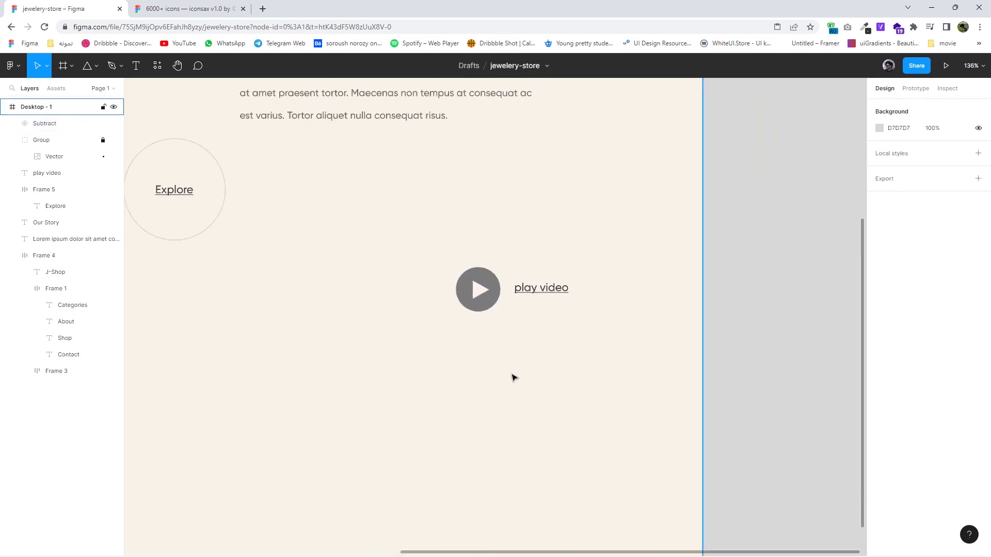
{"action": "scroll", "coordinate": [529, 312], "scroll_direction": "down", "scroll_amount": 1}
{"action": "left_click", "coordinate": [533, 315]}
{"action": "double_click", "coordinate": [536, 311]}
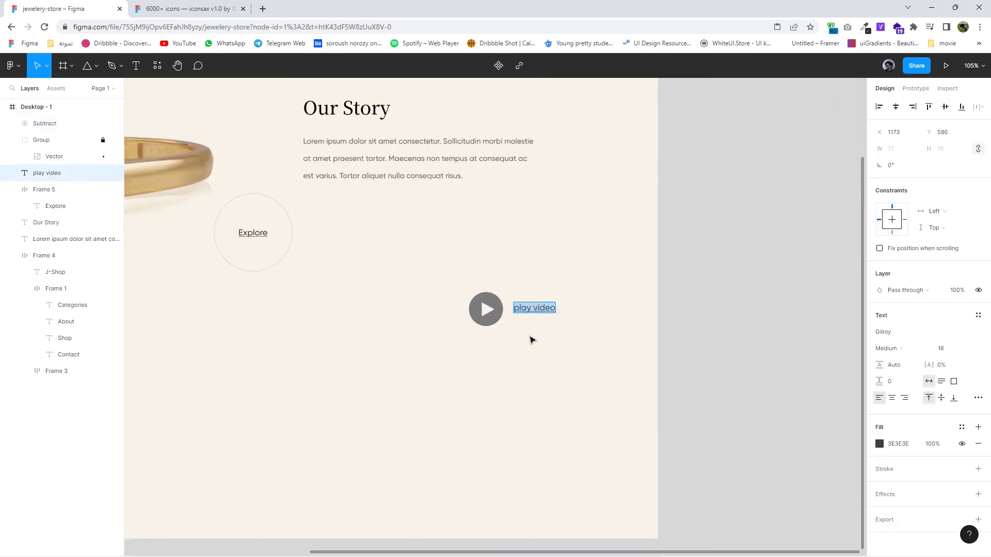
{"action": "scroll", "coordinate": [532, 339], "scroll_direction": "up", "scroll_amount": 2}
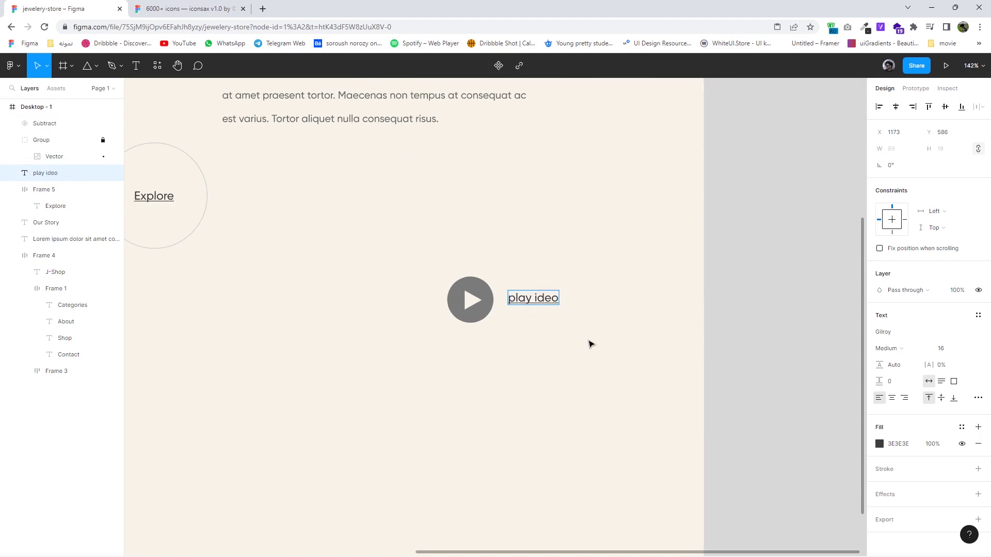
{"action": "key", "text": "Escape"}
{"action": "left_click_drag", "start_coordinate": [537, 302], "coordinate": [537, 305]}
{"action": "left_click", "coordinate": [561, 359]}
{"action": "key", "text": "shift+1"}
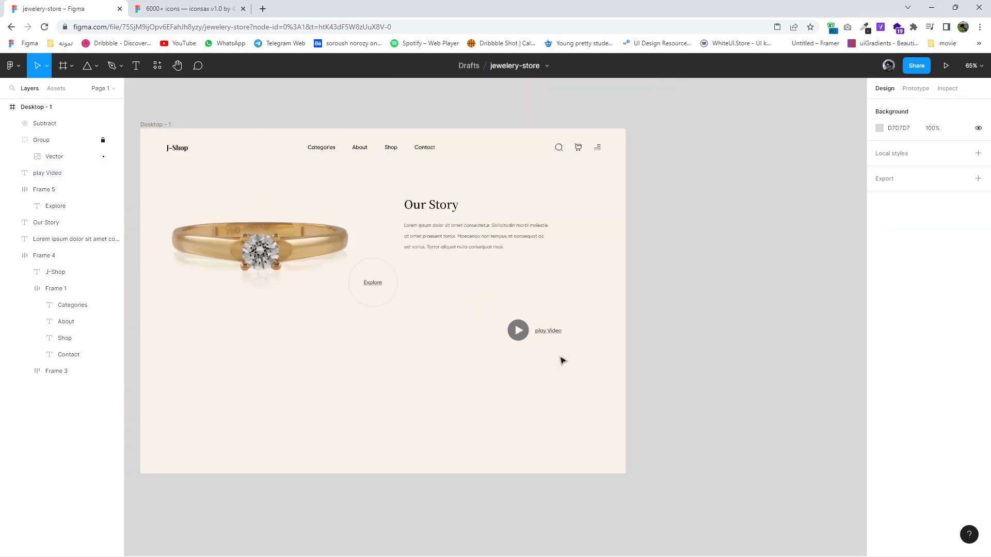
{"action": "key", "text": "super+Down"}
{"action": "left_click", "coordinate": [330, 436]}
Drop the solitaire ring picture onto the page and move it to the centre
{"action": "left_click_drag", "start_coordinate": [403, 356], "coordinate": [384, 190]}
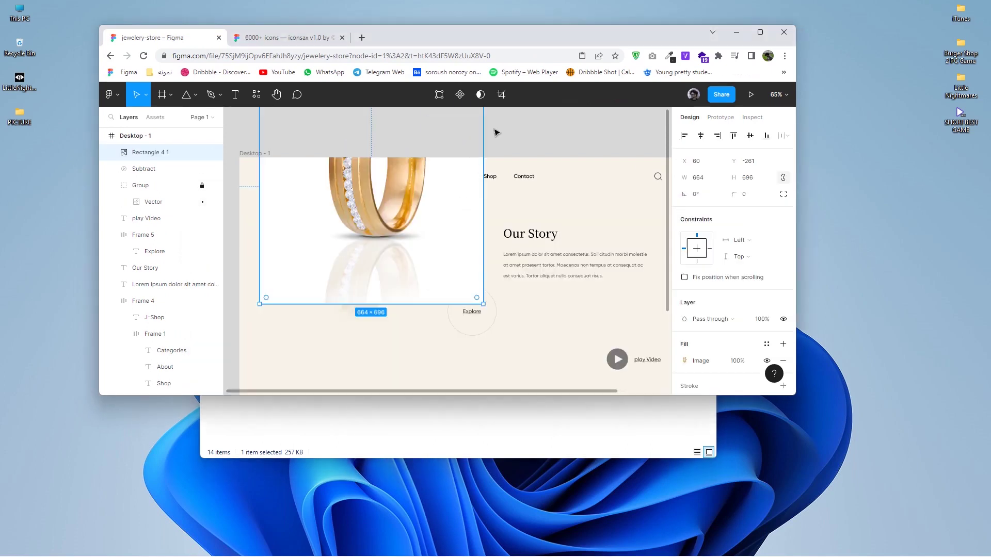
{"action": "key", "text": "Delete"}
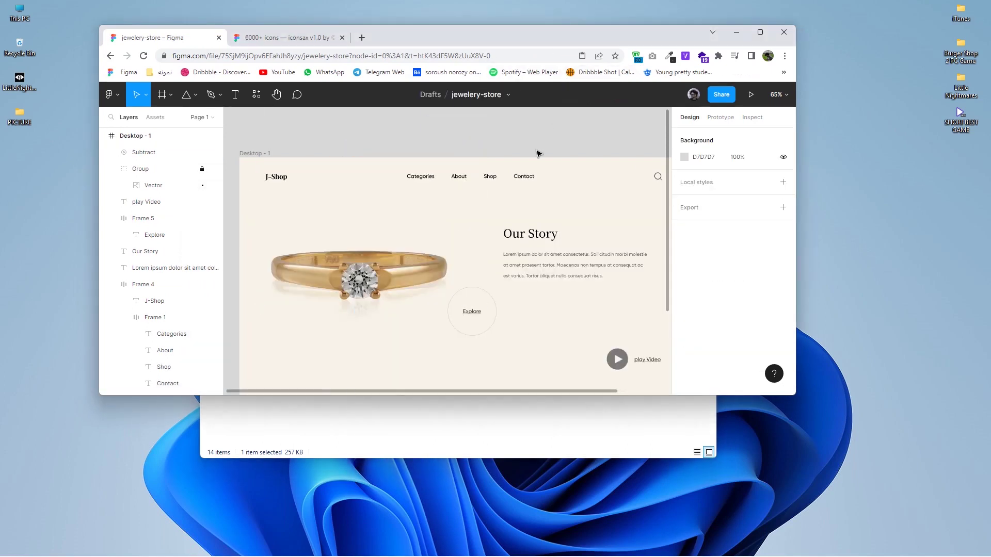
{"action": "left_click", "coordinate": [485, 420]}
{"action": "left_click_drag", "start_coordinate": [292, 299], "coordinate": [567, 90]}
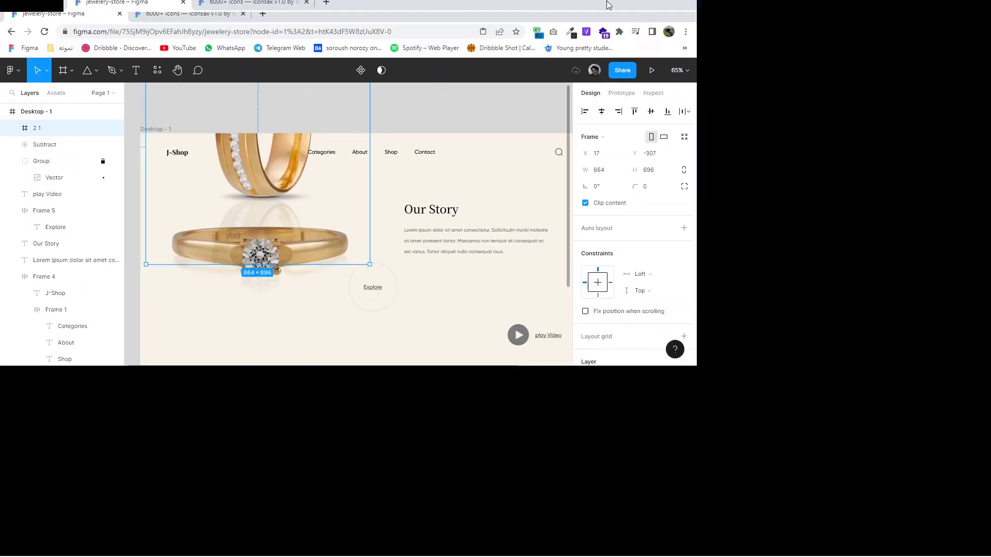
{"action": "double_click", "coordinate": [568, 32]}
{"action": "left_click_drag", "start_coordinate": [317, 210], "coordinate": [472, 337]}
Resize the ring frame to 567×433 and shift it slightly lower and right
{"action": "mouse_move", "coordinate": [499, 446]}
{"action": "left_mouse_down"}
{"action": "mouse_move", "coordinate": [543, 449]}
{"action": "mouse_move", "coordinate": [481, 369]}
{"action": "left_mouse_up"}
{"action": "key", "text": "ctrl+z"}
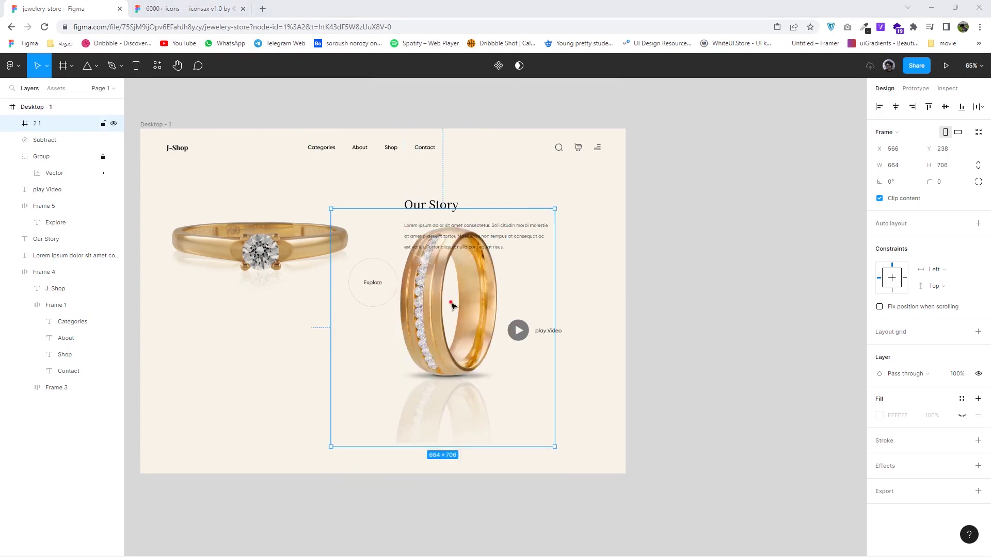
{"action": "left_click_drag", "start_coordinate": [451, 306], "coordinate": [454, 338]}
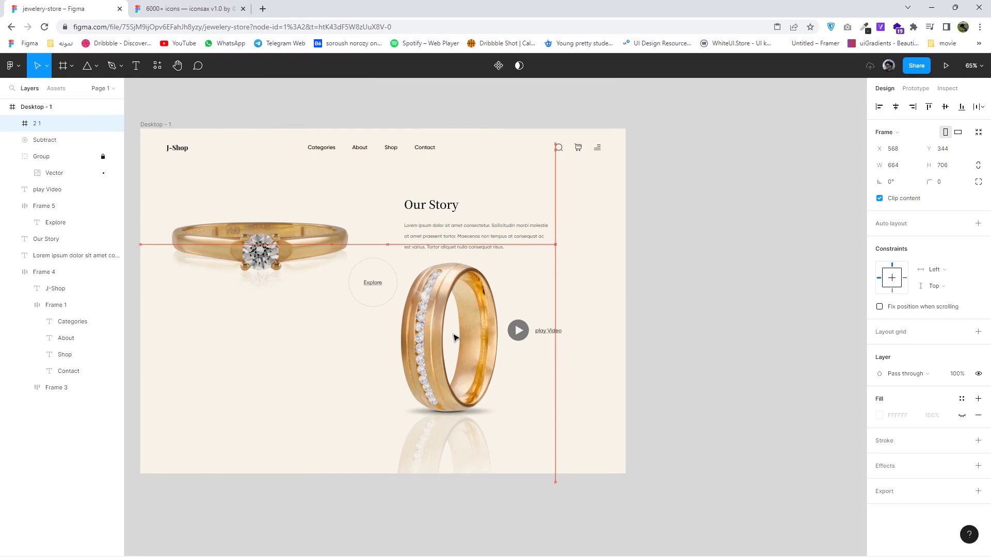
{"action": "left_click_drag", "start_coordinate": [480, 482], "coordinate": [491, 415]}
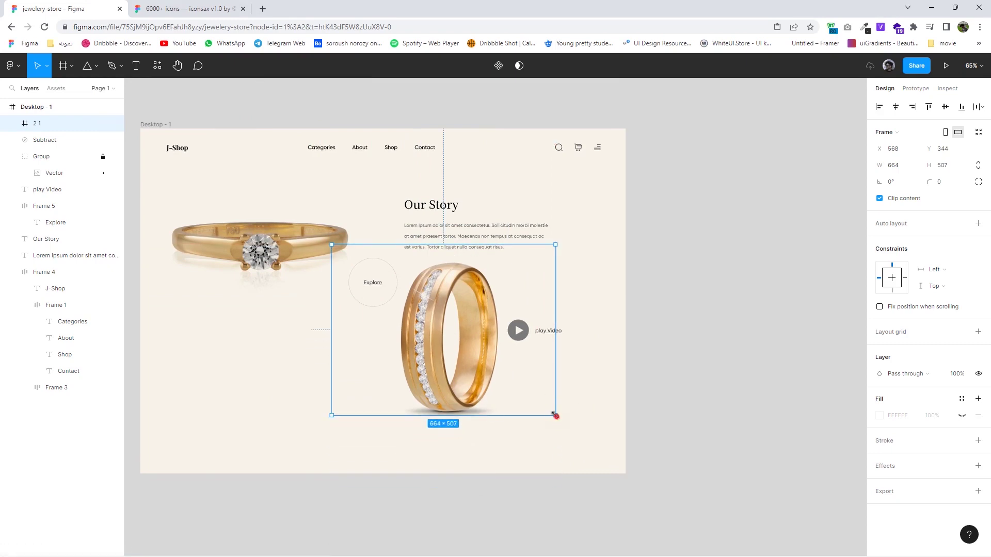
{"action": "left_click_drag", "start_coordinate": [555, 416], "coordinate": [522, 388]}
{"action": "left_click_drag", "start_coordinate": [456, 363], "coordinate": [472, 366]}
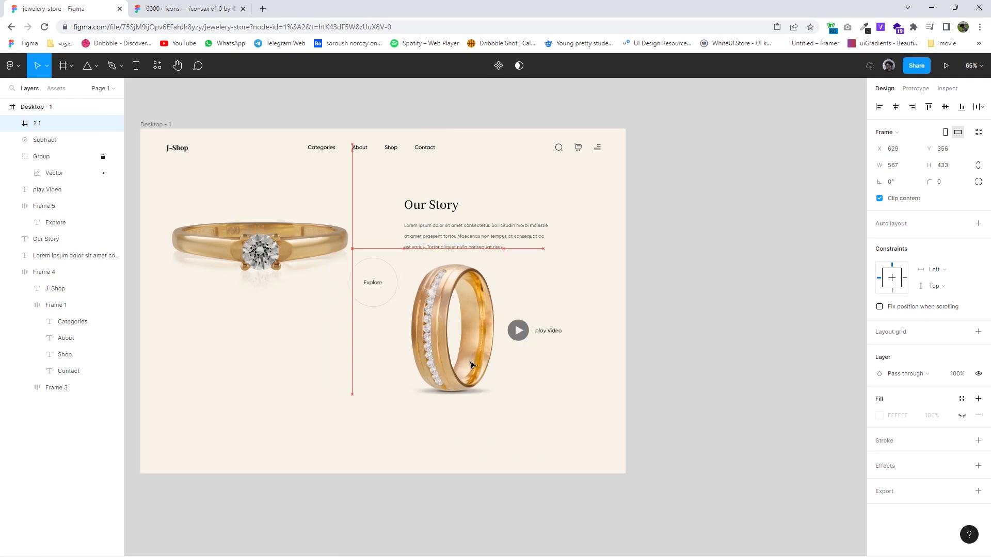
{"action": "left_click", "coordinate": [660, 374]}
{"action": "left_click", "coordinate": [458, 365]}
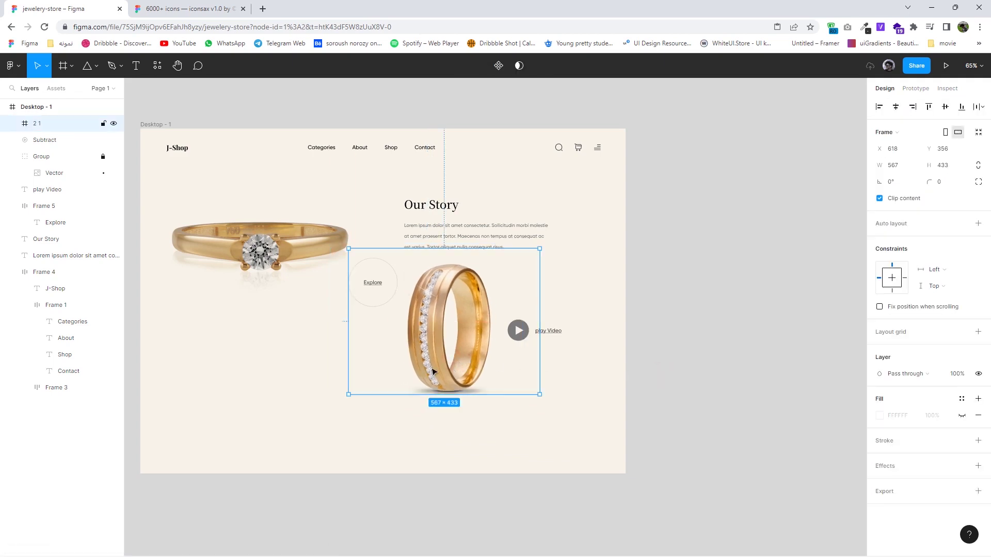
Lock the ring image layer '2 1' and select the Our Story heading
{"action": "left_click", "coordinate": [103, 123]}
{"action": "left_click", "coordinate": [356, 424]}
{"action": "scroll", "coordinate": [356, 424], "scroll_direction": "left", "scroll_amount": 3}
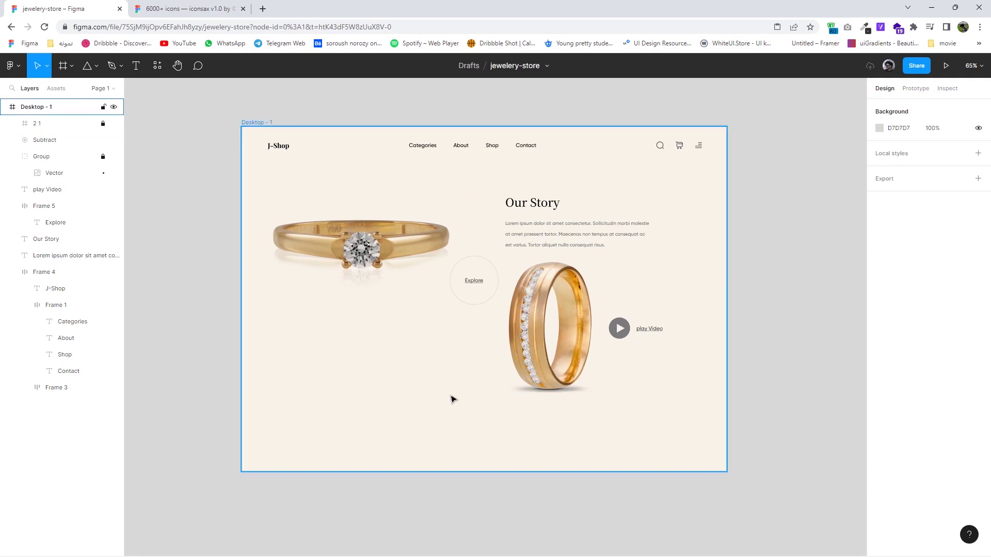
{"action": "scroll", "coordinate": [451, 398], "scroll_direction": "up", "scroll_amount": 3}
{"action": "left_click", "coordinate": [561, 135]}
Duplicate Our Story below the ring and retype it 'Jewelery tells a freat story'
{"action": "left_click_drag", "start_coordinate": [567, 138], "coordinate": [306, 308]}
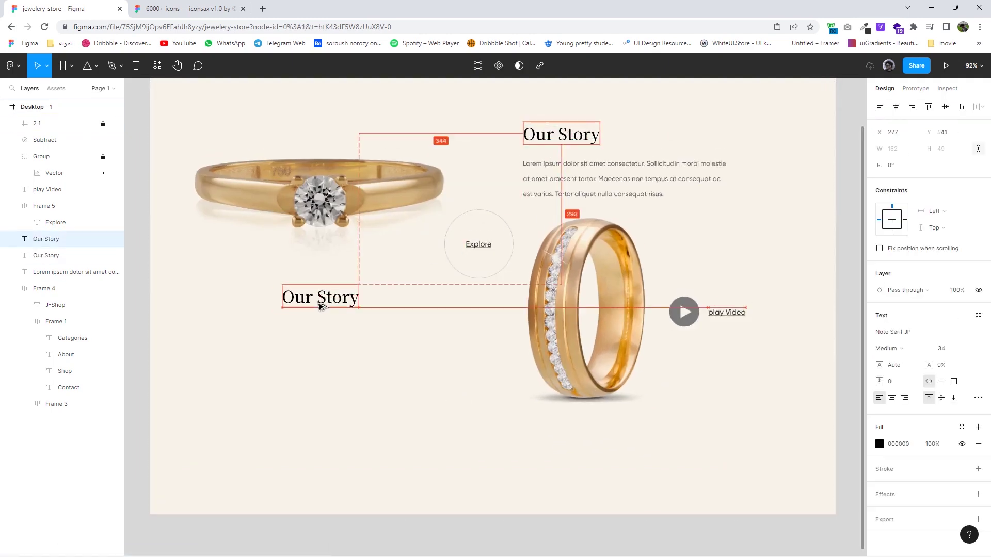
{"action": "double_click", "coordinate": [306, 308]}
{"action": "type", "text": "Jewelery tells a frea"}
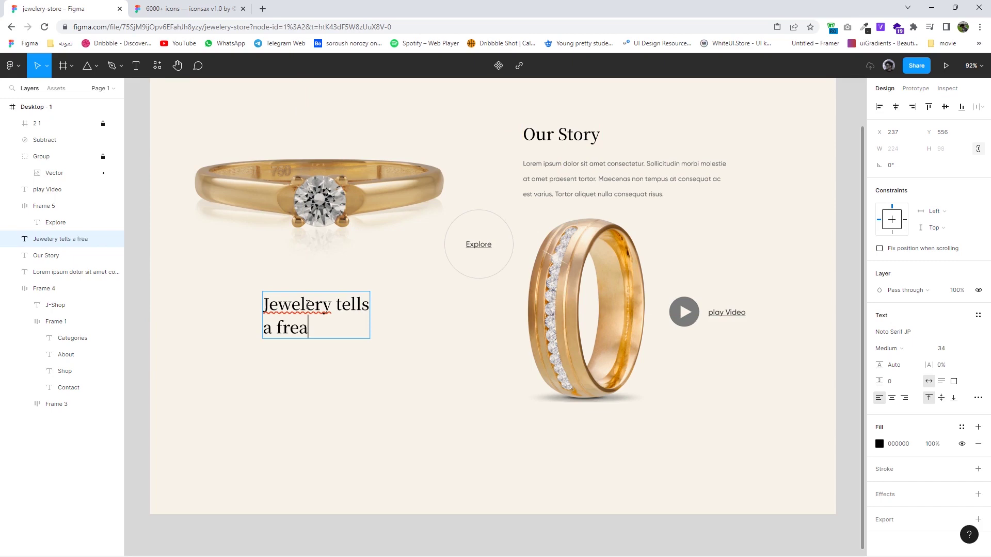
{"action": "type", "text": "tory"}
{"action": "key", "text": "Escape"}
Set the headline to font size 74 and position it under the ring
{"action": "left_click", "coordinate": [945, 349]}
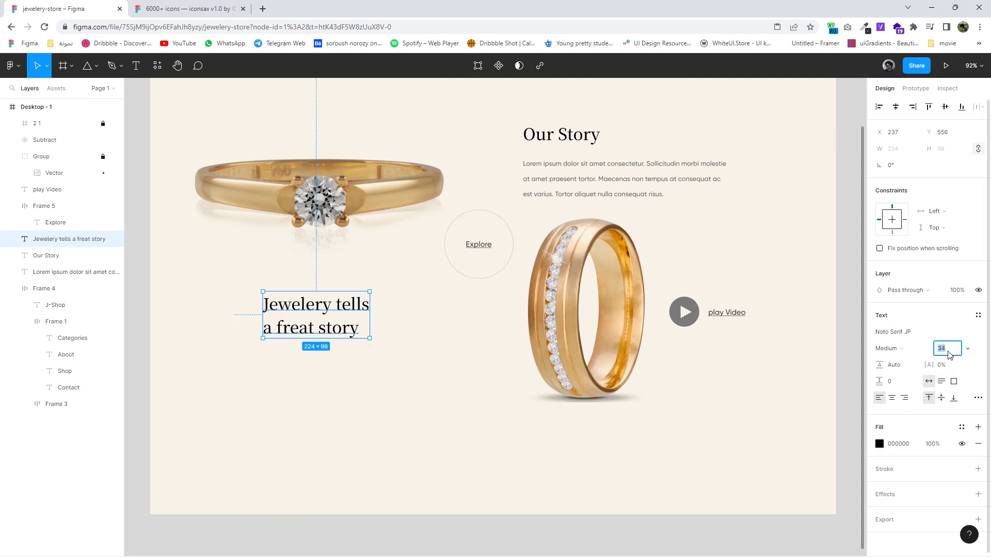
{"action": "type", "text": "90"}
{"action": "key", "text": "Return"}
{"action": "left_click_drag", "start_coordinate": [435, 372], "coordinate": [363, 340]}
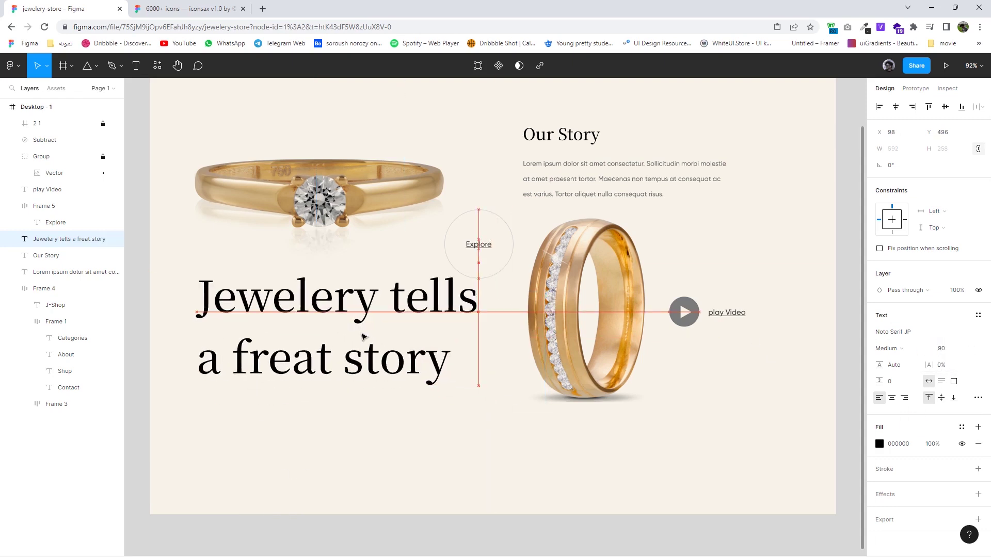
{"action": "left_click", "coordinate": [941, 348]}
{"action": "type", "text": "74"}
{"action": "key", "text": "Return"}
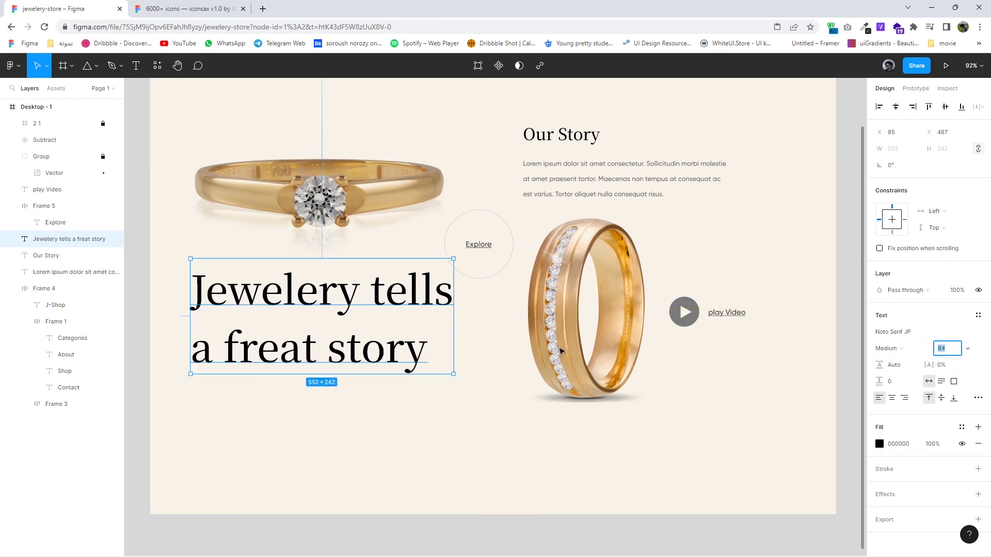
{"action": "left_click_drag", "start_coordinate": [311, 313], "coordinate": [324, 317]}
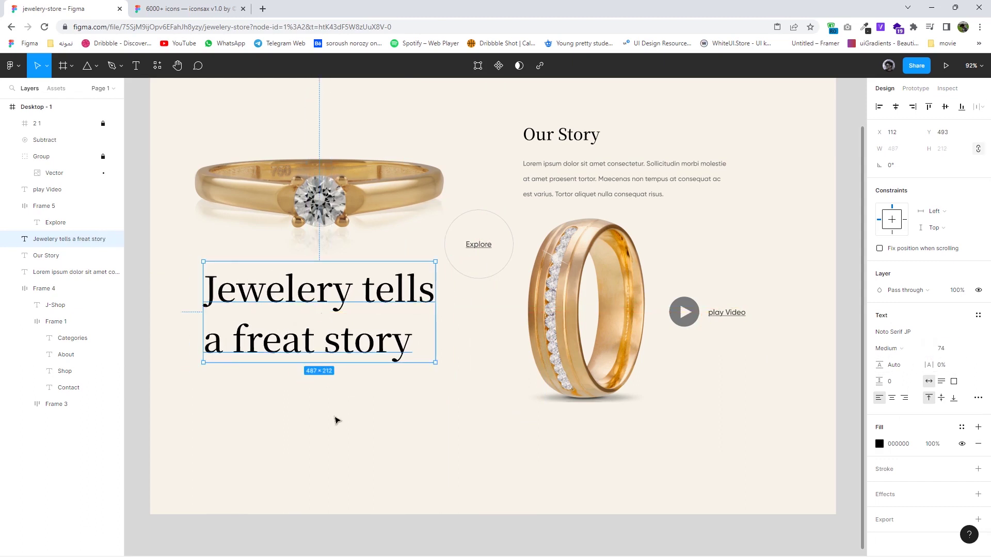
{"action": "key", "text": "Escape"}
{"action": "scroll", "coordinate": [411, 385], "scroll_direction": "down", "scroll_amount": 1}
{"action": "scroll", "coordinate": [411, 385], "scroll_direction": "down", "scroll_amount": 3}
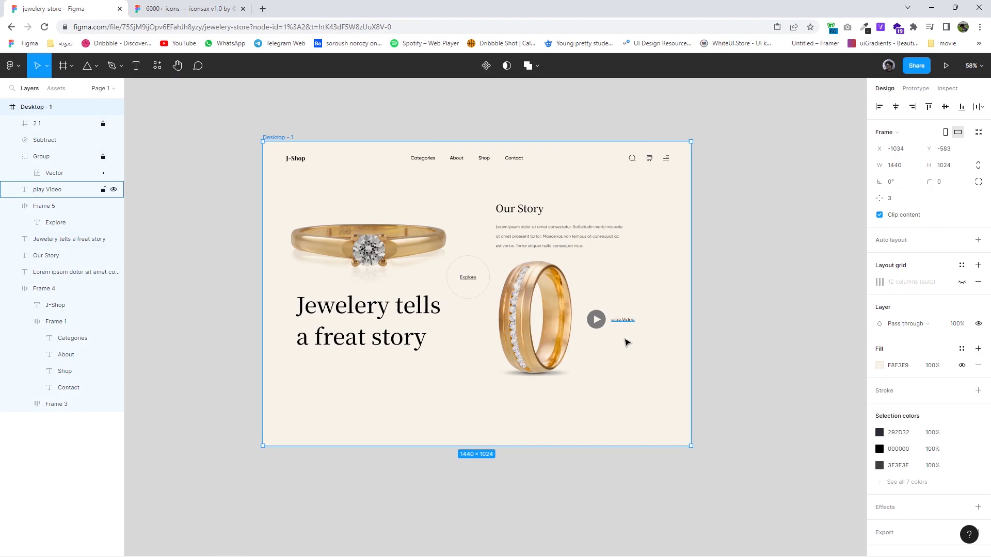
Unlock layer '2 1' and move the ring image with Subtract and play Video
{"action": "scroll", "coordinate": [593, 341], "scroll_direction": "down", "scroll_amount": 1}
{"action": "left_click", "coordinate": [505, 312]}
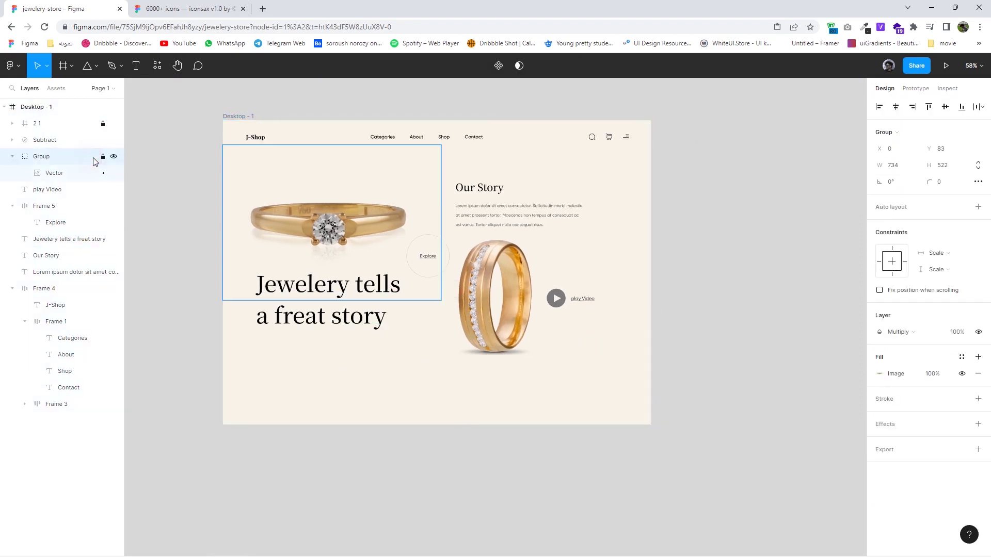
{"action": "left_click", "coordinate": [72, 123]}
{"action": "left_click", "coordinate": [103, 123]}
{"action": "mouse_move", "coordinate": [614, 349]}
{"action": "left_mouse_down"}
{"action": "mouse_move", "coordinate": [523, 288]}
{"action": "mouse_move", "coordinate": [535, 306]}
{"action": "left_mouse_up"}
{"action": "left_click", "coordinate": [628, 324]}
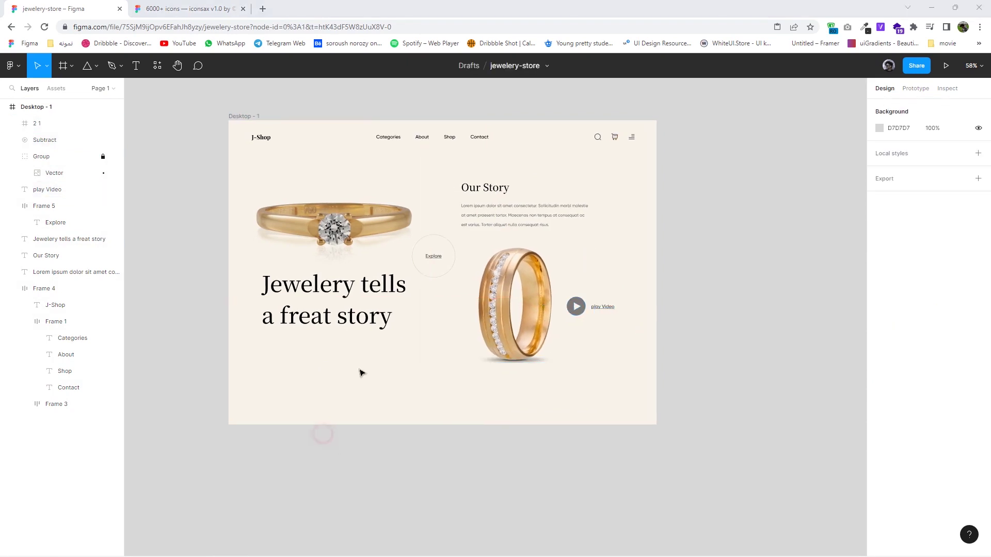
{"action": "scroll", "coordinate": [361, 372], "scroll_direction": "down", "scroll_amount": 1}
Copy the headline as a size-20 'Gold' label placed just below it
{"action": "left_click_drag", "start_coordinate": [339, 288], "coordinate": [334, 367]}
{"action": "double_click", "coordinate": [333, 332]}
{"action": "type", "text": "F"}
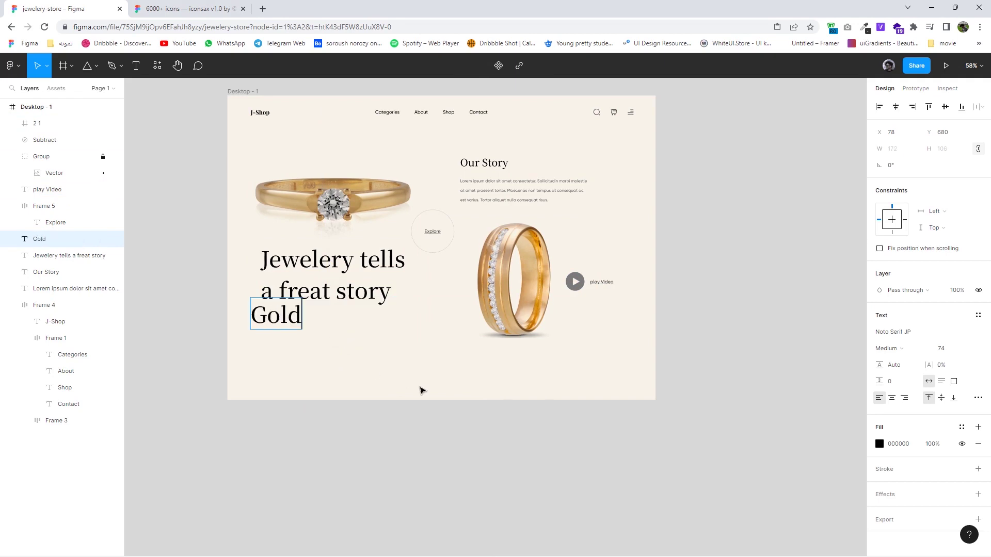
{"action": "key", "text": "Escape"}
{"action": "type", "text": "0"}
{"action": "key", "text": "Return"}
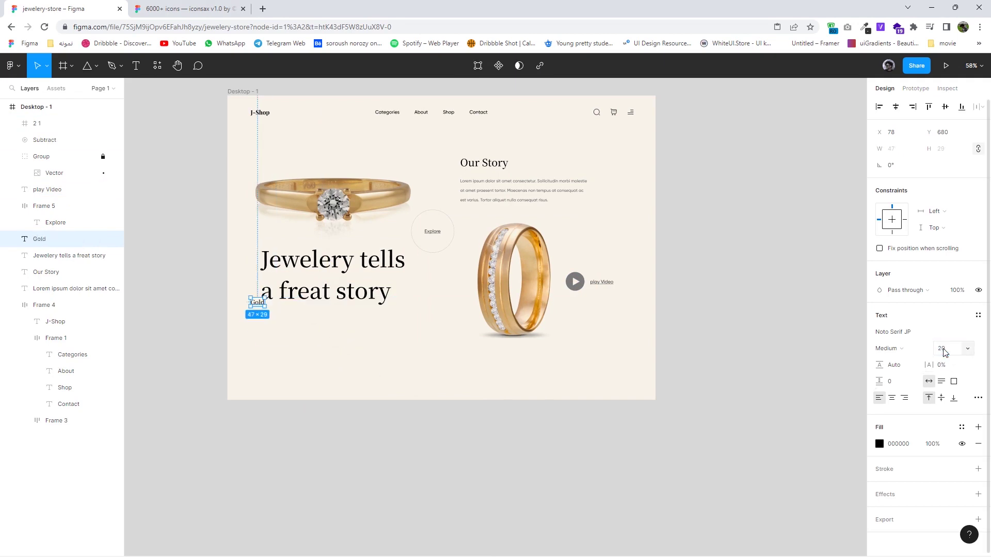
{"action": "scroll", "coordinate": [254, 338], "scroll_direction": "up", "scroll_amount": 3, "text": "ctrl"}
{"action": "left_click_drag", "start_coordinate": [254, 337], "coordinate": [273, 372]}
Make Gold SemiBold and align it left with the headline
{"action": "scroll", "coordinate": [288, 374], "scroll_direction": "up", "scroll_amount": 2, "text": "ctrl"}
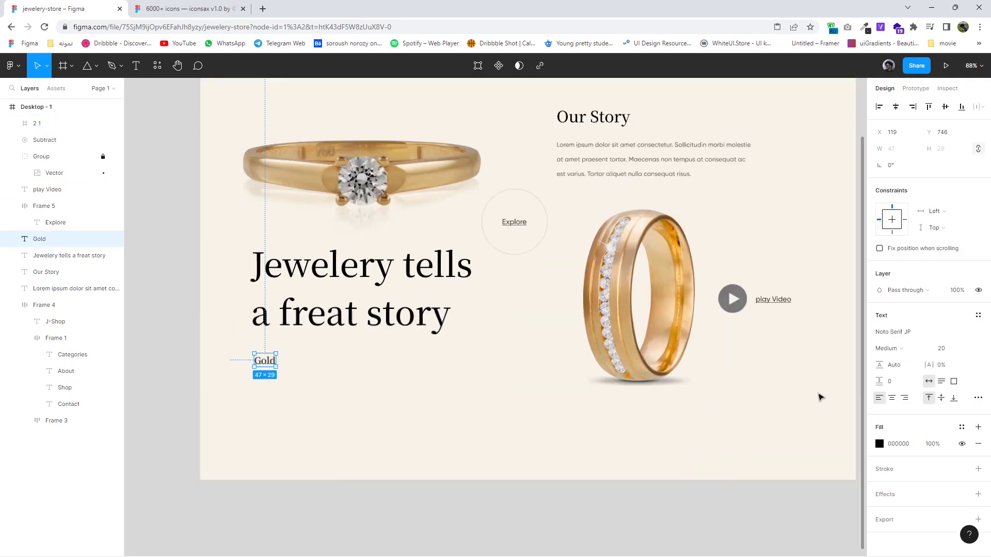
{"action": "left_click", "coordinate": [913, 353]}
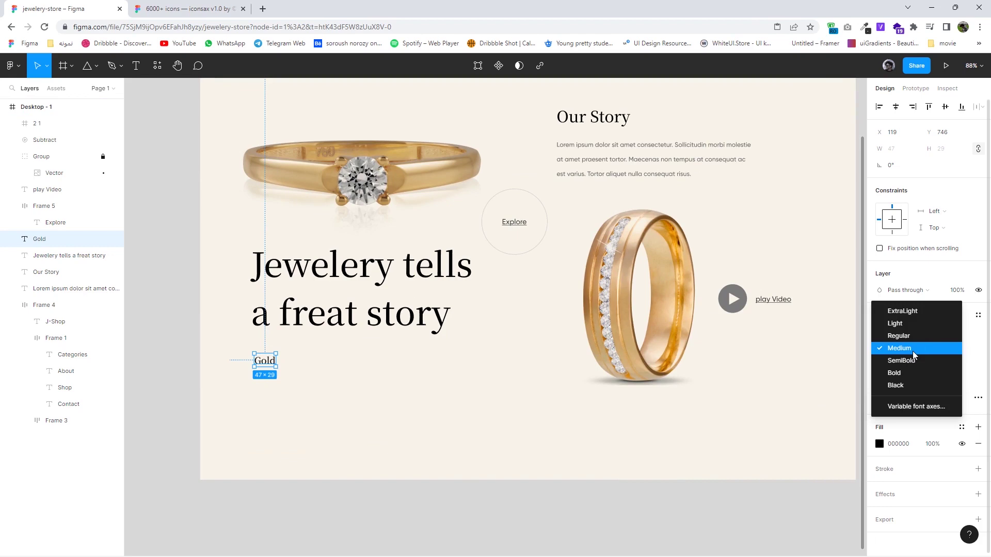
{"action": "left_click", "coordinate": [898, 360]}
{"action": "left_click", "coordinate": [297, 371]}
{"action": "left_click_drag", "start_coordinate": [277, 368], "coordinate": [261, 375]}
{"action": "scroll", "coordinate": [296, 371], "scroll_direction": "up", "scroll_amount": 3}
Retype the copied label as the two-line description 'Her prevision acuteness had two why intention'
{"action": "double_click", "coordinate": [260, 375]}
{"action": "key", "text": "BackSpace"}
{"action": "type", "text": "Her"}
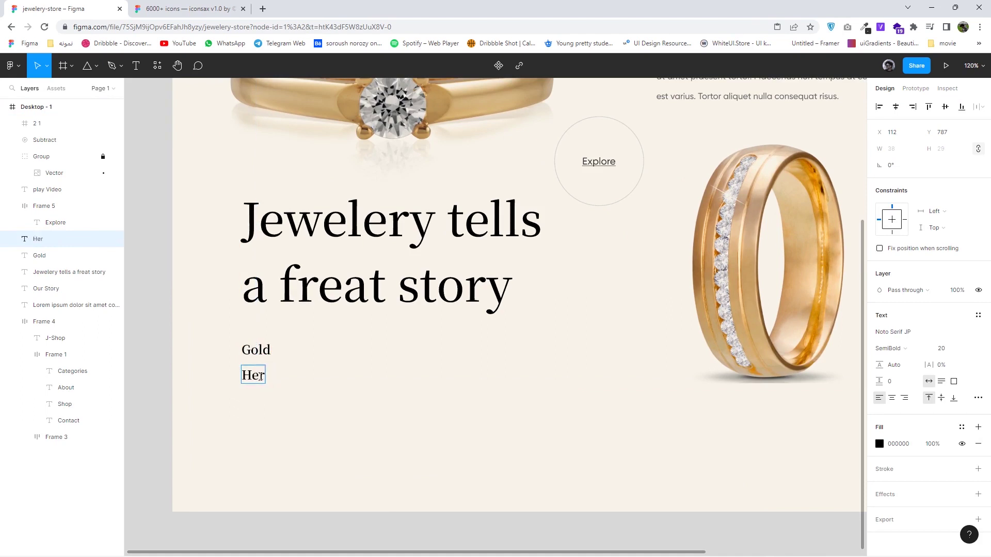
{"action": "double_click", "coordinate": [266, 375]}
{"action": "scroll", "coordinate": [270, 372], "scroll_direction": "up", "scroll_amount": 1}
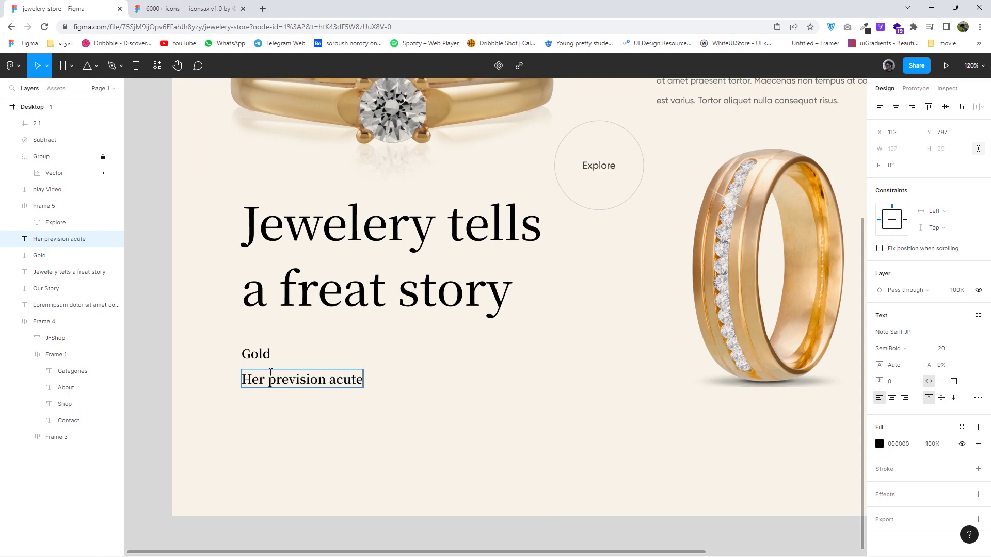
{"action": "key", "text": "Return"}
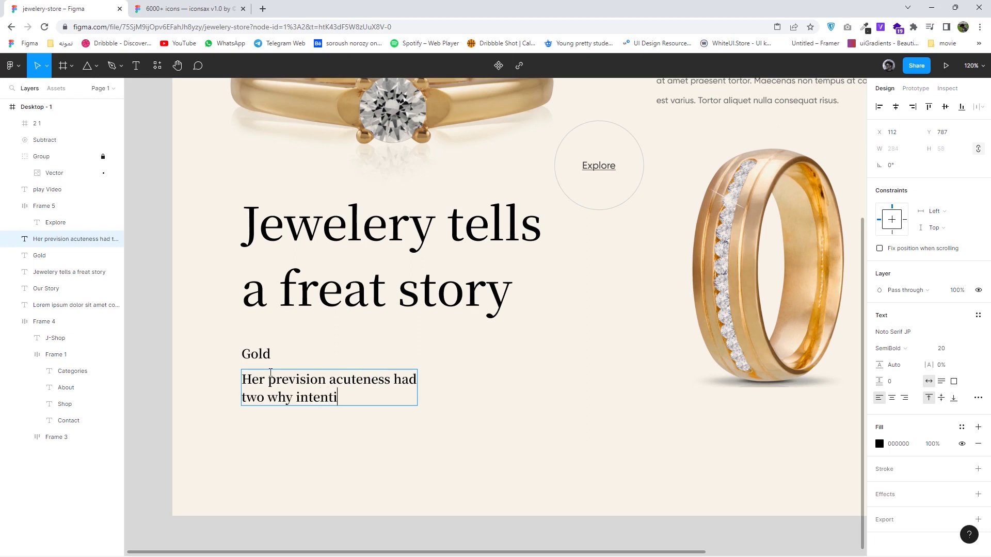
{"action": "key", "text": "Escape"}
Set the description in Gilroy at font size 14
{"action": "left_click", "coordinate": [940, 348]}
{"action": "type", "text": "16"}
{"action": "key", "text": "Return"}
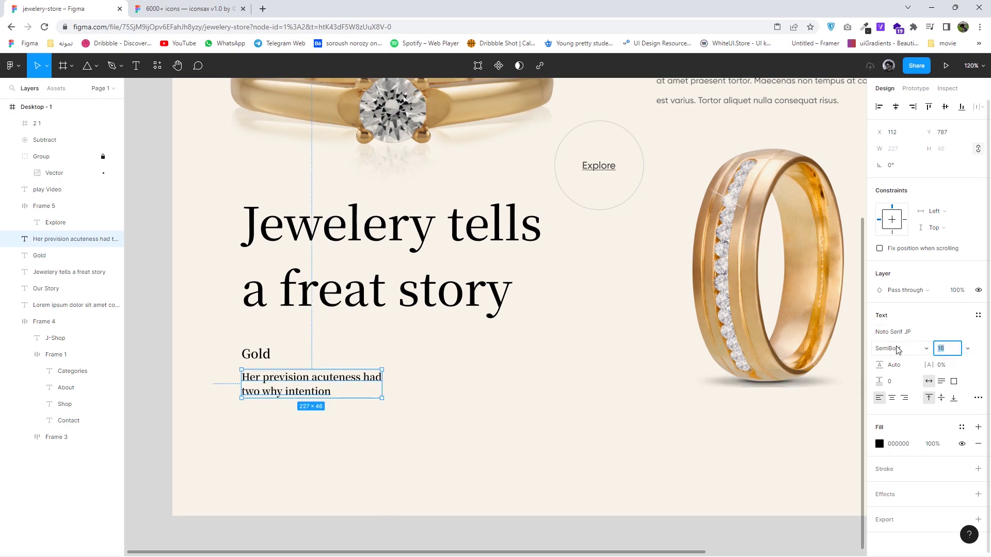
{"action": "left_click", "coordinate": [900, 333]}
{"action": "type", "text": "Gilroy"}
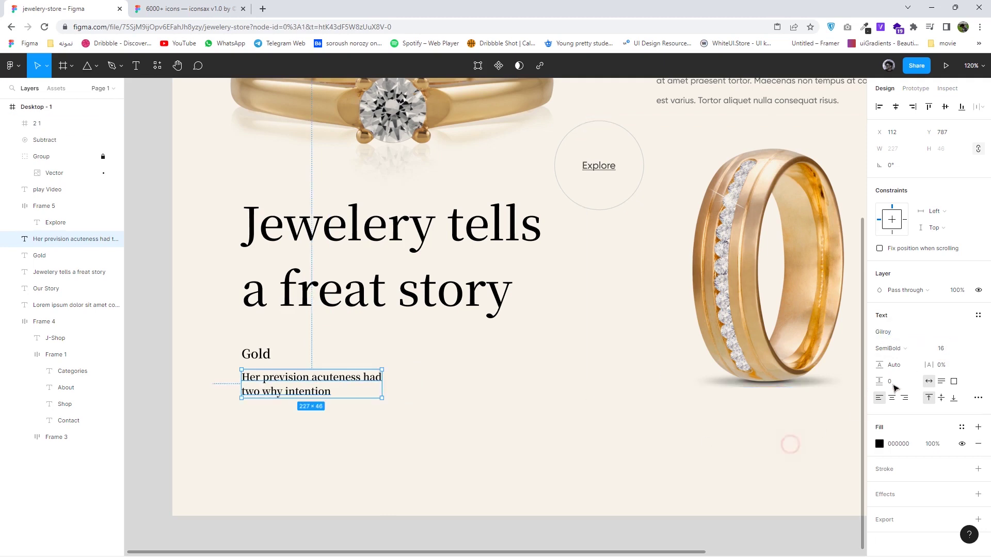
{"action": "left_click", "coordinate": [789, 442]}
{"action": "left_click", "coordinate": [342, 387]}
{"action": "left_click", "coordinate": [940, 348]}
{"action": "type", "text": "14"}
{"action": "key", "text": "Return"}
Make the description Medium weight and tighten spacing between Gold and description
{"action": "left_click", "coordinate": [888, 349]}
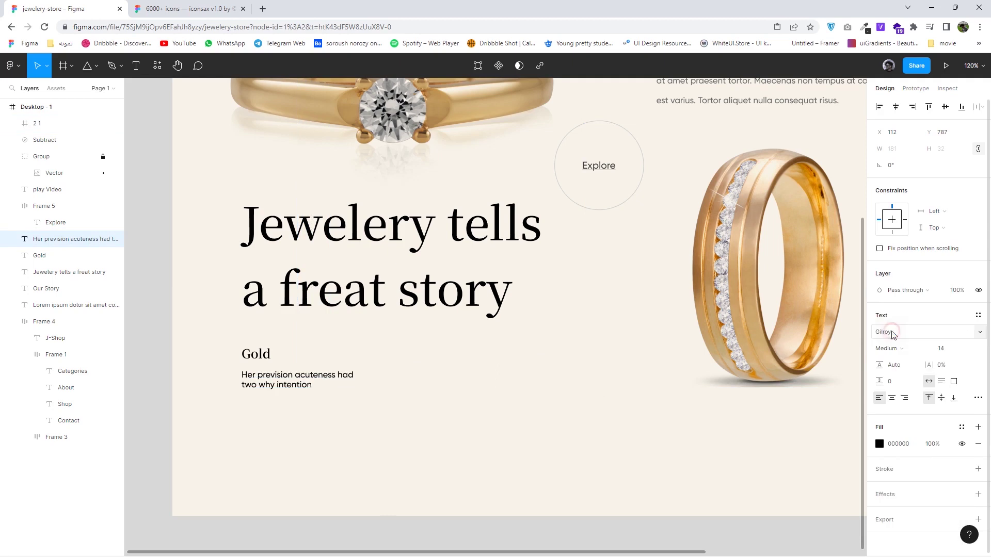
{"action": "left_click", "coordinate": [887, 349]}
{"action": "left_click", "coordinate": [430, 420]}
{"action": "key", "text": "Escape"}
{"action": "left_click_drag", "start_coordinate": [277, 379], "coordinate": [277, 388]}
{"action": "left_click_drag", "start_coordinate": [258, 355], "coordinate": [258, 361]}
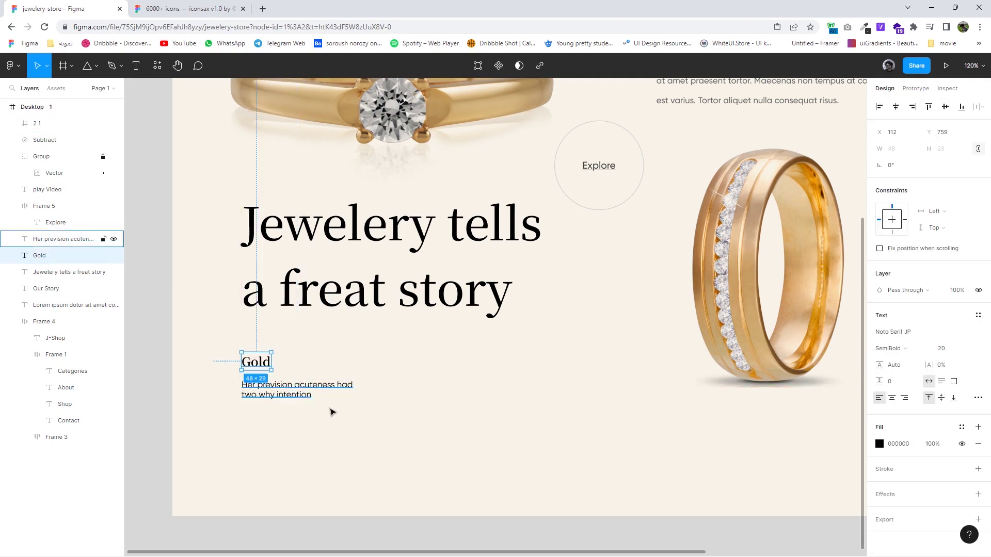
Wrap Gold and its description in a middle-left aligned auto layout
{"action": "left_click_drag", "start_coordinate": [332, 411], "coordinate": [289, 361]}
{"action": "left_click", "coordinate": [976, 210]}
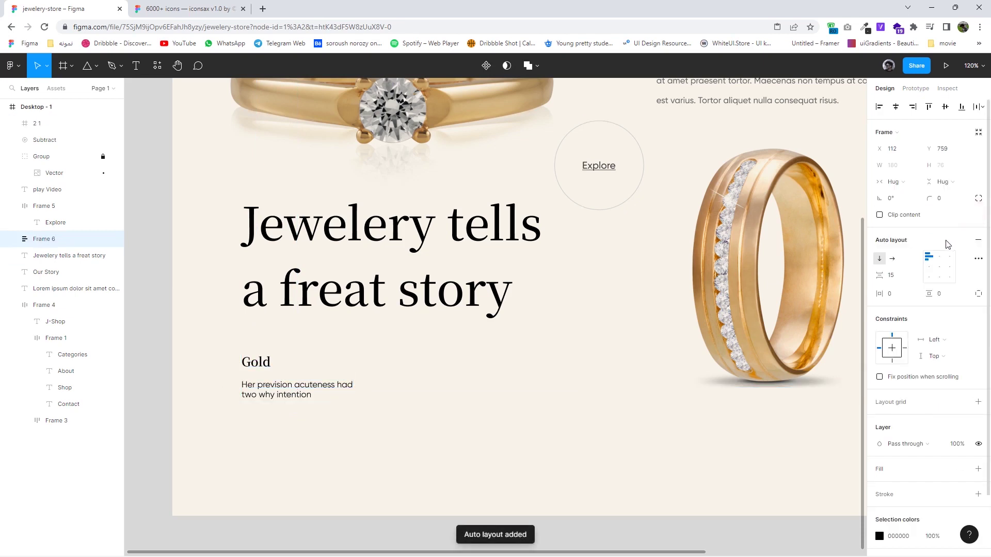
{"action": "left_click", "coordinate": [929, 267]}
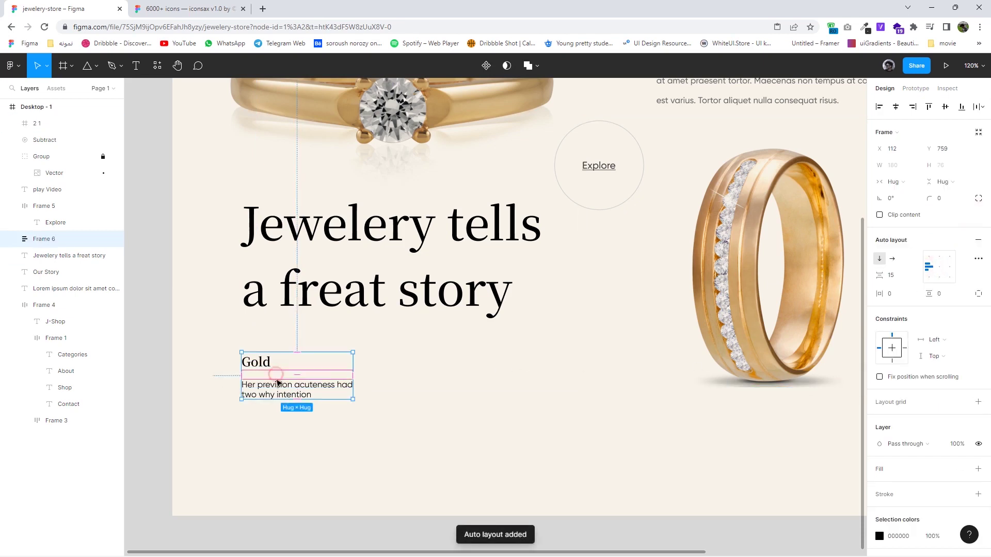
Duplicate the Gold block to the right and rename it Silver
{"action": "left_click_drag", "start_coordinate": [277, 382], "coordinate": [406, 372]}
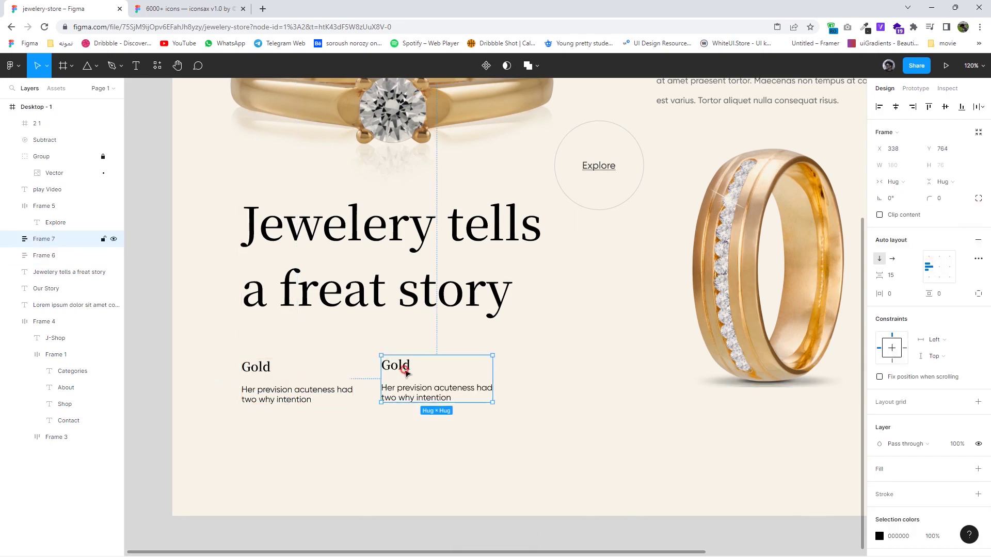
{"action": "double_click", "coordinate": [406, 373]}
{"action": "type", "text": "Silver"}
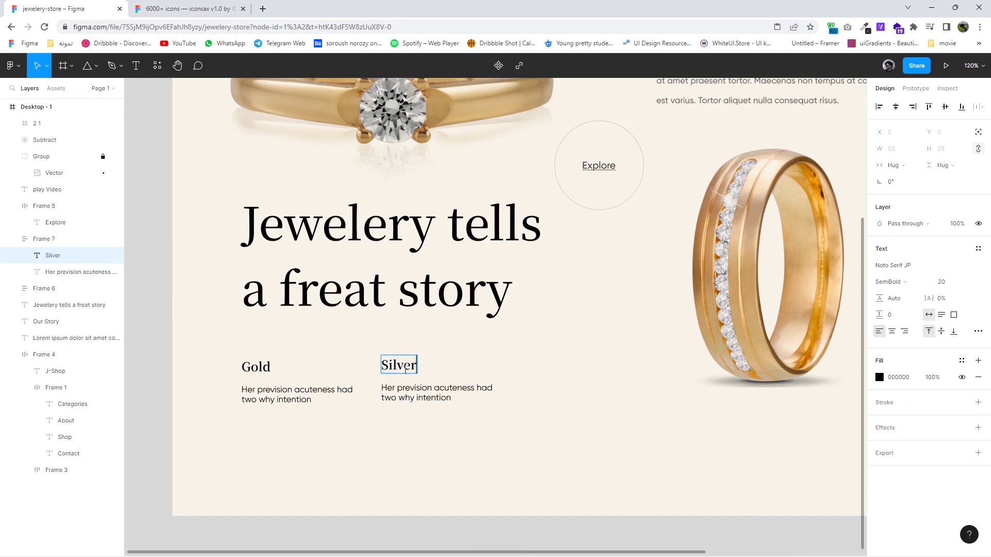
{"action": "double_click", "coordinate": [419, 392]}
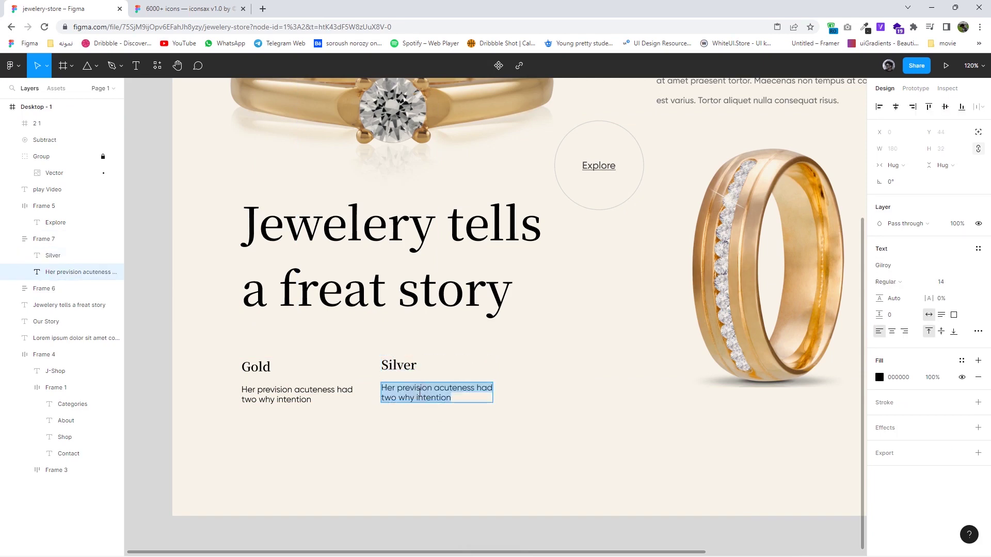
{"action": "type", "text": "Her"}
{"action": "key", "text": "ctrl+z"}
{"action": "key", "text": "Escape"}
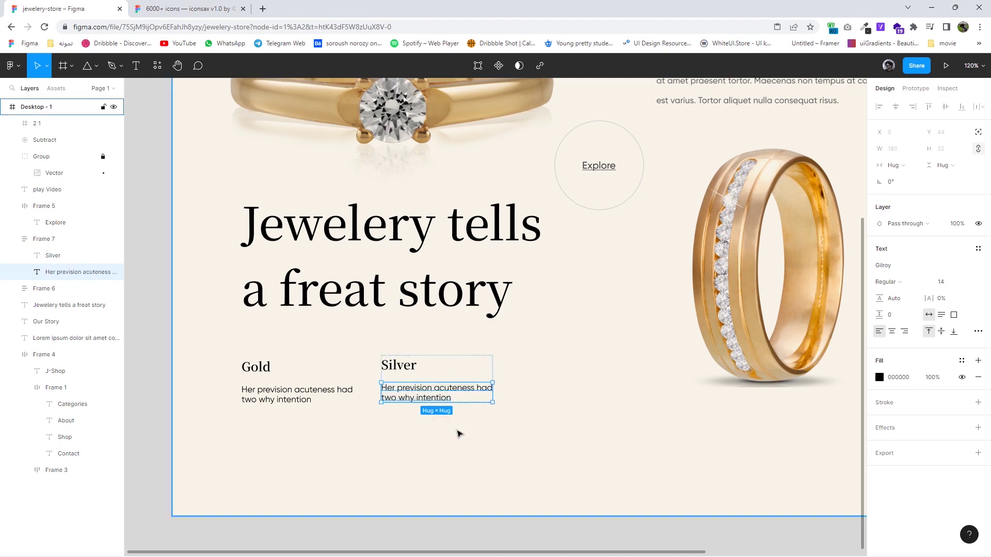
Wrap the Gold and Silver blocks in a horizontal auto-layout row with gap 40
{"action": "scroll", "coordinate": [470, 438], "scroll_direction": "down", "scroll_amount": 2}
{"action": "scroll", "coordinate": [470, 438], "scroll_direction": "down", "scroll_amount": 3}
{"action": "key", "text": "Escape"}
{"action": "left_click_drag", "start_coordinate": [517, 424], "coordinate": [335, 390]}
{"action": "key", "text": "shift+a"}
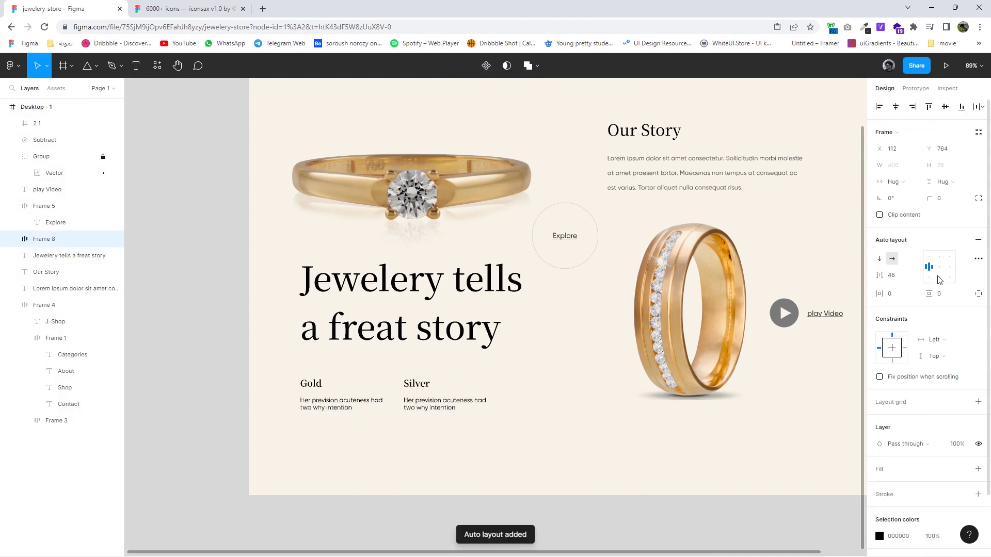
{"action": "left_click", "coordinate": [893, 275]}
{"action": "type", "text": "40"}
Move the Gold/Silver row slightly lower and widen its gap
{"action": "left_click_drag", "start_coordinate": [416, 397], "coordinate": [419, 406]}
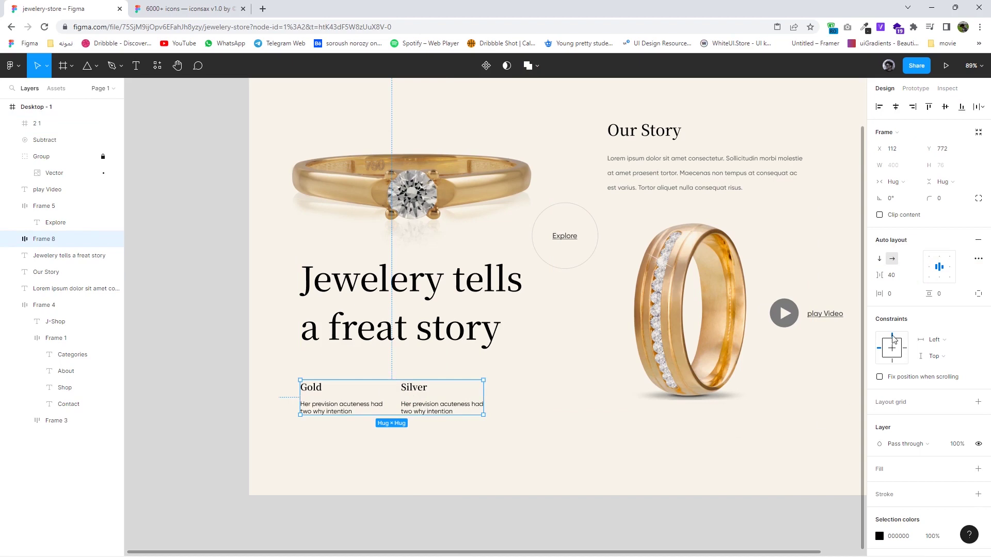
{"action": "left_click", "coordinate": [903, 282]}
{"action": "key", "text": "Up"}
{"action": "key", "text": "Up"}
{"action": "key", "text": "Up"}
{"action": "key", "text": "Up"}
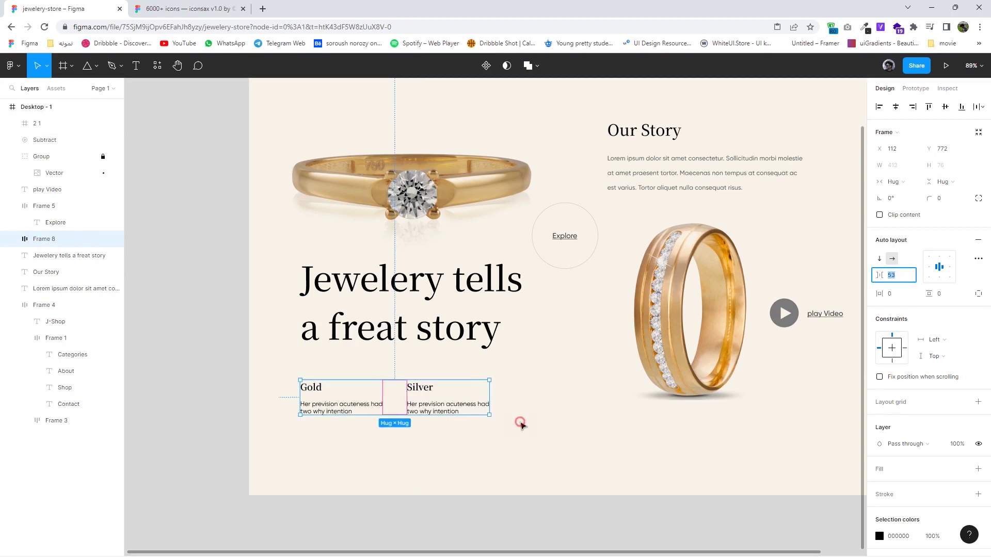
{"action": "left_click", "coordinate": [520, 424]}
{"action": "scroll", "coordinate": [537, 427], "scroll_direction": "down", "scroll_amount": 3}
{"action": "scroll", "coordinate": [460, 442], "scroll_direction": "down", "scroll_amount": 2}
{"action": "left_click", "coordinate": [386, 8]}
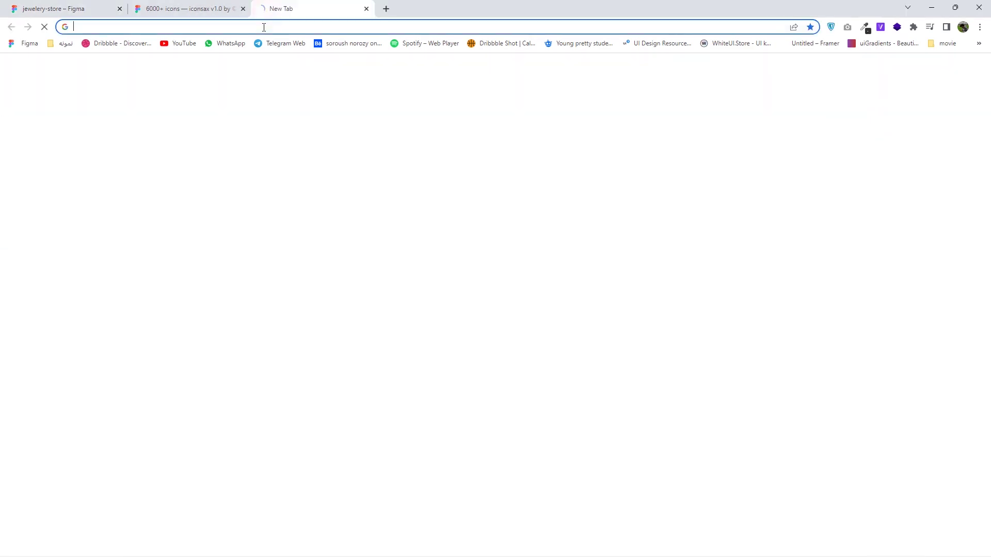
Search 'social media icon figma' and get a copy of the Social Icons community file
{"action": "type", "text": "social"}
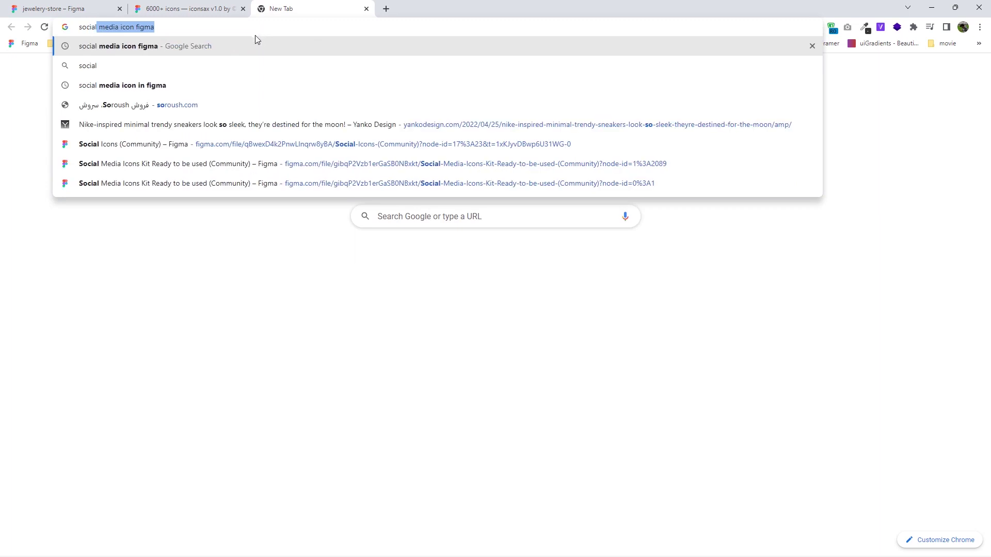
{"action": "key", "text": "Return"}
{"action": "key", "text": "ctrl+1"}
{"action": "left_click", "coordinate": [291, 5]}
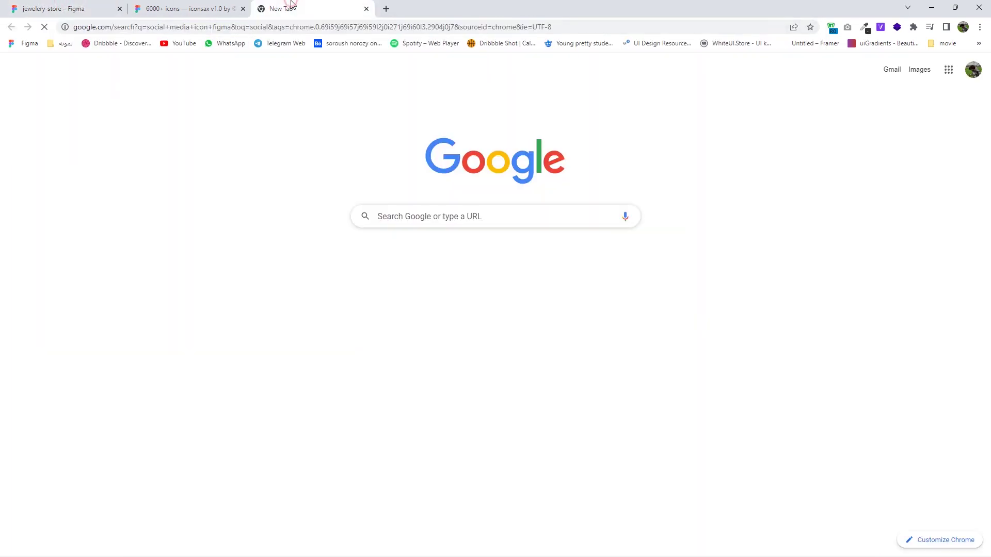
{"action": "left_click", "coordinate": [81, 6]}
{"action": "left_click", "coordinate": [310, 8]}
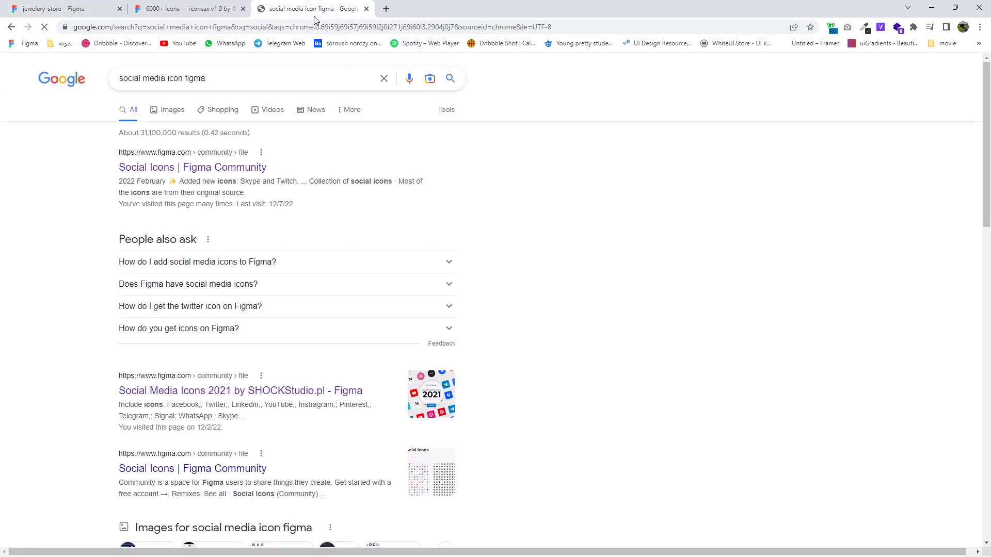
{"action": "left_click", "coordinate": [179, 168]}
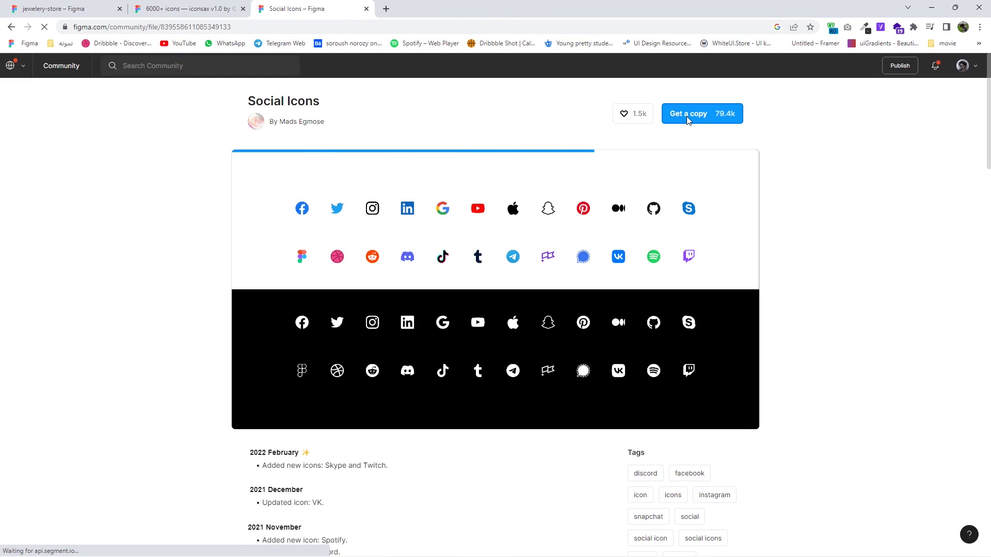
{"action": "left_click", "coordinate": [687, 115]}
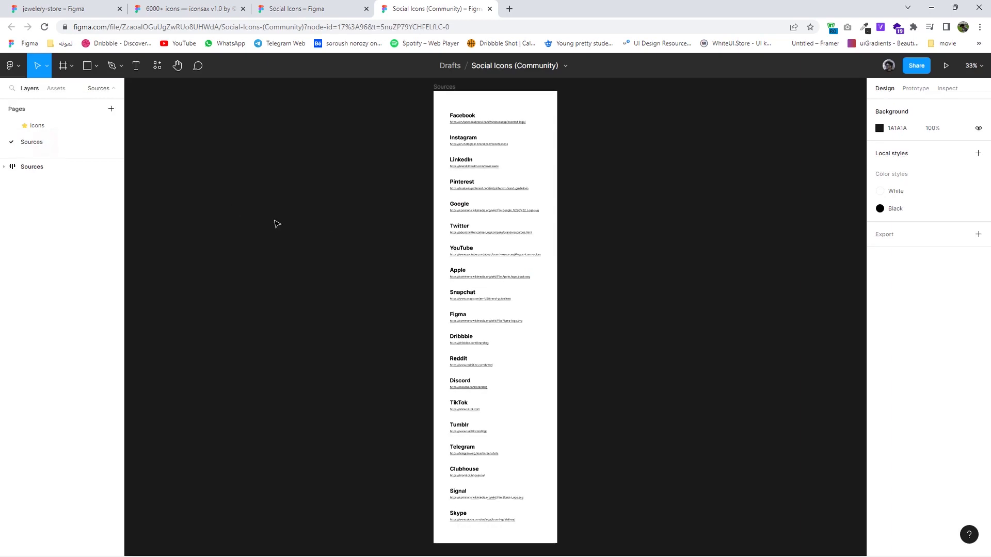
Pull the white Twitter, Tumblr and LinkedIn icons out of the icon set
{"action": "left_click", "coordinate": [26, 126]}
{"action": "scroll", "coordinate": [449, 243], "scroll_direction": "down", "scroll_amount": 3, "text": "ctrl"}
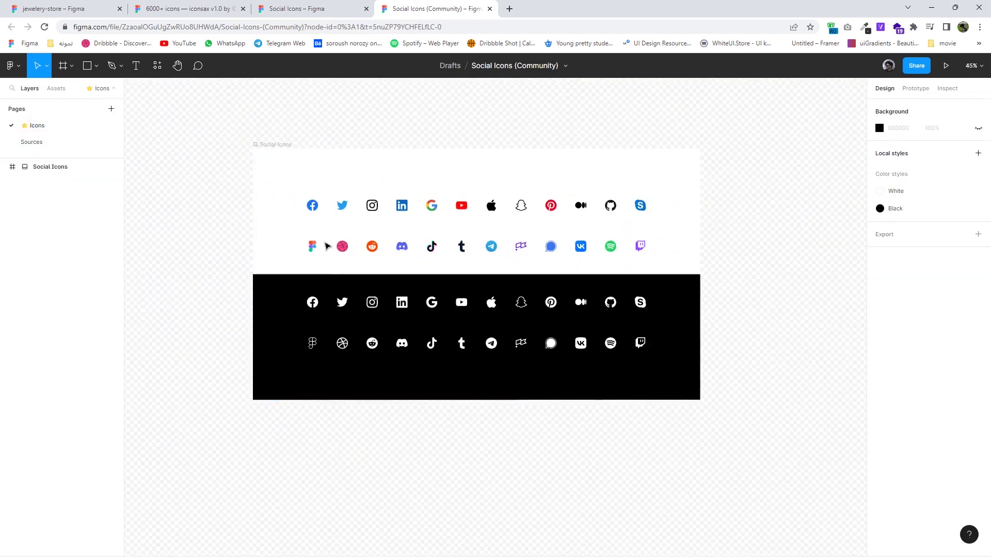
{"action": "scroll", "coordinate": [407, 256], "scroll_direction": "up", "scroll_amount": 2, "text": "ctrl"}
{"action": "left_click", "coordinate": [326, 178]}
{"action": "left_click", "coordinate": [326, 308]}
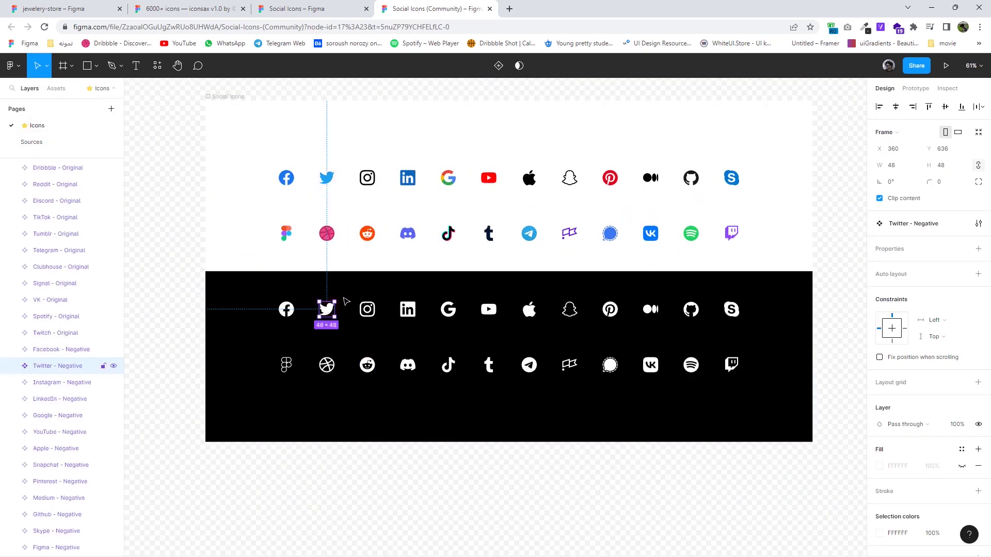
{"action": "left_click_drag", "start_coordinate": [333, 366], "coordinate": [394, 463]}
{"action": "scroll", "coordinate": [401, 407], "scroll_direction": "down", "scroll_amount": 3}
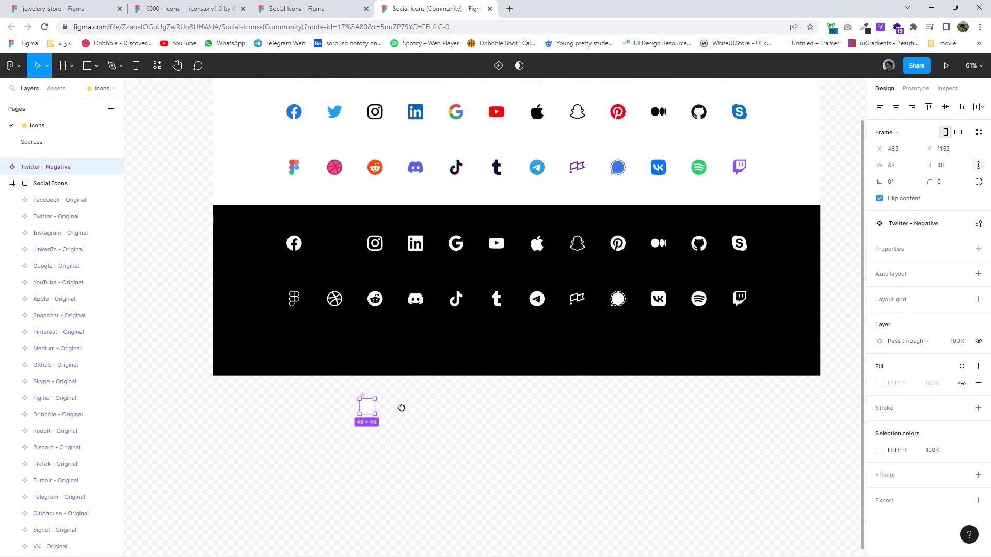
{"action": "left_click", "coordinate": [494, 276]}
{"action": "left_click_drag", "start_coordinate": [494, 276], "coordinate": [365, 411]}
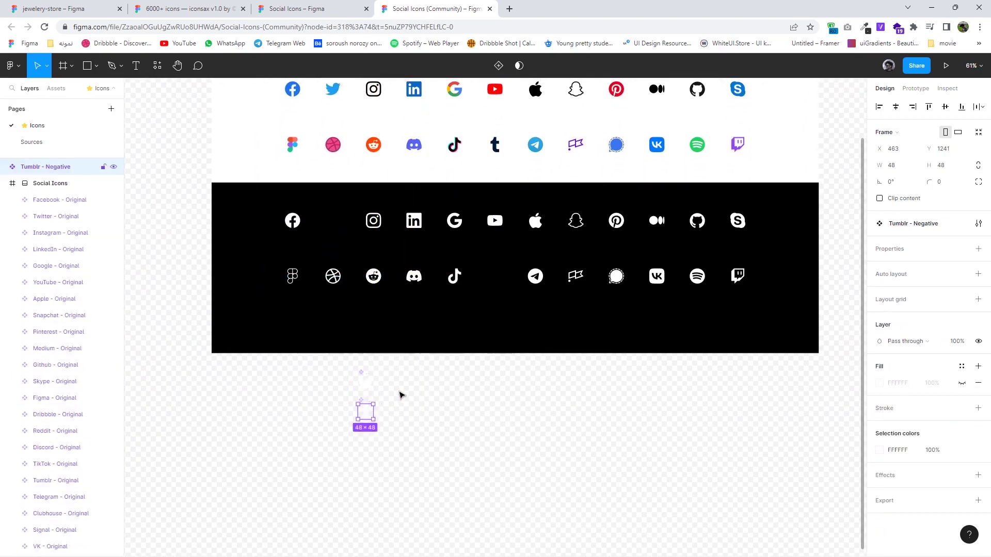
{"action": "mouse_move", "coordinate": [413, 220]}
{"action": "left_mouse_down"}
{"action": "mouse_move", "coordinate": [361, 442]}
{"action": "mouse_move", "coordinate": [356, 369]}
{"action": "left_mouse_up"}
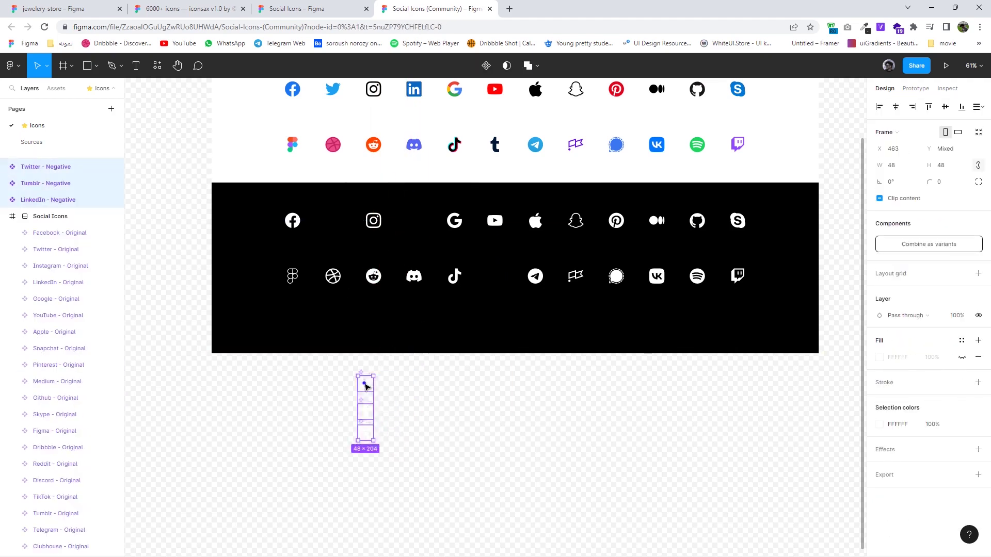
Copy the three icons and paste them beside Desktop - 1 in jewelery-store
{"action": "right_click", "coordinate": [361, 376]}
{"action": "left_click", "coordinate": [369, 227]}
{"action": "left_click", "coordinate": [52, 10]}
{"action": "left_click_drag", "start_coordinate": [514, 264], "coordinate": [429, 254]}
{"action": "right_click", "coordinate": [622, 253]}
Paste the three social icons, colour them grey, and shrink them to about half size
{"action": "left_click", "coordinate": [632, 259]}
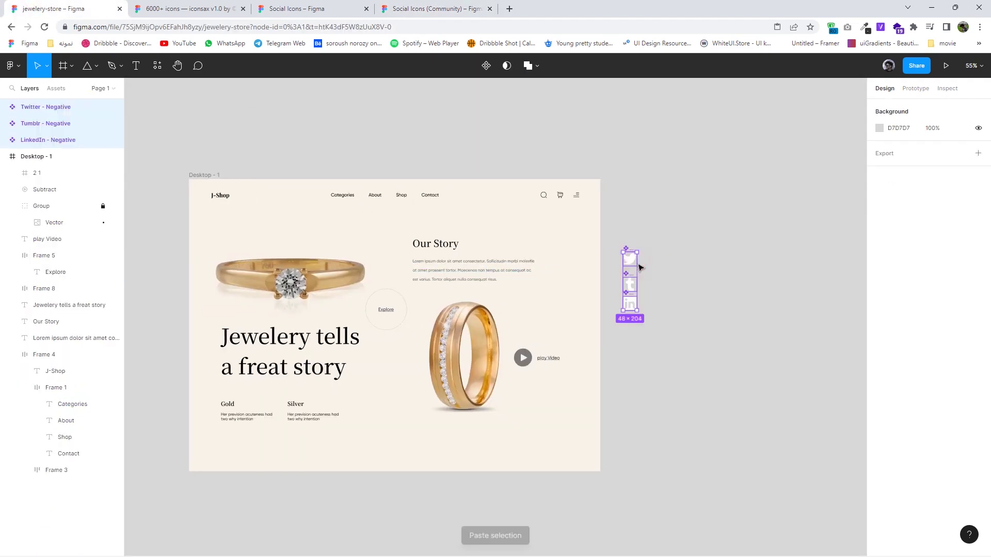
{"action": "left_click", "coordinate": [880, 424]}
{"action": "left_click_drag", "start_coordinate": [788, 367], "coordinate": [743, 359]}
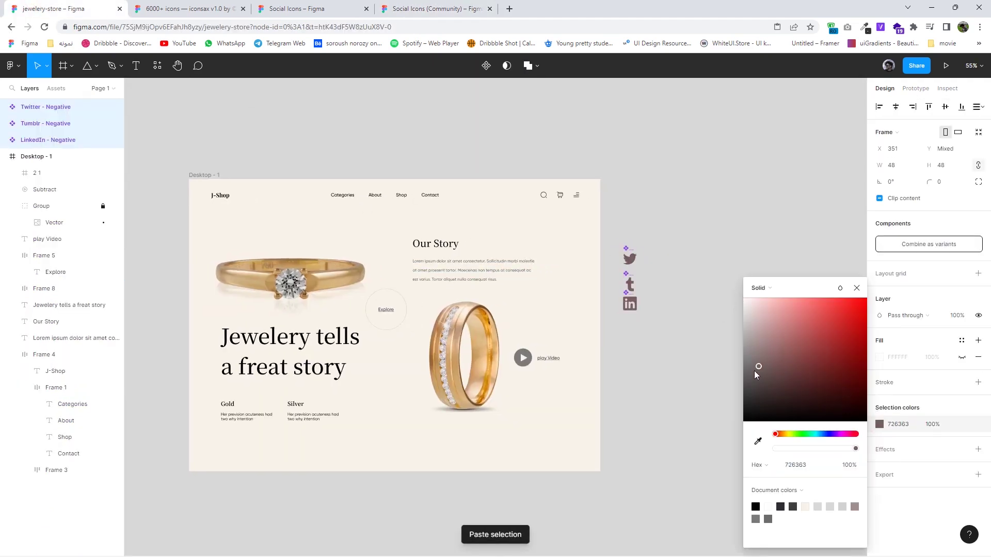
{"action": "key", "text": "Escape"}
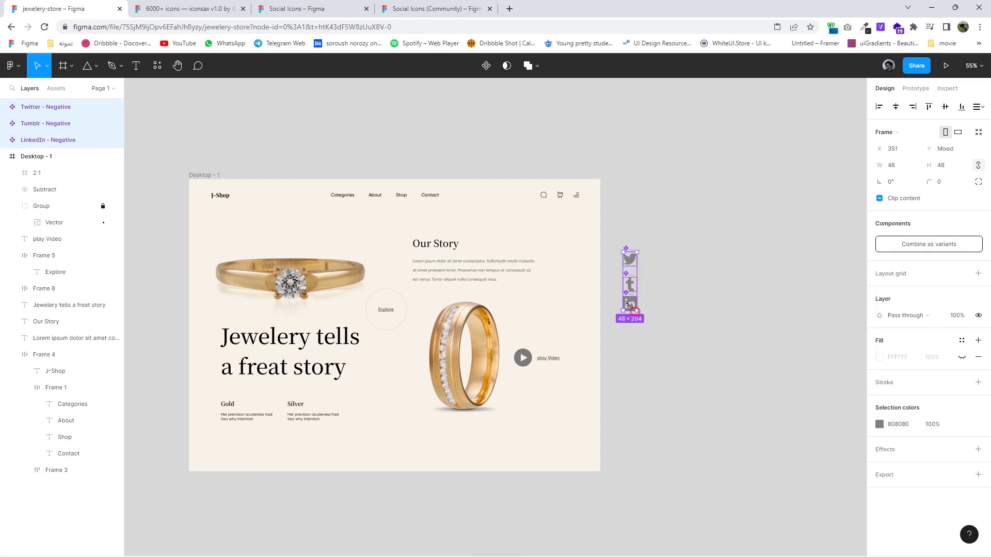
{"action": "left_click_drag", "start_coordinate": [630, 304], "coordinate": [623, 285]}
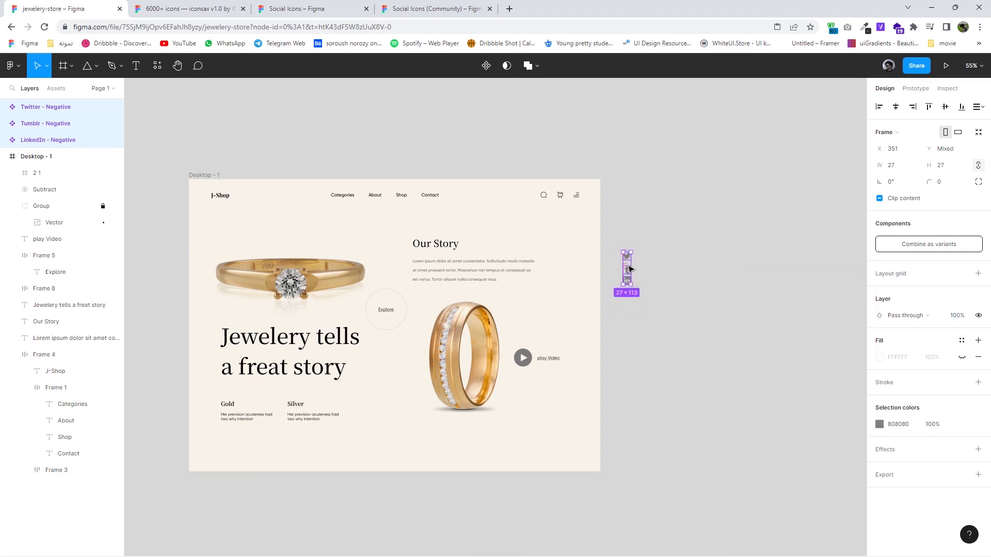
Wrap the icons in a frame with vertical auto layout and wider spacing of 26
{"action": "right_click", "coordinate": [629, 268]}
{"action": "left_click", "coordinate": [665, 353]}
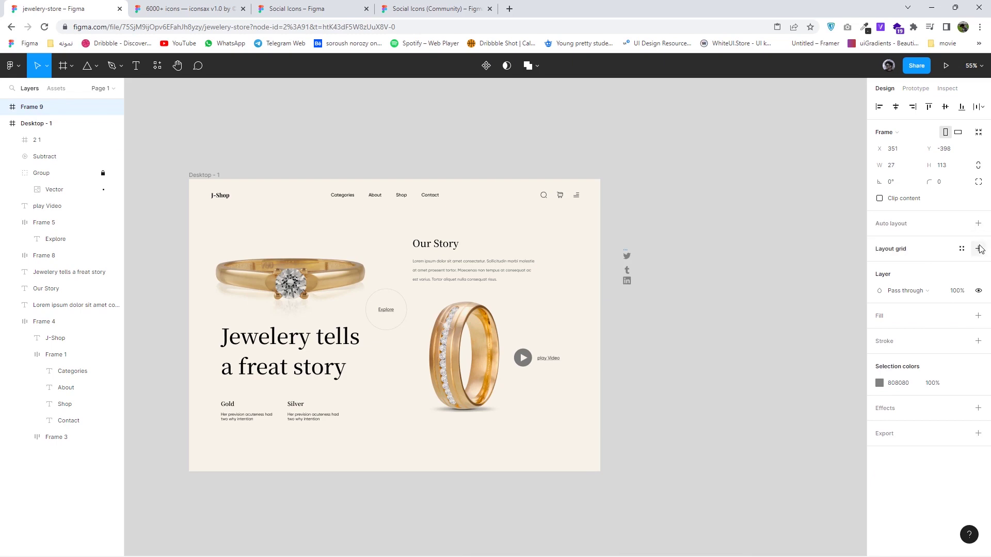
{"action": "left_click", "coordinate": [978, 223]}
{"action": "left_click", "coordinate": [900, 276]}
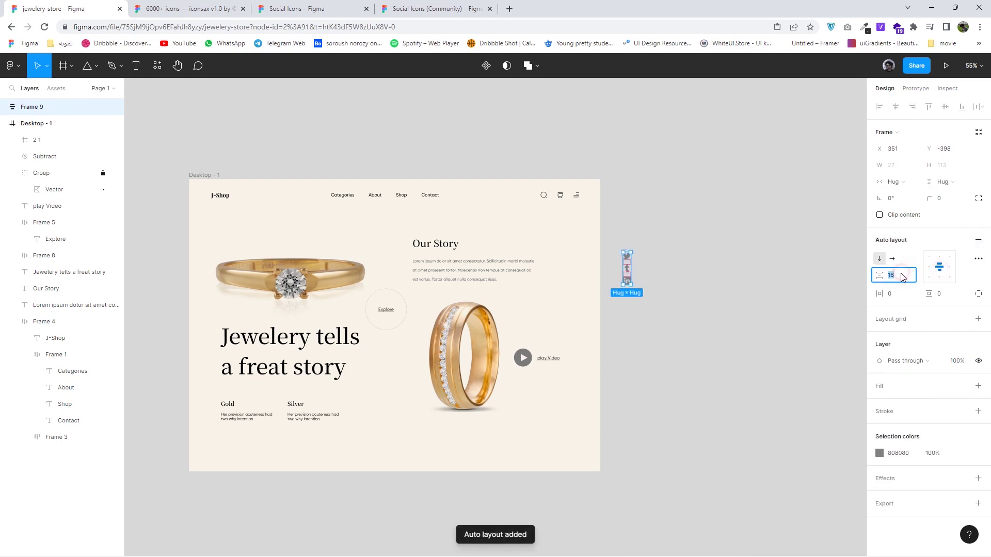
{"action": "key", "text": "Up"}
{"action": "key", "text": "Up"}
{"action": "key", "text": "Up"}
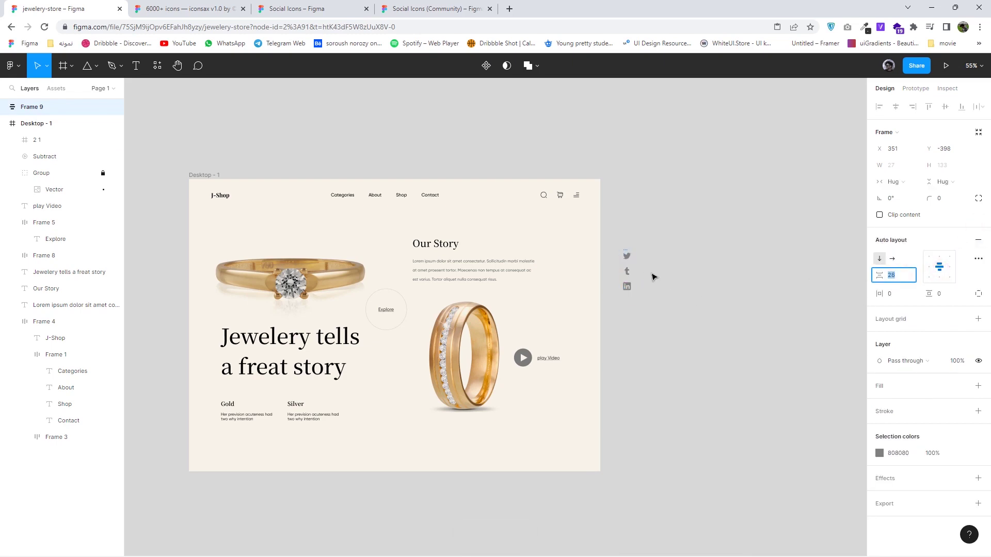
Move the icon stack onto Desktop - 1's right edge and lighten its grey to A7A6A6
{"action": "left_click_drag", "start_coordinate": [629, 275], "coordinate": [582, 304]}
{"action": "scroll", "coordinate": [581, 305], "scroll_direction": "up", "scroll_amount": 2, "text": "ctrl"}
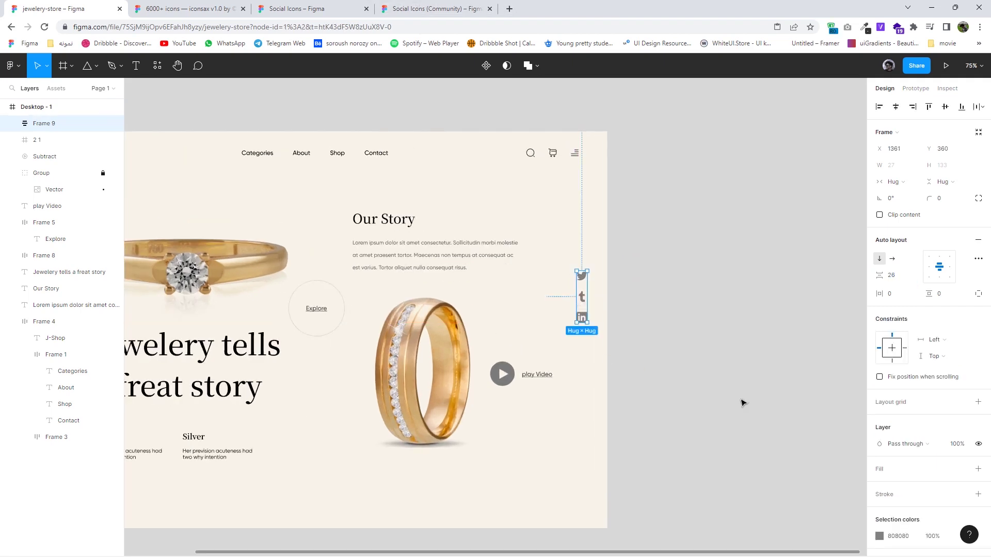
{"action": "left_click", "coordinate": [879, 536]}
{"action": "left_click_drag", "start_coordinate": [744, 339], "coordinate": [742, 349]}
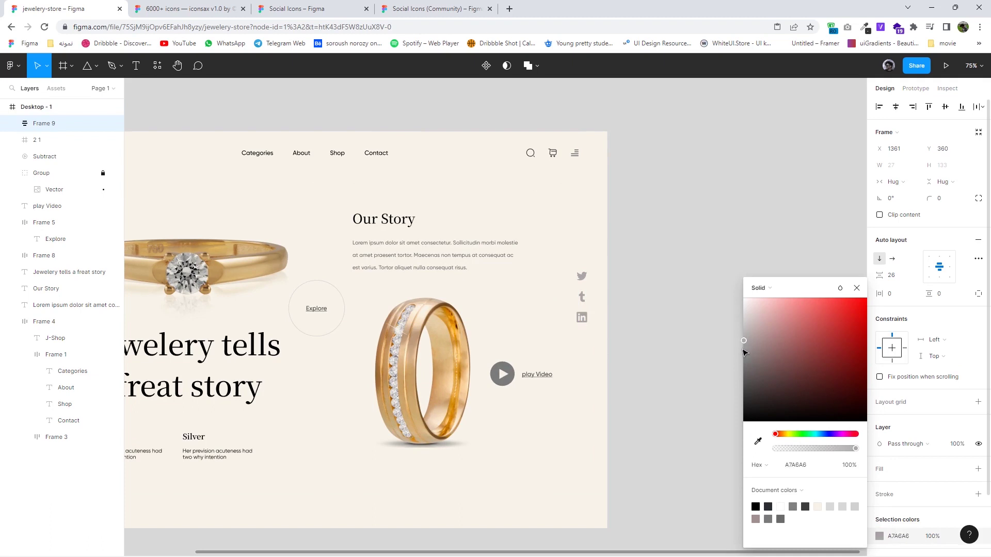
{"action": "left_click", "coordinate": [666, 390]}
{"action": "scroll", "coordinate": [634, 361], "scroll_direction": "down", "scroll_amount": 2}
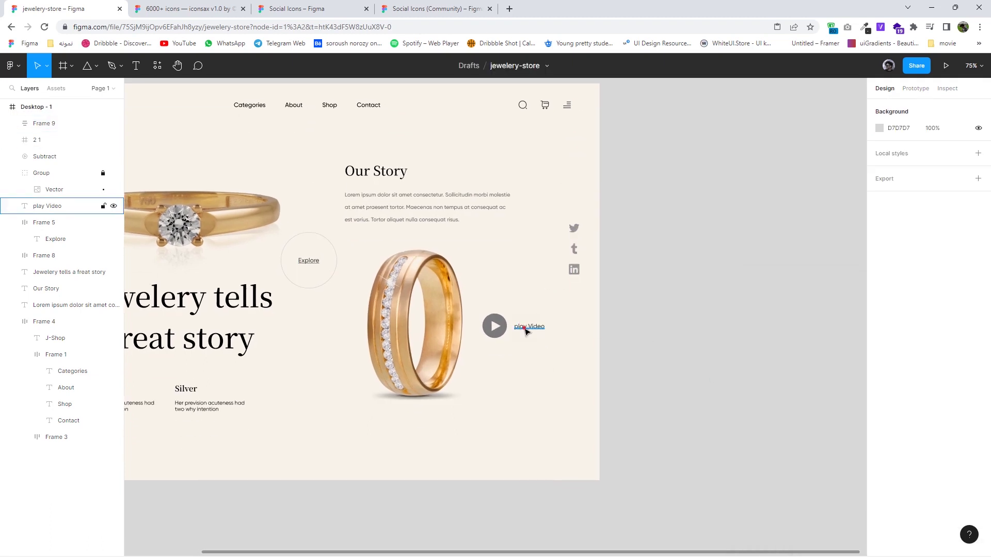
Duplicate a text layer as '01' and place it under the social icons
{"action": "left_click_drag", "start_coordinate": [527, 327], "coordinate": [558, 356]}
{"action": "scroll", "coordinate": [559, 356], "scroll_direction": "up", "scroll_amount": 5}
{"action": "key", "text": "Return"}
{"action": "type", "text": "0"}
{"action": "scroll", "coordinate": [567, 392], "scroll_direction": "up", "scroll_amount": 2}
{"action": "scroll", "coordinate": [552, 398], "scroll_direction": "up", "scroll_amount": 1}
{"action": "left_click_drag", "start_coordinate": [515, 331], "coordinate": [570, 350]}
{"action": "scroll", "coordinate": [542, 328], "scroll_direction": "down", "scroll_amount": 3}
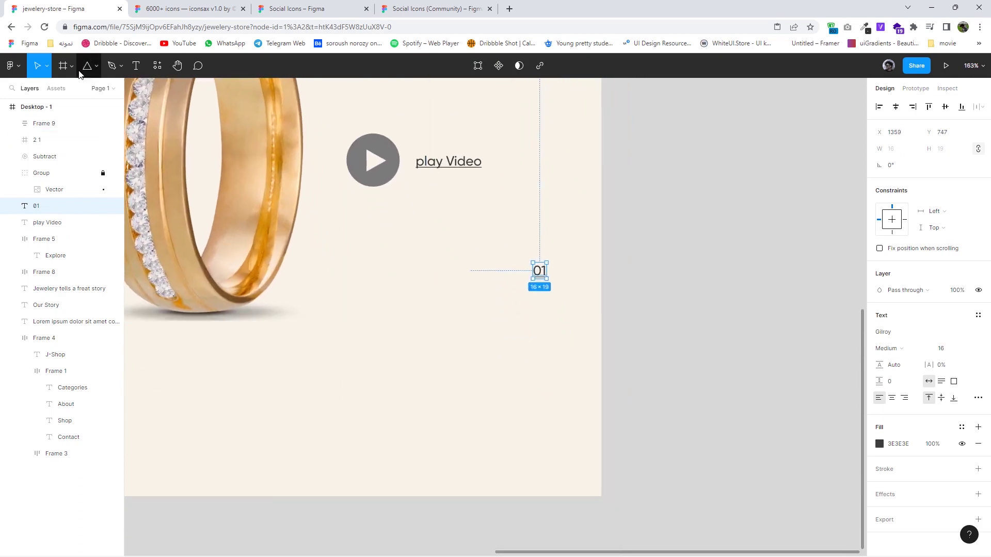
Draw a light-grey vertical line below the 01 label
{"action": "left_click", "coordinate": [96, 65]}
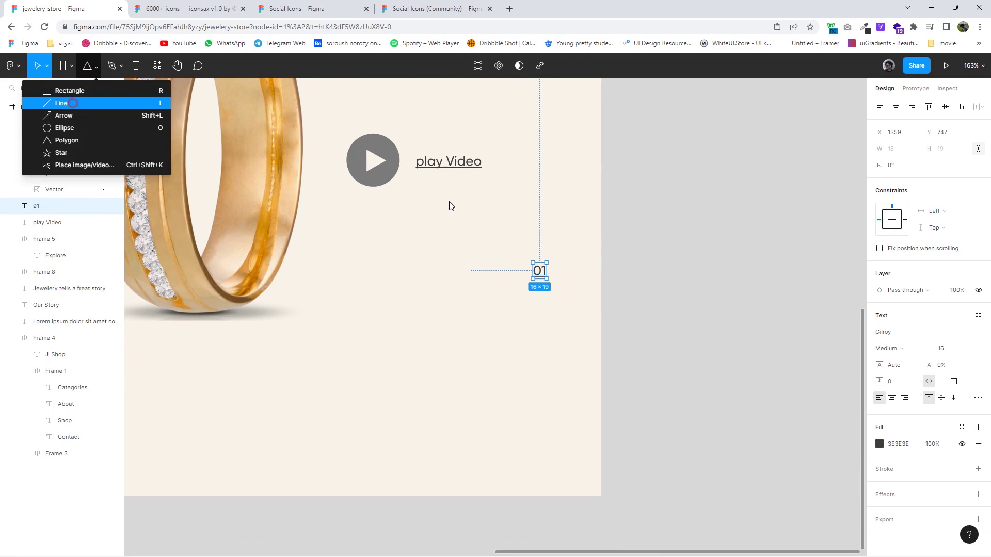
{"action": "left_click", "coordinate": [72, 102]}
{"action": "left_click_drag", "start_coordinate": [540, 296], "coordinate": [540, 422]}
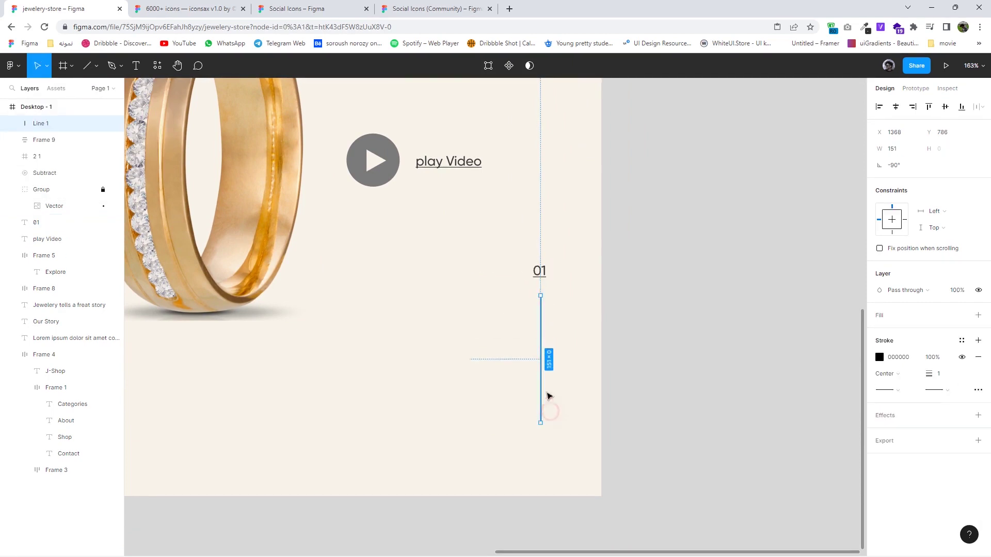
{"action": "left_click", "coordinate": [879, 357]}
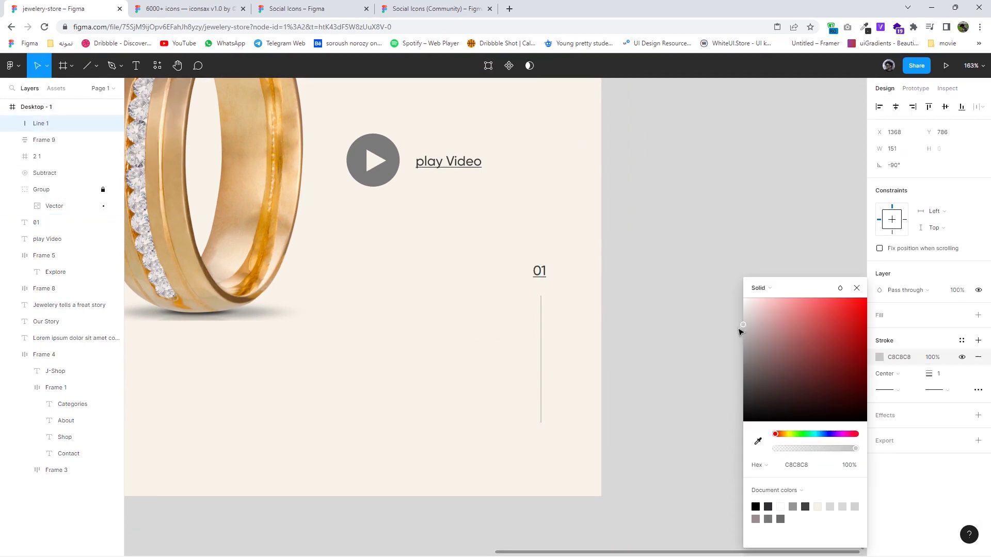
{"action": "left_click", "coordinate": [509, 320]}
{"action": "scroll", "coordinate": [509, 319], "scroll_direction": "up", "scroll_amount": 2}
Draw a small darker-grey rectangle bar at the top of the line
{"action": "left_click", "coordinate": [96, 65]}
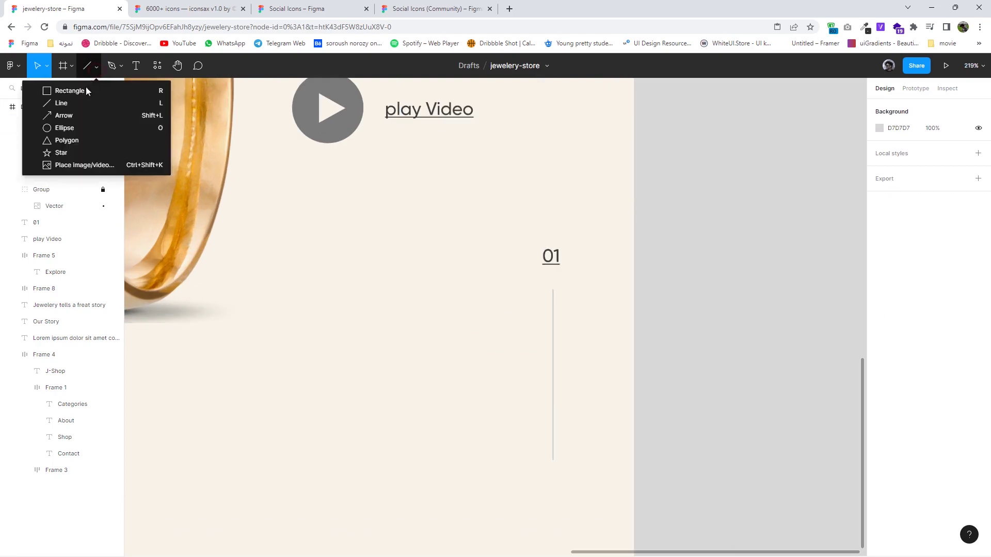
{"action": "left_click", "coordinate": [56, 88]}
{"action": "scroll", "coordinate": [510, 343], "scroll_direction": "up", "scroll_amount": 2}
{"action": "left_click_drag", "start_coordinate": [587, 253], "coordinate": [611, 311]}
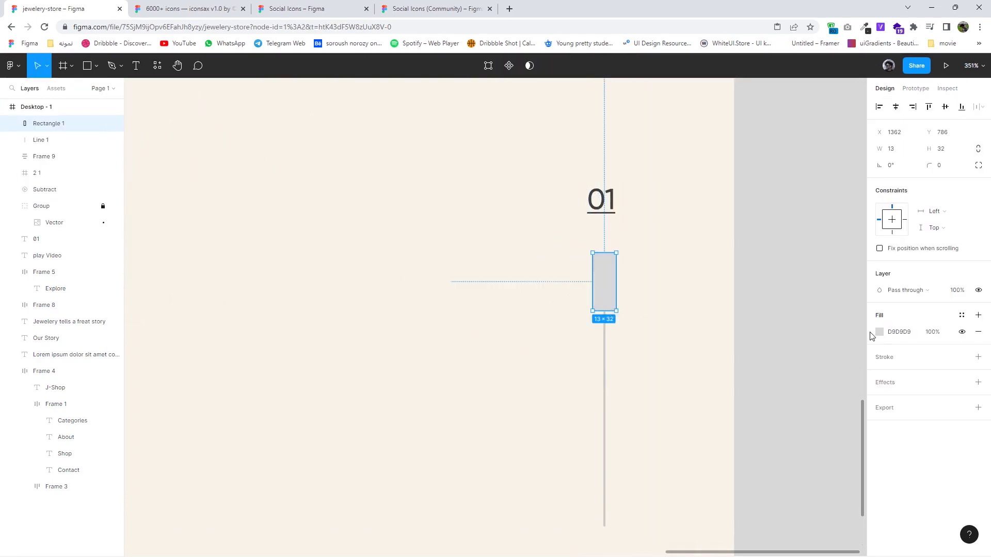
{"action": "left_click", "coordinate": [879, 332]}
{"action": "left_click_drag", "start_coordinate": [790, 348], "coordinate": [735, 362]}
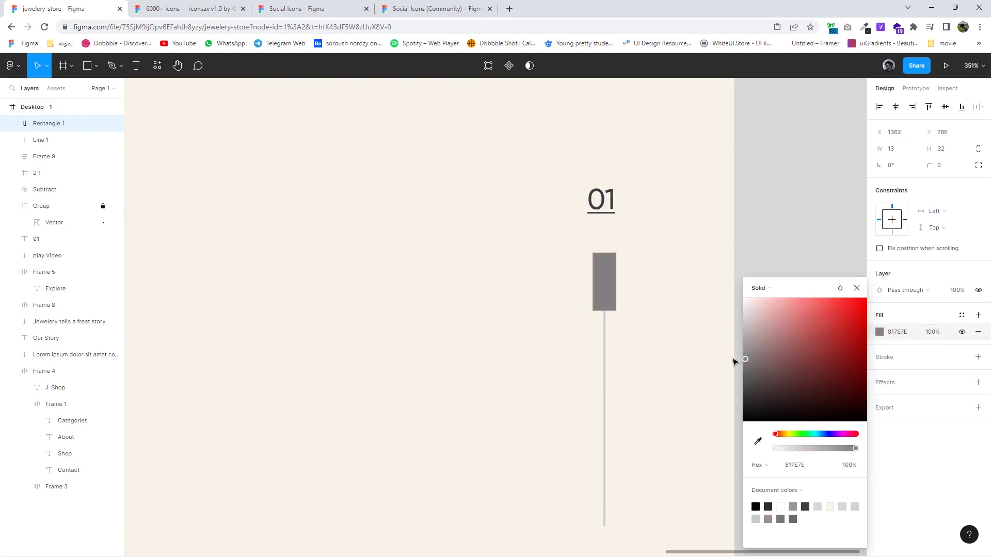
{"action": "left_click", "coordinate": [656, 354]}
{"action": "scroll", "coordinate": [635, 279], "scroll_direction": "down", "scroll_amount": 2}
Delete the stray lower copy of the 01 label
{"action": "left_click_drag", "start_coordinate": [593, 129], "coordinate": [589, 487], "text": "alt"}
{"action": "left_click", "coordinate": [593, 129]}
{"action": "left_click", "coordinate": [978, 398]}
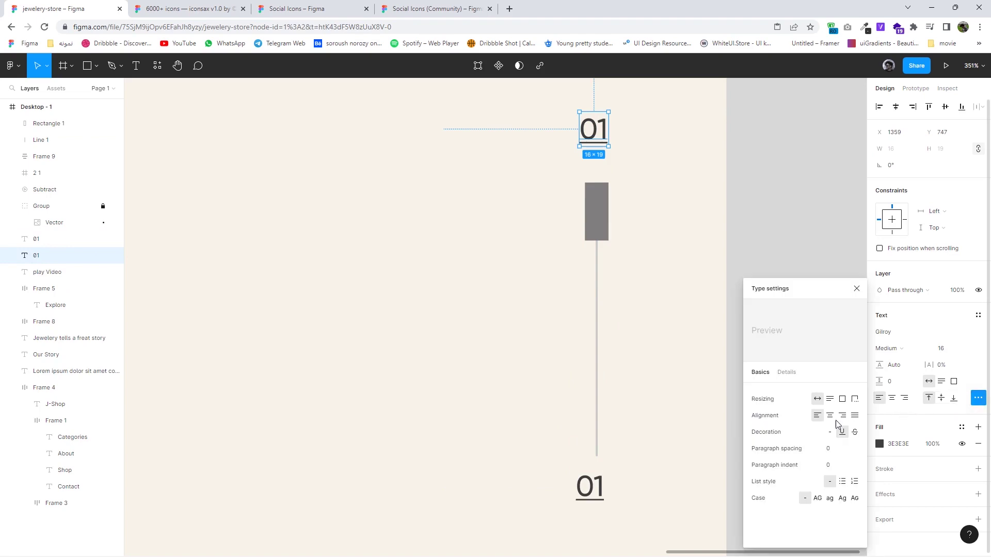
{"action": "left_click", "coordinate": [589, 487]}
{"action": "key", "text": "Delete"}
Duplicate 01 to the line's bottom as '09' and align 01 with the line
{"action": "left_click", "coordinate": [593, 129]}
{"action": "left_click_drag", "start_coordinate": [593, 129], "coordinate": [594, 278], "text": "alt"}
{"action": "left_click_drag", "start_coordinate": [598, 409], "coordinate": [590, 497]}
{"action": "double_click", "coordinate": [591, 497]}
{"action": "type", "text": "09"}
{"action": "key", "text": "Escape"}
{"action": "left_click_drag", "start_coordinate": [598, 141], "coordinate": [599, 140]}
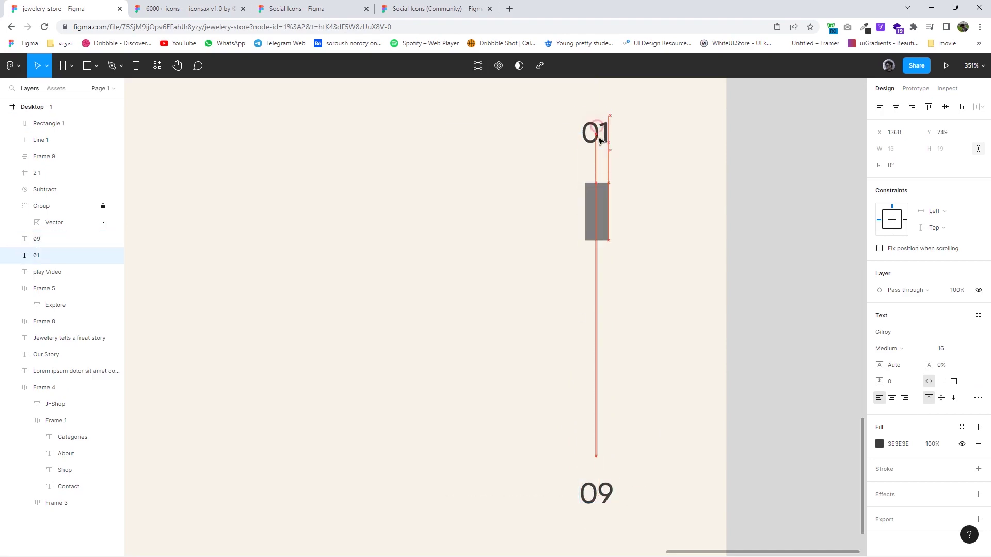
{"action": "key", "text": "Escape"}
Extend the Desktop - 1 page frame downward to a height of 1766
{"action": "scroll", "coordinate": [694, 206], "scroll_direction": "down", "scroll_amount": 4}
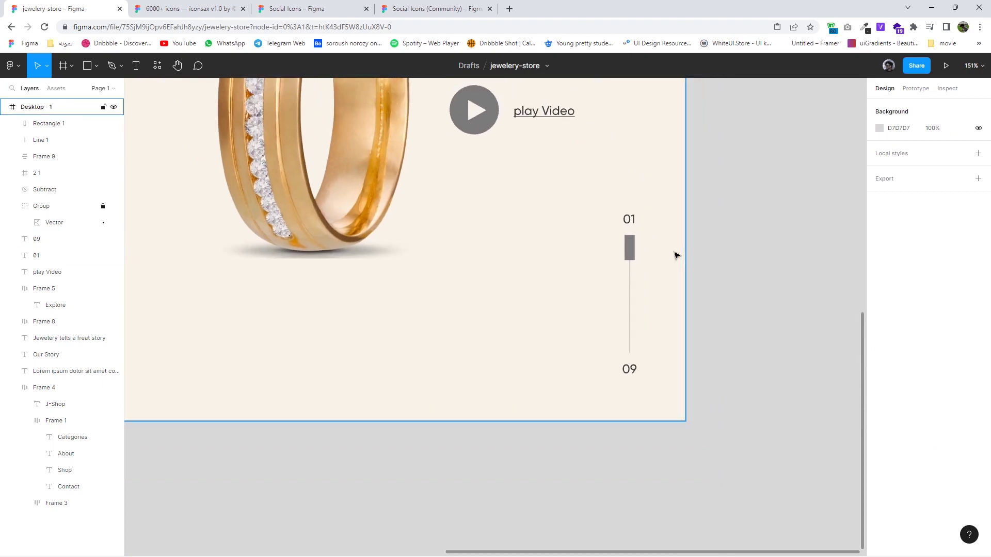
{"action": "scroll", "coordinate": [681, 258], "scroll_direction": "down", "scroll_amount": 3}
{"action": "scroll", "coordinate": [681, 335], "scroll_direction": "down", "scroll_amount": 4}
{"action": "scroll", "coordinate": [549, 356], "scroll_direction": "up", "scroll_amount": 1}
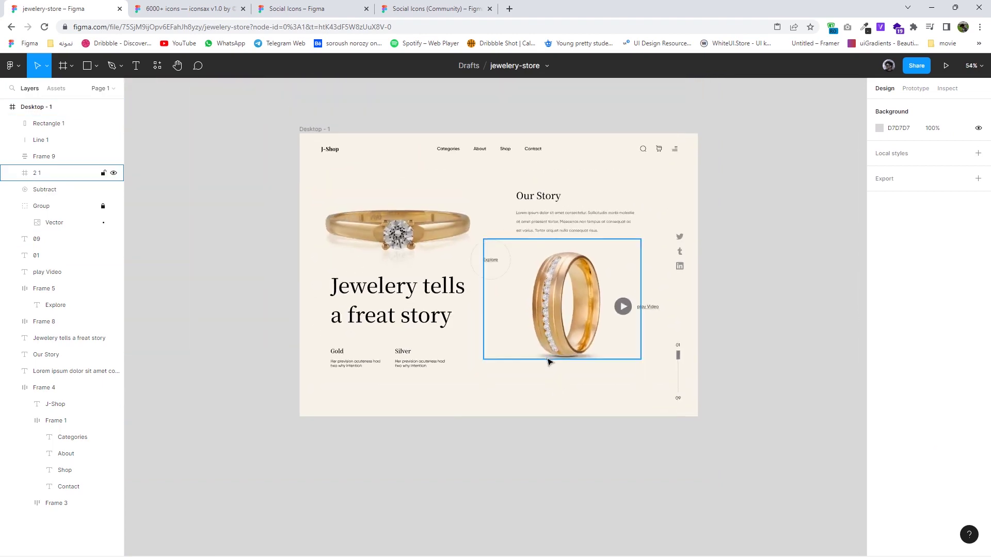
{"action": "scroll", "coordinate": [373, 172], "scroll_direction": "down", "scroll_amount": 1}
{"action": "left_click", "coordinate": [307, 106]}
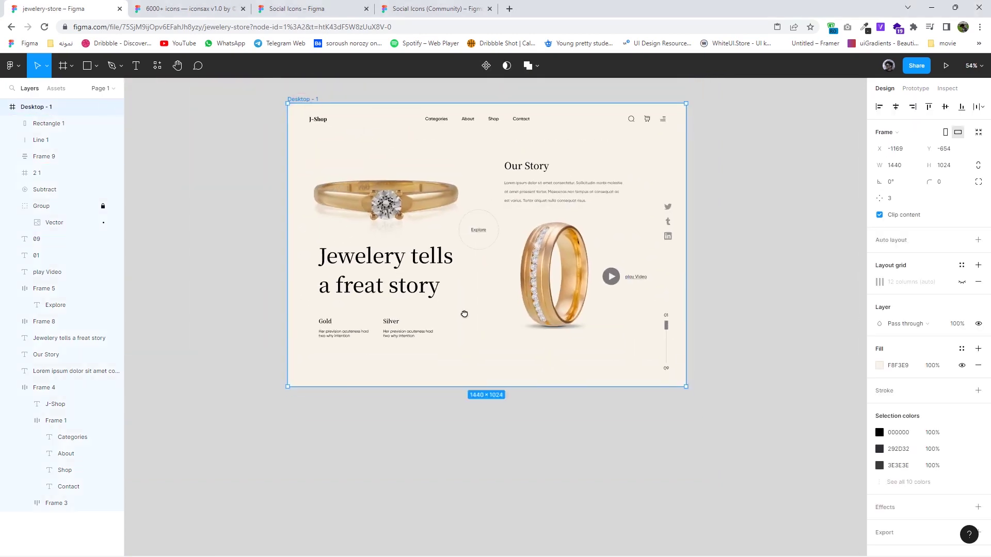
{"action": "scroll", "coordinate": [464, 320], "scroll_direction": "down", "scroll_amount": 3}
{"action": "left_click_drag", "start_coordinate": [463, 328], "coordinate": [466, 531]}
{"action": "scroll", "coordinate": [493, 454], "scroll_direction": "up", "scroll_amount": 1}
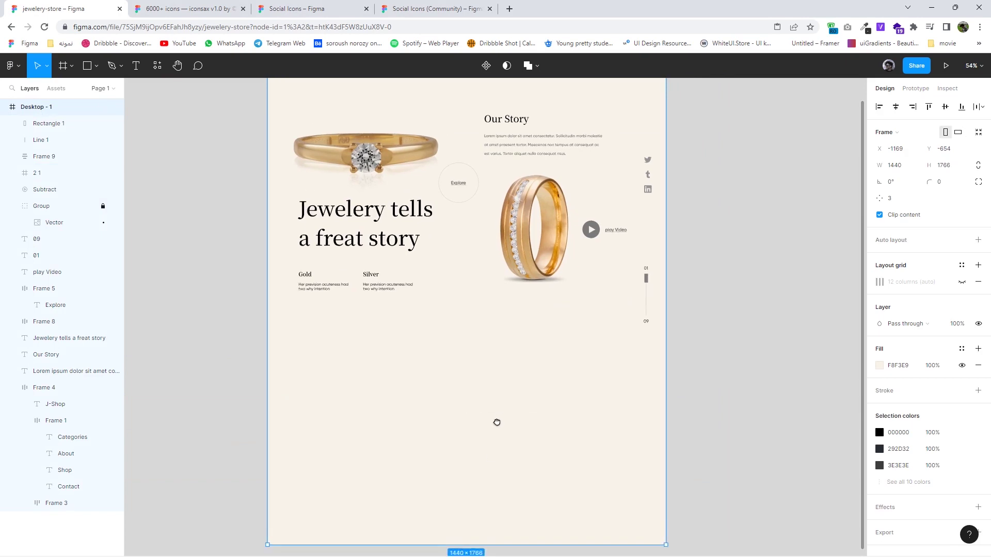
{"action": "scroll", "coordinate": [487, 465], "scroll_direction": "up", "scroll_amount": 1}
{"action": "scroll", "coordinate": [416, 316], "scroll_direction": "down", "scroll_amount": 1}
Copy the hero heading below the hero at font size 48 and retype it as the bracelet title
{"action": "left_click", "coordinate": [336, 226]}
{"action": "left_click_drag", "start_coordinate": [336, 223], "coordinate": [518, 398]}
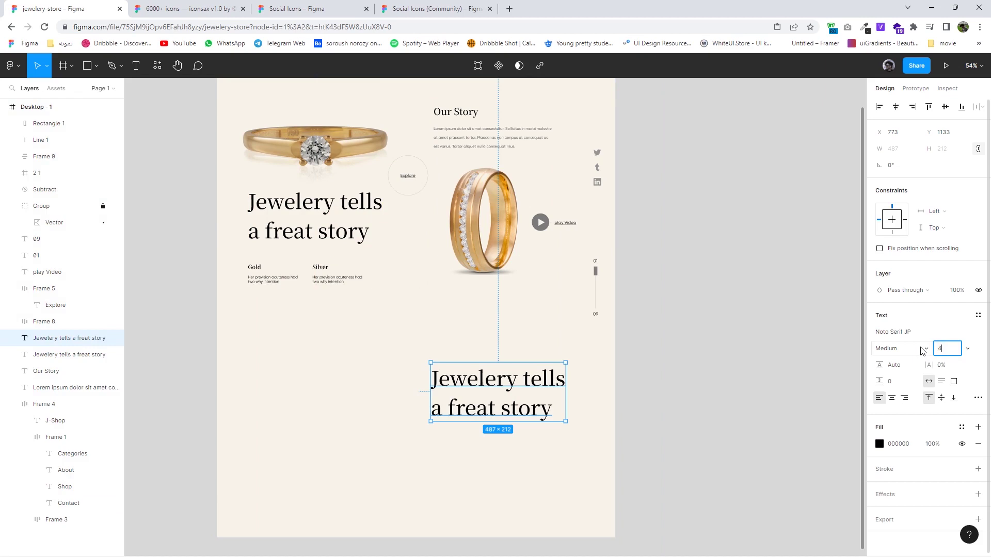
{"action": "type", "text": "8"}
{"action": "key", "text": "Return"}
{"action": "double_click", "coordinate": [498, 377]}
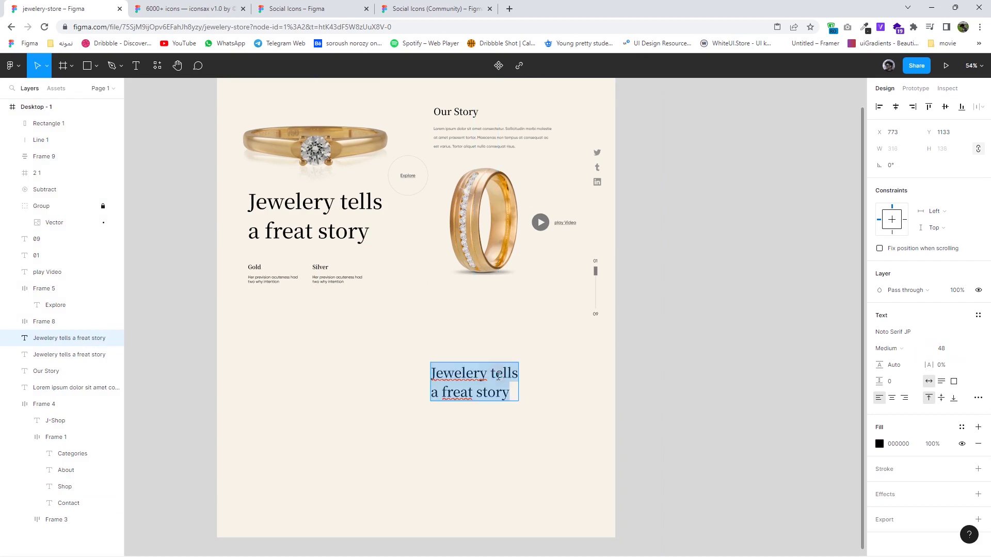
{"action": "type", "text": "Gold woven chain"}
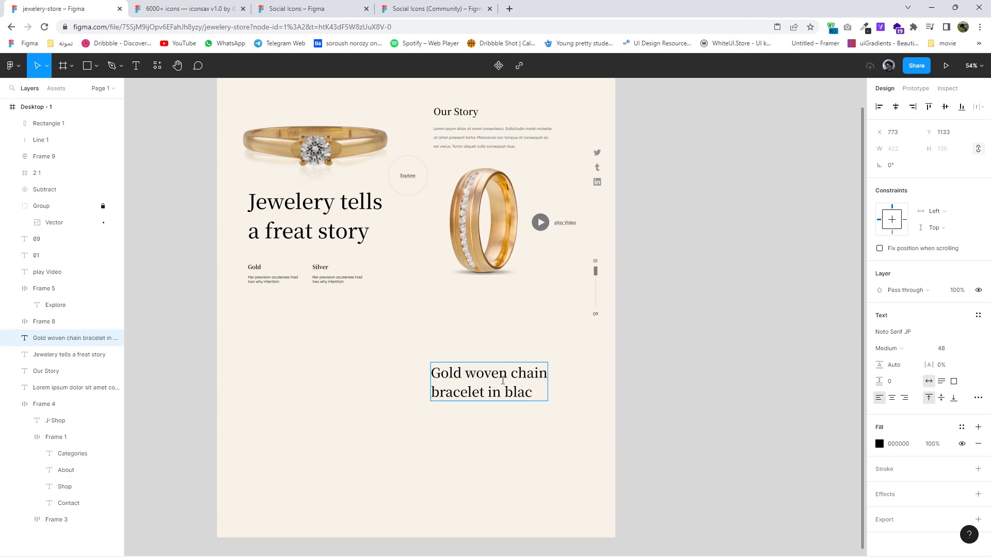
{"action": "type", "text": "k"}
{"action": "left_click", "coordinate": [591, 410]}
Capitalise the headline to 'Gold Woven Chain Bracelet In Black'
{"action": "scroll", "coordinate": [471, 400], "scroll_direction": "up", "scroll_amount": 3}
{"action": "double_click", "coordinate": [471, 369]}
{"action": "left_click", "coordinate": [474, 366]}
{"action": "type", "text": "W"}
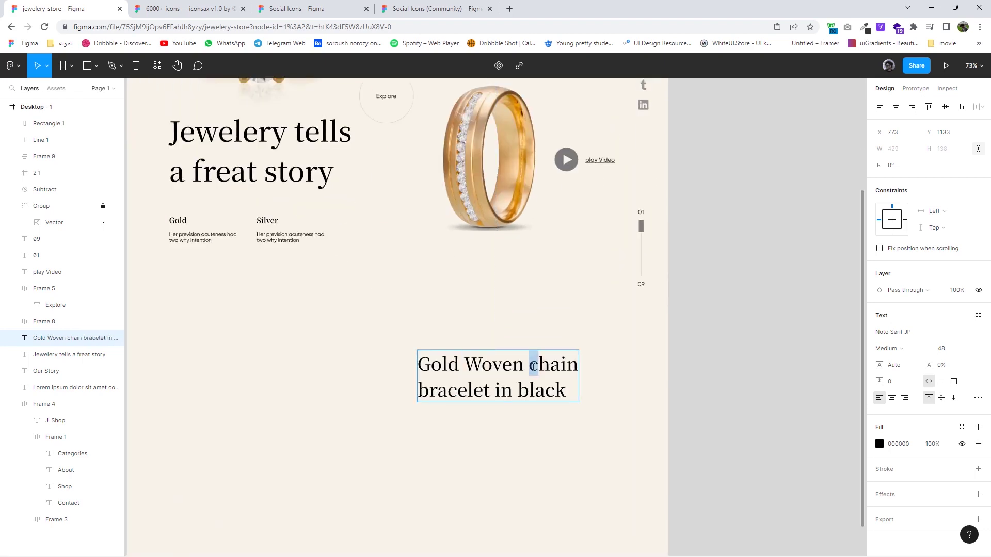
{"action": "type", "text": "C"}
{"action": "type", "text": "B"}
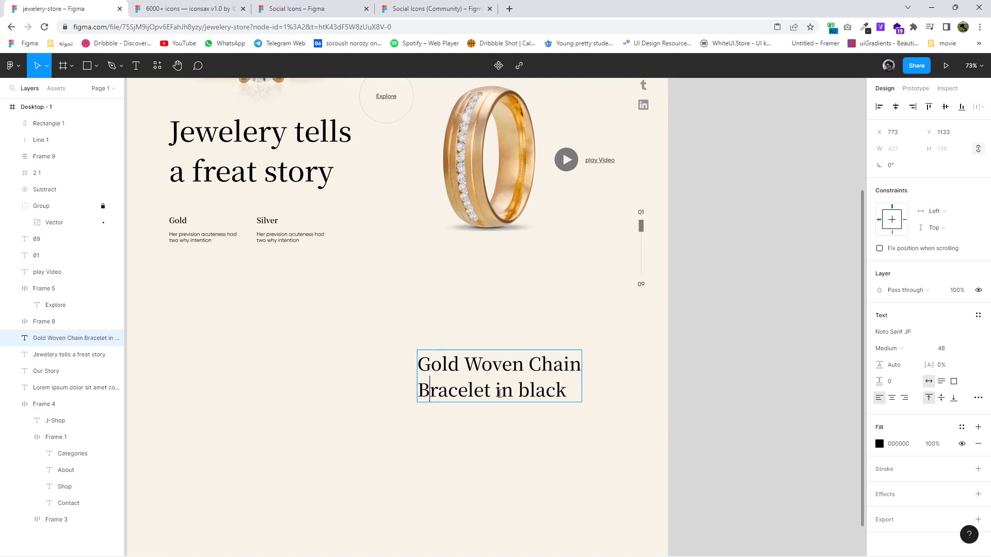
{"action": "type", "text": "I"}
{"action": "type", "text": "B"}
{"action": "key", "text": "Escape"}
{"action": "key", "text": "Escape"}
{"action": "left_click", "coordinate": [478, 377]}
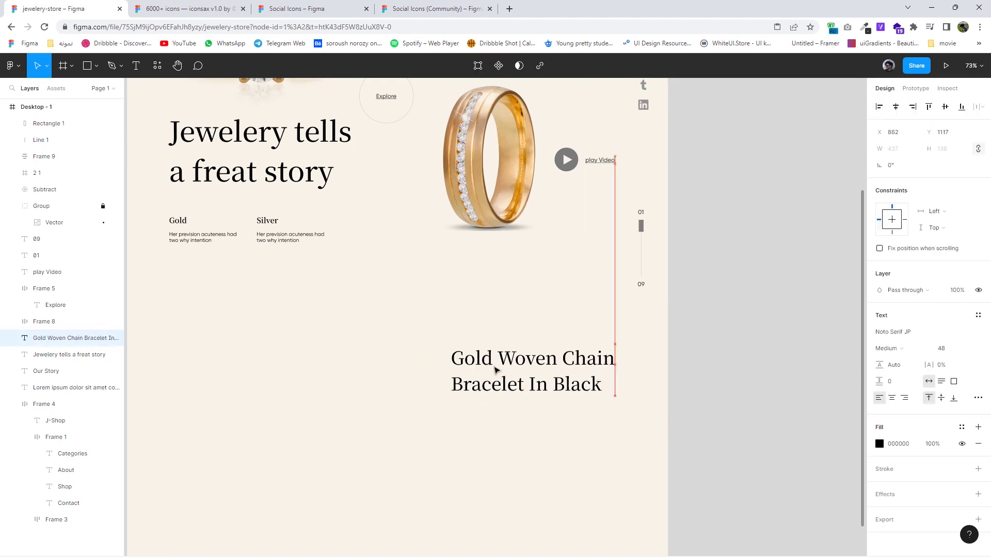
{"action": "scroll", "coordinate": [490, 361], "scroll_direction": "down", "scroll_amount": 5}
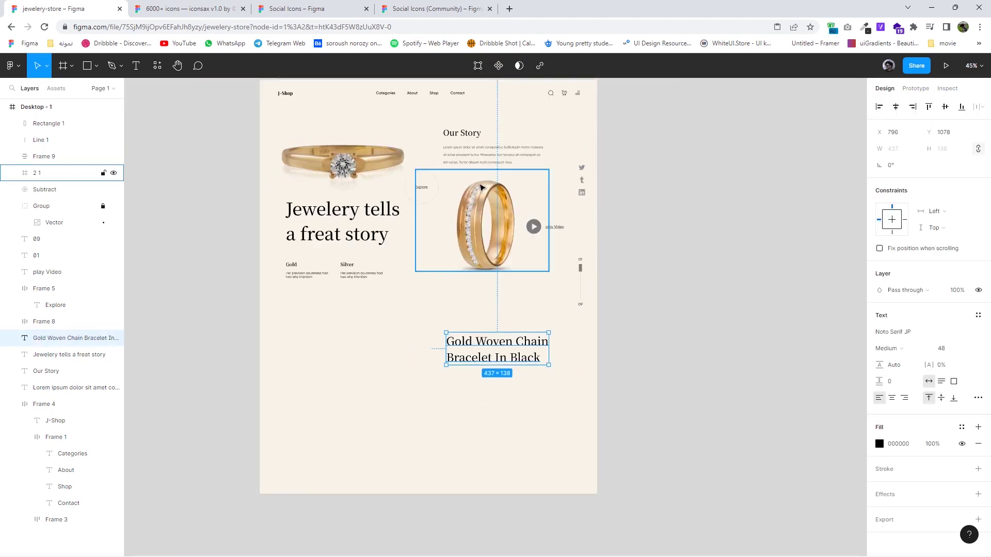
Copy the Our Story description paragraph below the bracelet headline
{"action": "left_click", "coordinate": [483, 157]}
{"action": "left_click_drag", "start_coordinate": [482, 157], "coordinate": [487, 382]}
{"action": "scroll", "coordinate": [486, 382], "scroll_direction": "up", "scroll_amount": 5}
{"action": "left_click", "coordinate": [481, 279]}
{"action": "left_click_drag", "start_coordinate": [482, 279], "coordinate": [490, 400], "text": "alt"}
{"action": "key", "text": "ctrl+z"}
{"action": "scroll", "coordinate": [422, 338], "scroll_direction": "left", "scroll_amount": 2}
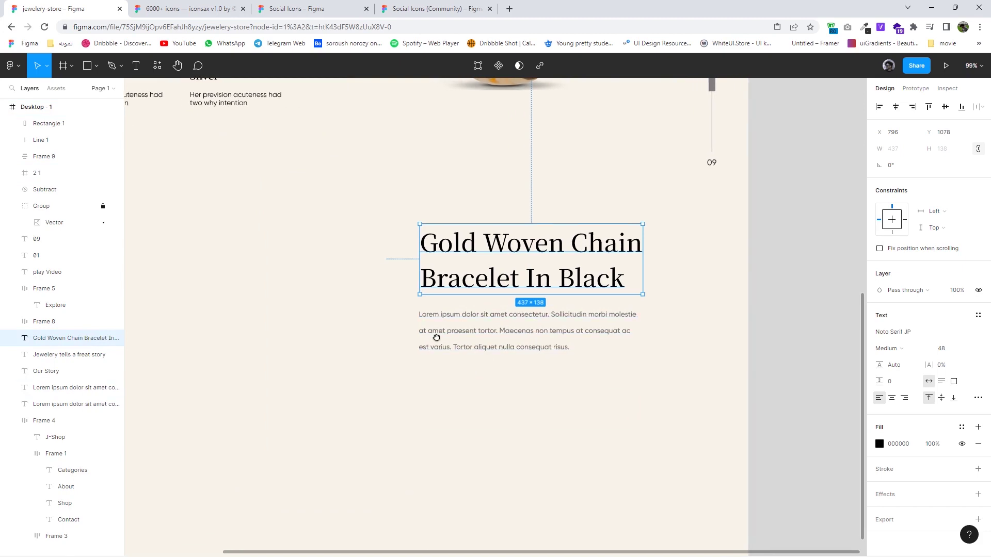
Copy the Silver caption group below the paragraph and rename its texts to 'Size' and 'S'
{"action": "left_click", "coordinate": [237, 98]}
{"action": "mouse_move", "coordinate": [237, 98]}
{"action": "left_mouse_down", "text": "alt"}
{"action": "mouse_move", "coordinate": [254, 167]}
{"action": "mouse_move", "coordinate": [236, 101]}
{"action": "mouse_move", "coordinate": [471, 408]}
{"action": "left_mouse_up", "text": "alt"}
{"action": "scroll", "coordinate": [237, 104], "scroll_direction": "up", "scroll_amount": 1}
{"action": "left_click", "coordinate": [251, 104]}
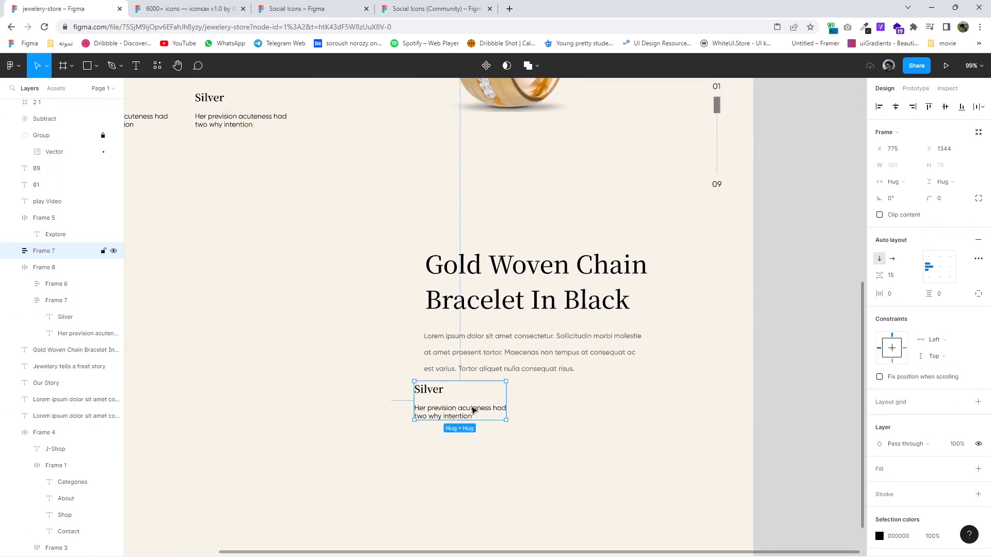
{"action": "scroll", "coordinate": [451, 364], "scroll_direction": "up", "scroll_amount": 3}
{"action": "double_click", "coordinate": [415, 360]}
{"action": "double_click", "coordinate": [418, 361]}
{"action": "type", "text": "Si"}
{"action": "double_click", "coordinate": [454, 393]}
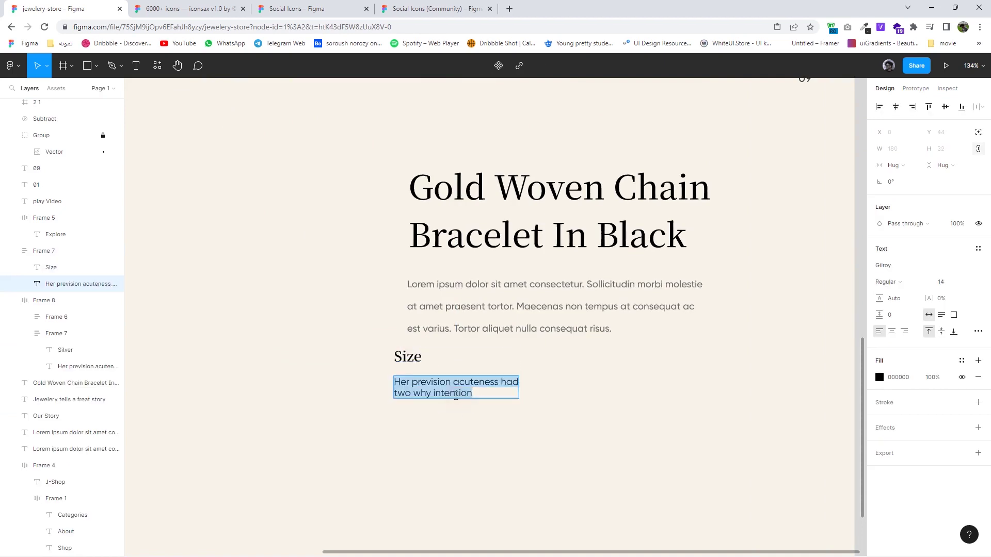
{"action": "type", "text": "S"}
{"action": "key", "text": "Escape"}
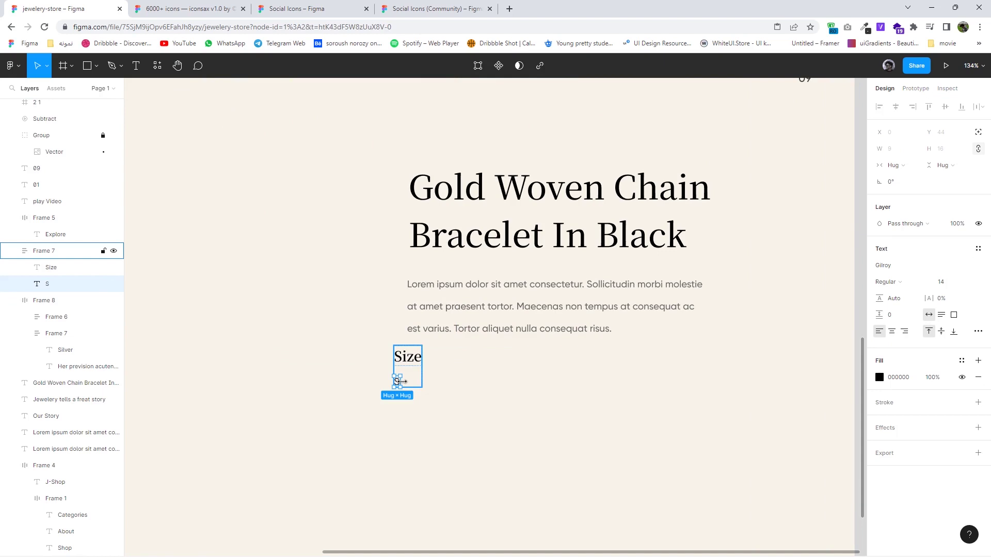
Duplicate the S option into three and wrap them in a horizontal auto layout row
{"action": "key", "text": "ctrl+d"}
{"action": "key", "text": "ctrl+d"}
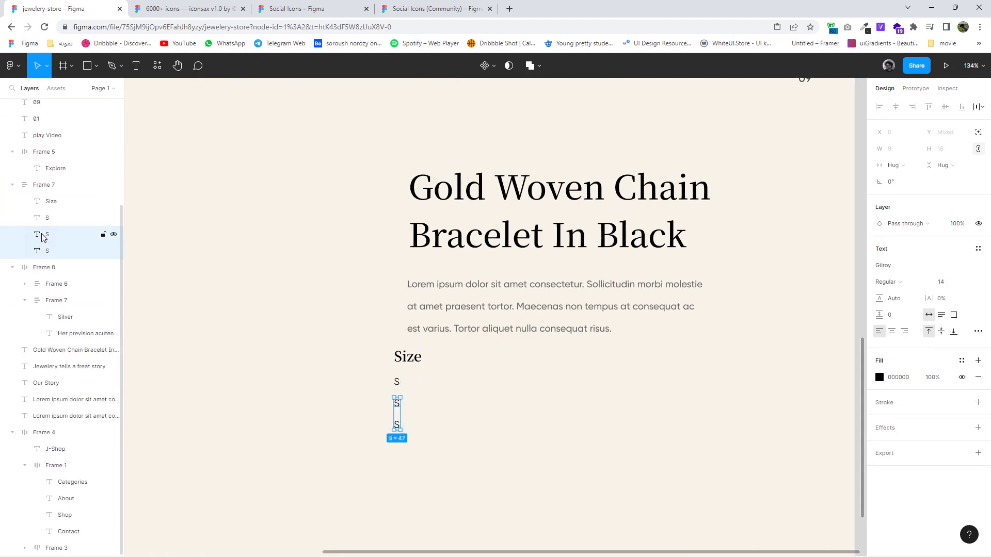
{"action": "left_click", "coordinate": [47, 218], "text": "shift"}
{"action": "right_click", "coordinate": [43, 215]}
{"action": "left_click", "coordinate": [72, 316]}
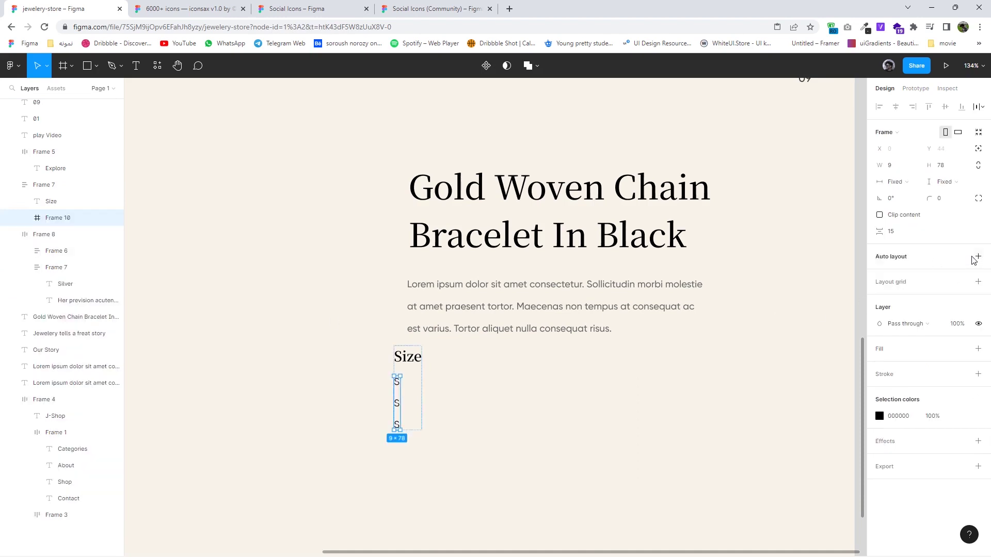
{"action": "left_click", "coordinate": [892, 259]}
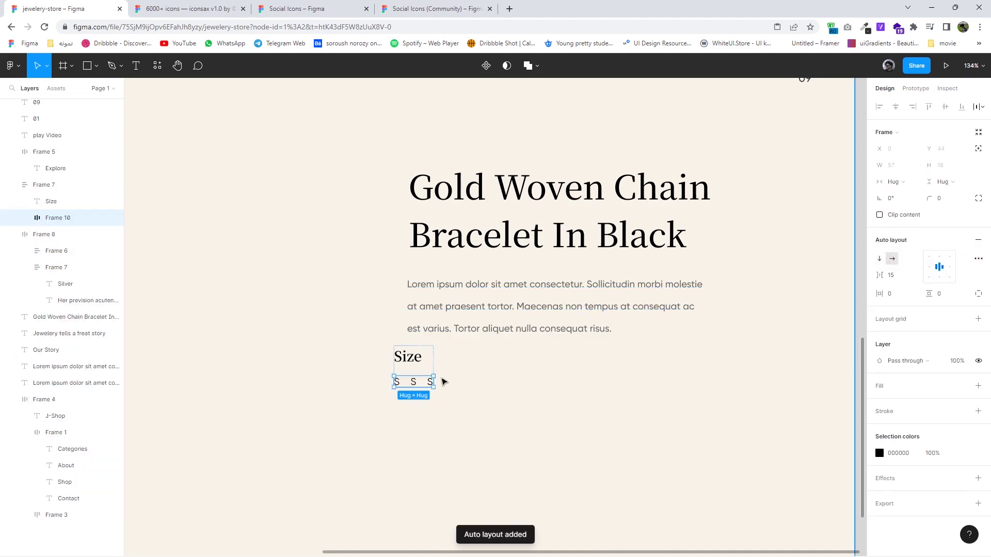
{"action": "scroll", "coordinate": [442, 380], "scroll_direction": "up", "scroll_amount": 3}
Change the middle size option to 'M' and the third to 'L'
{"action": "left_click", "coordinate": [394, 385]}
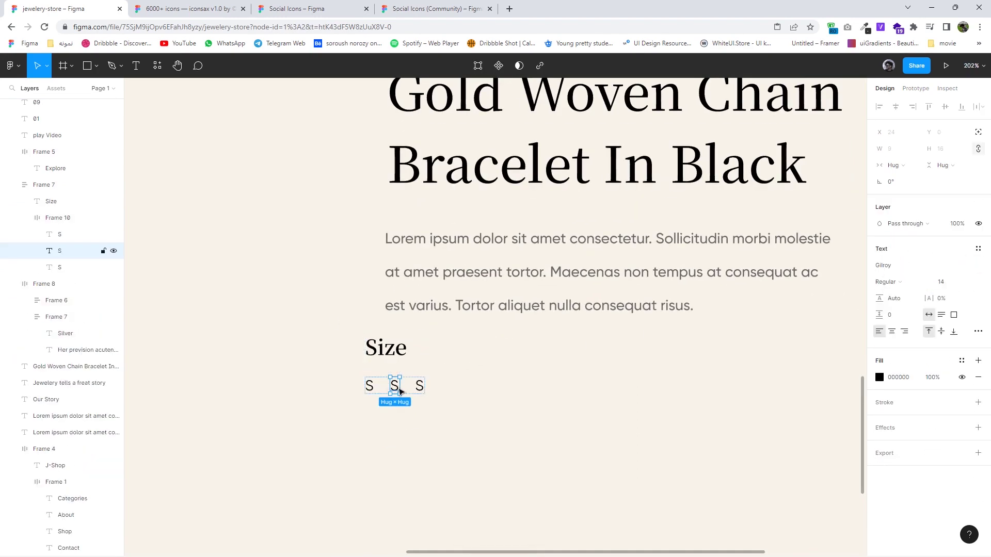
{"action": "double_click", "coordinate": [400, 391]}
{"action": "type", "text": "M"}
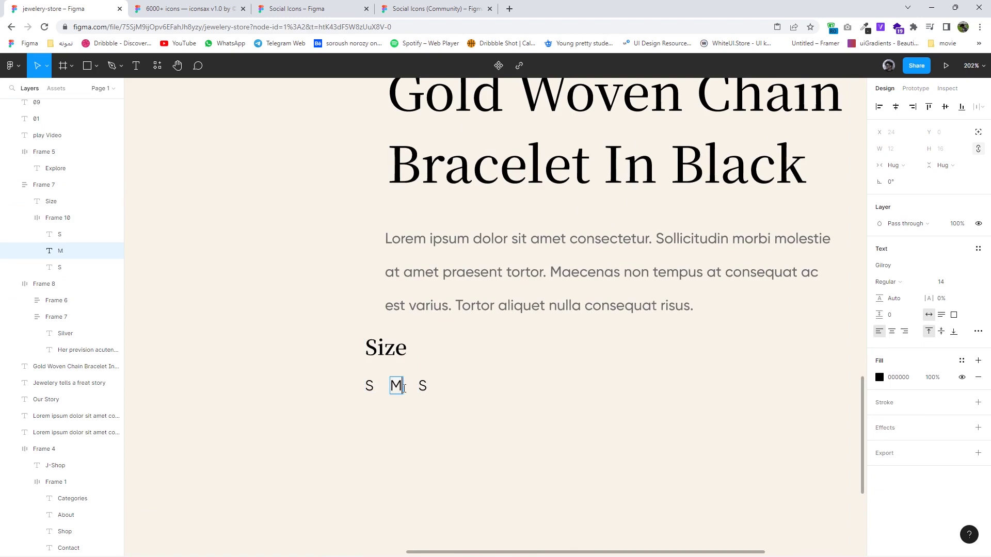
{"action": "left_click", "coordinate": [425, 392]}
{"action": "double_click", "coordinate": [424, 387]}
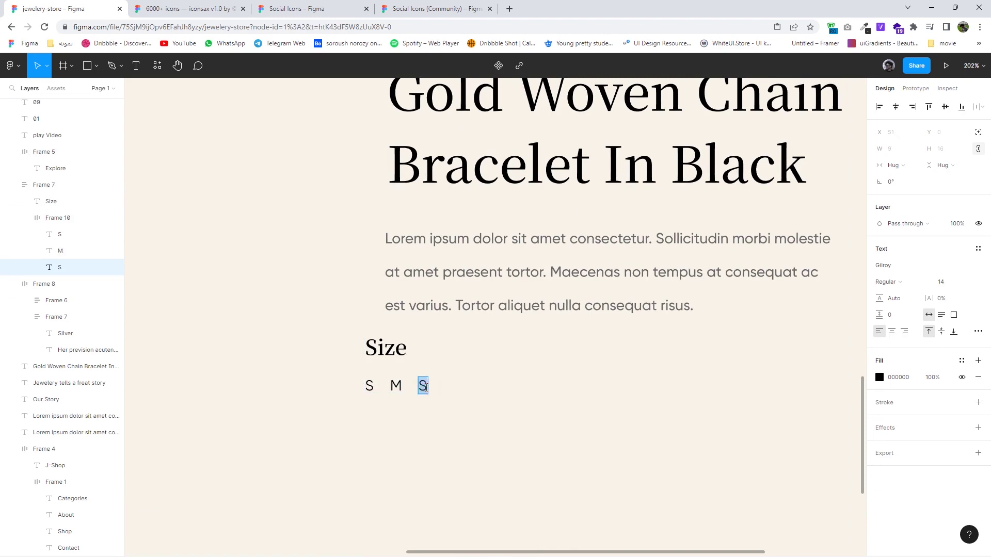
{"action": "type", "text": "L"}
{"action": "key", "text": "Escape"}
{"action": "key", "text": "Escape"}
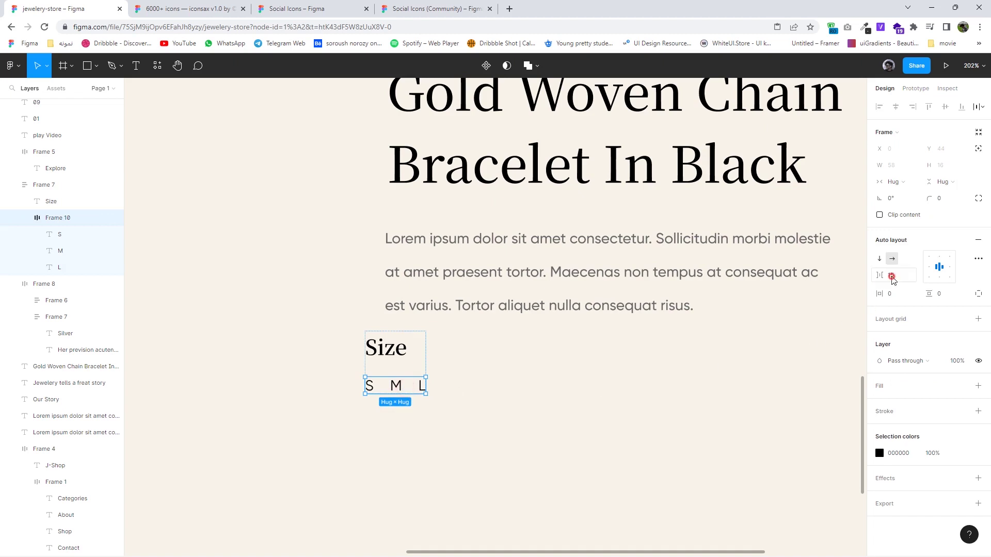
Set the gap between the S, M, L options to 32
{"action": "left_click", "coordinate": [892, 278]}
{"action": "type", "text": "16"}
{"action": "key", "text": "Return"}
{"action": "type", "text": "32"}
{"action": "key", "text": "Return"}
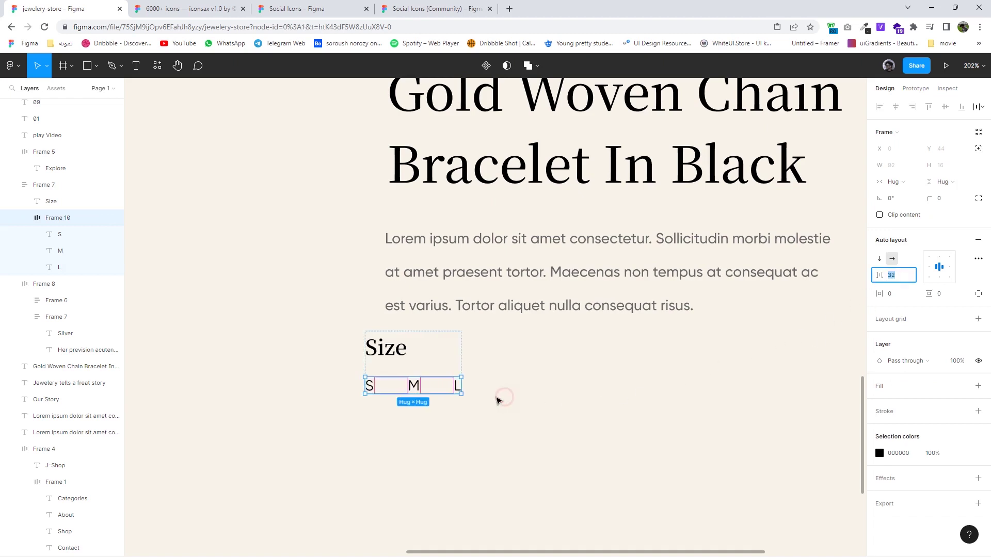
Align the Size group with the paragraph's left edge and copy its text below the sizes
{"action": "left_click", "coordinate": [497, 401]}
{"action": "scroll", "coordinate": [490, 399], "scroll_direction": "down", "scroll_amount": 5}
{"action": "left_click_drag", "start_coordinate": [422, 348], "coordinate": [447, 357]}
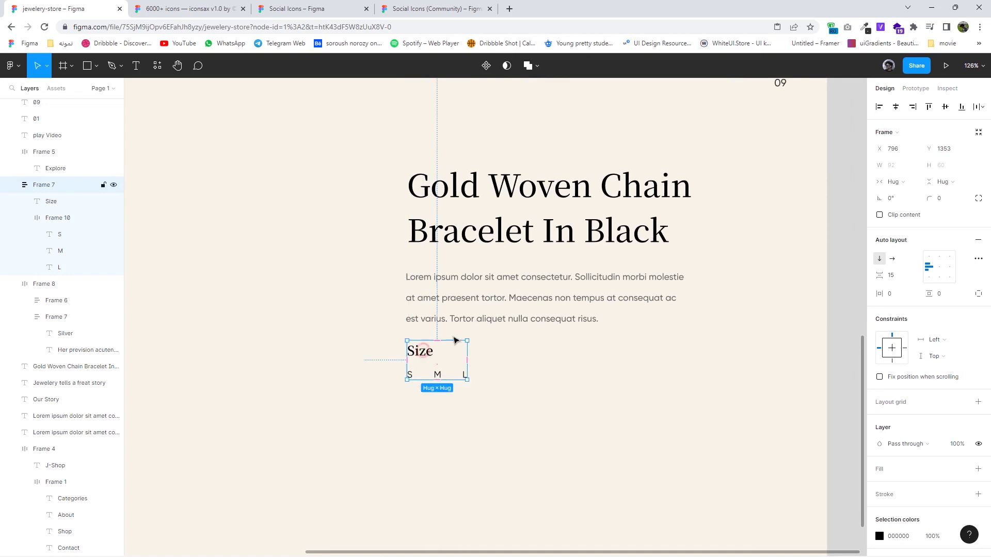
{"action": "left_click_drag", "start_coordinate": [429, 356], "coordinate": [435, 414]}
Copy the M size text below the size row and retype it as 'Add To Cart'
{"action": "double_click", "coordinate": [434, 411]}
{"action": "key", "text": "ctrl+z"}
{"action": "key", "text": "ctrl+z"}
{"action": "left_click", "coordinate": [436, 375]}
{"action": "left_click", "coordinate": [437, 375]}
{"action": "mouse_move", "coordinate": [438, 376]}
{"action": "left_mouse_down"}
{"action": "mouse_move", "coordinate": [466, 376]}
{"action": "mouse_move", "coordinate": [463, 412]}
{"action": "mouse_move", "coordinate": [423, 413]}
{"action": "left_mouse_up"}
{"action": "left_click", "coordinate": [463, 384]}
{"action": "type", "text": "Add To Ca"}
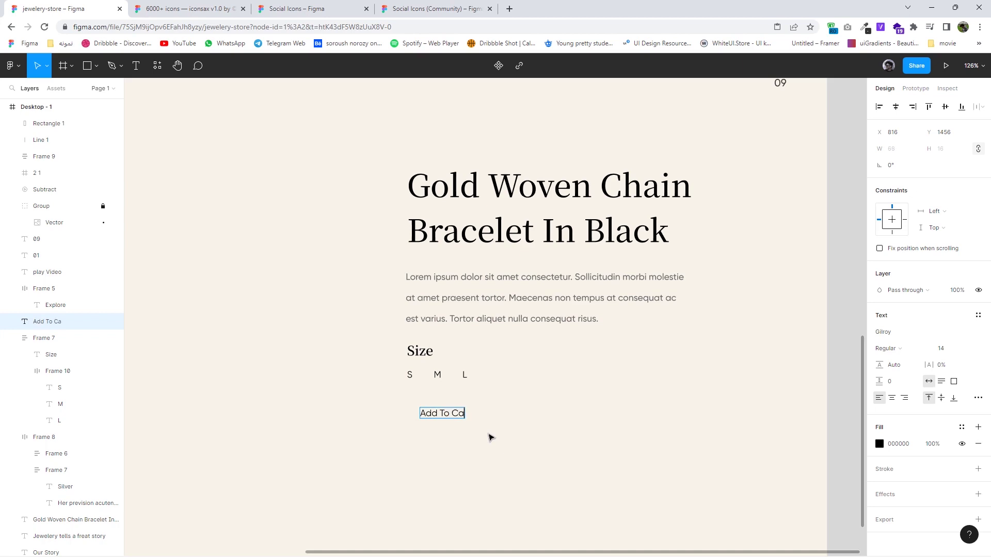
{"action": "type", "text": "rt"}
{"action": "left_click", "coordinate": [504, 452]}
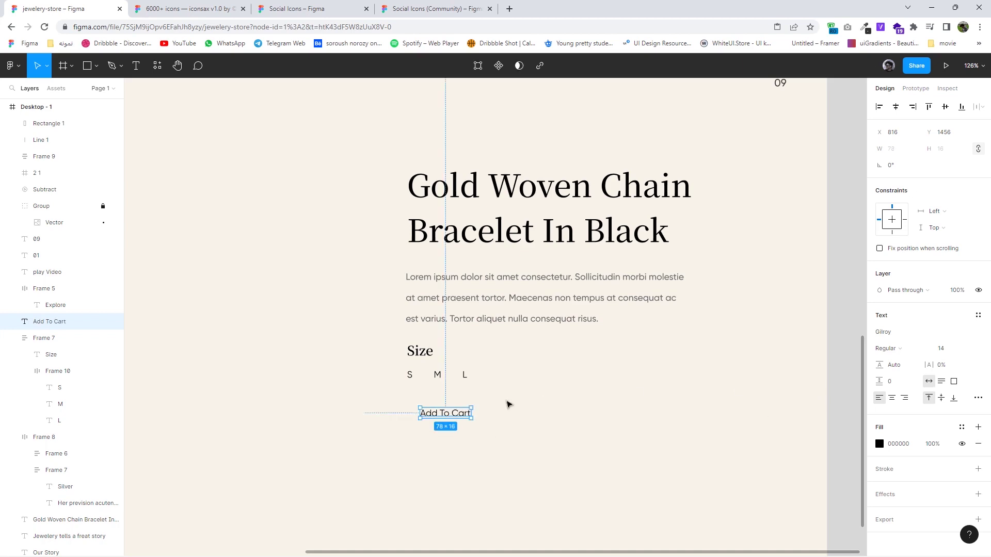
Wrap the label in auto layout, size it 137×42, and fill it 626262 grey
{"action": "right_click", "coordinate": [446, 413]}
{"action": "left_click", "coordinate": [464, 383]}
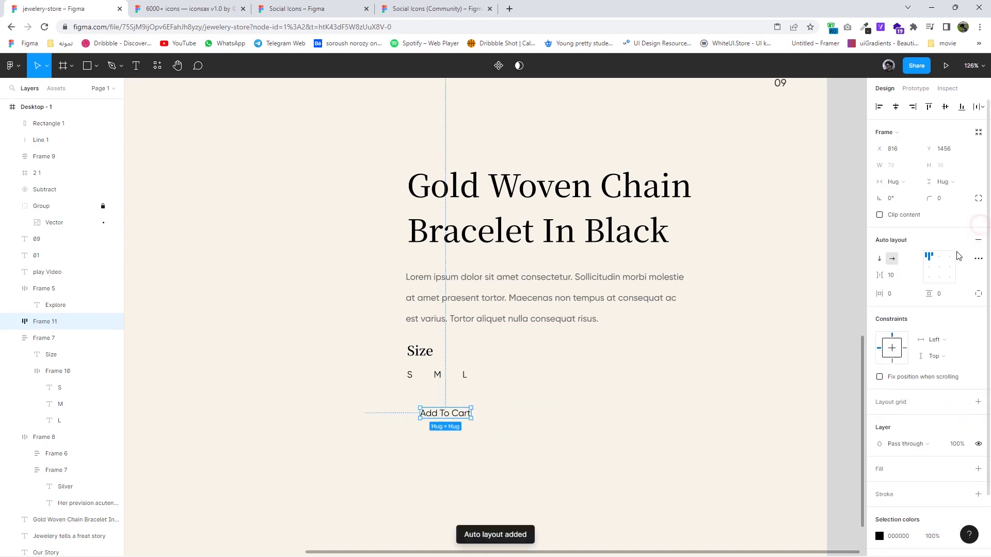
{"action": "mouse_move", "coordinate": [471, 418]}
{"action": "left_mouse_down"}
{"action": "mouse_move", "coordinate": [506, 435]}
{"action": "mouse_move", "coordinate": [454, 420]}
{"action": "left_mouse_up"}
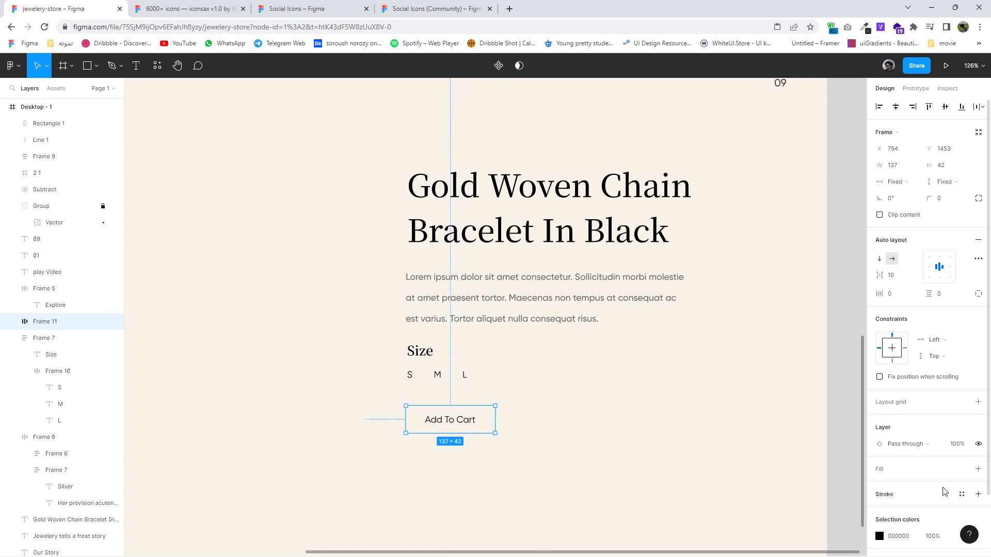
{"action": "left_click", "coordinate": [978, 469]}
{"action": "left_click", "coordinate": [879, 485]}
{"action": "left_click_drag", "start_coordinate": [760, 385], "coordinate": [744, 362]}
Make the Add To Cart label text white (FFFFFF) at Medium weight
{"action": "key", "text": "Return"}
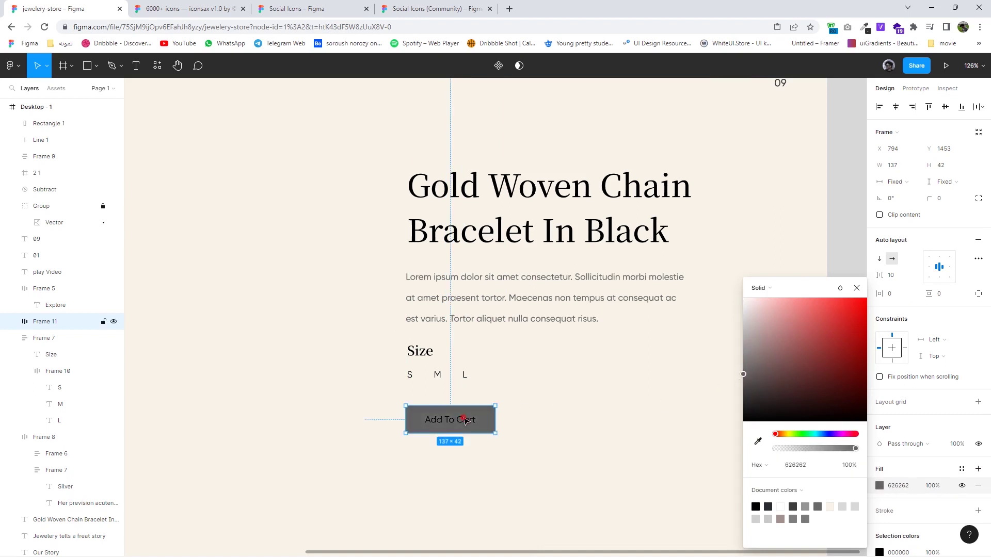
{"action": "left_click", "coordinate": [879, 377]}
{"action": "left_click_drag", "start_coordinate": [753, 320], "coordinate": [683, 301]}
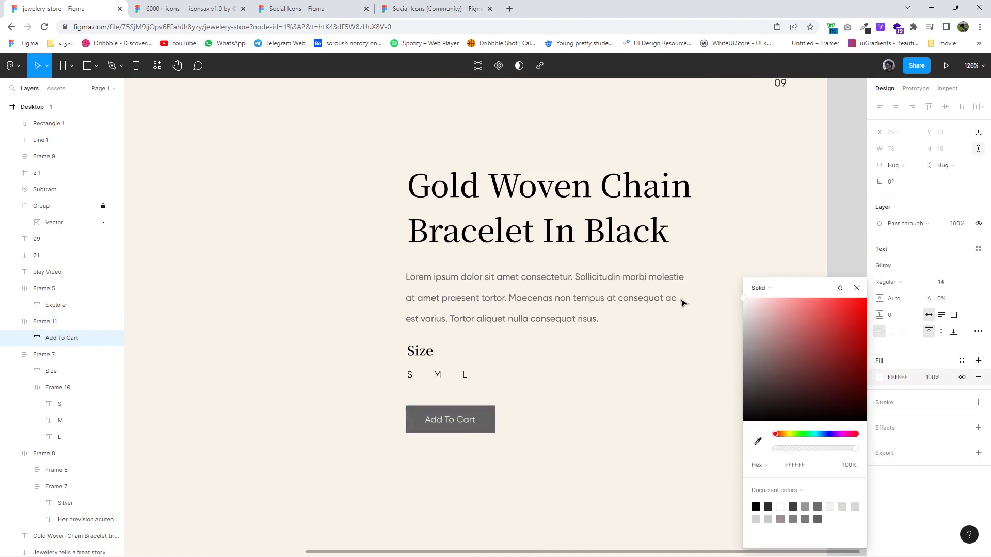
{"action": "left_click", "coordinate": [683, 301]}
{"action": "scroll", "coordinate": [455, 428], "scroll_direction": "up", "scroll_amount": 2}
{"action": "double_click", "coordinate": [455, 427]}
{"action": "left_click", "coordinate": [888, 282]}
{"action": "left_click", "coordinate": [603, 382]}
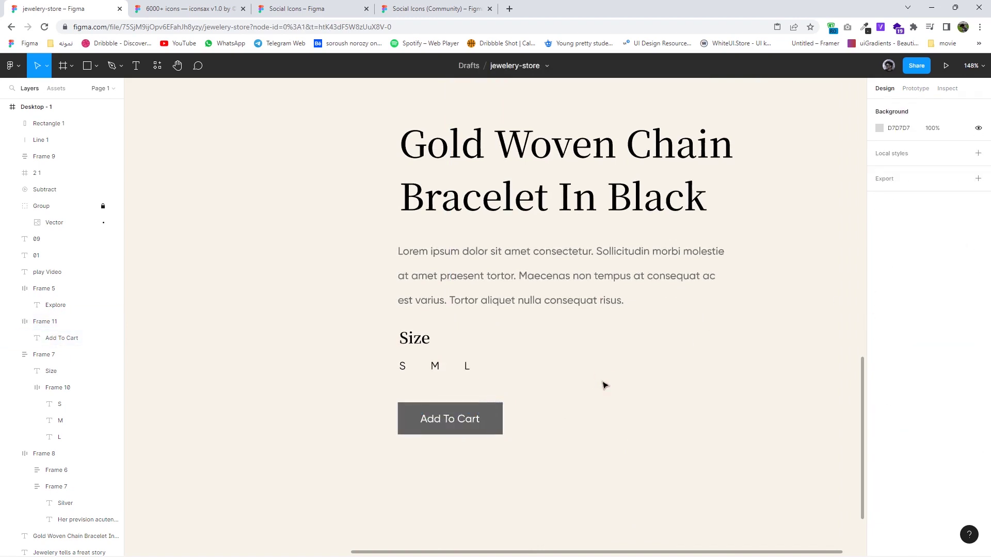
Place a copy of the Size label to the right of the Add To Cart button
{"action": "scroll", "coordinate": [532, 371], "scroll_direction": "down", "scroll_amount": 2}
{"action": "left_click", "coordinate": [405, 378]}
{"action": "double_click", "coordinate": [405, 378]}
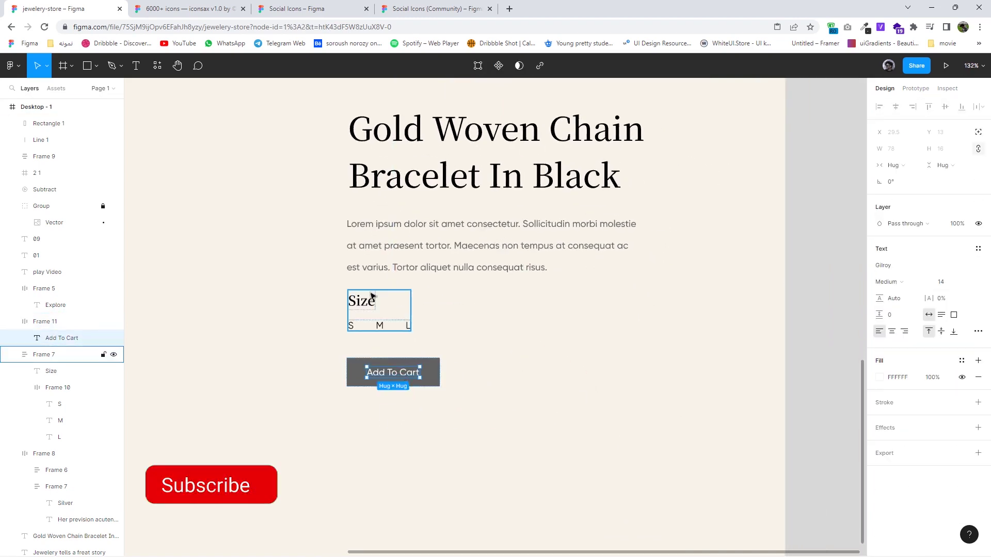
{"action": "left_click", "coordinate": [372, 302]}
{"action": "left_click_drag", "start_coordinate": [363, 305], "coordinate": [507, 376]}
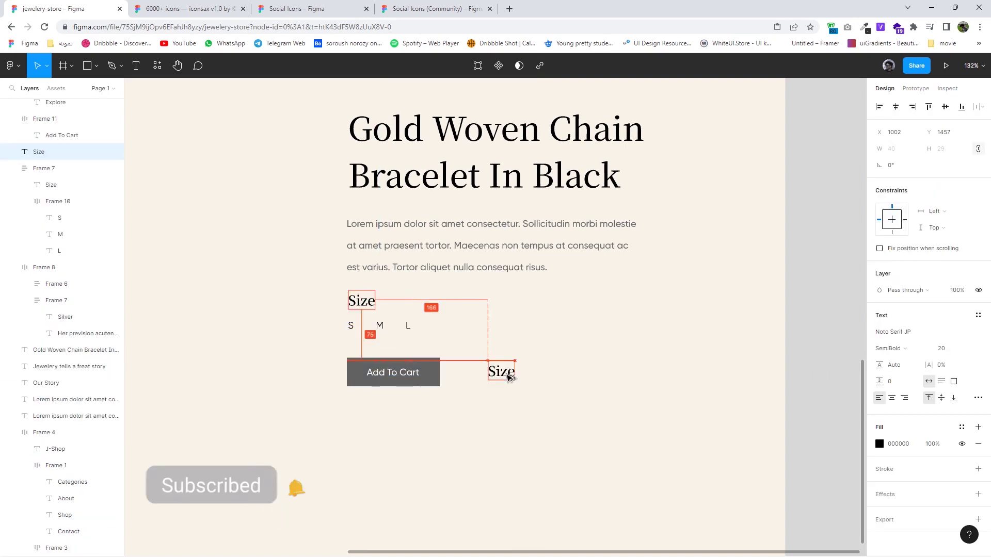
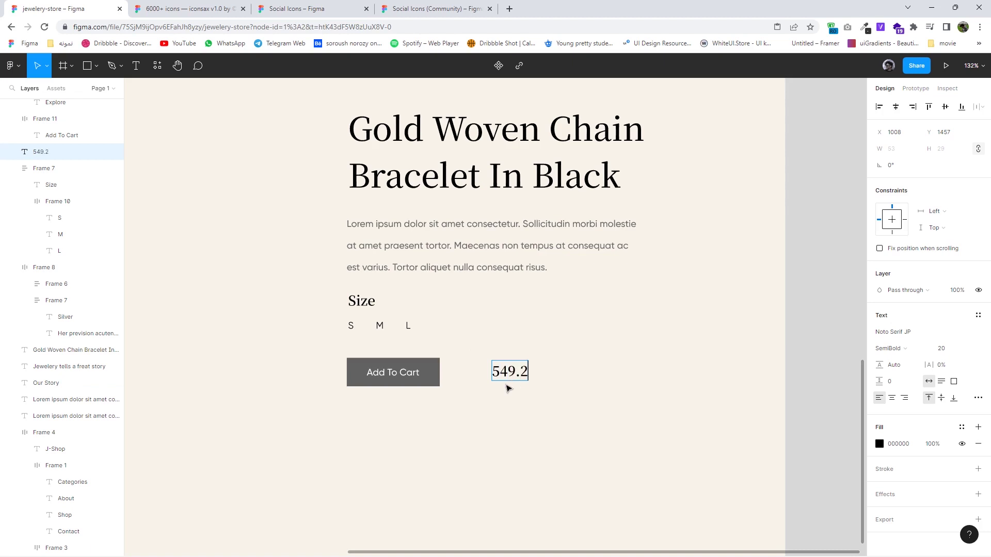
{"action": "type", "text": "9"}
Raise the 549.29 price to font size 32 and move it beside Add To Cart
{"action": "scroll", "coordinate": [570, 412], "scroll_direction": "down", "scroll_amount": 5}
{"action": "left_click", "coordinate": [941, 348]}
{"action": "type", "text": "30"}
{"action": "key", "text": "Return"}
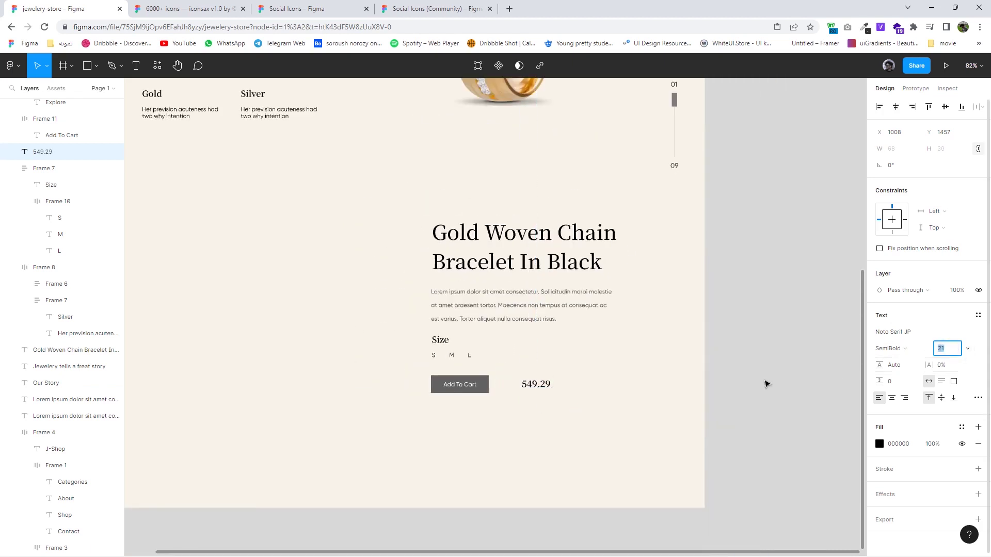
{"action": "key", "text": "Up"}
{"action": "key", "text": "Up"}
{"action": "left_click_drag", "start_coordinate": [559, 391], "coordinate": [552, 388]}
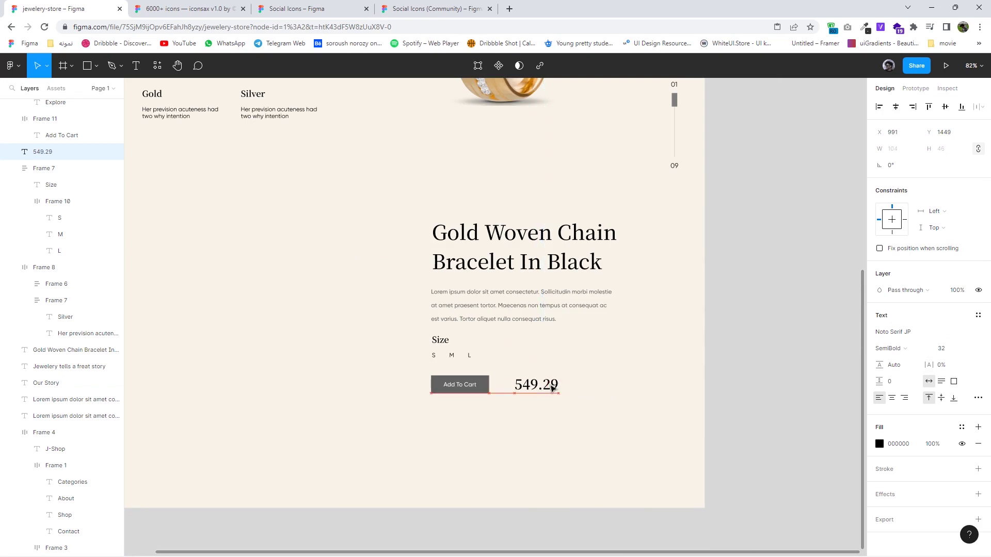
{"action": "left_click", "coordinate": [631, 407]}
Wrap Add To Cart and price in auto layout, then stack sizes above that row
{"action": "scroll", "coordinate": [630, 407], "scroll_direction": "down", "scroll_amount": 2}
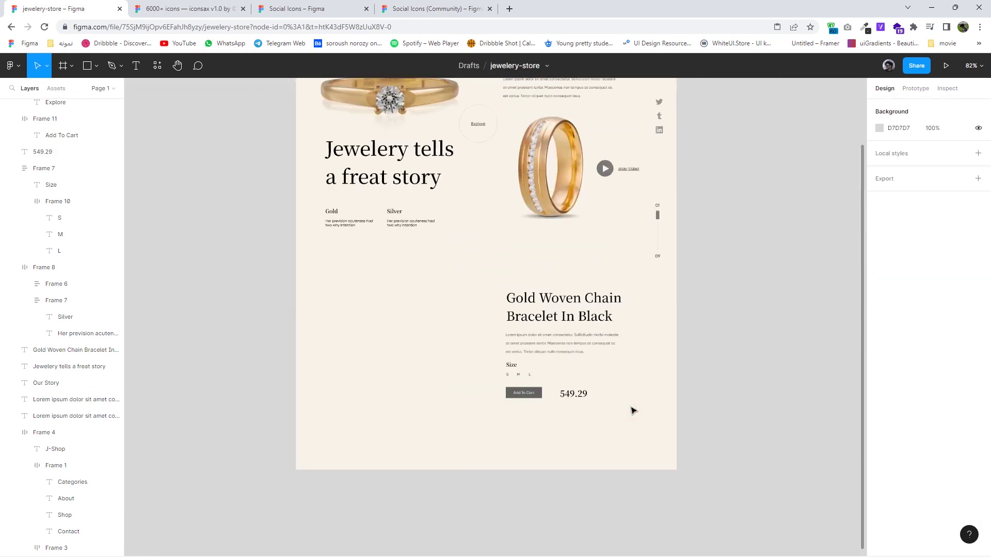
{"action": "scroll", "coordinate": [595, 414], "scroll_direction": "up", "scroll_amount": 3}
{"action": "left_click_drag", "start_coordinate": [565, 401], "coordinate": [486, 379]}
{"action": "key", "text": "shift+a"}
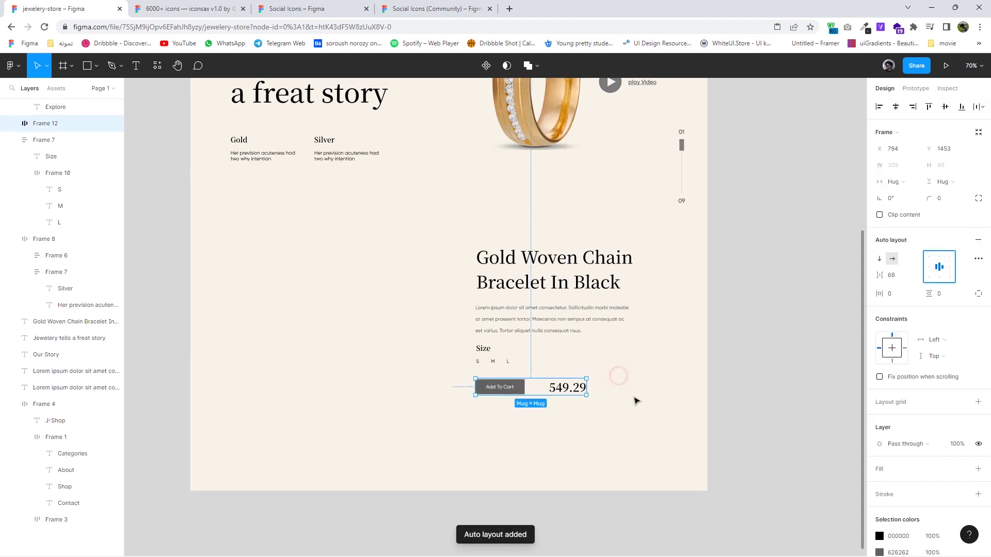
{"action": "left_click", "coordinate": [634, 400]}
{"action": "left_click_drag", "start_coordinate": [489, 360], "coordinate": [489, 365]}
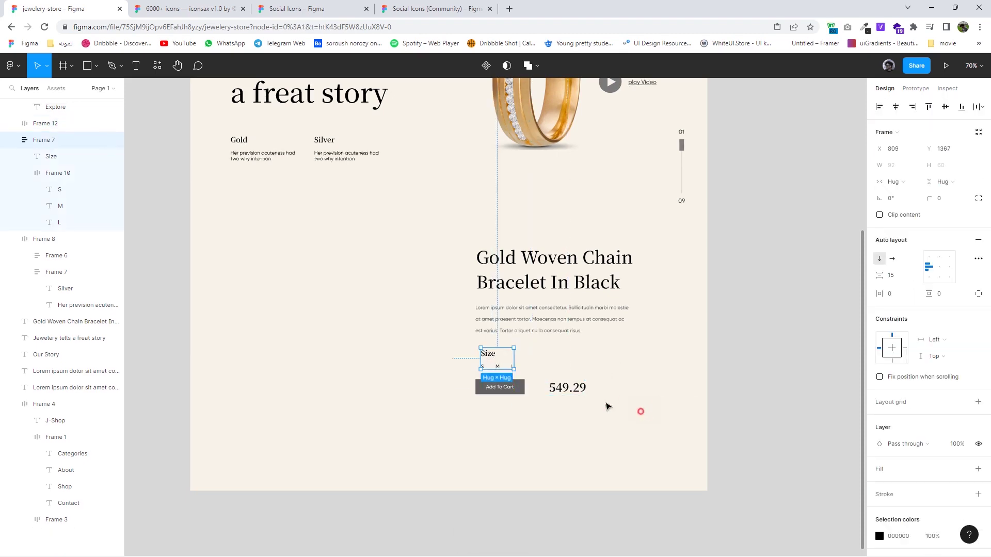
{"action": "left_click_drag", "start_coordinate": [645, 418], "coordinate": [467, 343]}
{"action": "key", "text": "shift+a"}
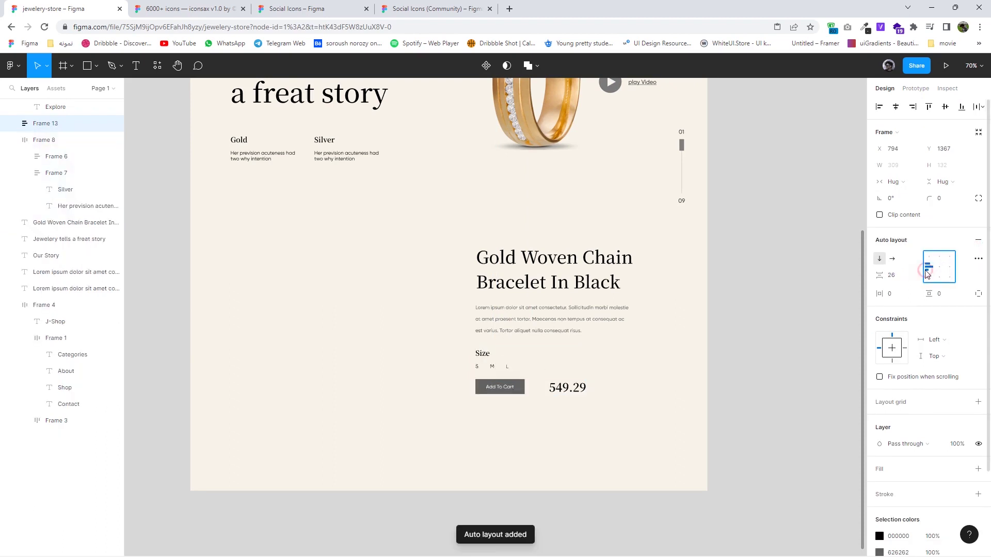
Auto-layout the heading with its description, then stack it with the purchase block
{"action": "left_click", "coordinate": [567, 319]}
{"action": "left_click", "coordinate": [683, 325]}
{"action": "left_click", "coordinate": [511, 259]}
{"action": "left_click", "coordinate": [567, 319], "text": "shift"}
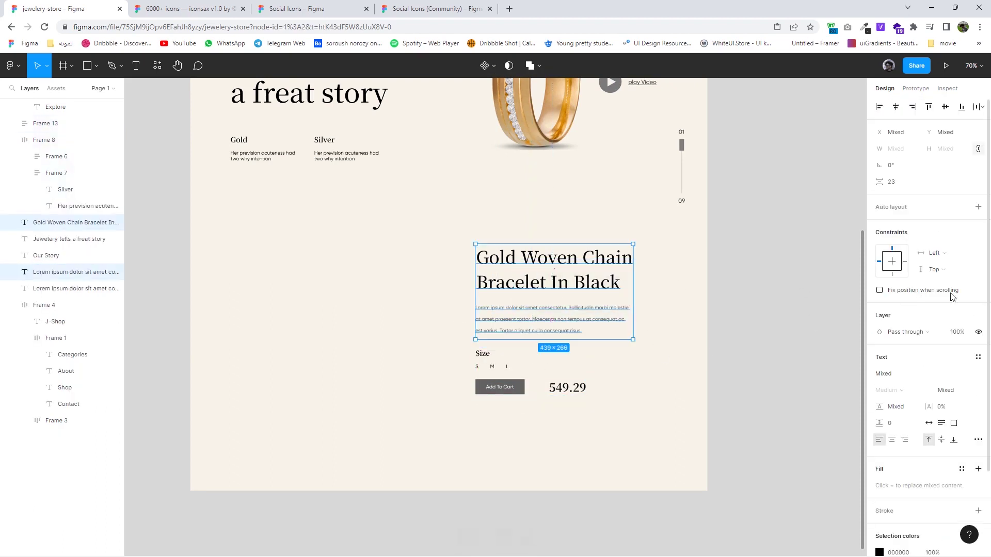
{"action": "left_click", "coordinate": [978, 207]}
{"action": "left_click", "coordinate": [668, 397]}
{"action": "left_click", "coordinate": [532, 371]}
{"action": "left_click", "coordinate": [552, 309], "text": "shift"}
{"action": "left_click", "coordinate": [977, 257]}
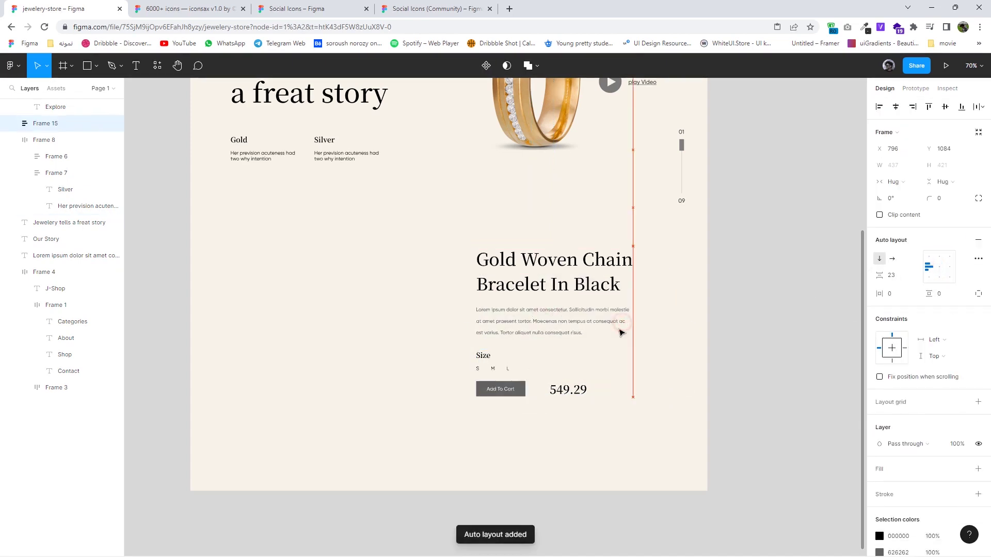
Import the bracelet photo and place it left of the product text
{"action": "left_click_drag", "start_coordinate": [623, 329], "coordinate": [612, 340]}
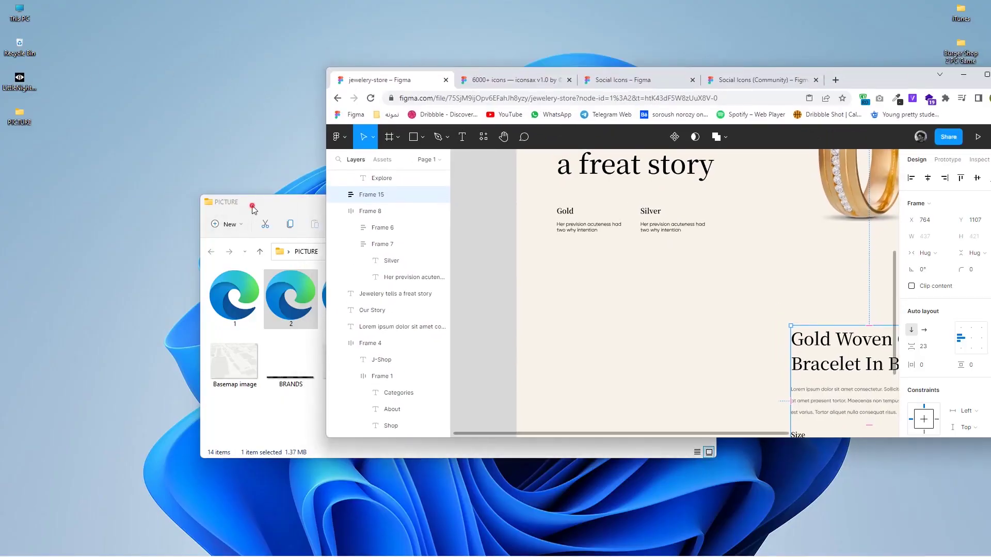
{"action": "left_click", "coordinate": [253, 206]}
{"action": "left_click_drag", "start_coordinate": [401, 354], "coordinate": [794, 282]}
{"action": "double_click", "coordinate": [747, 3]}
{"action": "left_click_drag", "start_coordinate": [511, 192], "coordinate": [366, 320]}
Shift the text block right, then centre bracelet and text together on the page
{"action": "left_click", "coordinate": [511, 332]}
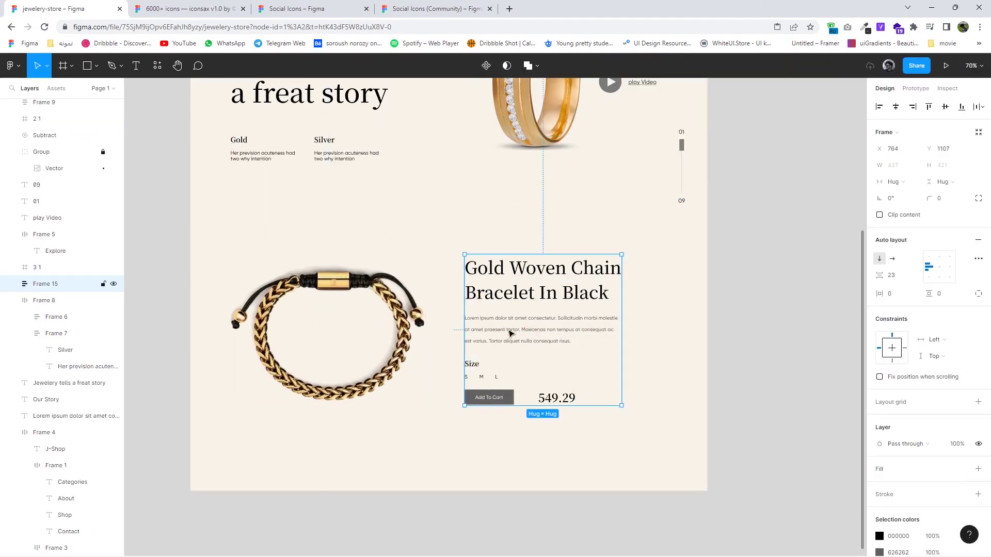
{"action": "left_click_drag", "start_coordinate": [510, 332], "coordinate": [526, 334]}
{"action": "left_click", "coordinate": [672, 395]}
{"action": "left_click_drag", "start_coordinate": [671, 405], "coordinate": [310, 310]}
{"action": "left_click_drag", "start_coordinate": [421, 336], "coordinate": [436, 333]}
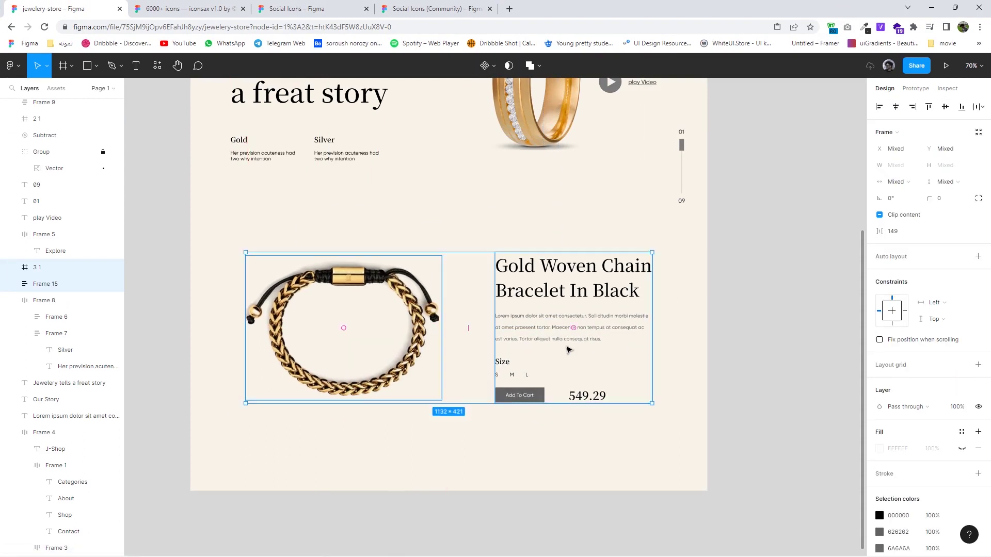
Check the layout and nudge the bracelet section slightly higher
{"action": "scroll", "coordinate": [568, 350], "scroll_direction": "down", "scroll_amount": 3}
{"action": "scroll", "coordinate": [572, 359], "scroll_direction": "down", "scroll_amount": 2}
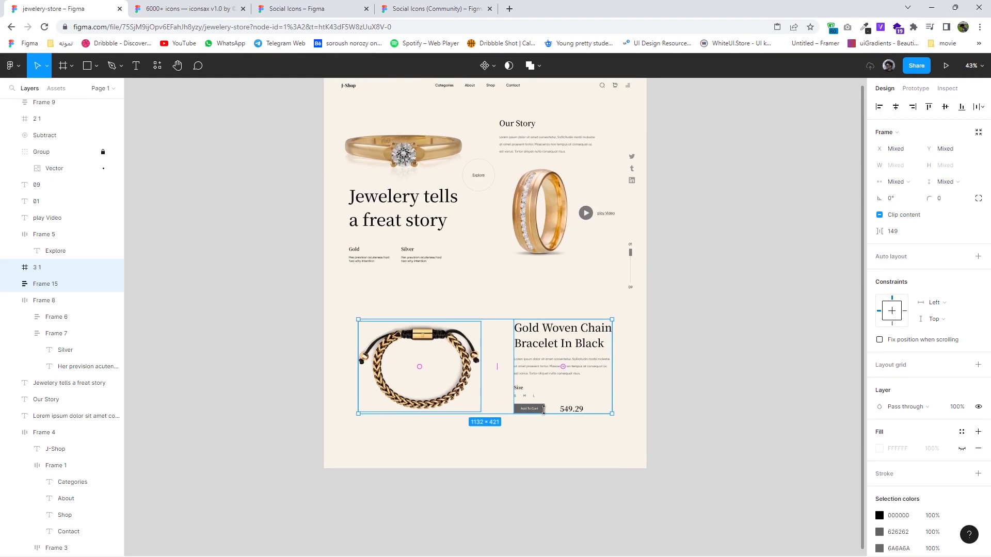
{"action": "scroll", "coordinate": [543, 410], "scroll_direction": "up", "scroll_amount": 3}
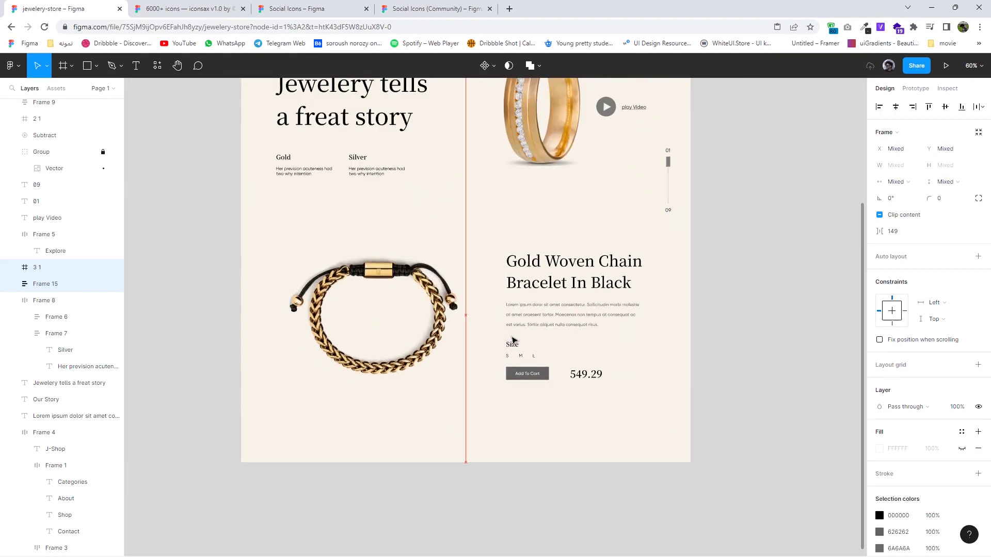
{"action": "scroll", "coordinate": [546, 345], "scroll_direction": "up", "scroll_amount": 1}
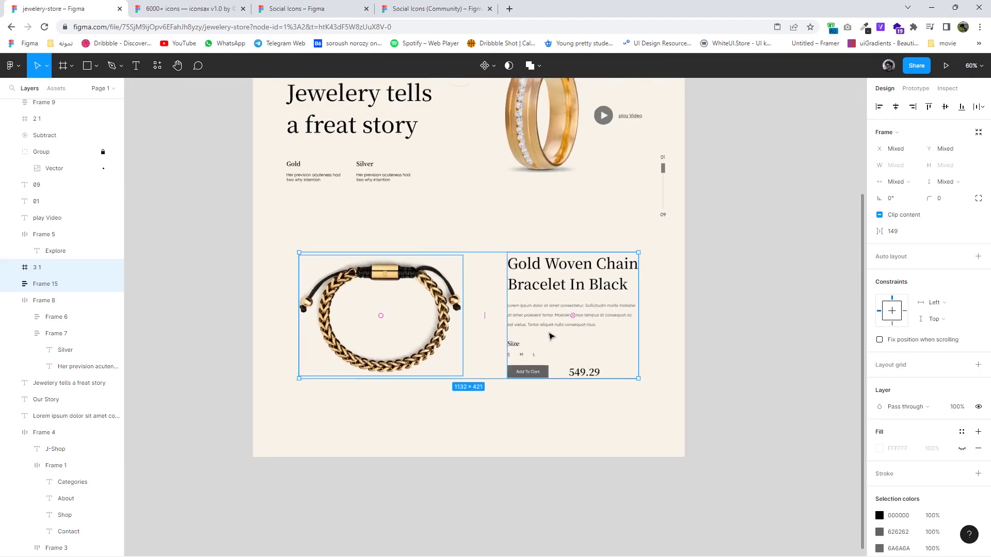
{"action": "scroll", "coordinate": [556, 353], "scroll_direction": "up", "scroll_amount": 3}
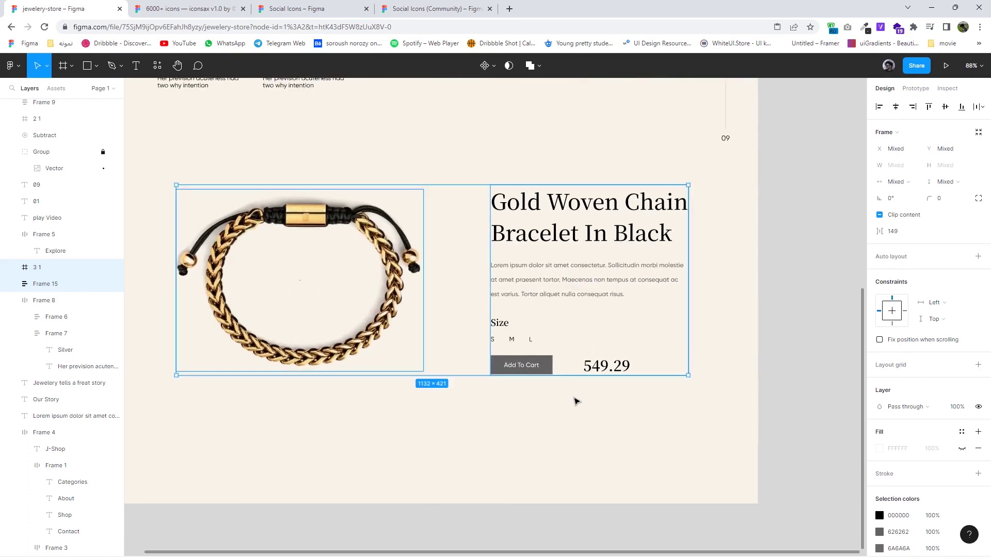
{"action": "scroll", "coordinate": [581, 420], "scroll_direction": "down", "scroll_amount": 4}
{"action": "mouse_move", "coordinate": [693, 391]}
{"action": "left_mouse_down"}
{"action": "mouse_move", "coordinate": [619, 346]}
{"action": "mouse_move", "coordinate": [679, 358]}
{"action": "left_mouse_up"}
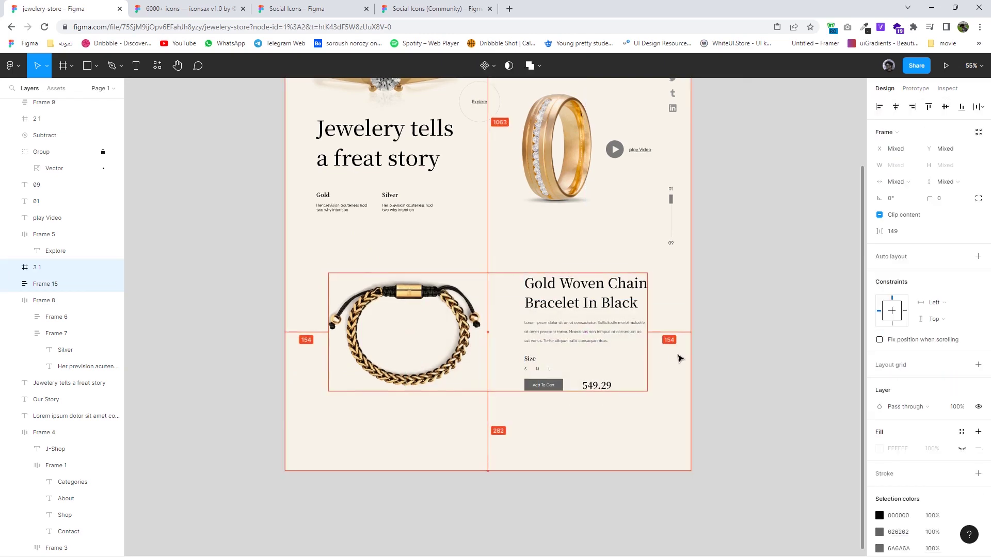
{"action": "mouse_move", "coordinate": [573, 329]}
{"action": "left_click_drag", "start_coordinate": [577, 336], "coordinate": [577, 334]}
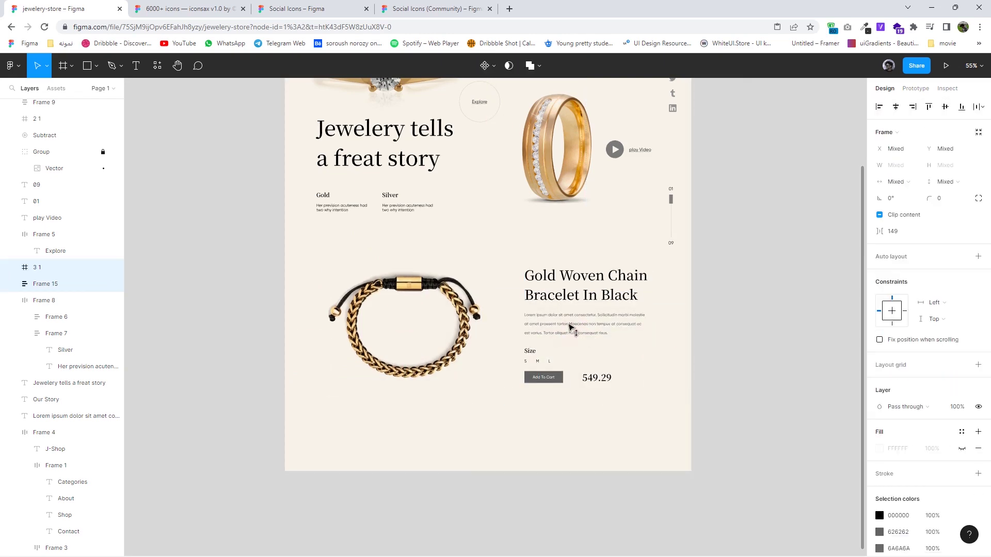
Extend the Desktop frame to 2180 tall and duplicate the product block below
{"action": "scroll", "coordinate": [685, 338], "scroll_direction": "down", "scroll_amount": 3}
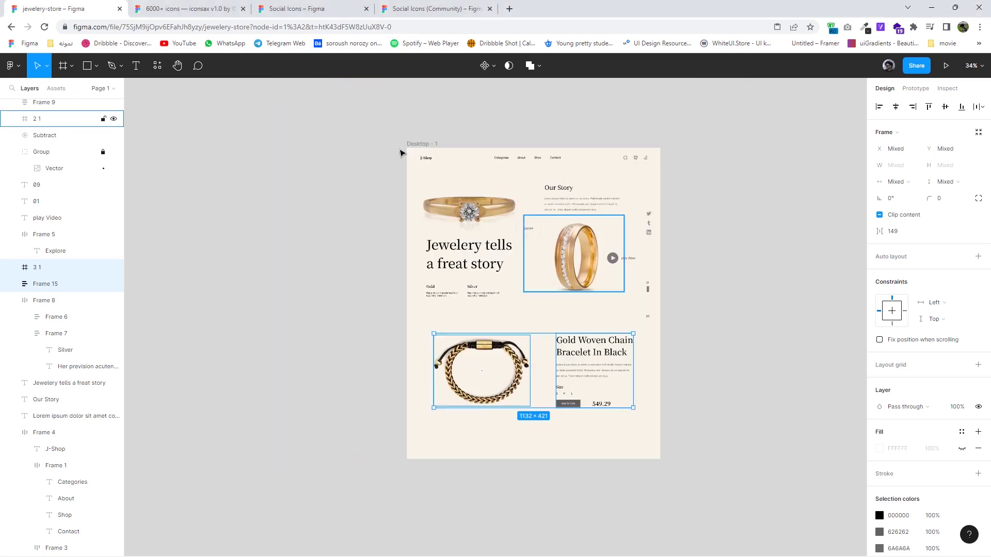
{"action": "left_click", "coordinate": [405, 151]}
{"action": "scroll", "coordinate": [552, 364], "scroll_direction": "down", "scroll_amount": 2}
{"action": "left_click_drag", "start_coordinate": [553, 358], "coordinate": [559, 434]}
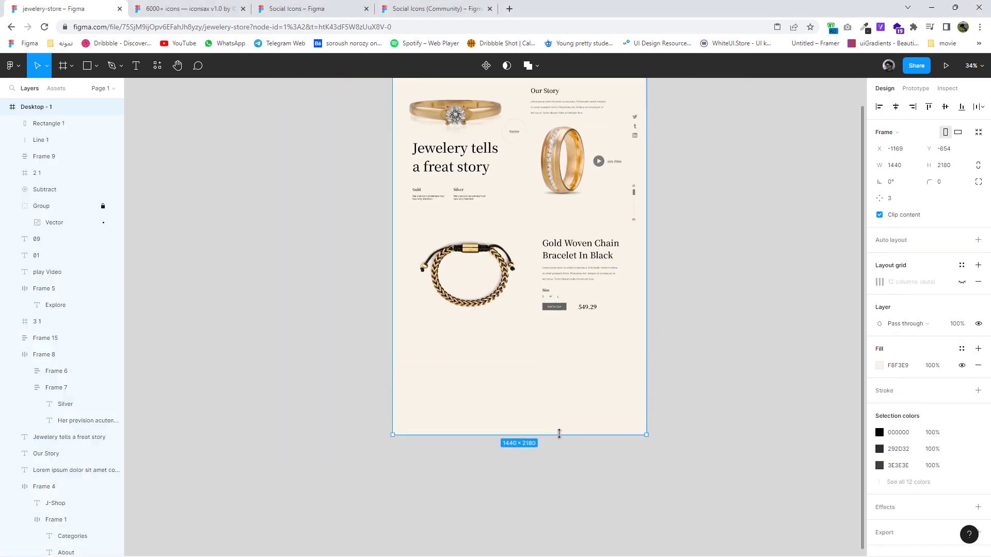
{"action": "left_click", "coordinate": [580, 288]}
{"action": "mouse_move", "coordinate": [569, 296]}
{"action": "left_mouse_down"}
{"action": "mouse_move", "coordinate": [518, 376]}
{"action": "mouse_move", "coordinate": [463, 380]}
{"action": "left_mouse_up"}
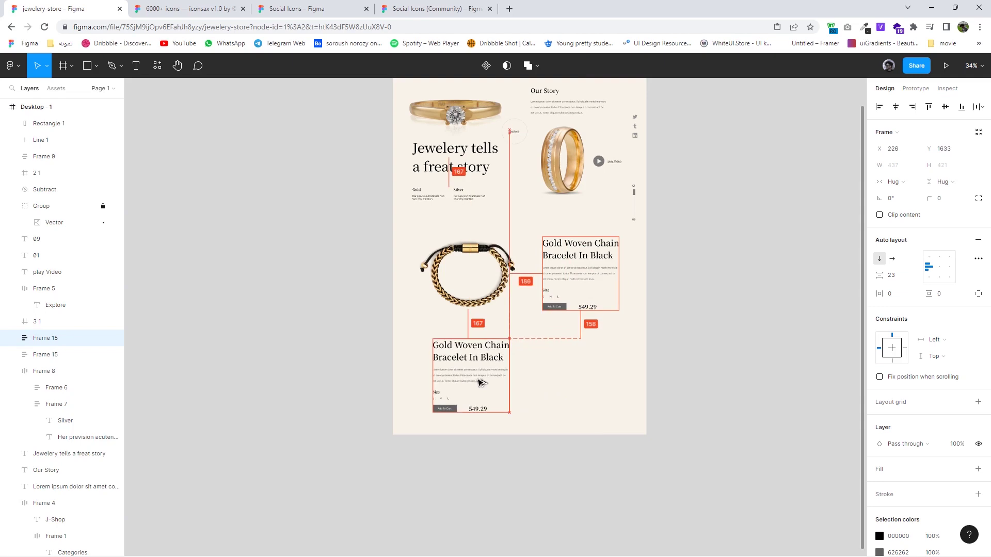
{"action": "scroll", "coordinate": [463, 380], "scroll_direction": "up", "scroll_amount": 2}
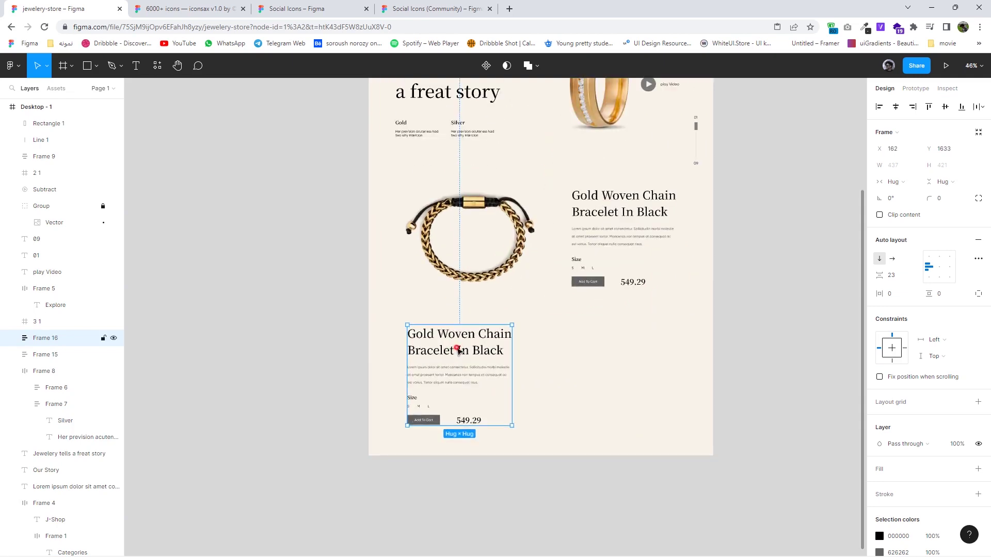
Retype the copied heading as 'Gold Black Coral Ring'
{"action": "double_click", "coordinate": [459, 347]}
{"action": "type", "text": "Gold Black Co"}
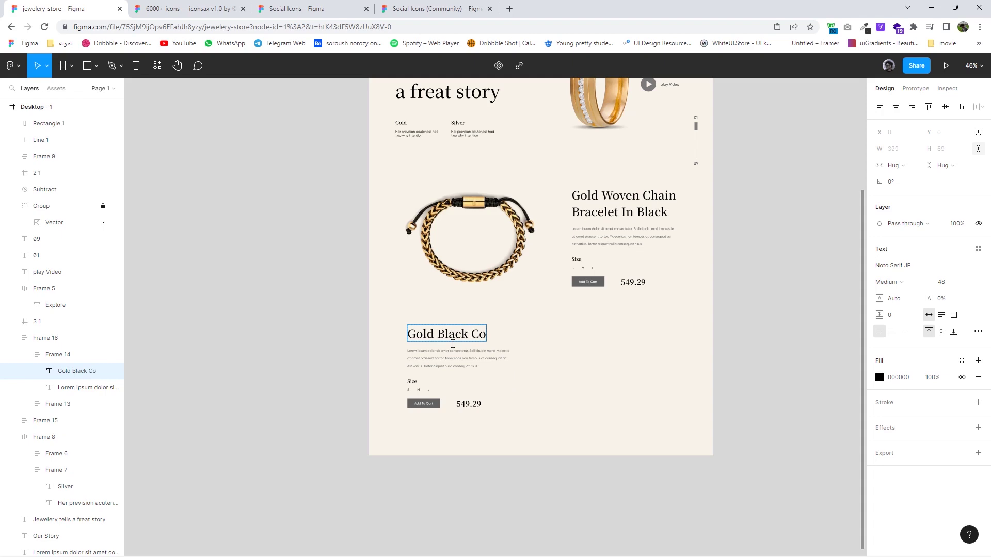
{"action": "type", "text": "ral"}
{"action": "key", "text": "Return"}
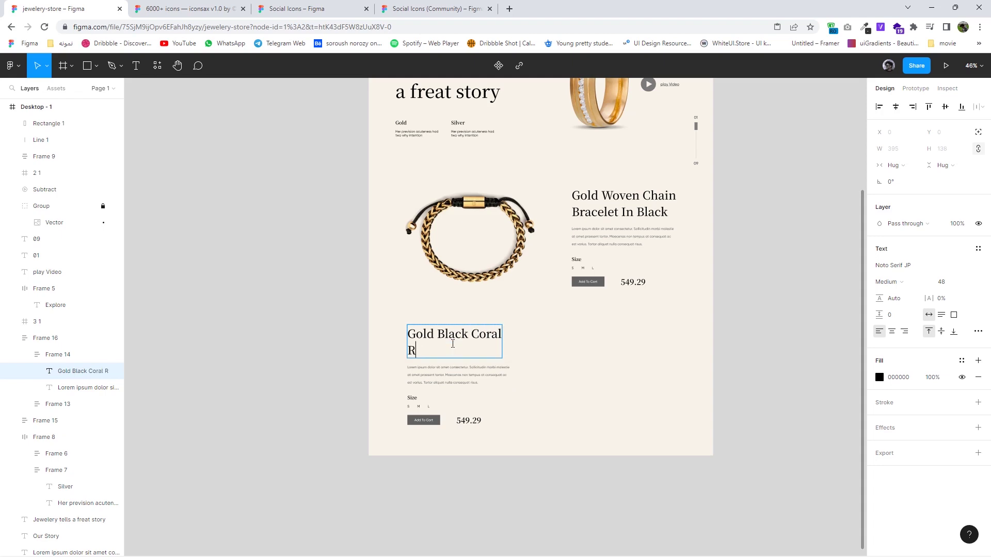
{"action": "key", "text": "Escape"}
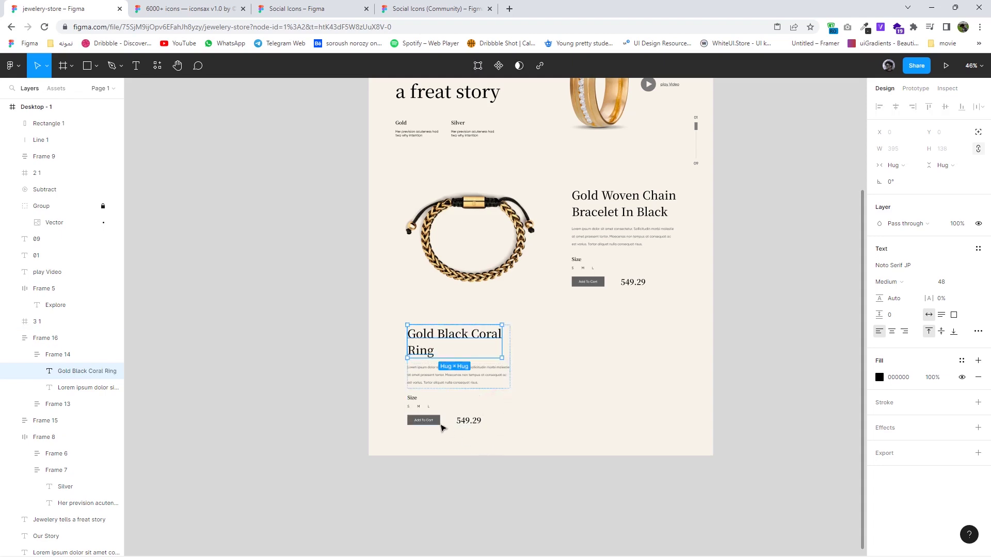
{"action": "scroll", "coordinate": [423, 427], "scroll_direction": "up", "scroll_amount": 5}
{"action": "double_click", "coordinate": [442, 424]}
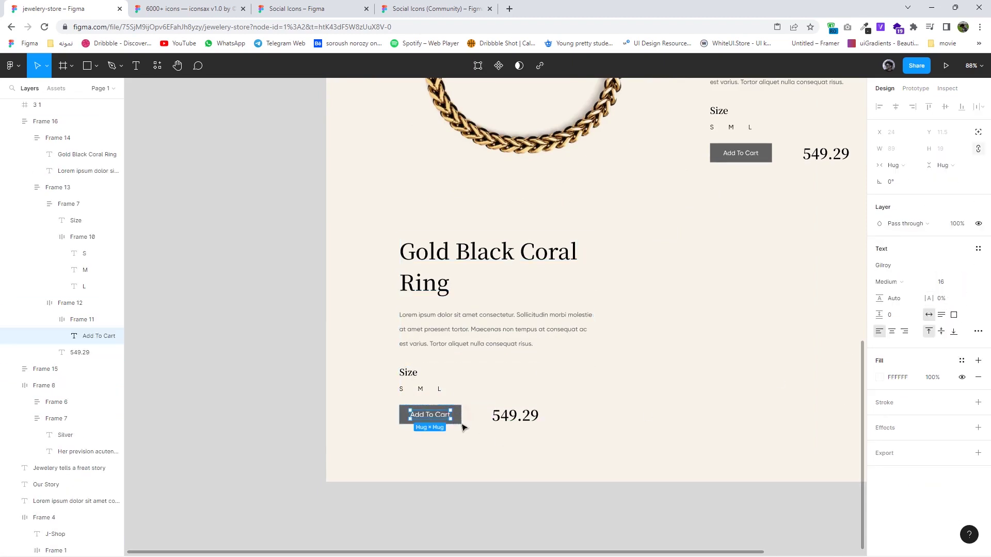
Enlarge the copied Add To Cart button to 166×55
{"action": "left_click", "coordinate": [460, 424]}
{"action": "left_click_drag", "start_coordinate": [463, 425], "coordinate": [476, 431]}
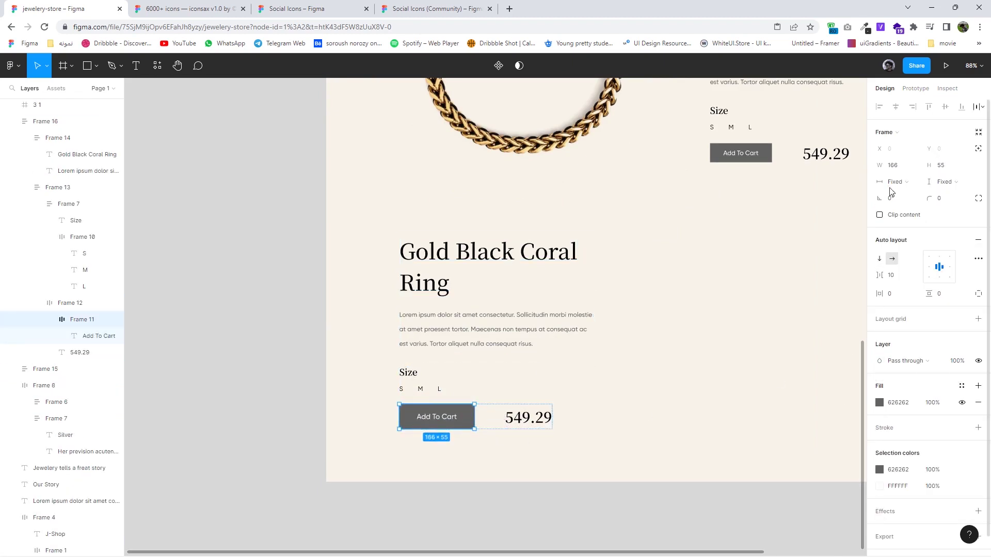
{"action": "right_click", "coordinate": [894, 166]}
{"action": "left_click", "coordinate": [807, 208]}
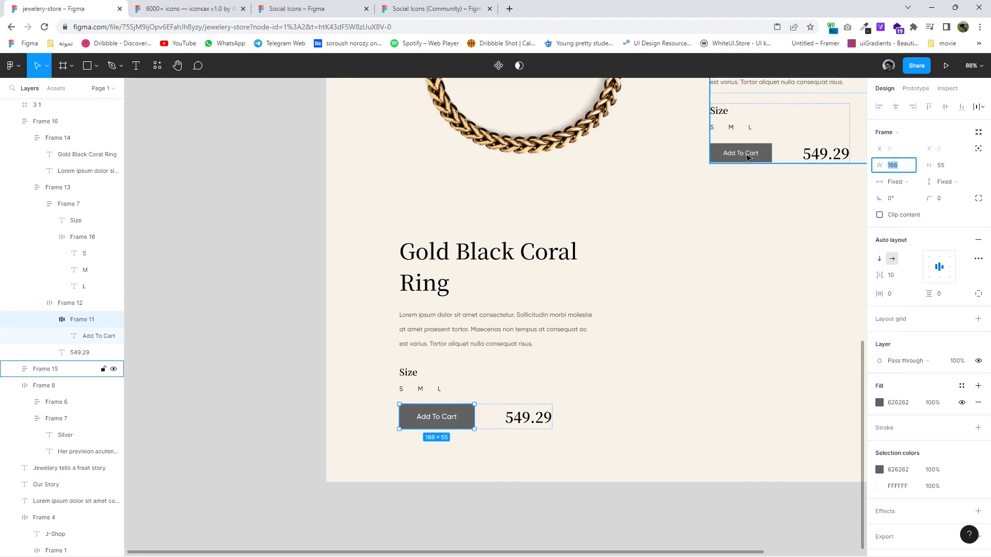
Set the bracelet's Add To Cart button width to 165
{"action": "double_click", "coordinate": [447, 420]}
{"action": "left_click", "coordinate": [741, 153]}
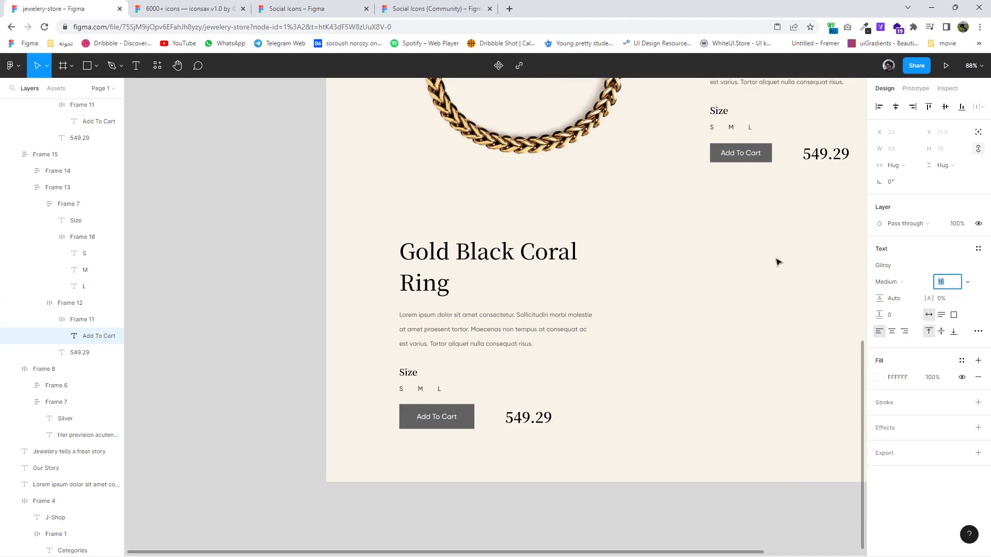
{"action": "left_click", "coordinate": [771, 154]}
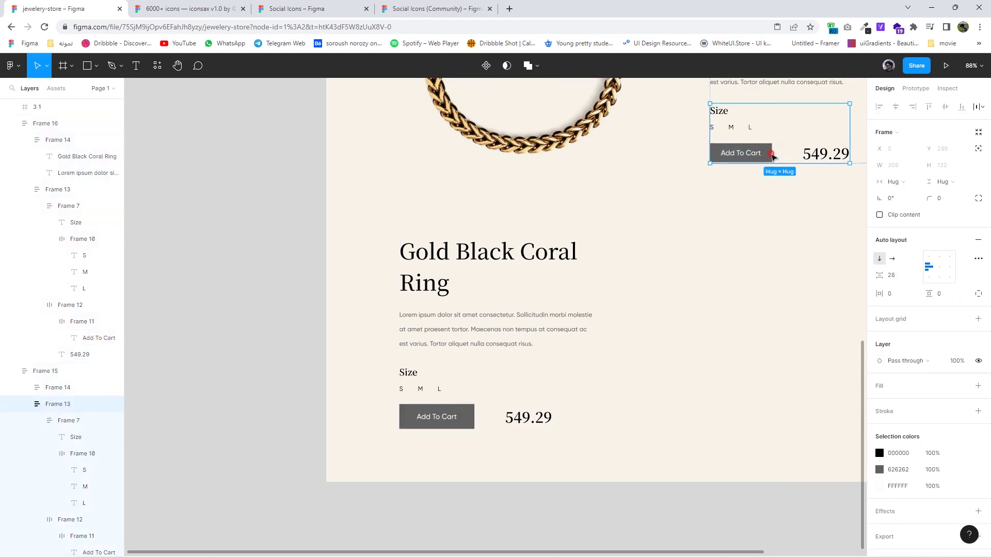
{"action": "left_click", "coordinate": [769, 157]}
{"action": "left_click", "coordinate": [900, 166]}
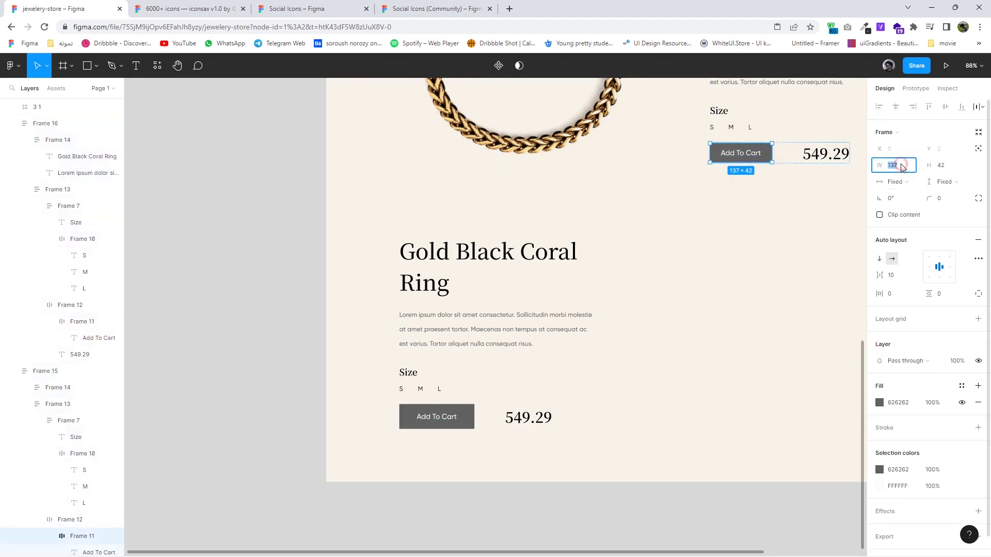
{"action": "type", "text": "165"}
{"action": "key", "text": "Return"}
Copy the ring button's 55 height onto the bracelet's Add To Cart button
{"action": "left_click", "coordinate": [464, 423]}
{"action": "double_click", "coordinate": [464, 423]}
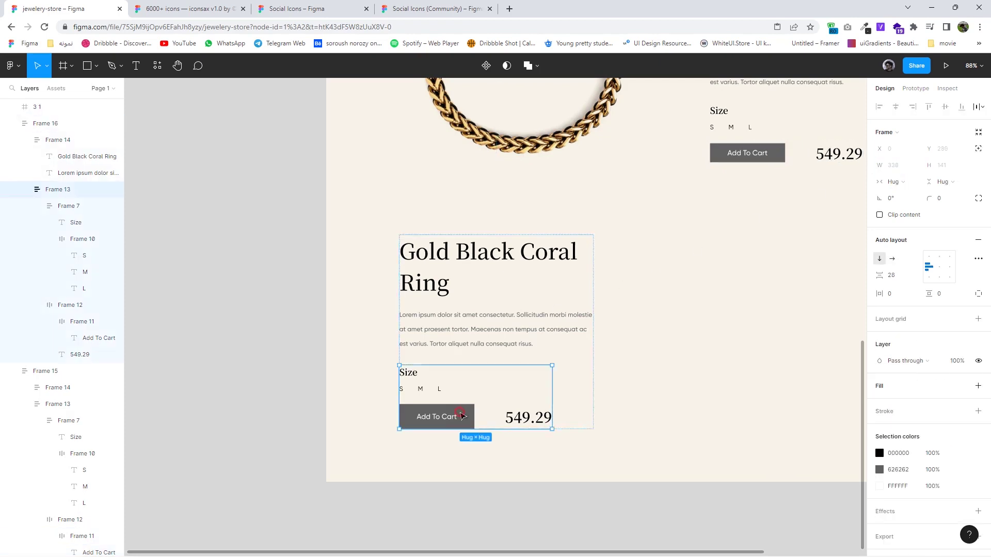
{"action": "left_click", "coordinate": [465, 424]}
{"action": "right_click", "coordinate": [939, 167]}
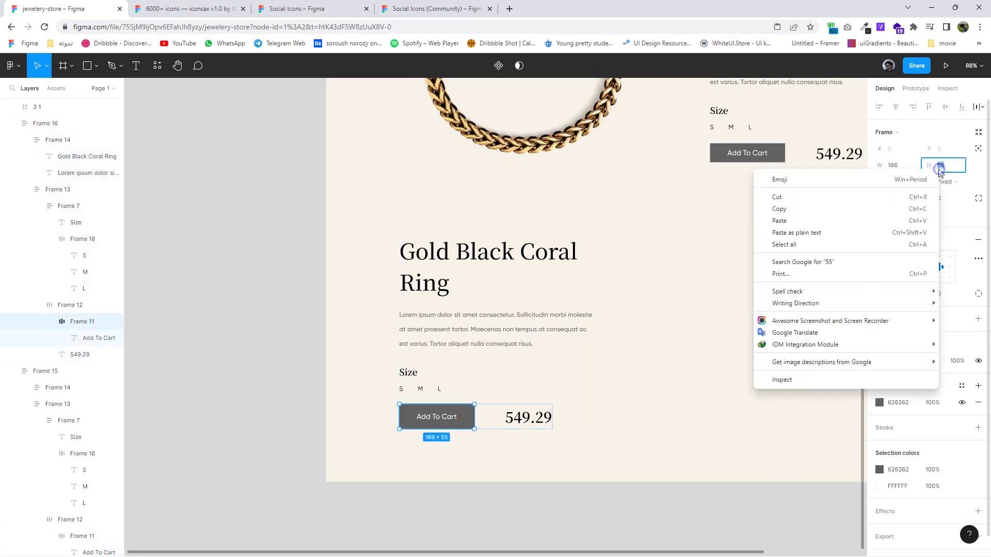
{"action": "left_click", "coordinate": [836, 204]}
{"action": "left_click", "coordinate": [761, 155]}
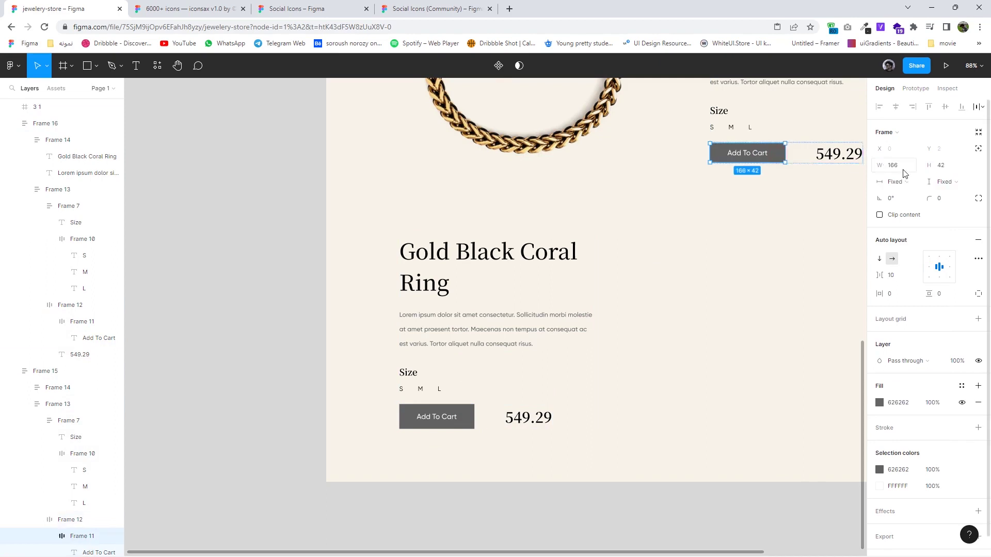
{"action": "key", "text": "Return"}
{"action": "left_click", "coordinate": [790, 256]}
{"action": "scroll", "coordinate": [677, 312], "scroll_direction": "down", "scroll_amount": 5, "text": "ctrl"}
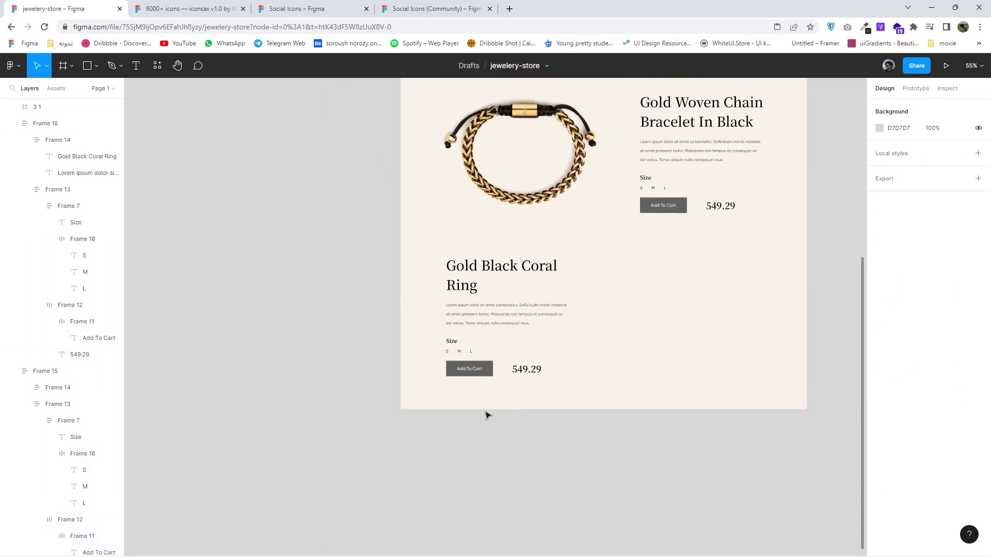
{"action": "double_click", "coordinate": [525, 368]}
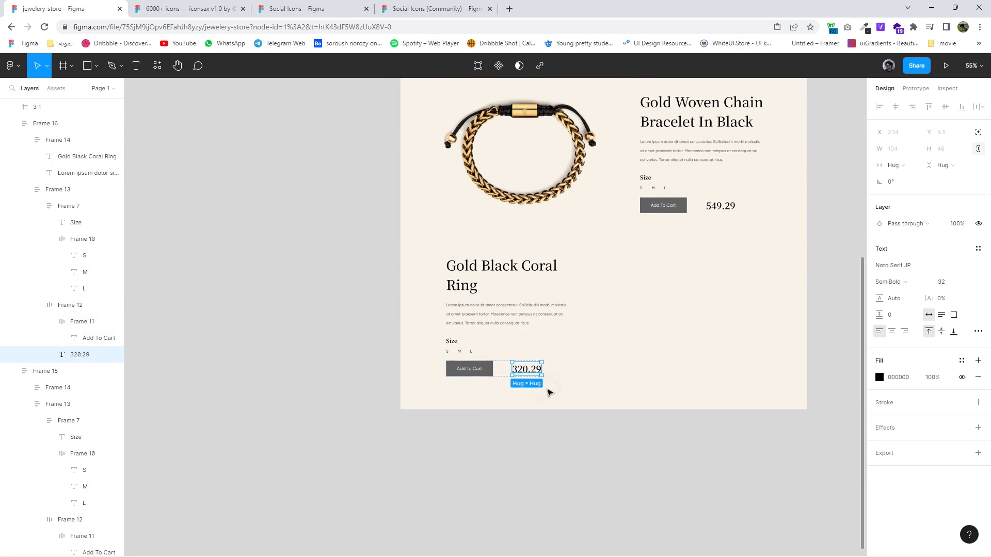
Paste the ring image into the design, then delete the misplaced copy
{"action": "scroll", "coordinate": [549, 392], "scroll_direction": "down", "scroll_amount": 3, "text": "ctrl"}
{"action": "key", "text": "Escape"}
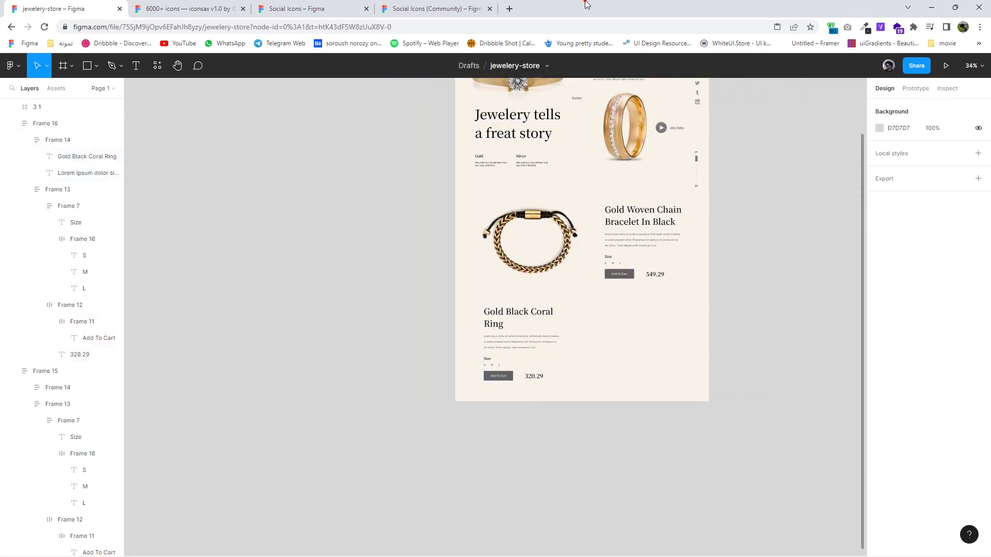
{"action": "double_click", "coordinate": [585, 5]}
{"action": "left_click", "coordinate": [227, 289]}
{"action": "left_click", "coordinate": [752, 312]}
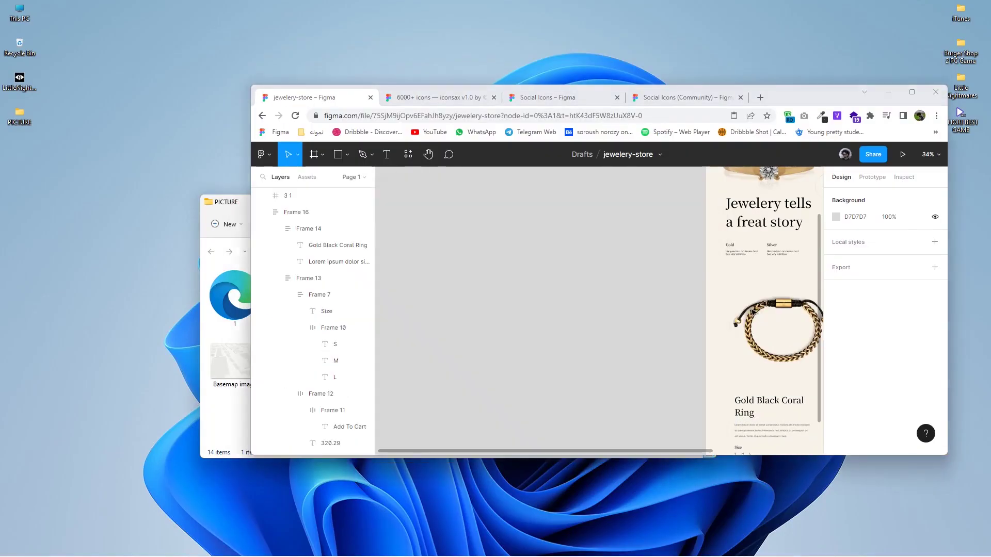
{"action": "key", "text": "super+Up"}
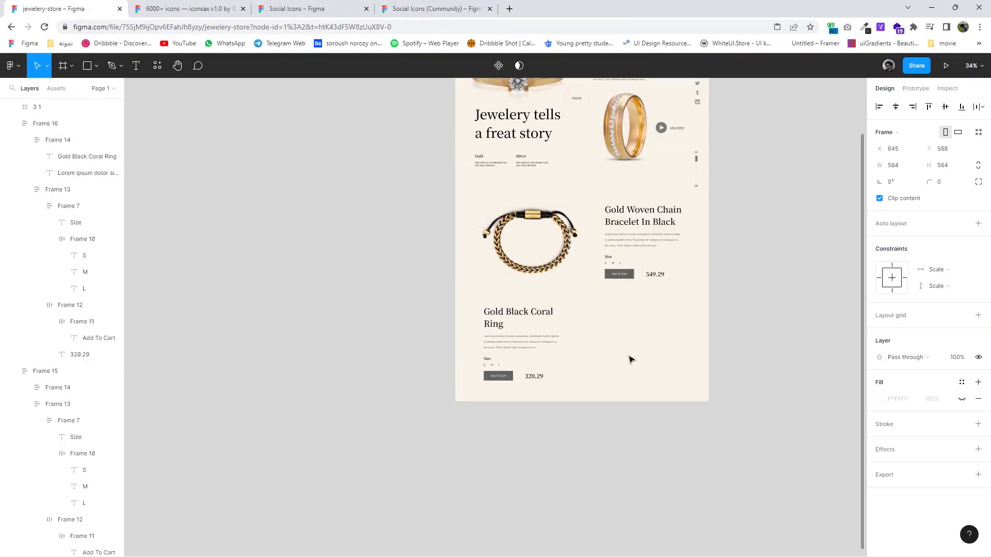
{"action": "key", "text": "ctrl+v"}
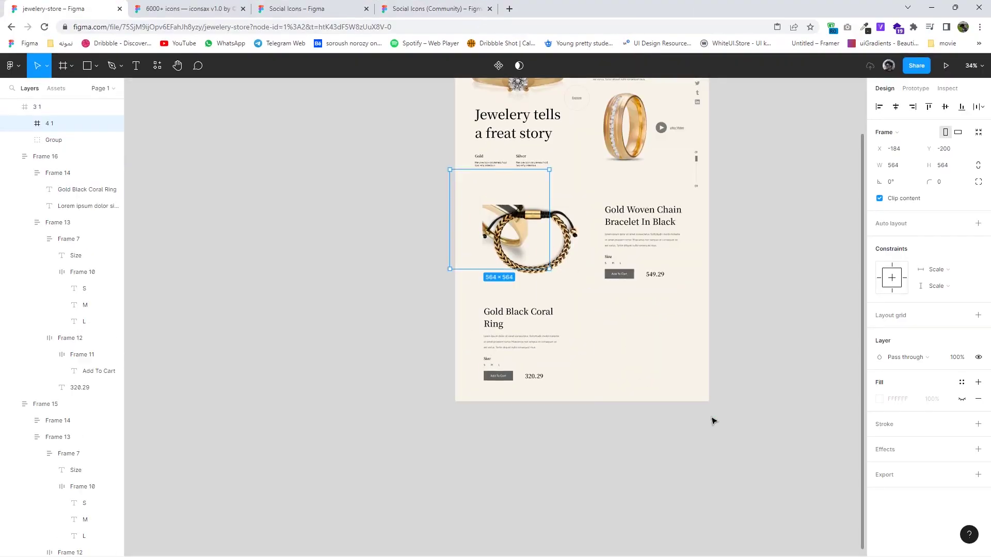
{"action": "key", "text": "Delete"}
Import the black-striped ring photo and place it beside the ring details
{"action": "double_click", "coordinate": [579, 11]}
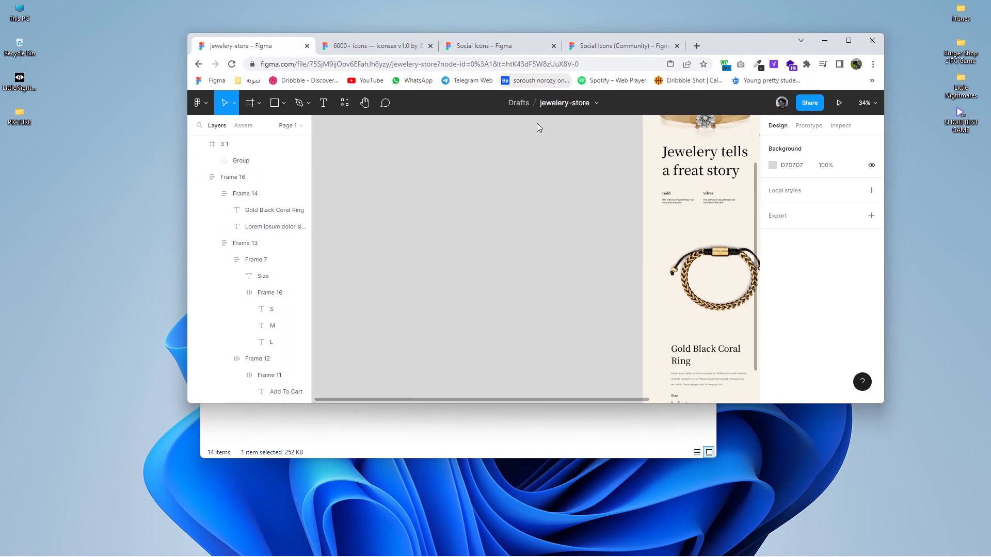
{"action": "left_click", "coordinate": [555, 442]}
{"action": "mouse_move", "coordinate": [403, 297]}
{"action": "left_mouse_down"}
{"action": "mouse_move", "coordinate": [627, 172]}
{"action": "mouse_move", "coordinate": [637, 183]}
{"action": "mouse_move", "coordinate": [570, 272]}
{"action": "left_mouse_up"}
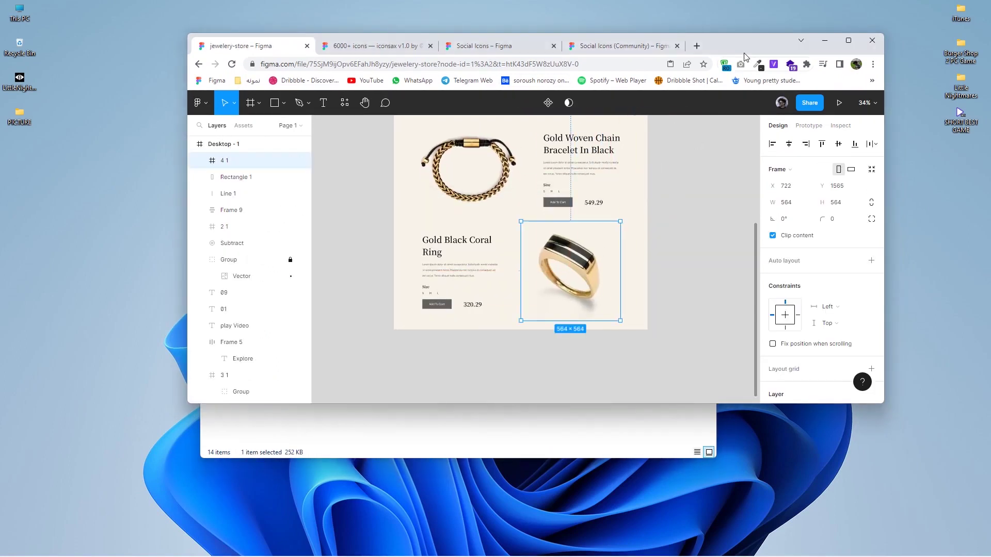
{"action": "double_click", "coordinate": [744, 57]}
{"action": "scroll", "coordinate": [380, 294], "scroll_direction": "up", "scroll_amount": 3}
{"action": "scroll", "coordinate": [502, 310], "scroll_direction": "up", "scroll_amount": 2}
{"action": "left_click_drag", "start_coordinate": [502, 310], "coordinate": [534, 308]}
Wrap the bracelet photo and its details in their own frame
{"action": "left_click", "coordinate": [384, 180]}
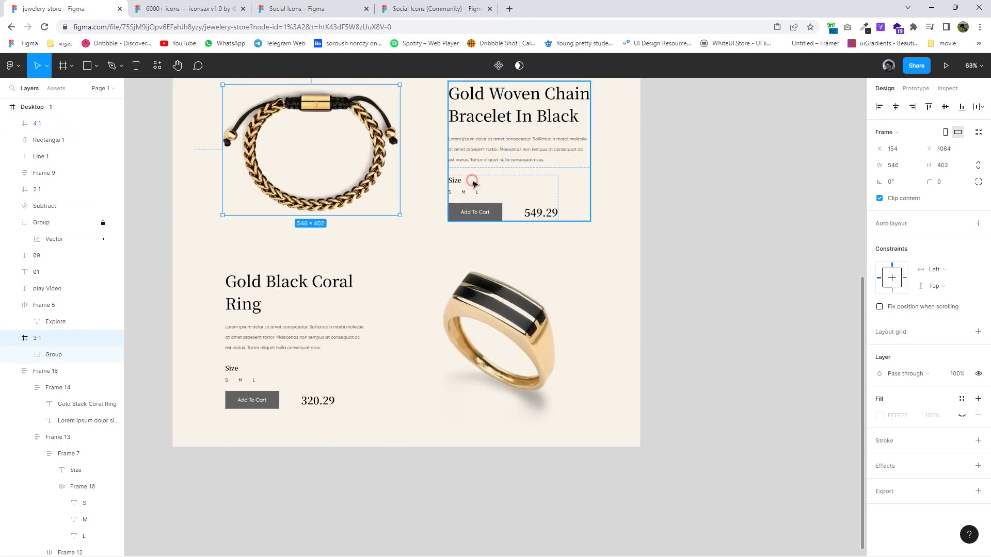
{"action": "left_click", "coordinate": [468, 183]}
{"action": "scroll", "coordinate": [641, 339], "scroll_direction": "up", "scroll_amount": 2}
{"action": "left_click", "coordinate": [662, 325]}
{"action": "left_click", "coordinate": [378, 223]}
{"action": "right_click", "coordinate": [413, 231]}
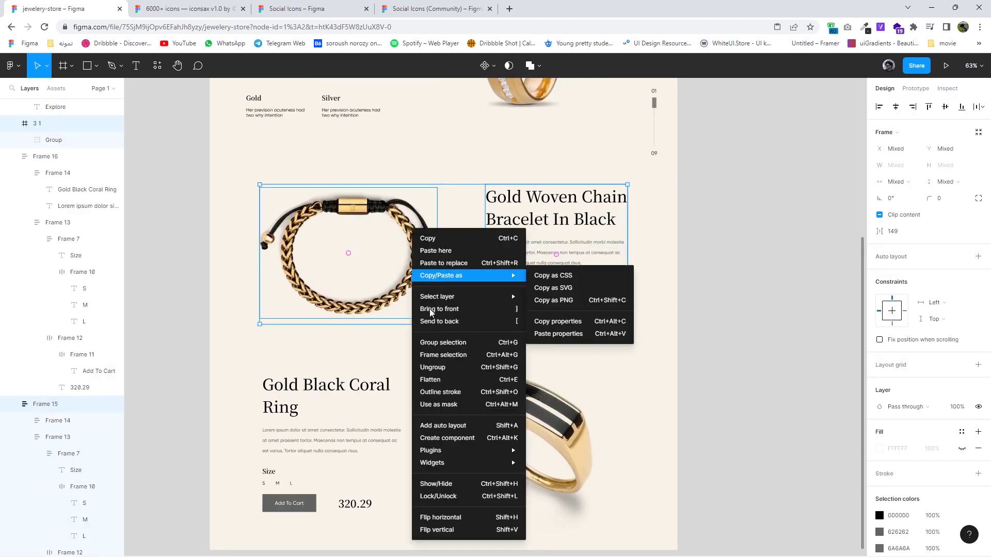
{"action": "left_click", "coordinate": [436, 344]}
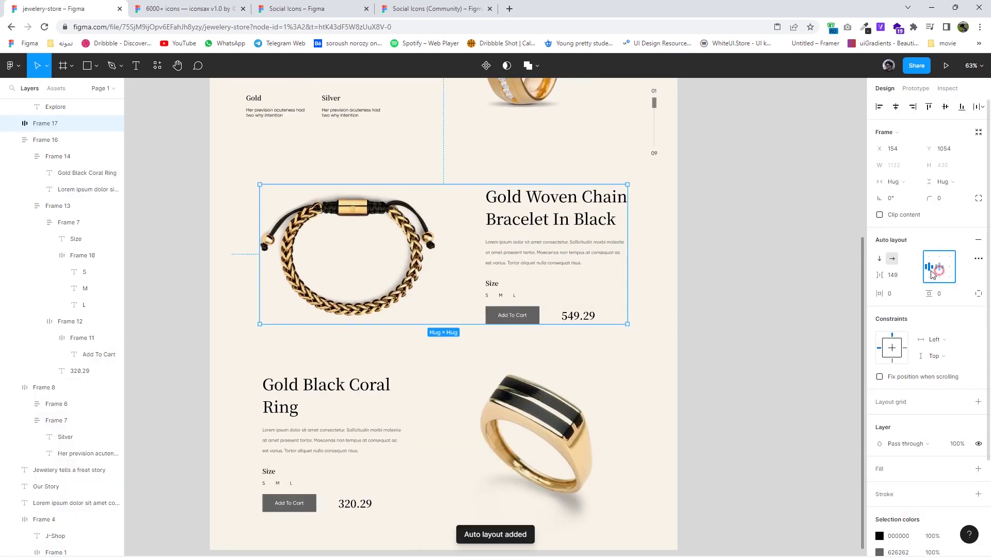
Wrap the ring photo and details in auto layout with 149 spacing
{"action": "left_click_drag", "start_coordinate": [690, 465], "coordinate": [320, 382]}
{"action": "key", "text": "shift+a"}
{"action": "left_click", "coordinate": [504, 251]}
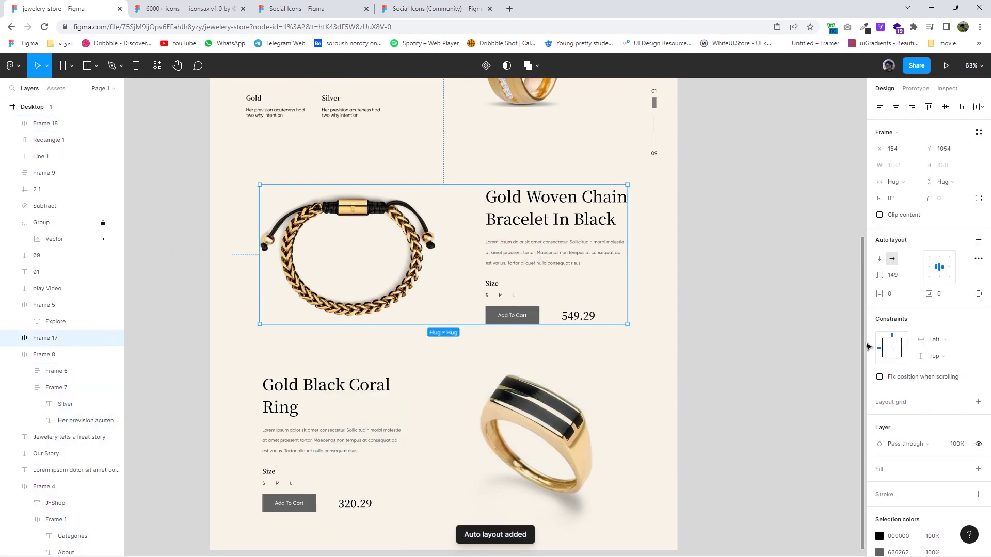
{"action": "left_click", "coordinate": [516, 429]}
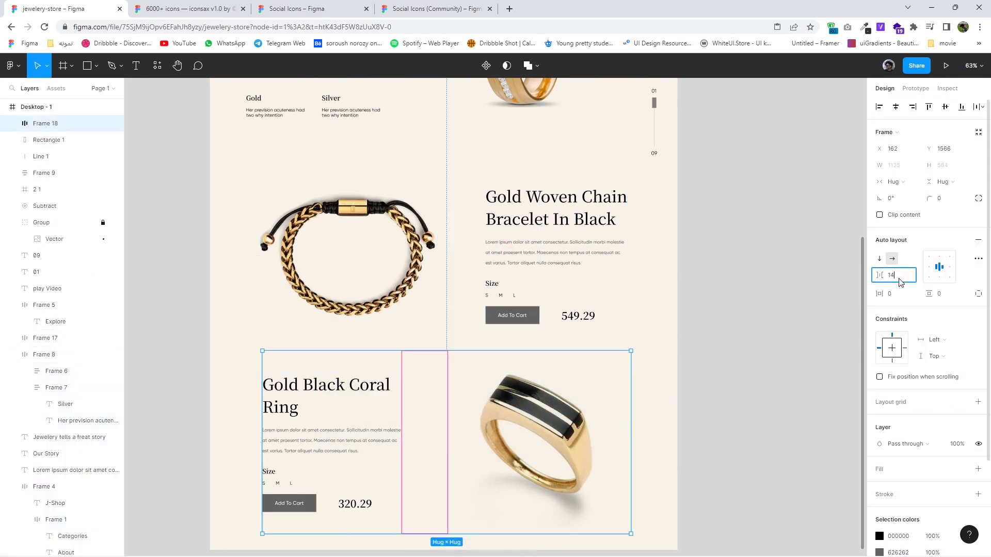
{"action": "type", "text": "9"}
{"action": "key", "text": "Return"}
Stack both product rows in a vertical auto layout
{"action": "scroll", "coordinate": [550, 468], "scroll_direction": "down", "scroll_amount": 3, "text": "ctrl"}
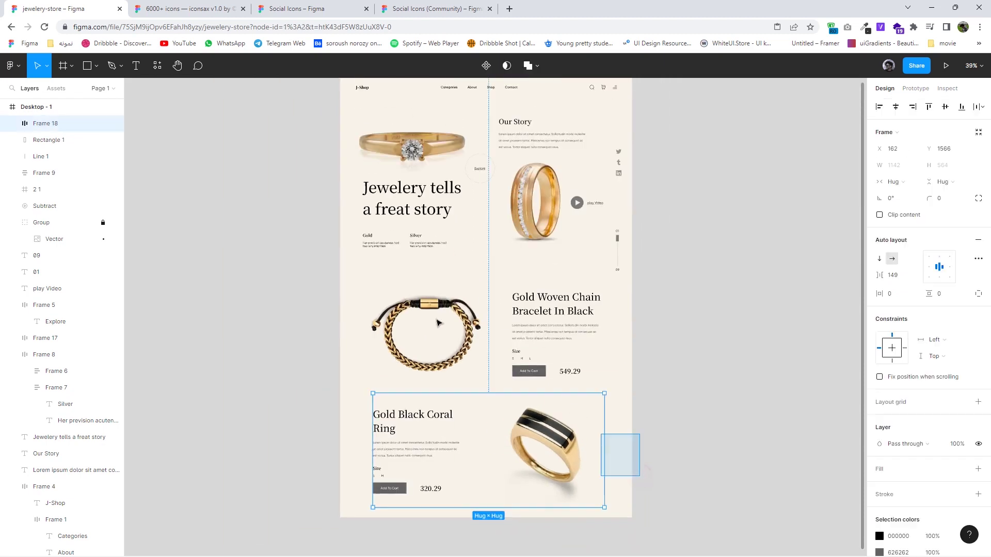
{"action": "left_click_drag", "start_coordinate": [644, 471], "coordinate": [421, 308]}
{"action": "left_click", "coordinate": [976, 257]}
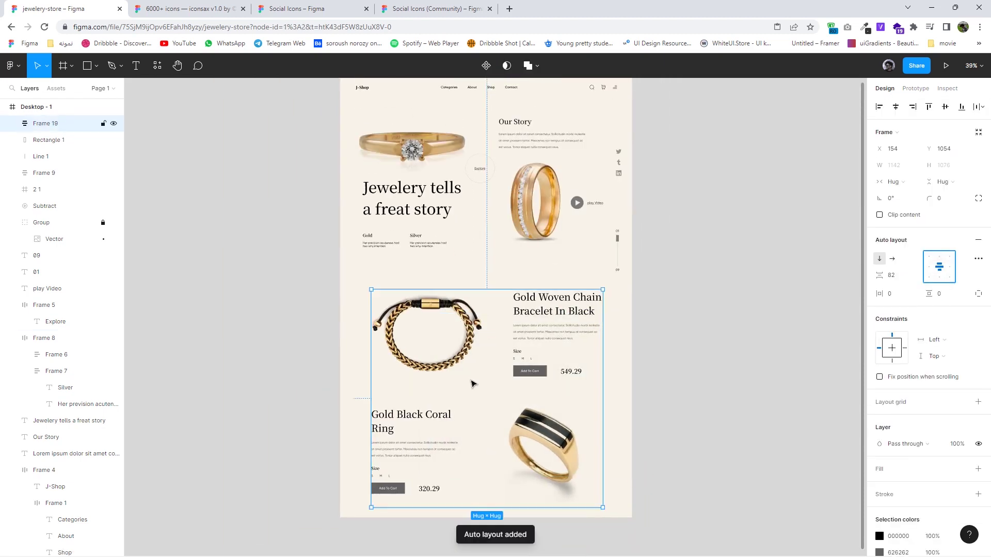
Extend the page frame to 2822 tall and move the product stack slightly lower
{"action": "scroll", "coordinate": [619, 422], "scroll_direction": "down", "scroll_amount": 2, "text": "ctrl"}
{"action": "left_click", "coordinate": [442, 162]}
{"action": "scroll", "coordinate": [451, 258], "scroll_direction": "down", "scroll_amount": 3}
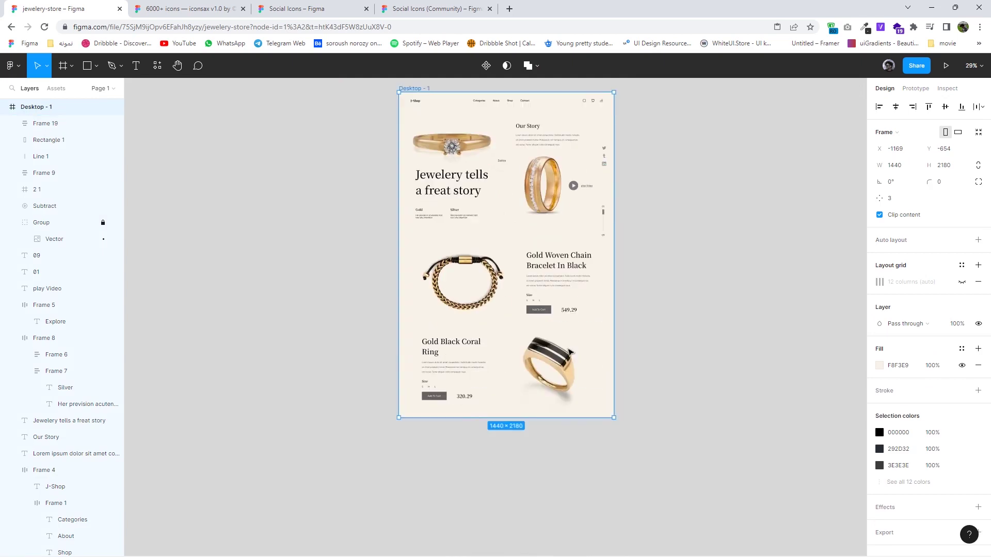
{"action": "left_click_drag", "start_coordinate": [574, 412], "coordinate": [573, 507]}
{"action": "left_click", "coordinate": [534, 379]}
{"action": "left_click_drag", "start_coordinate": [497, 283], "coordinate": [498, 285]}
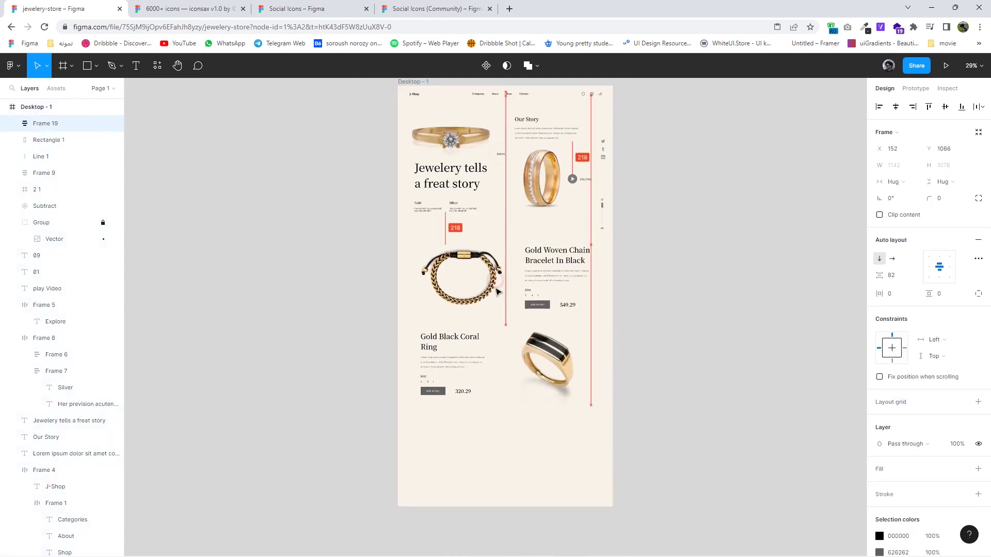
Extend the page to 3499 tall and place the ring-on-hand photo below the products
{"action": "left_click", "coordinate": [420, 89]}
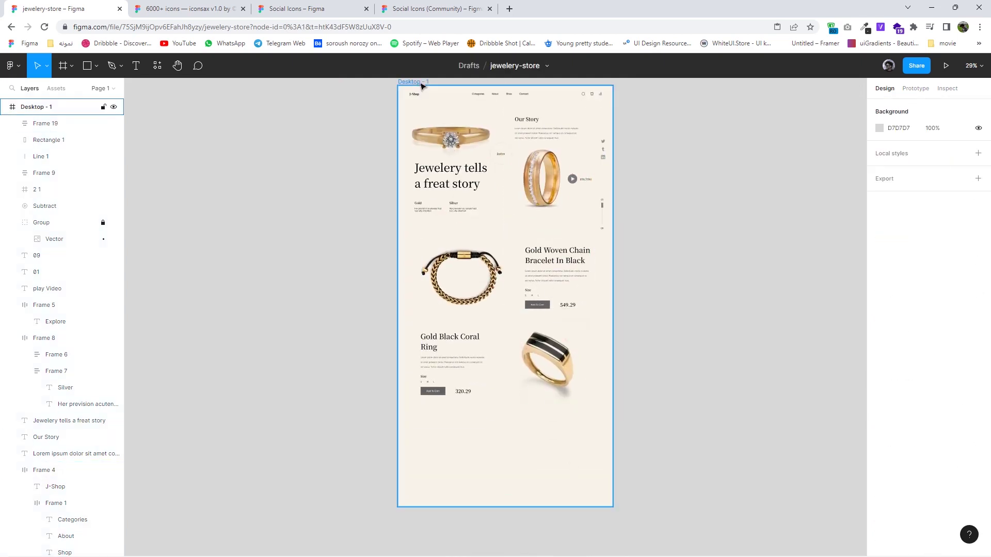
{"action": "left_click_drag", "start_coordinate": [520, 530], "coordinate": [524, 519]}
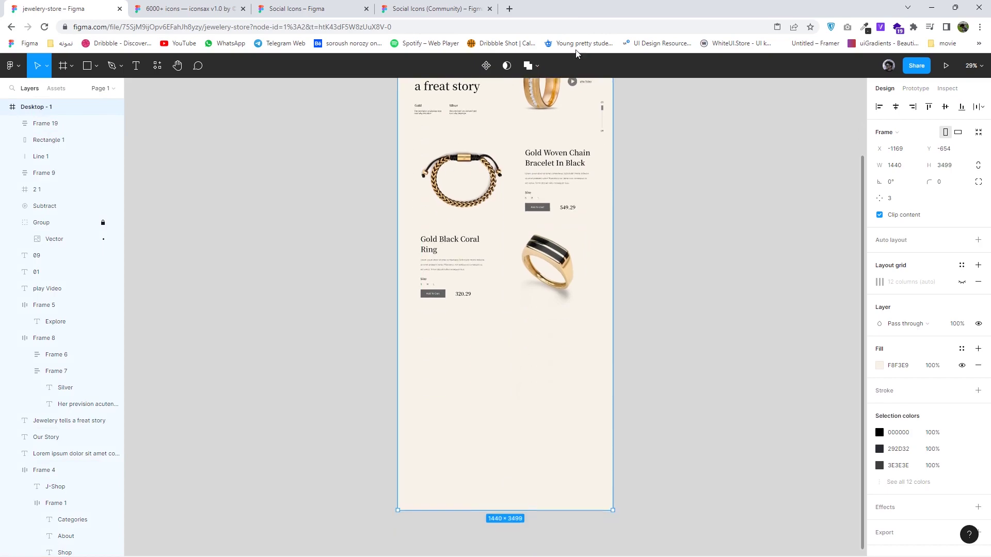
{"action": "key", "text": "super+Down"}
{"action": "left_click", "coordinate": [219, 310]}
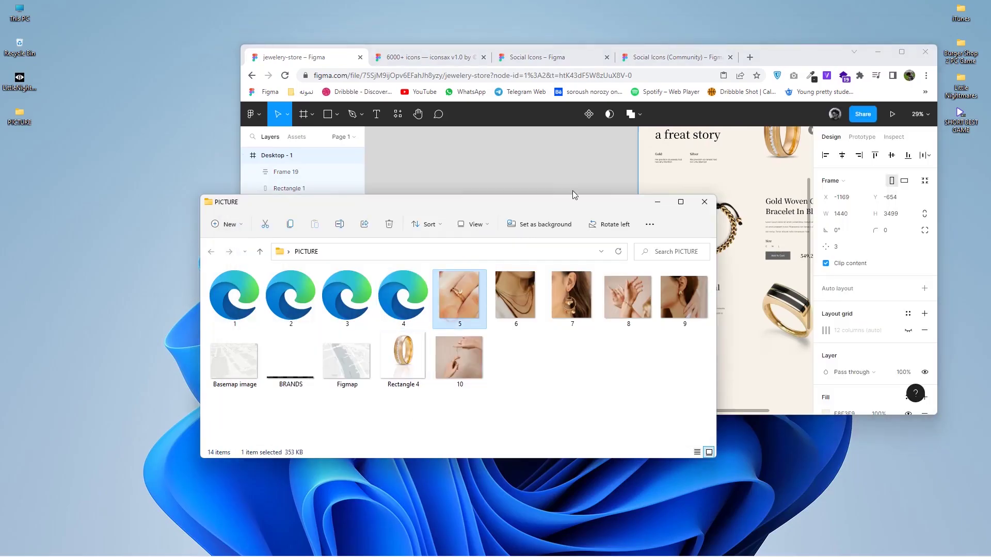
{"action": "left_click_drag", "start_coordinate": [469, 295], "coordinate": [581, 177]}
{"action": "key", "text": "super+Up"}
{"action": "left_click_drag", "start_coordinate": [346, 118], "coordinate": [454, 356]}
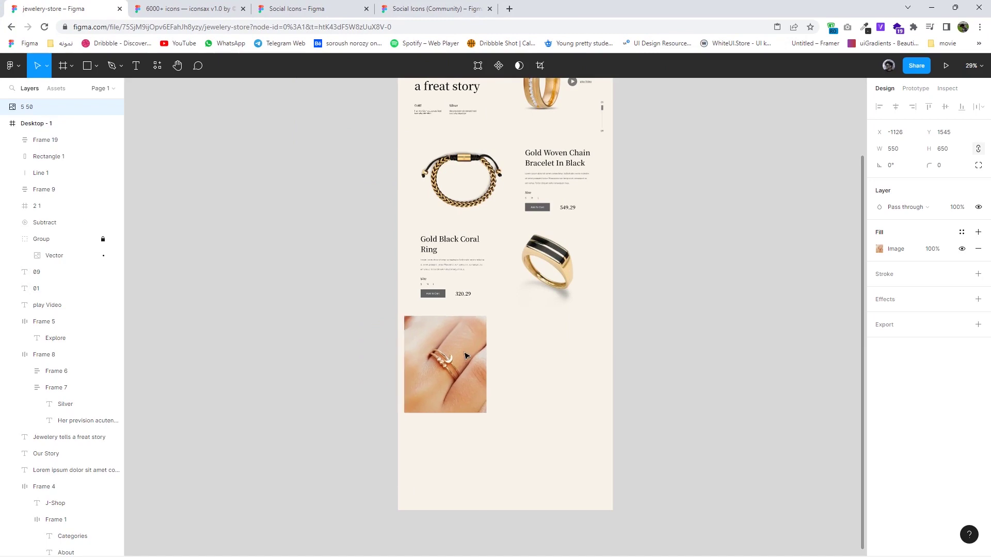
Copy the Gold Black Coral Ring heading beside the new photo
{"action": "left_click", "coordinate": [459, 283]}
{"action": "double_click", "coordinate": [458, 284]}
{"action": "double_click", "coordinate": [454, 251]}
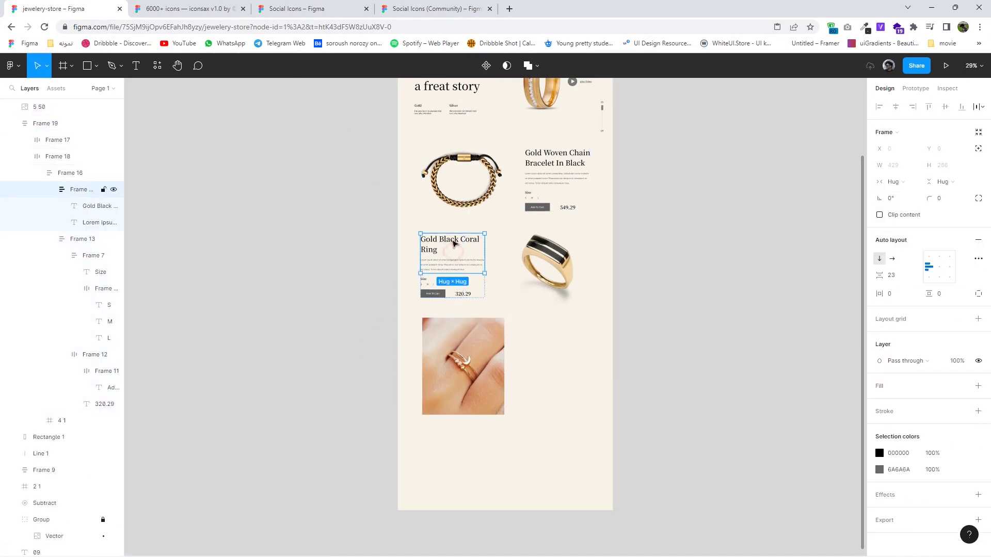
{"action": "left_click", "coordinate": [456, 245]}
{"action": "left_click_drag", "start_coordinate": [456, 245], "coordinate": [539, 338]}
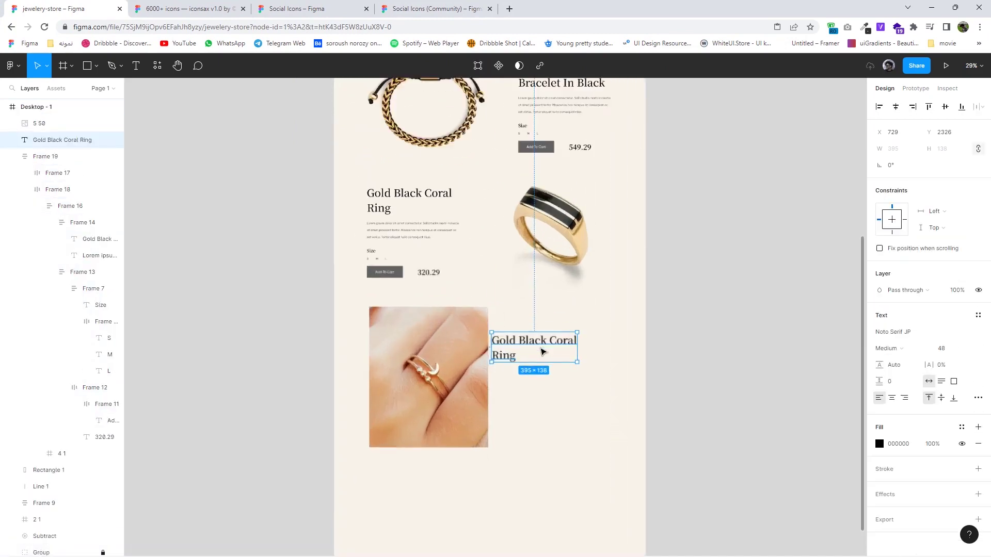
Retype the copied heading as "J-Shop's Best Collections" and move it beside the ring photo
{"action": "scroll", "coordinate": [539, 341], "scroll_direction": "up", "scroll_amount": 5, "text": "ctrl"}
{"action": "key", "text": "Escape"}
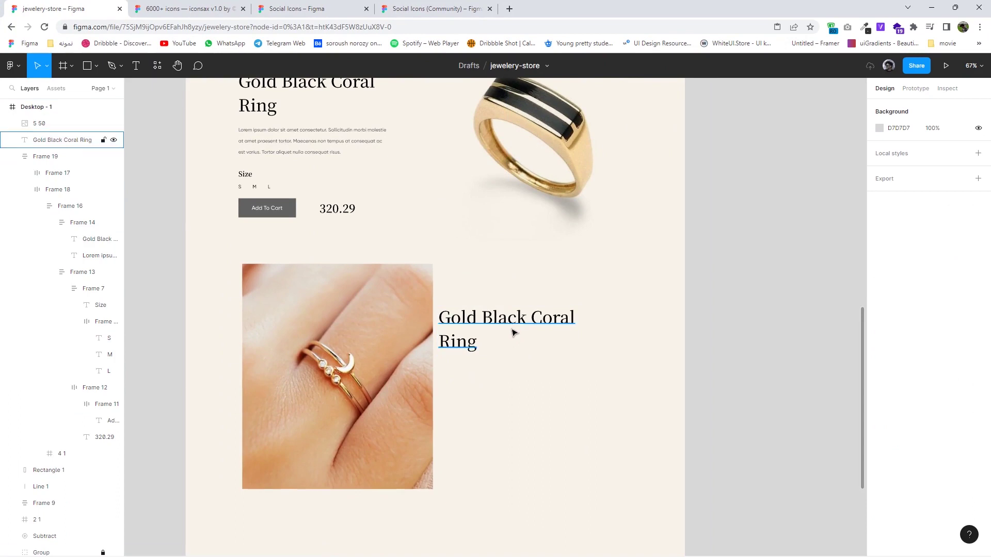
{"action": "left_click", "coordinate": [513, 332]}
{"action": "double_click", "coordinate": [508, 323]}
{"action": "left_click", "coordinate": [540, 334]}
{"action": "key", "text": "Escape"}
{"action": "key", "text": "Return"}
{"action": "type", "text": "J-Shop’s Best Collections"}
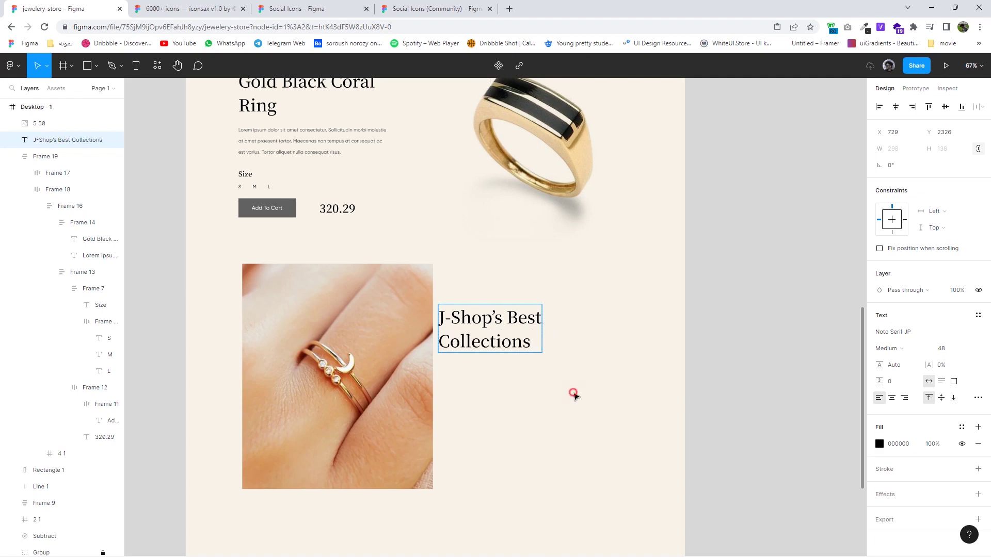
{"action": "key", "text": "Escape"}
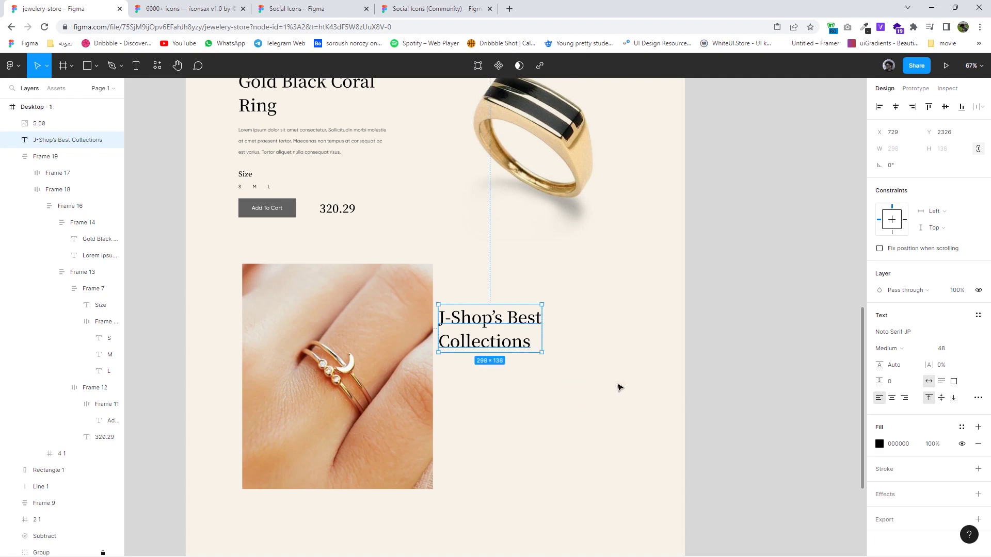
{"action": "left_click_drag", "start_coordinate": [493, 326], "coordinate": [530, 291]}
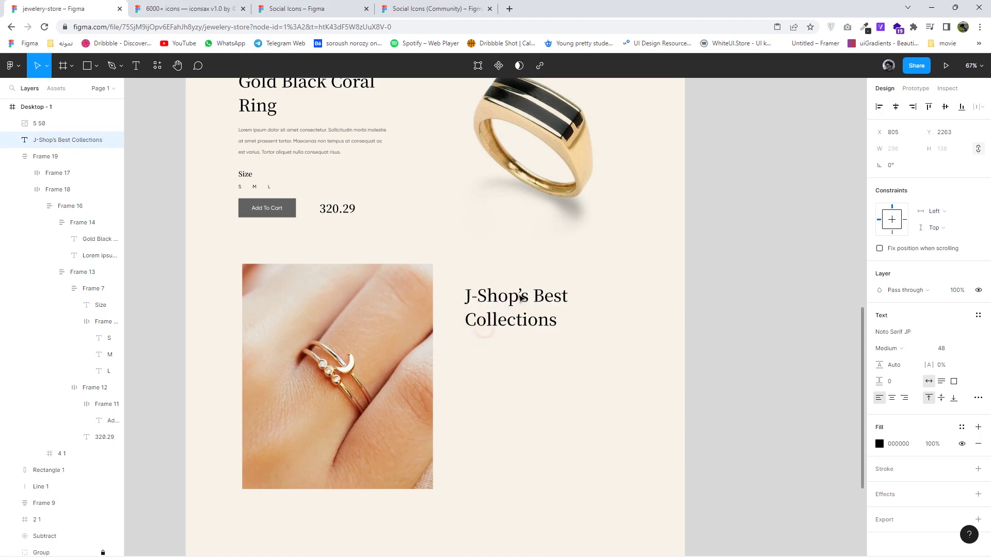
Alt-drag copies of the ring's Lorem ipsum paragraph and the heading below it
{"action": "scroll", "coordinate": [393, 224], "scroll_direction": "up", "scroll_amount": 3}
{"action": "left_click", "coordinate": [310, 168]}
{"action": "double_click", "coordinate": [304, 170]}
{"action": "double_click", "coordinate": [312, 172]}
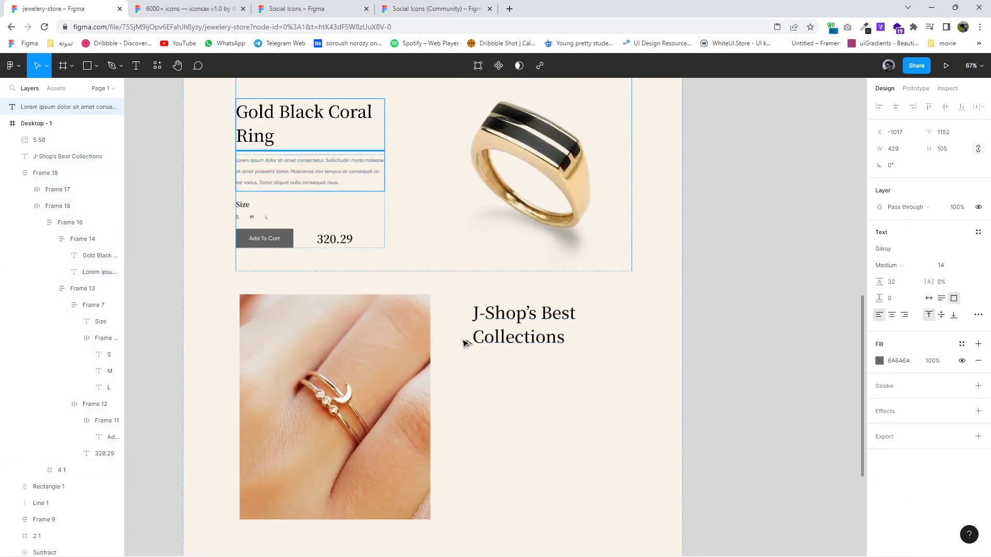
{"action": "left_click_drag", "start_coordinate": [312, 173], "coordinate": [540, 433]}
{"action": "left_click_drag", "start_coordinate": [532, 350], "coordinate": [531, 375]}
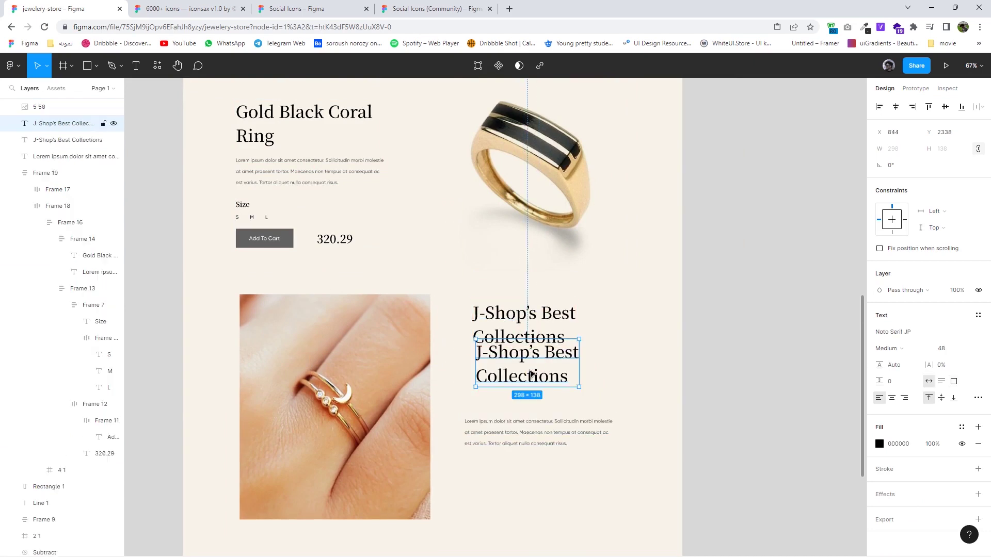
Change the heading copy to "Comfort" at font size 44 and place it under the heading
{"action": "scroll", "coordinate": [532, 374], "scroll_direction": "up", "scroll_amount": 3}
{"action": "key", "text": "Return"}
{"action": "type", "text": "Comfort"}
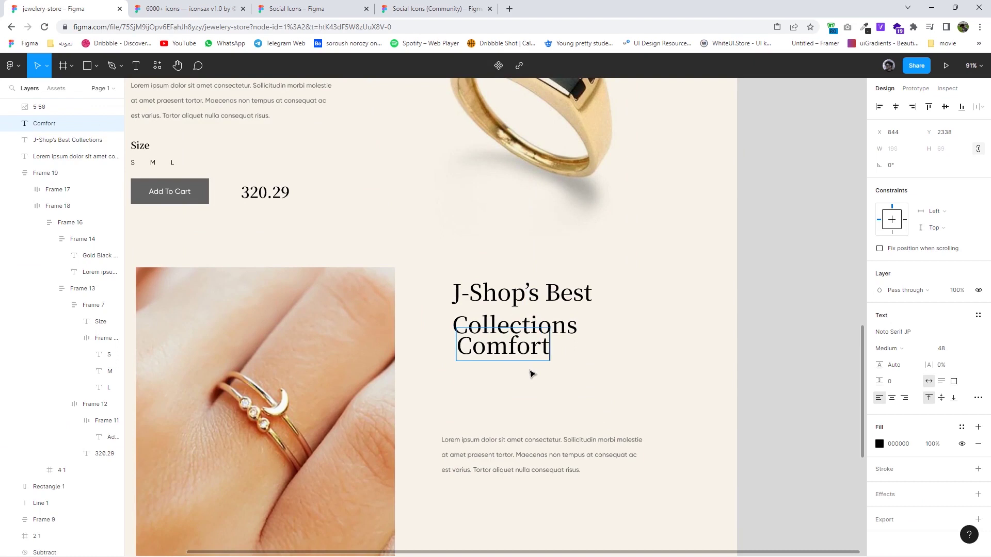
{"action": "key", "text": "Escape"}
{"action": "left_click", "coordinate": [941, 349]}
{"action": "type", "text": "44"}
{"action": "key", "text": "Return"}
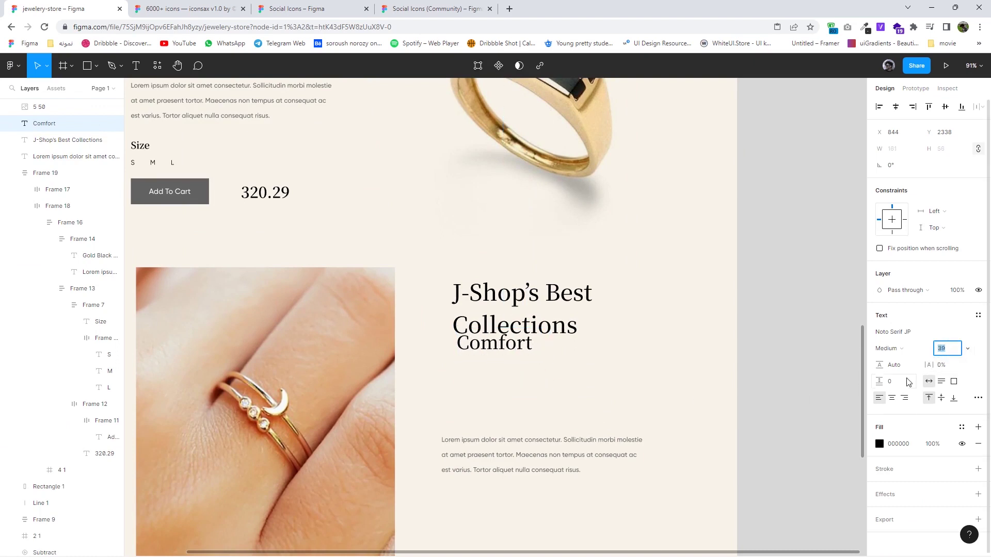
{"action": "left_click_drag", "start_coordinate": [494, 343], "coordinate": [469, 404]}
Reduce the Comfort subheading's font size to 35
{"action": "left_click", "coordinate": [942, 355]}
{"action": "type", "text": "35"}
{"action": "key", "text": "Return"}
Edit the body paragraph and copy the word 'consequat'
{"action": "double_click", "coordinate": [542, 439]}
{"action": "right_click", "coordinate": [514, 439]}
{"action": "left_click", "coordinate": [651, 479]}
{"action": "double_click", "coordinate": [608, 460]}
{"action": "right_click", "coordinate": [614, 455]}
{"action": "left_click", "coordinate": [533, 453]}
{"action": "triple_click", "coordinate": [576, 470]}
{"action": "right_click", "coordinate": [489, 443]}
{"action": "left_click", "coordinate": [625, 420]}
{"action": "right_click", "coordinate": [596, 447]}
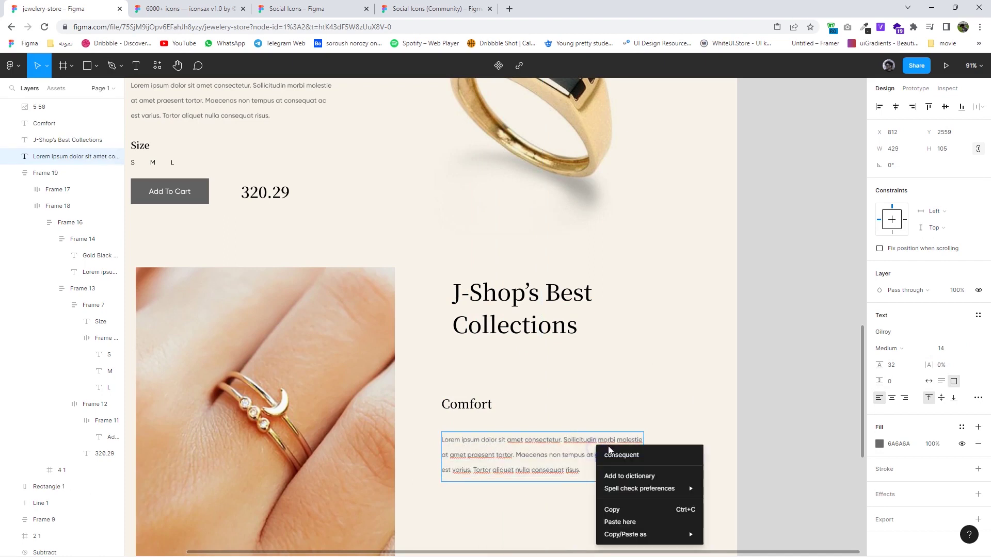
{"action": "left_click", "coordinate": [612, 506]}
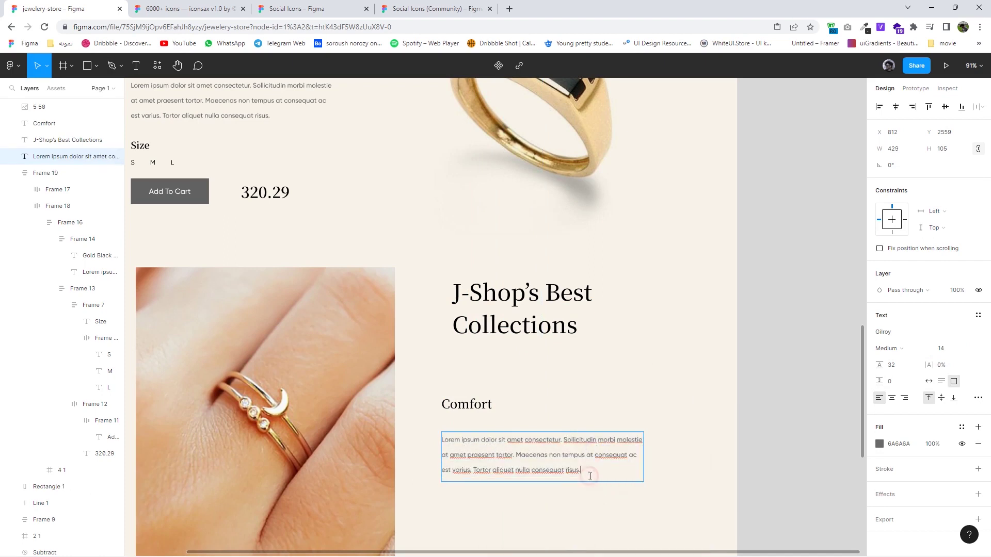
Paste 'consequat' at the end of the lorem paragraph, extending it to a fourth line
{"action": "key", "text": "Escape"}
{"action": "double_click", "coordinate": [614, 448]}
{"action": "right_click", "coordinate": [615, 451]}
{"action": "left_click", "coordinate": [629, 515]}
{"action": "left_click", "coordinate": [622, 473]}
{"action": "key", "text": "Escape"}
{"action": "scroll", "coordinate": [665, 477], "scroll_direction": "down", "scroll_amount": 5}
{"action": "scroll", "coordinate": [619, 464], "scroll_direction": "up", "scroll_amount": 4}
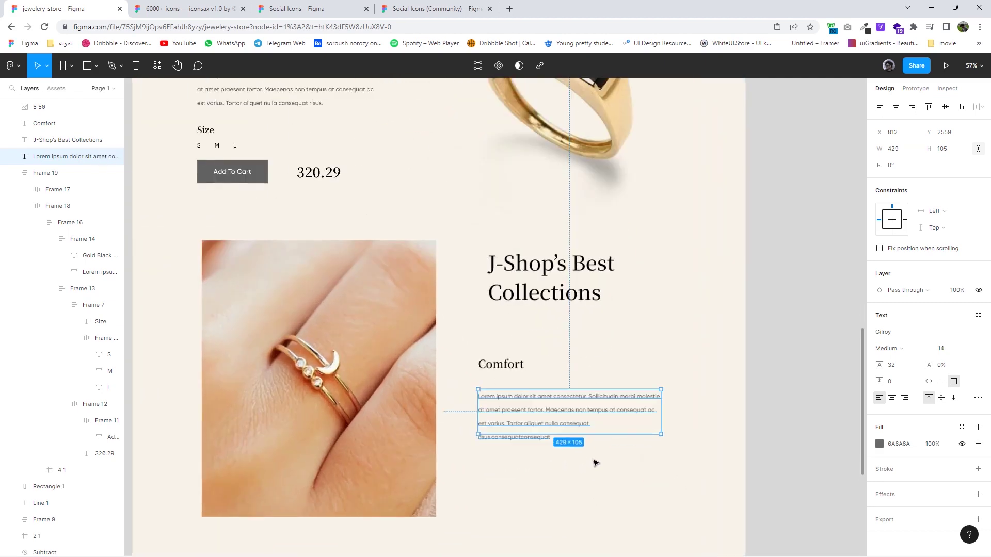
{"action": "scroll", "coordinate": [596, 467], "scroll_direction": "down", "scroll_amount": 3}
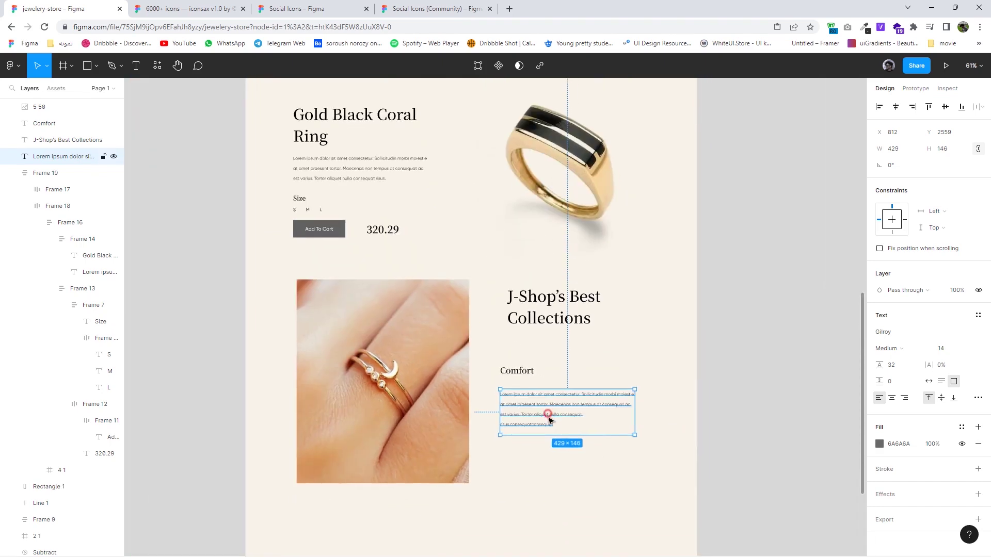
Stack the heading above Comfort and the paragraph, wrapping them in nested auto layouts
{"action": "left_click", "coordinate": [528, 376]}
{"action": "left_click_drag", "start_coordinate": [528, 380], "coordinate": [529, 389]}
{"action": "left_click_drag", "start_coordinate": [531, 316], "coordinate": [523, 342]}
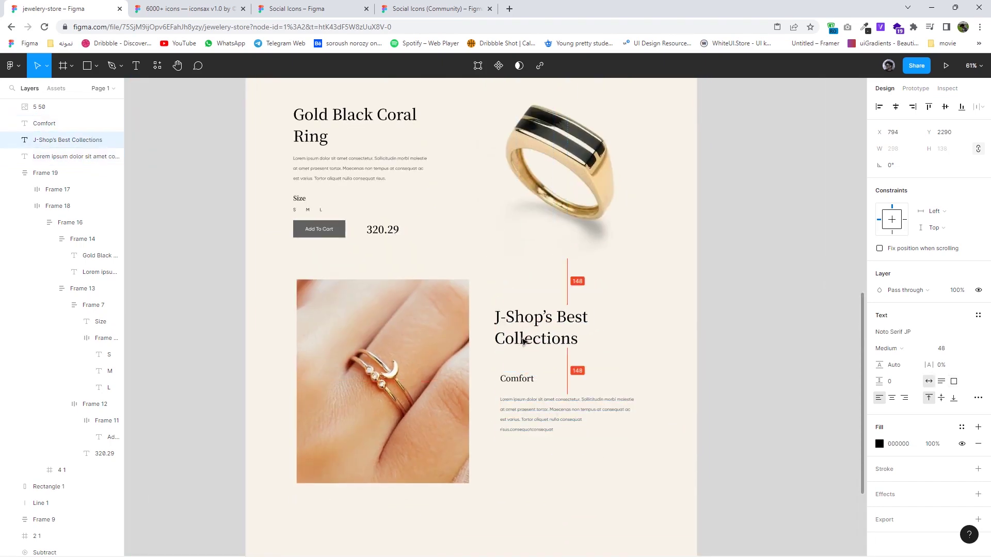
{"action": "left_click_drag", "start_coordinate": [589, 456], "coordinate": [516, 374]}
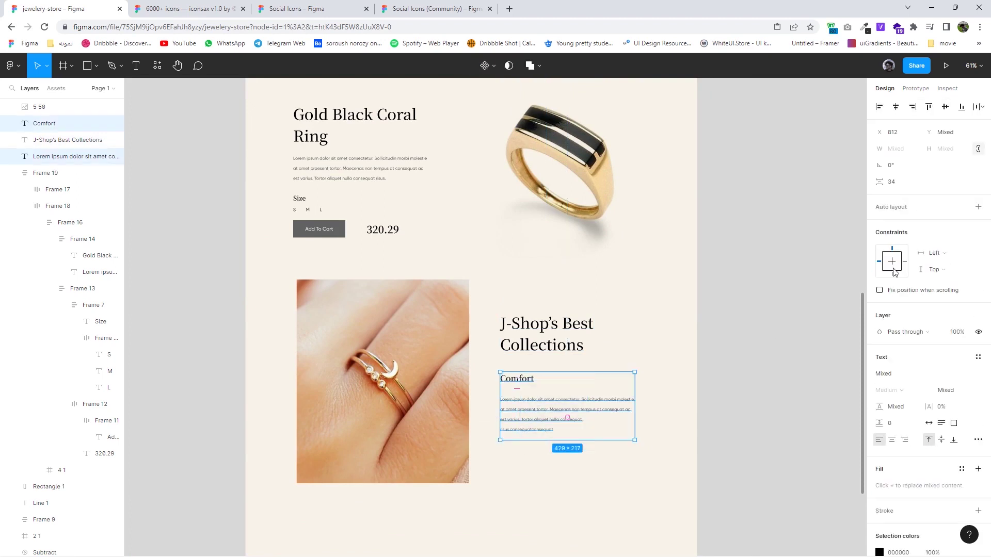
{"action": "left_click", "coordinate": [978, 206]}
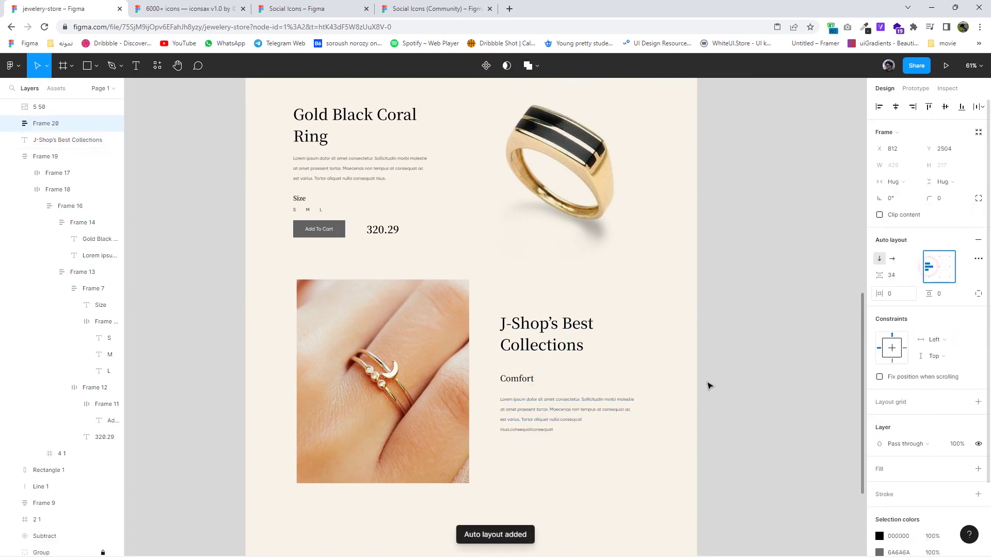
{"action": "left_click_drag", "start_coordinate": [675, 463], "coordinate": [496, 308]}
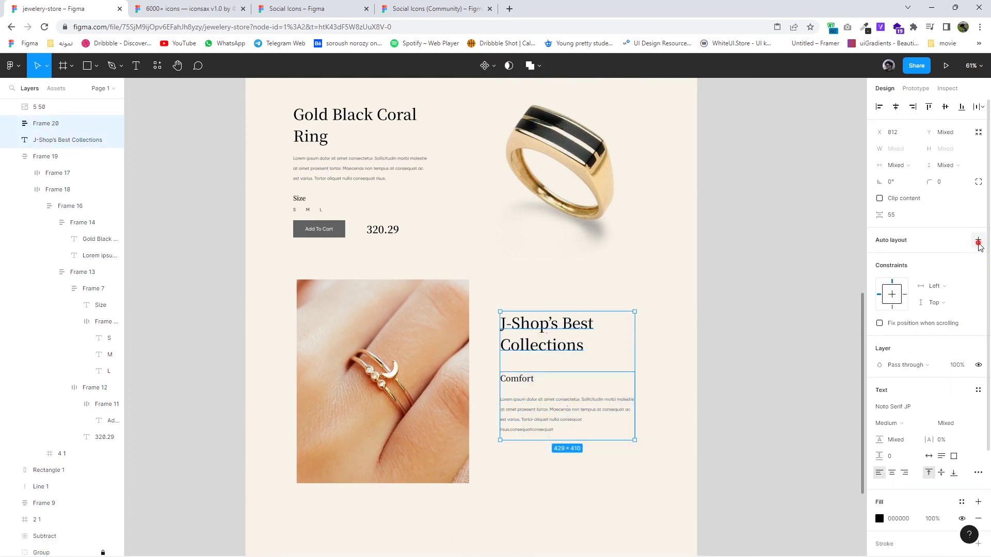
{"action": "left_click", "coordinate": [977, 242]}
Wrap the ring photo and text block in a vertically centred auto-layout row
{"action": "left_click", "coordinate": [678, 452]}
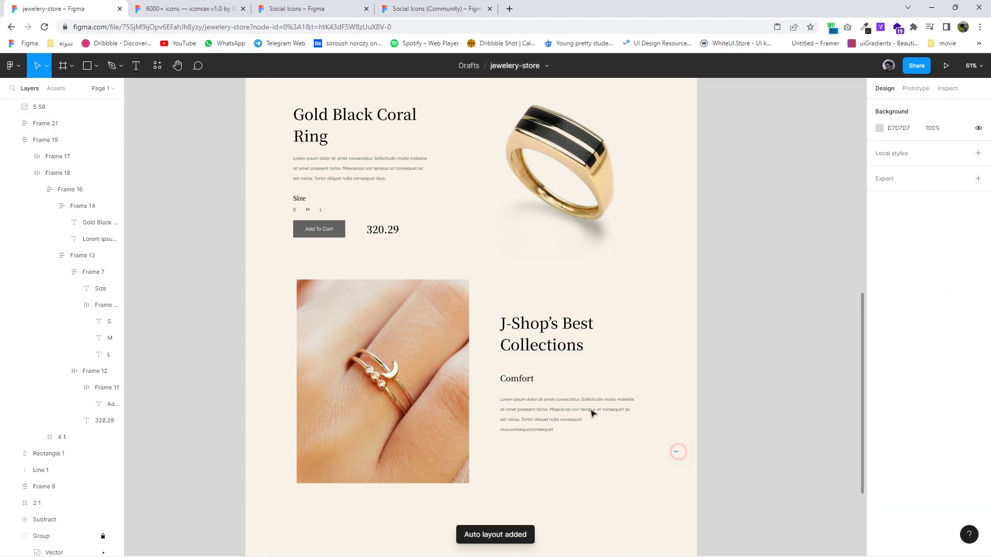
{"action": "left_click_drag", "start_coordinate": [678, 452], "coordinate": [344, 298]}
{"action": "key", "text": "shift+a"}
{"action": "left_click", "coordinate": [939, 266]}
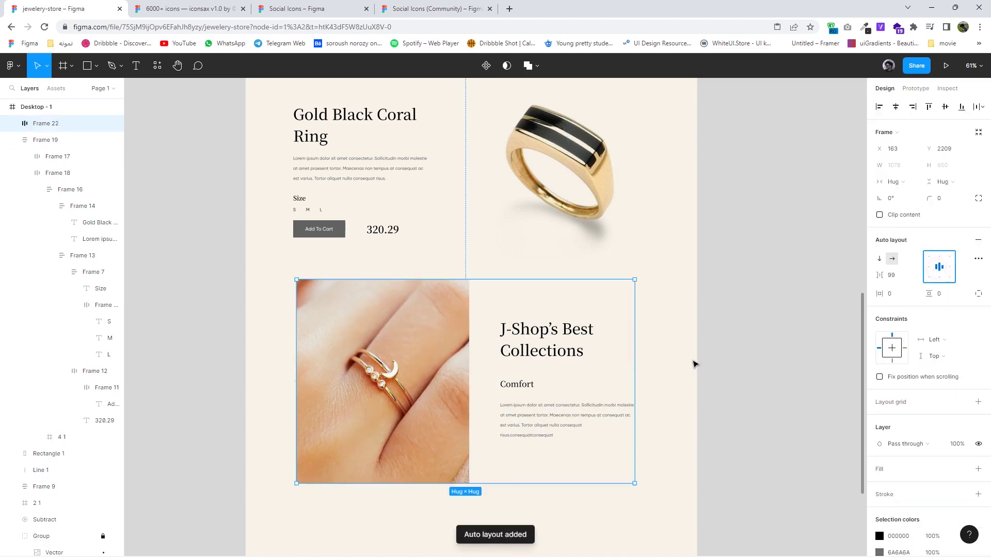
{"action": "scroll", "coordinate": [694, 365], "scroll_direction": "down", "scroll_amount": 5}
{"action": "scroll", "coordinate": [613, 354], "scroll_direction": "down", "scroll_amount": 2}
{"action": "scroll", "coordinate": [586, 336], "scroll_direction": "down", "scroll_amount": 5}
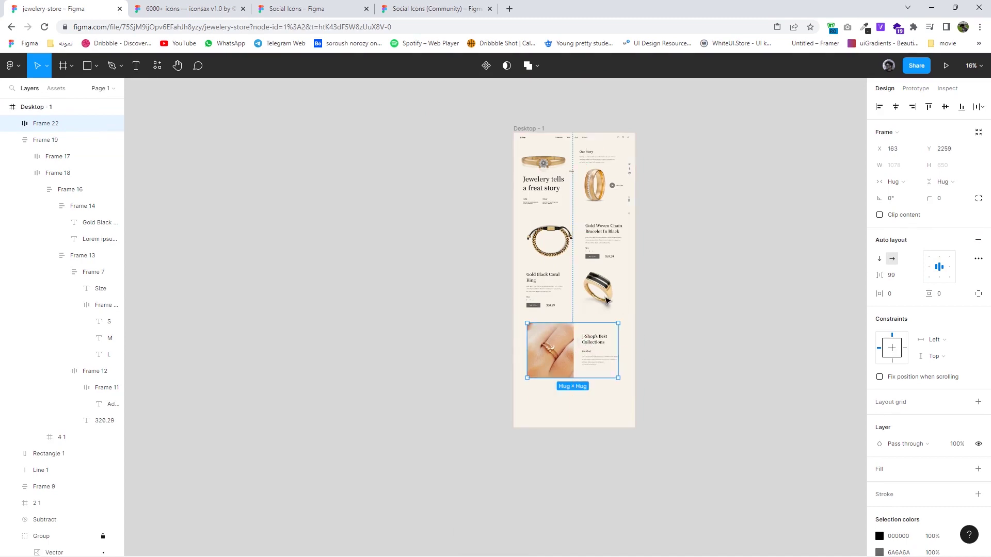
Nudge the product section left and the ring photo row right to centre them
{"action": "key", "text": "Tab"}
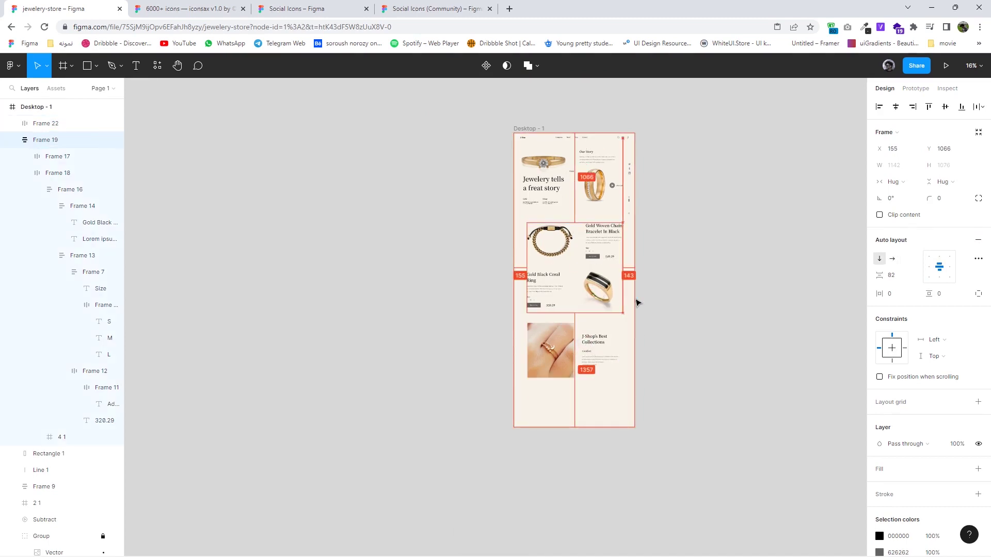
{"action": "key", "text": "Left"}
{"action": "key", "text": "Left"}
{"action": "key", "text": "Left"}
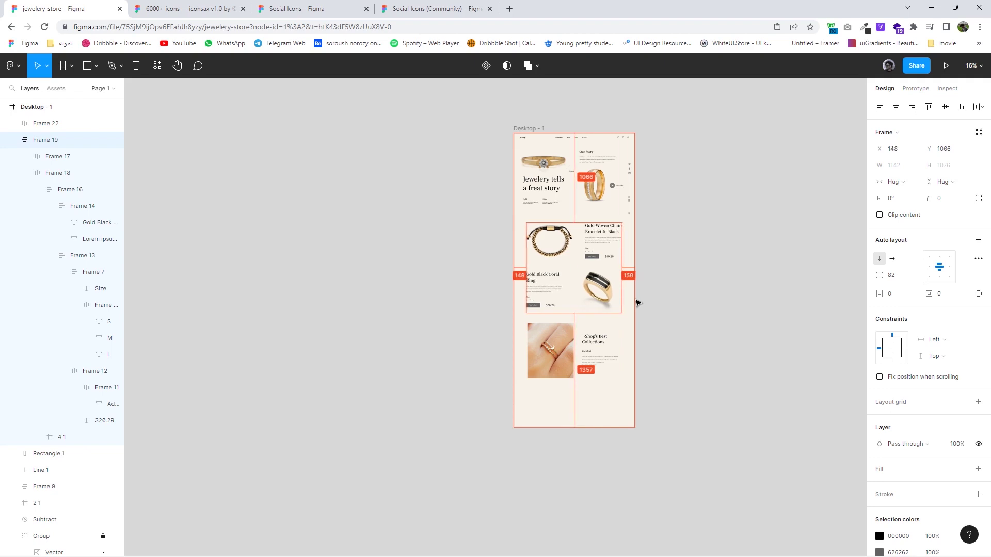
{"action": "key", "text": "shift+Tab"}
{"action": "scroll", "coordinate": [574, 353], "scroll_direction": "up", "scroll_amount": 5}
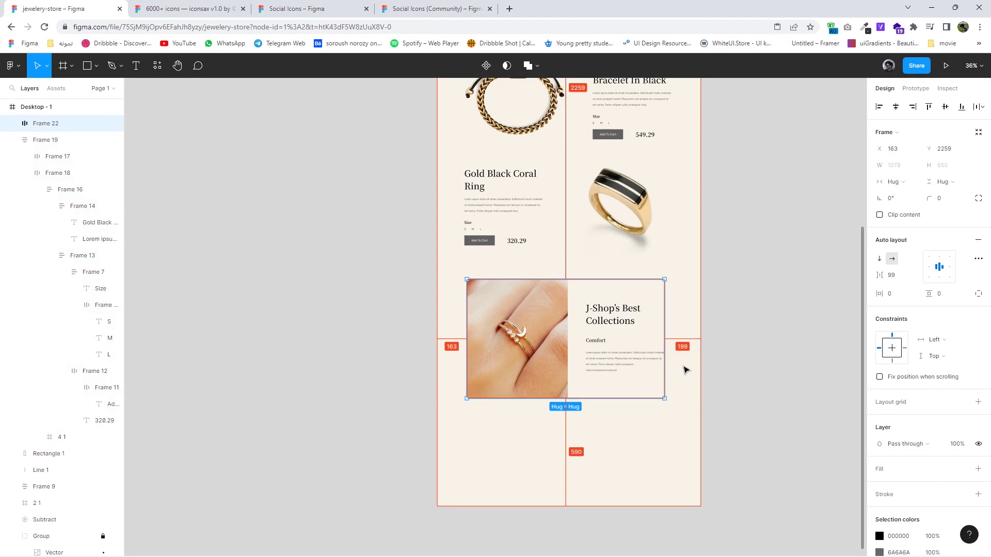
{"action": "key", "text": "shift+Right"}
{"action": "key", "text": "shift+Right"}
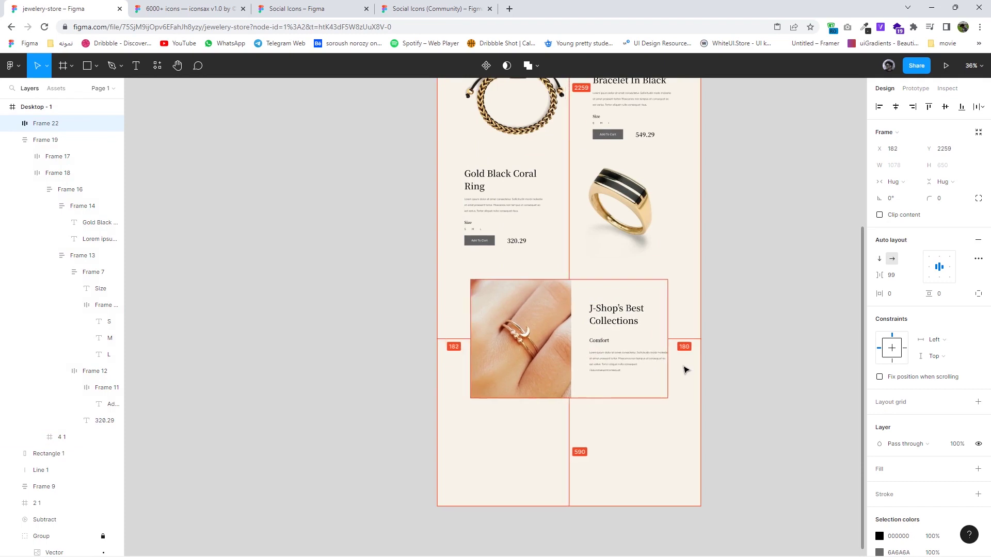
Lengthen the Desktop-1 frame to 4375 tall
{"action": "key", "text": "shift+Return"}
{"action": "scroll", "coordinate": [681, 364], "scroll_direction": "down", "scroll_amount": 5, "text": "ctrl"}
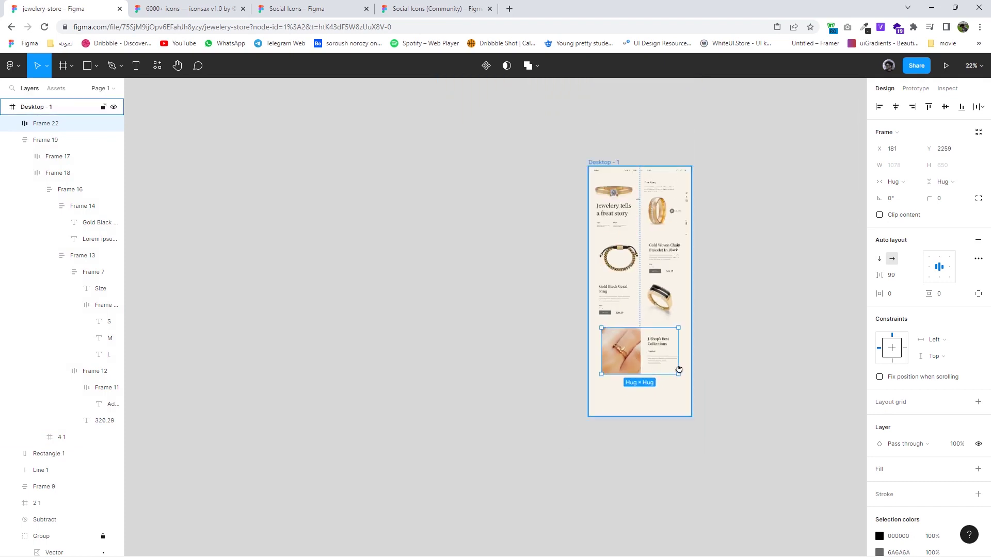
{"action": "left_click_drag", "start_coordinate": [614, 419], "coordinate": [617, 483]}
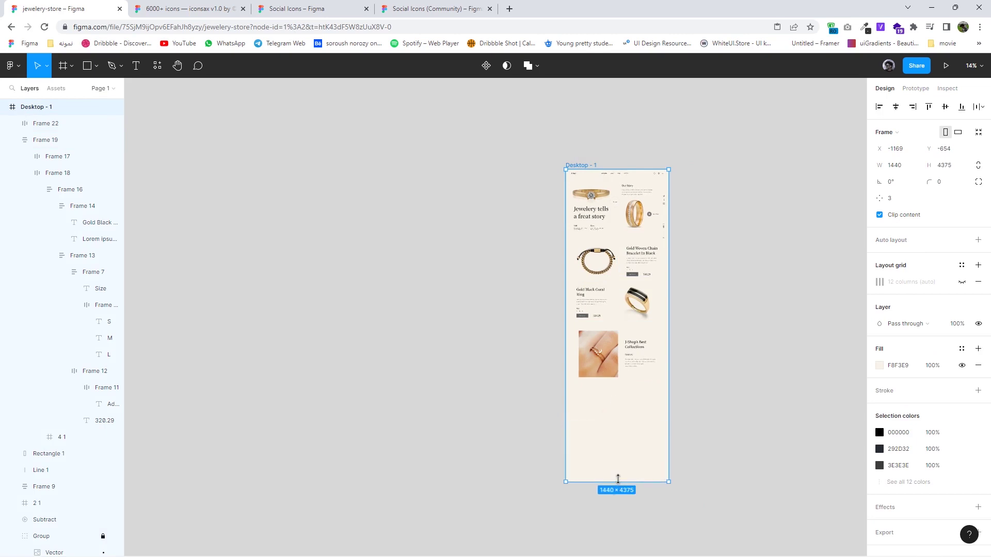
Import the necklace image 6 from the PICTURE folder onto the Figma page
{"action": "scroll", "coordinate": [459, 440], "scroll_direction": "right", "scroll_amount": 3}
{"action": "key", "text": "super+Down"}
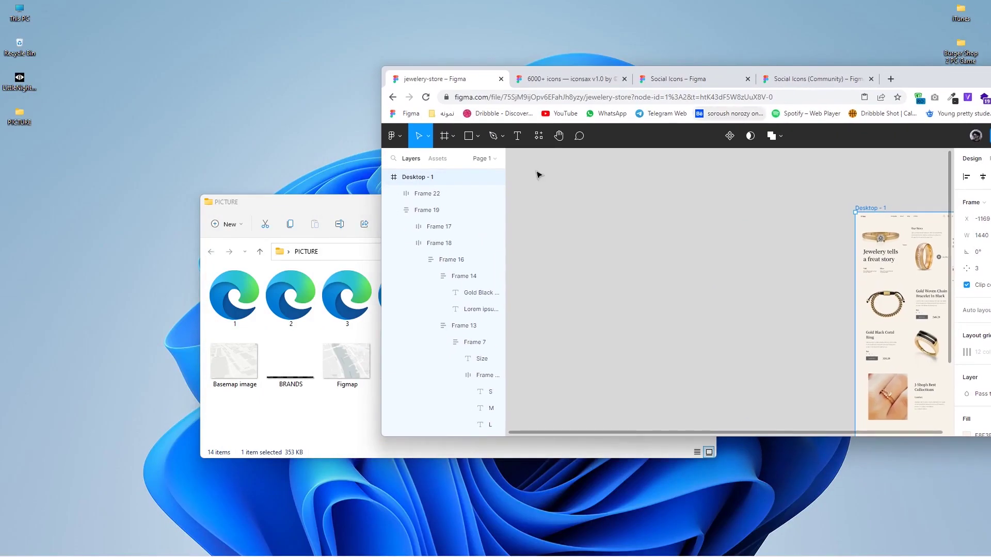
{"action": "left_click", "coordinate": [332, 200]}
{"action": "left_click_drag", "start_coordinate": [515, 295], "coordinate": [758, 286]}
{"action": "key", "text": "super+Up"}
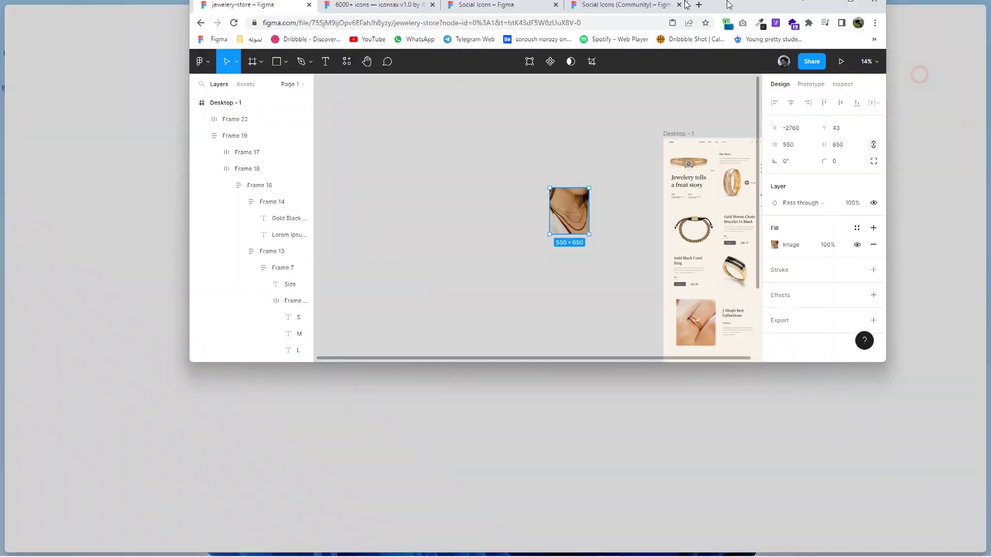
{"action": "left_click_drag", "start_coordinate": [379, 217], "coordinate": [481, 352]}
Duplicate the ring photo row below and move the necklace image into the copy
{"action": "left_click_drag", "start_coordinate": [512, 384], "coordinate": [538, 467]}
{"action": "scroll", "coordinate": [515, 439], "scroll_direction": "up", "scroll_amount": 3}
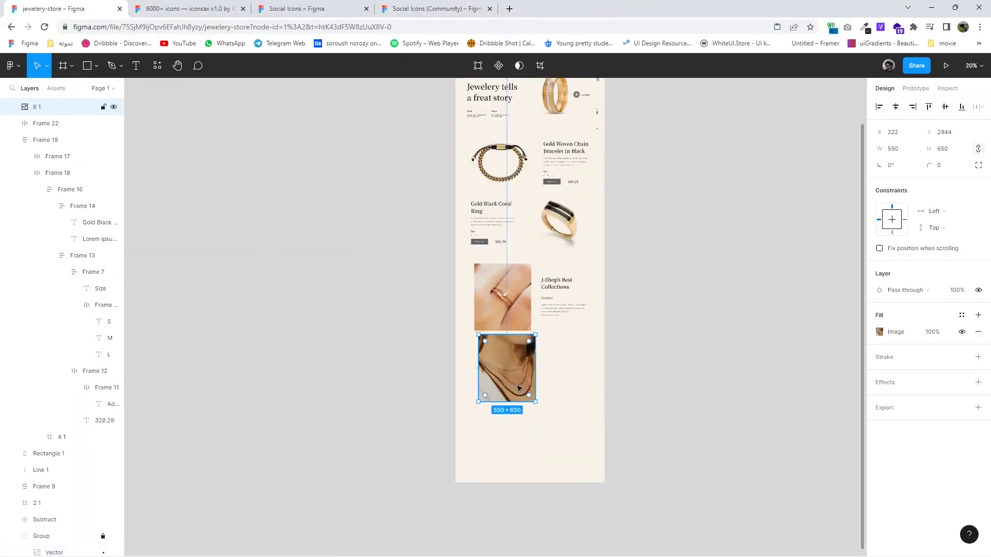
{"action": "scroll", "coordinate": [362, 371], "scroll_direction": "down", "scroll_amount": 5}
{"action": "left_click", "coordinate": [538, 267]}
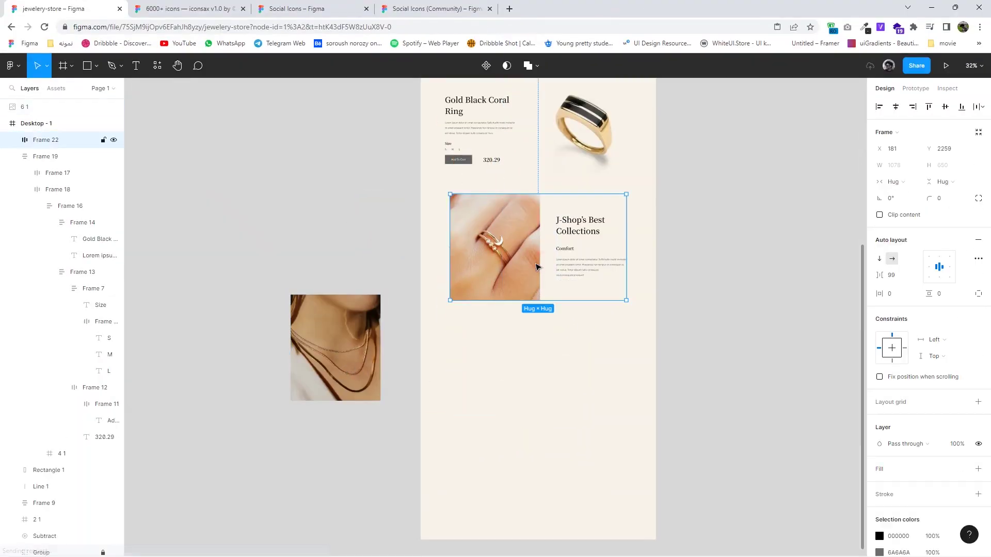
{"action": "left_click_drag", "start_coordinate": [539, 267], "coordinate": [538, 408]}
{"action": "left_click_drag", "start_coordinate": [335, 348], "coordinate": [567, 386]}
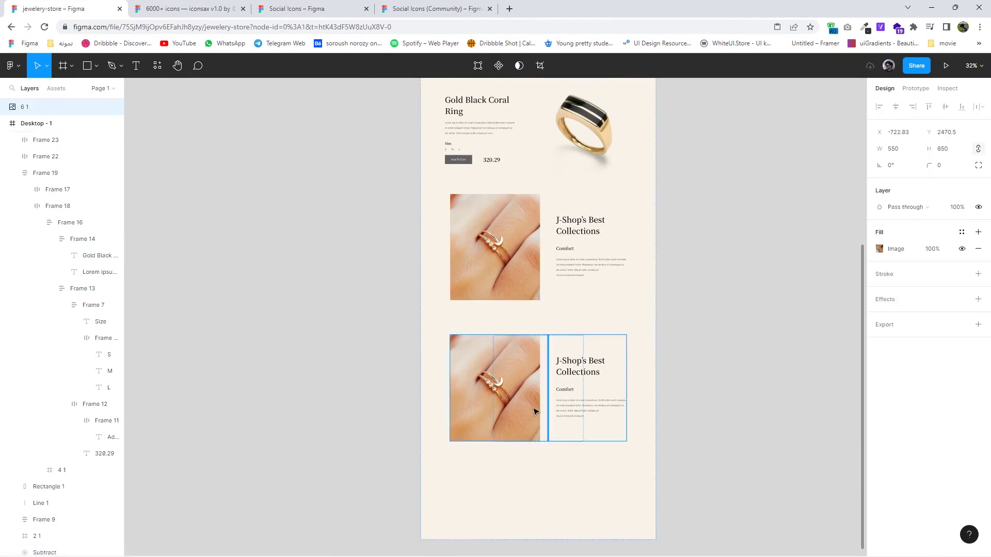
Delete the copied ring photo and put the necklace image right of the text
{"action": "left_click", "coordinate": [493, 415]}
{"action": "key", "text": "Delete"}
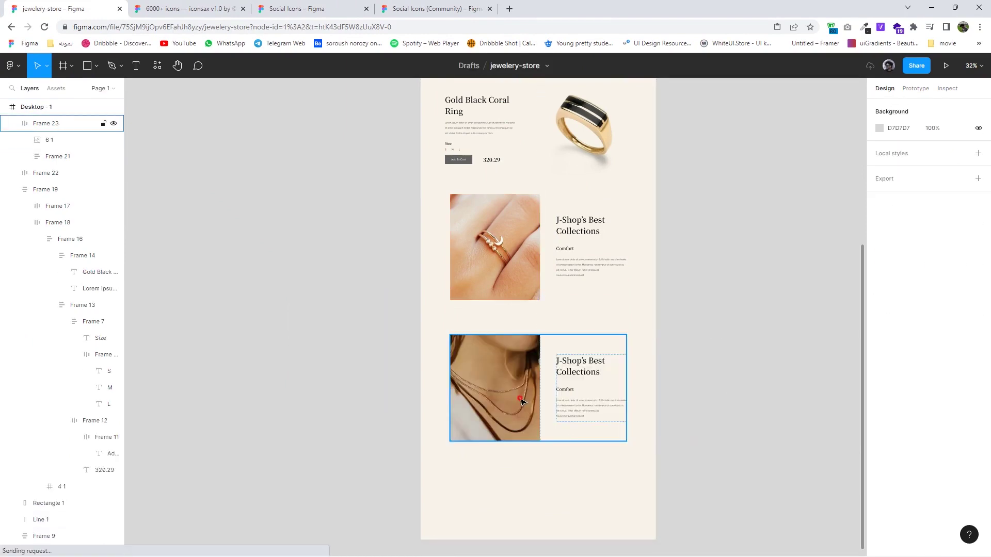
{"action": "left_click", "coordinate": [522, 400]}
{"action": "left_click_drag", "start_coordinate": [521, 401], "coordinate": [572, 409]}
{"action": "scroll", "coordinate": [505, 410], "scroll_direction": "up", "scroll_amount": 2}
{"action": "scroll", "coordinate": [505, 411], "scroll_direction": "down", "scroll_amount": 1}
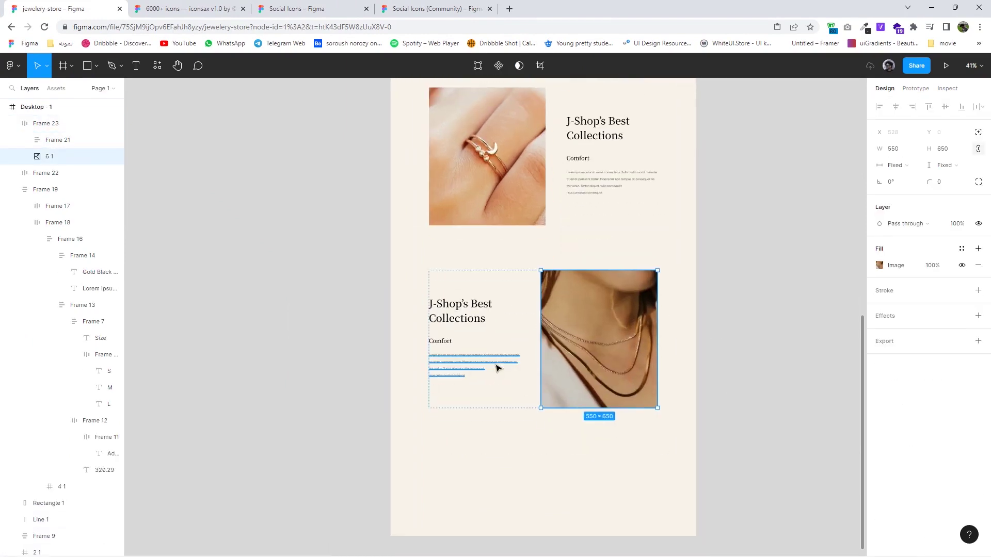
{"action": "scroll", "coordinate": [505, 410], "scroll_direction": "up", "scroll_amount": 3}
Change the new row's heading to "100% Gold" and remove its Comfort subheading
{"action": "double_click", "coordinate": [464, 304]}
{"action": "double_click", "coordinate": [471, 309]}
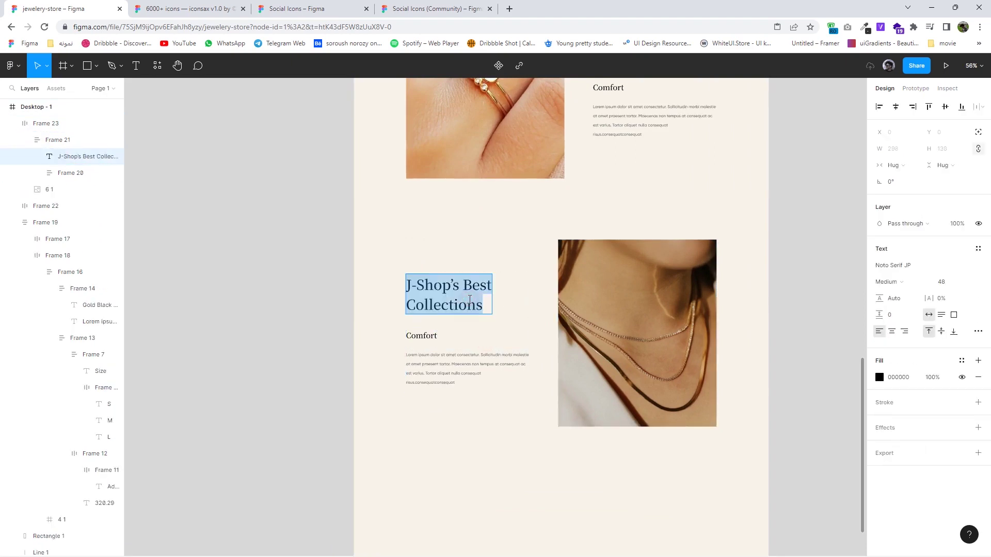
{"action": "type", "text": "!"}
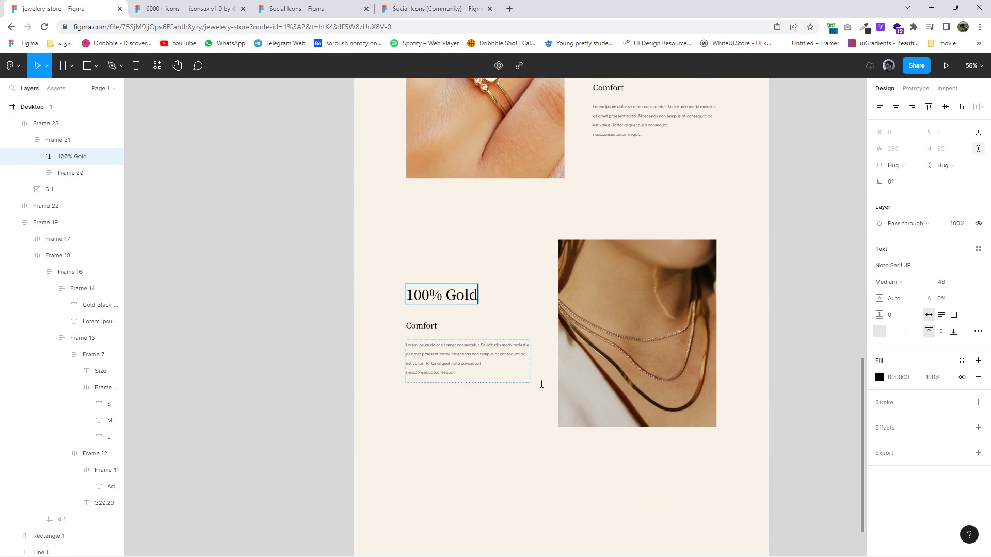
{"action": "scroll", "coordinate": [505, 377], "scroll_direction": "down", "scroll_amount": 3}
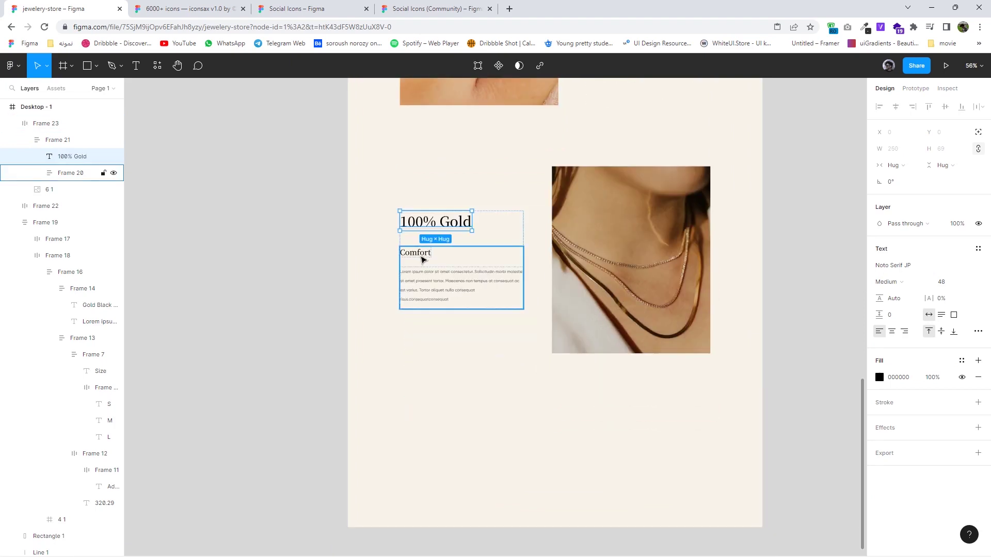
{"action": "double_click", "coordinate": [422, 258]}
{"action": "key", "text": "Delete"}
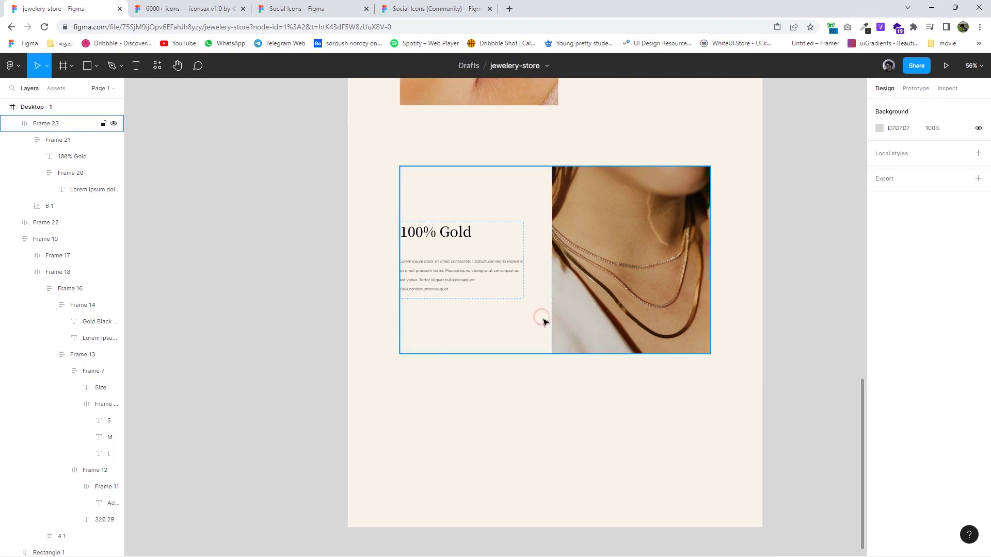
Nudge the 100% Gold row up and make the Desktop-1 frame taller, to 5149
{"action": "left_click", "coordinate": [544, 322]}
{"action": "scroll", "coordinate": [544, 322], "scroll_direction": "down", "scroll_amount": 2}
{"action": "scroll", "coordinate": [582, 376], "scroll_direction": "down", "scroll_amount": 3}
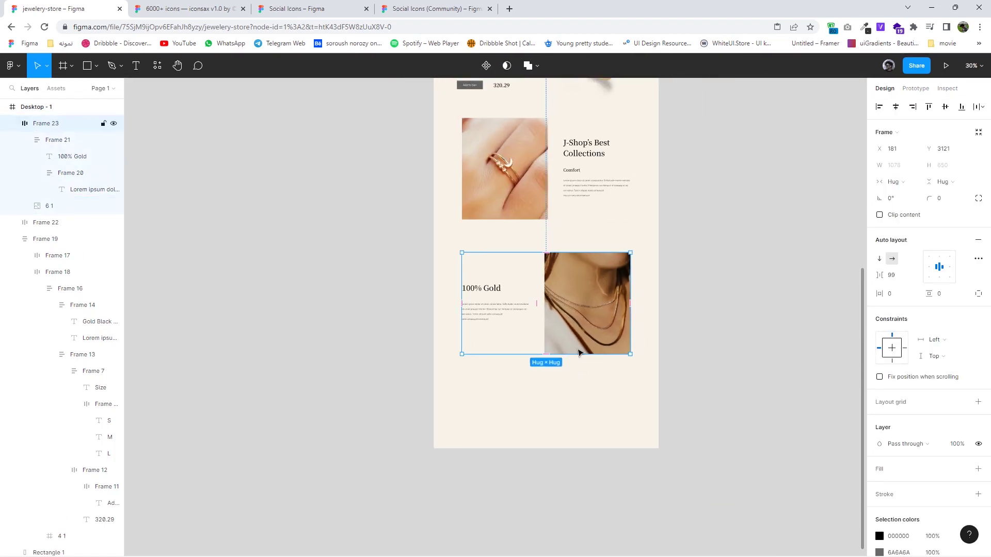
{"action": "key", "text": "shift+Up"}
{"action": "key", "text": "shift+Up"}
{"action": "key", "text": "shift+Up"}
{"action": "key", "text": "shift+Up"}
{"action": "key", "text": "shift+Up"}
{"action": "key", "text": "shift+Up"}
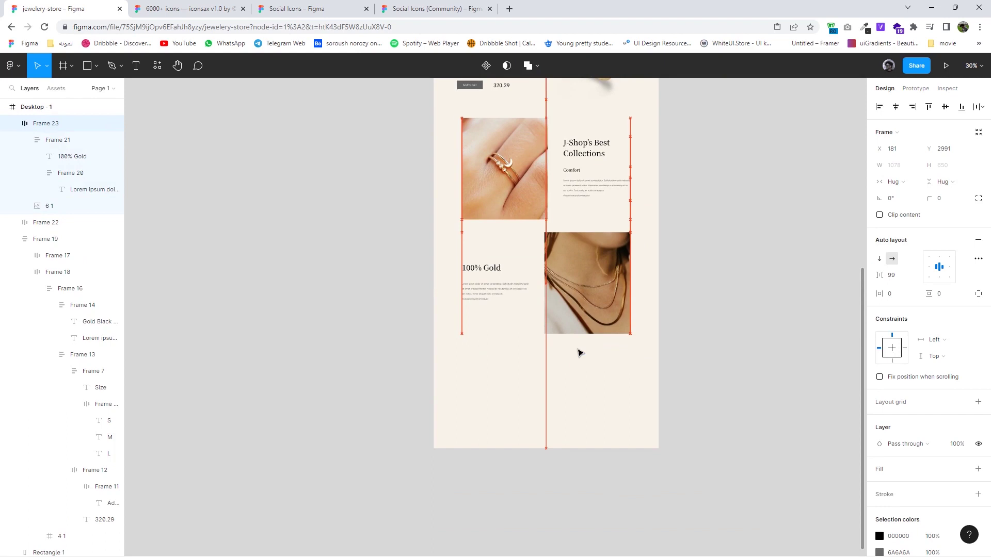
{"action": "scroll", "coordinate": [594, 324], "scroll_direction": "down", "scroll_amount": 3}
{"action": "scroll", "coordinate": [604, 359], "scroll_direction": "down", "scroll_amount": 2}
{"action": "left_click", "coordinate": [563, 395]}
{"action": "left_click_drag", "start_coordinate": [567, 412], "coordinate": [572, 459]}
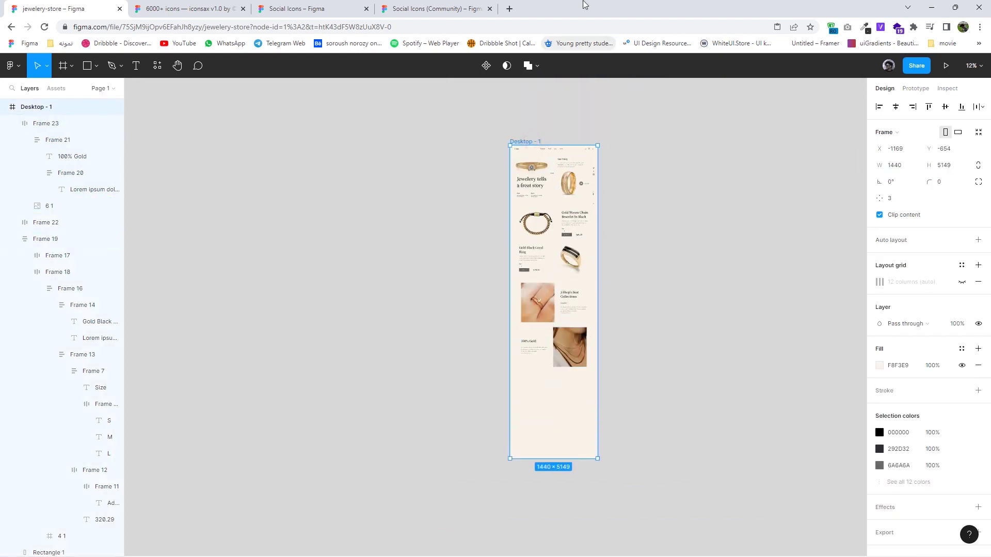
Drag the 550×650 earring photo from the picture folder into Figma
{"action": "left_click_drag", "start_coordinate": [583, 5], "coordinate": [666, 102]}
{"action": "left_click", "coordinate": [264, 196]}
{"action": "left_click_drag", "start_coordinate": [571, 297], "coordinate": [753, 321]}
{"action": "double_click", "coordinate": [877, 105]}
Duplicate the 100% Gold row below and move the copy's photo to the left
{"action": "scroll", "coordinate": [511, 264], "scroll_direction": "up", "scroll_amount": 3}
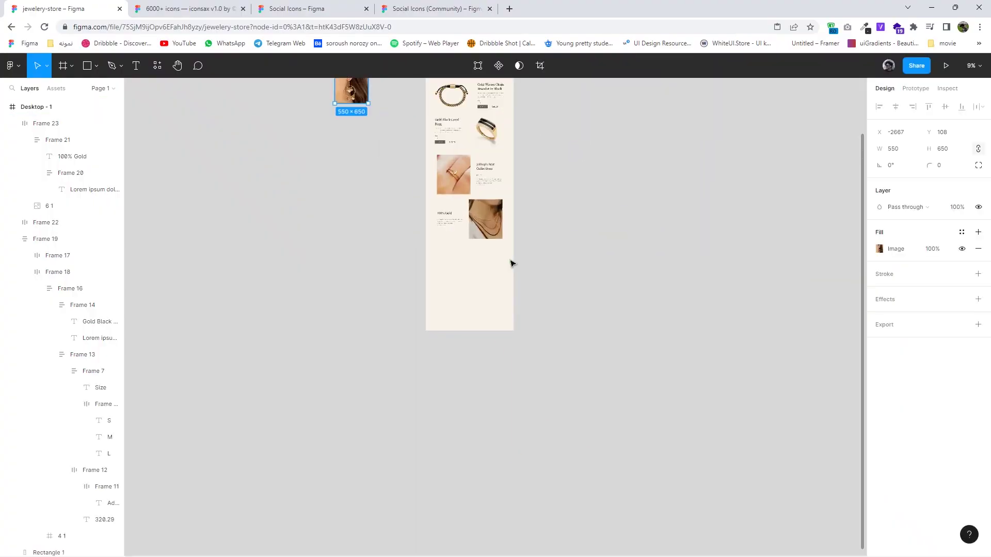
{"action": "scroll", "coordinate": [511, 264], "scroll_direction": "up", "scroll_amount": 3}
{"action": "left_click", "coordinate": [508, 207]}
{"action": "mouse_move", "coordinate": [508, 208]}
{"action": "left_mouse_down"}
{"action": "mouse_move", "coordinate": [508, 285]}
{"action": "mouse_move", "coordinate": [459, 286]}
{"action": "left_mouse_up"}
{"action": "double_click", "coordinate": [508, 285]}
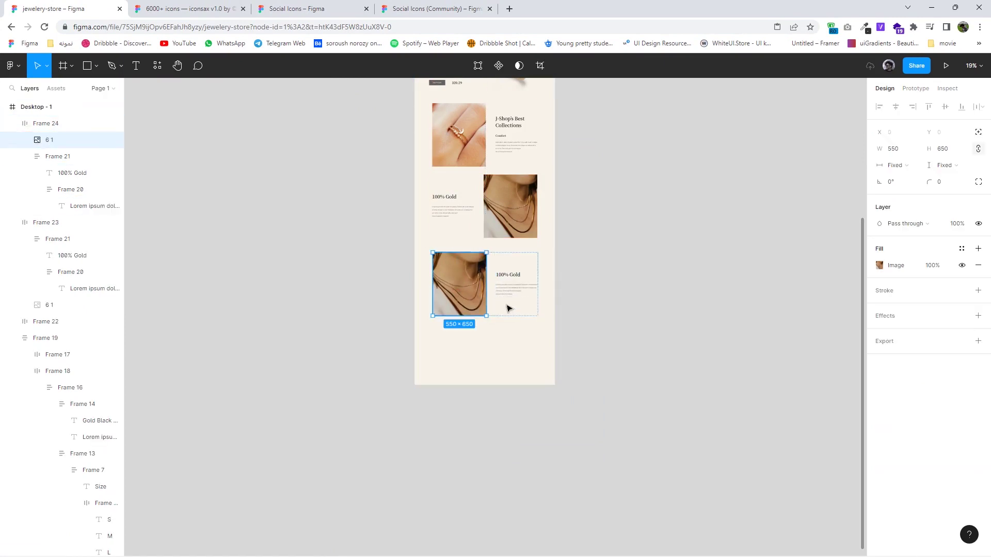
Retype the copied row's heading as "Trendy"
{"action": "left_click", "coordinate": [515, 278]}
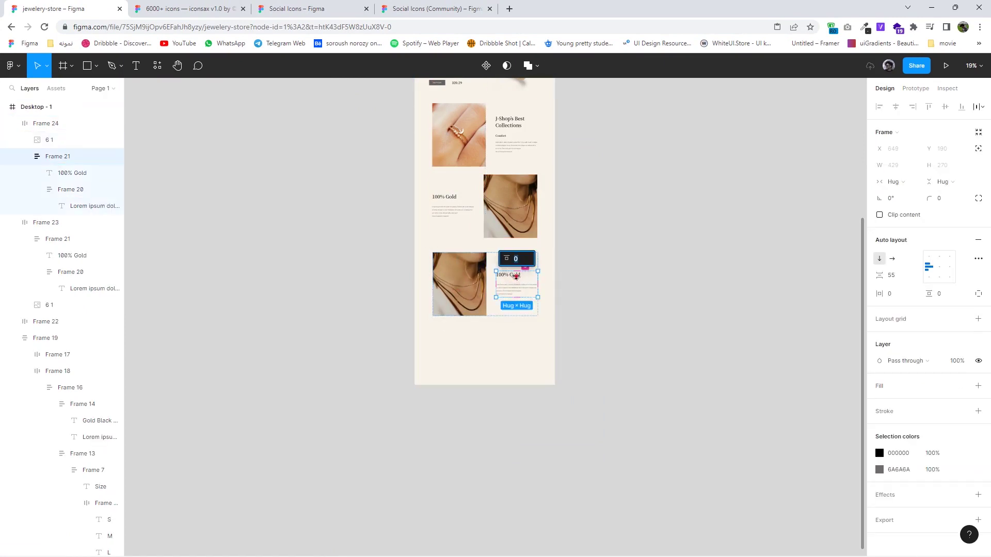
{"action": "scroll", "coordinate": [516, 276], "scroll_direction": "up", "scroll_amount": 3}
{"action": "scroll", "coordinate": [515, 276], "scroll_direction": "up", "scroll_amount": 2}
{"action": "double_click", "coordinate": [516, 275]}
{"action": "double_click", "coordinate": [512, 274]}
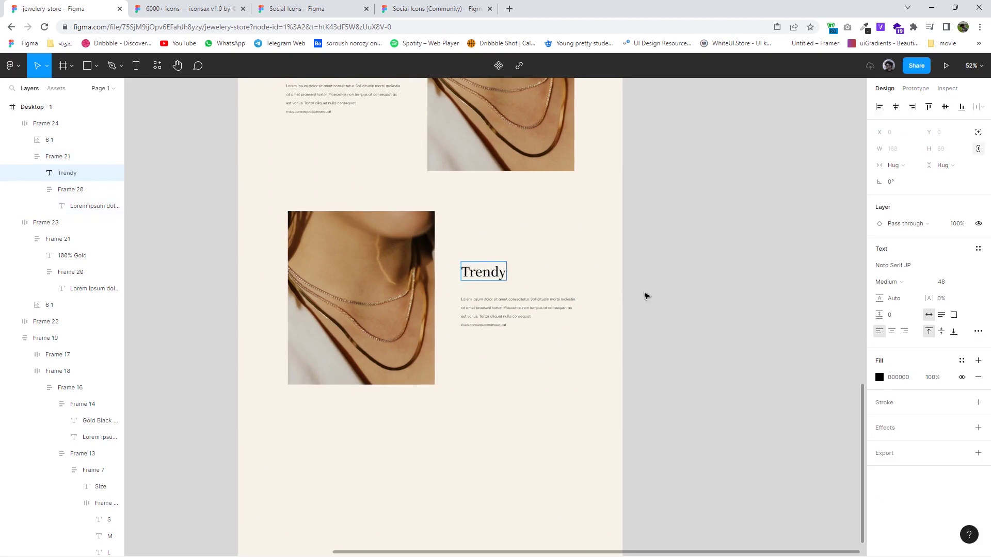
{"action": "scroll", "coordinate": [647, 296], "scroll_direction": "down", "scroll_amount": 2}
{"action": "scroll", "coordinate": [680, 304], "scroll_direction": "down", "scroll_amount": 2}
{"action": "scroll", "coordinate": [647, 396], "scroll_direction": "down", "scroll_amount": 2}
{"action": "key", "text": "ctrl+v"}
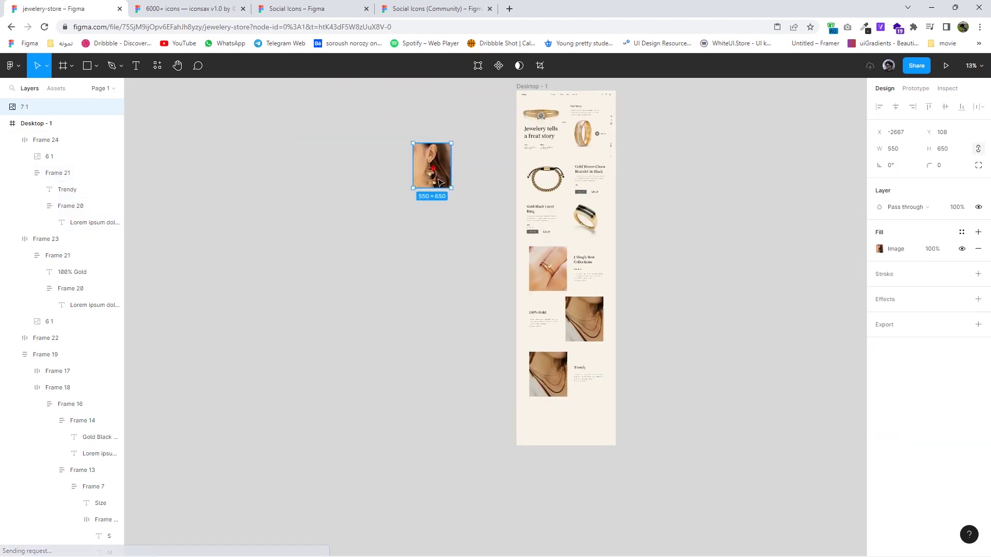
Put the earring photo into the Trendy row and delete its necklace photo
{"action": "left_click_drag", "start_coordinate": [440, 181], "coordinate": [562, 376]}
{"action": "scroll", "coordinate": [539, 384], "scroll_direction": "up", "scroll_amount": 3}
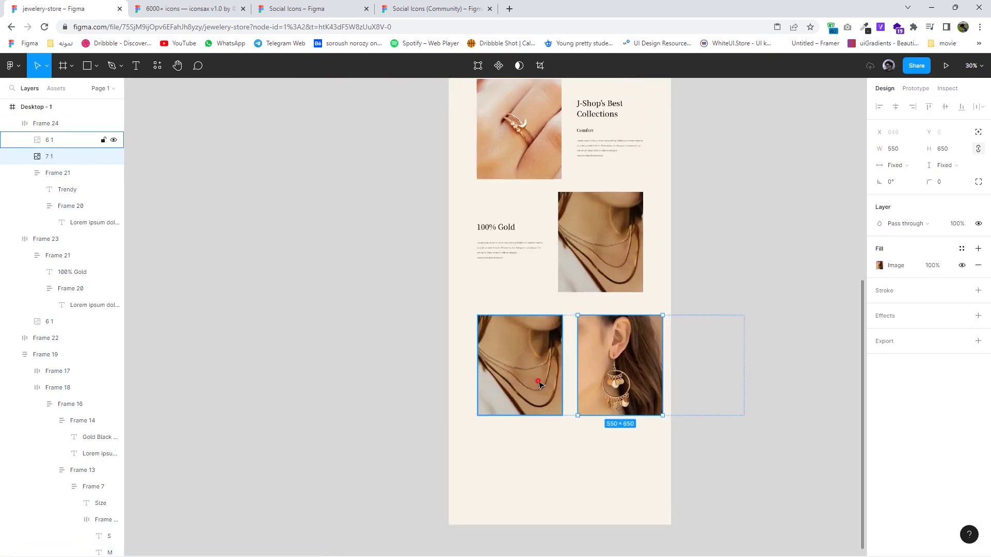
{"action": "left_click", "coordinate": [539, 384]}
{"action": "key", "text": "Delete"}
{"action": "left_click", "coordinate": [567, 378]}
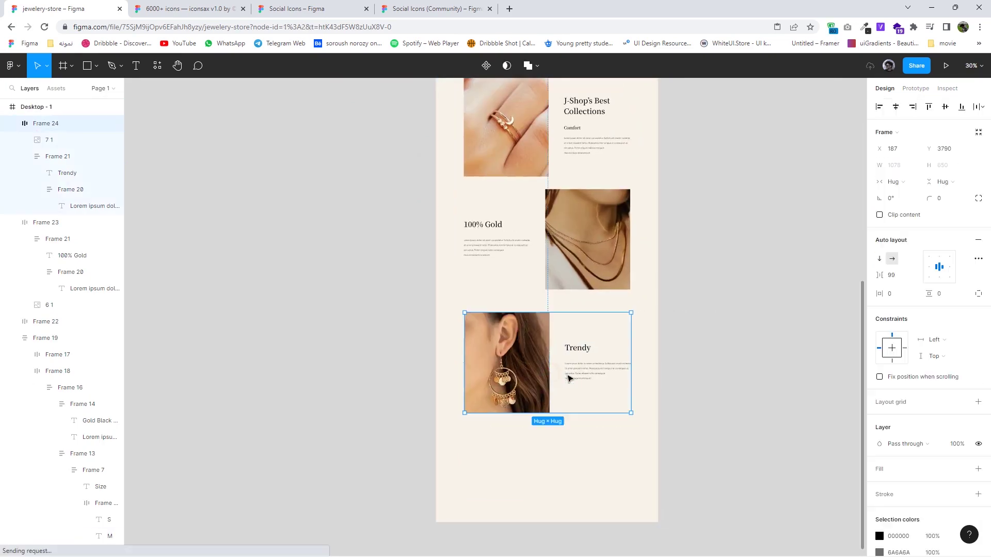
{"action": "scroll", "coordinate": [567, 378], "scroll_direction": "up", "scroll_amount": 2}
{"action": "scroll", "coordinate": [537, 371], "scroll_direction": "up", "scroll_amount": 2}
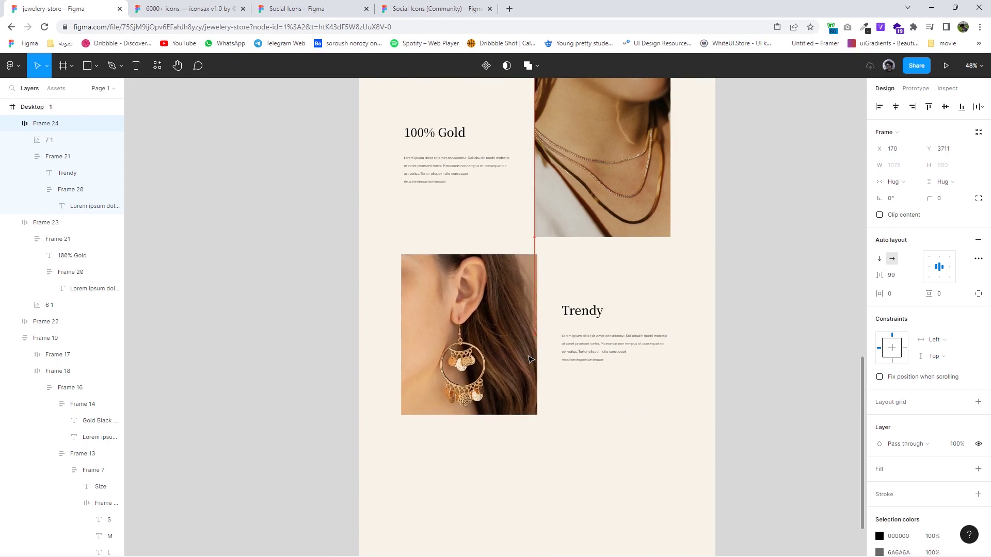
{"action": "scroll", "coordinate": [712, 349], "scroll_direction": "down", "scroll_amount": 2}
{"action": "scroll", "coordinate": [679, 405], "scroll_direction": "down", "scroll_amount": 2}
{"action": "left_click", "coordinate": [691, 472]}
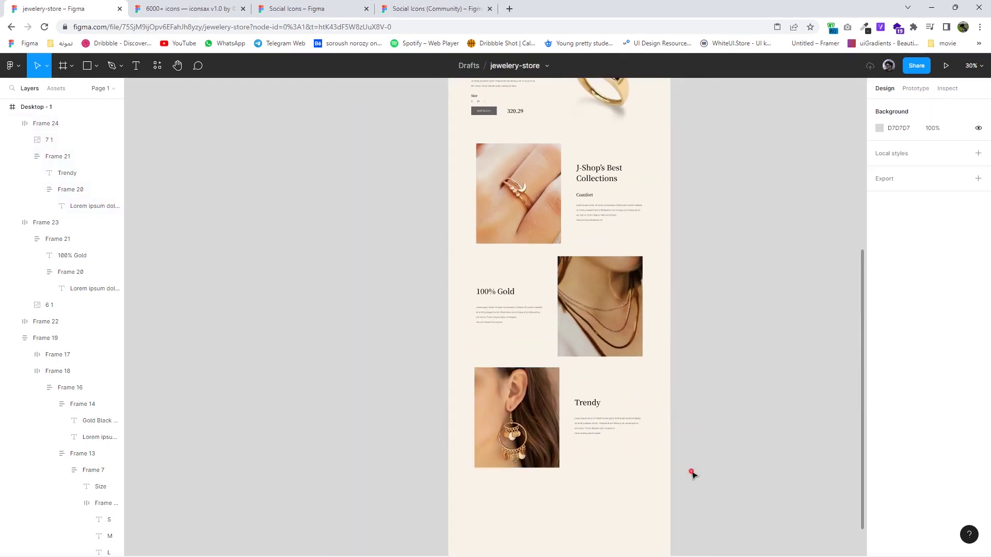
Frame the three jewelry rows and stack them in auto layout with 72 spacing
{"action": "left_click_drag", "start_coordinate": [691, 472], "coordinate": [619, 237]}
{"action": "right_click", "coordinate": [530, 187]}
{"action": "left_click", "coordinate": [567, 307]}
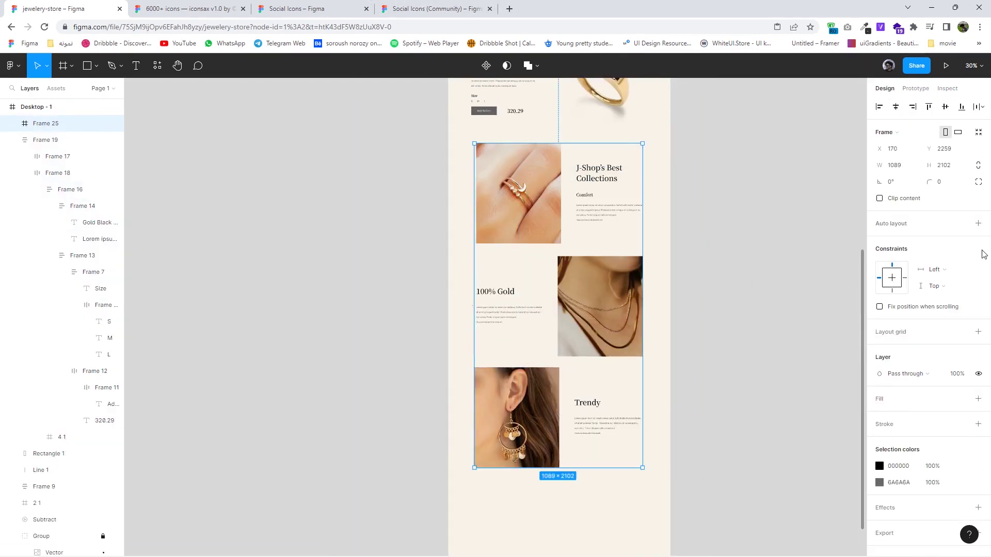
{"action": "left_click", "coordinate": [977, 223]}
{"action": "left_click", "coordinate": [898, 275]}
{"action": "type", "text": "72"}
{"action": "key", "text": "Return"}
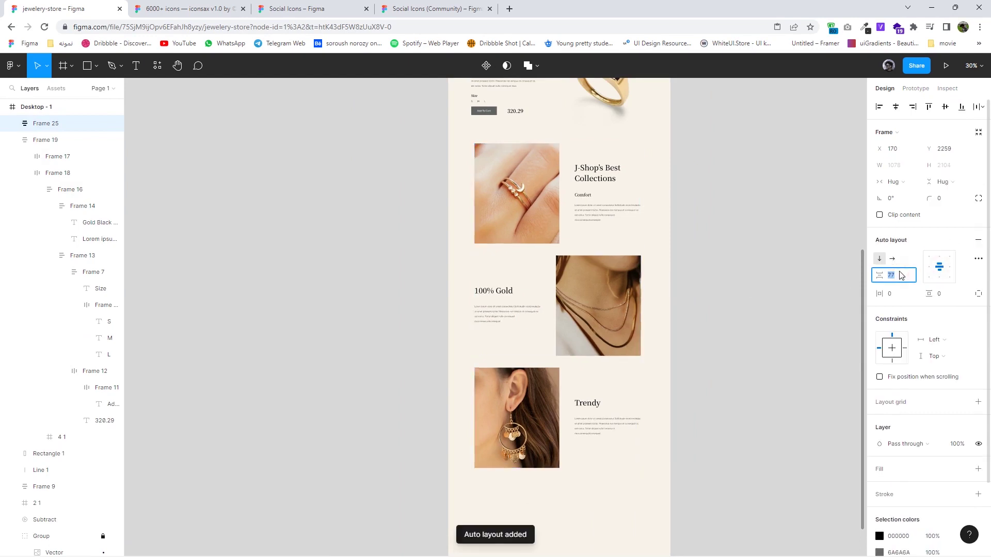
{"action": "left_click_drag", "start_coordinate": [599, 230], "coordinate": [600, 240]}
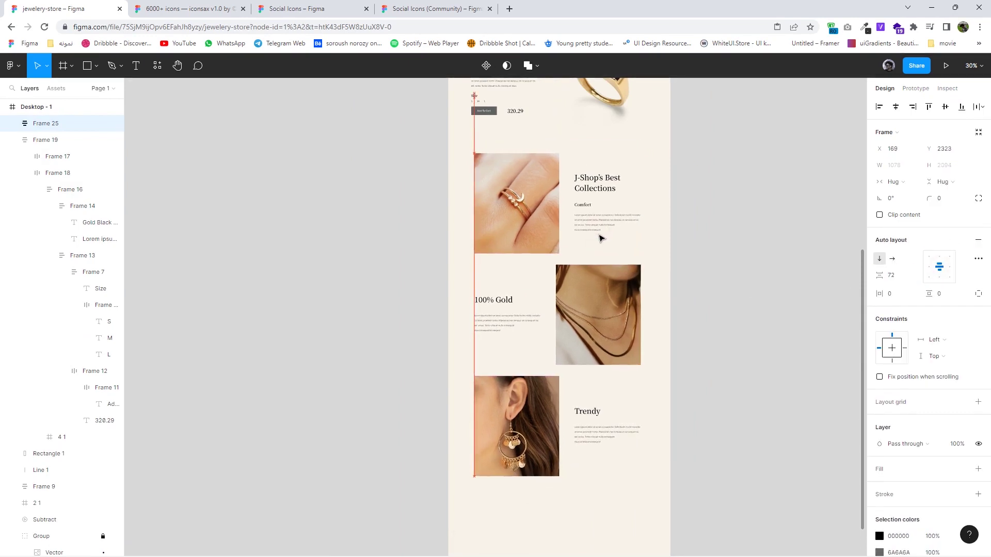
Wrap the product section and the stacked rows in auto layout with 156 spacing
{"action": "scroll", "coordinate": [650, 330], "scroll_direction": "down", "scroll_amount": 3, "text": "ctrl"}
{"action": "left_click_drag", "start_coordinate": [676, 490], "coordinate": [522, 83]}
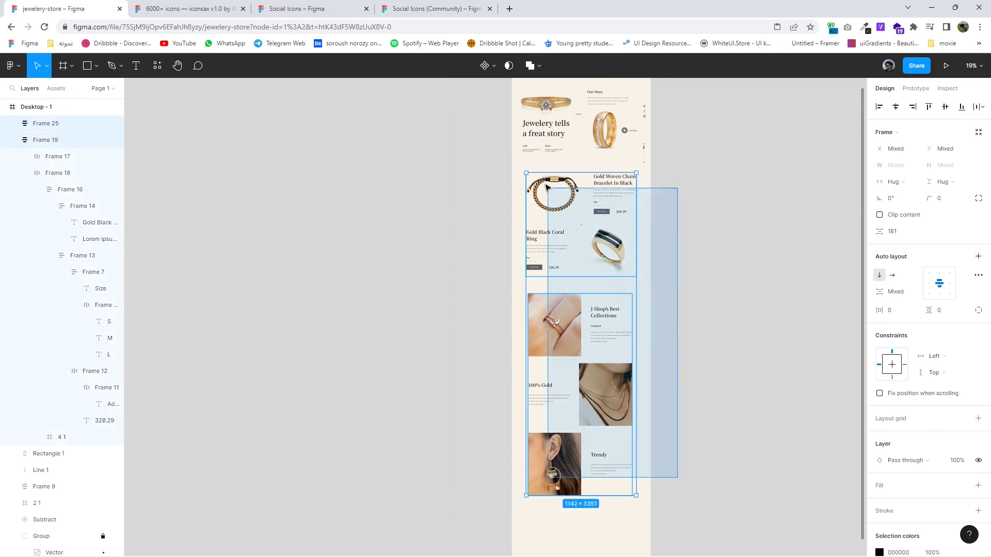
{"action": "key", "text": "shift+a"}
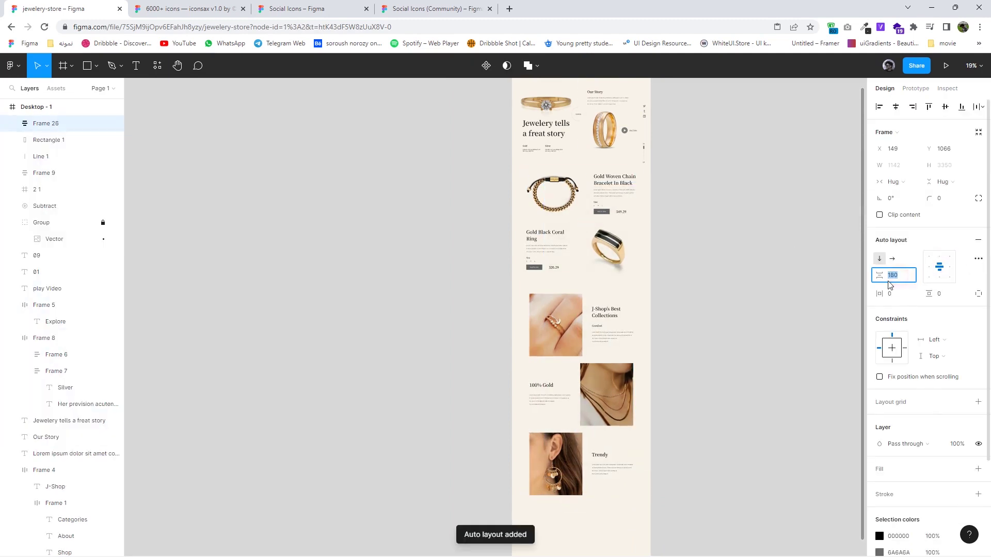
{"action": "type", "text": "156"}
{"action": "key", "text": "Return"}
Extend the Desktop - 1 frame downward so the page is 5831 tall
{"action": "scroll", "coordinate": [573, 367], "scroll_direction": "down", "scroll_amount": 3}
{"action": "scroll", "coordinate": [571, 368], "scroll_direction": "down", "scroll_amount": 2}
{"action": "scroll", "coordinate": [613, 365], "scroll_direction": "down", "scroll_amount": 2, "text": "ctrl"}
{"action": "scroll", "coordinate": [662, 336], "scroll_direction": "up", "scroll_amount": 2}
{"action": "left_click", "coordinate": [529, 223]}
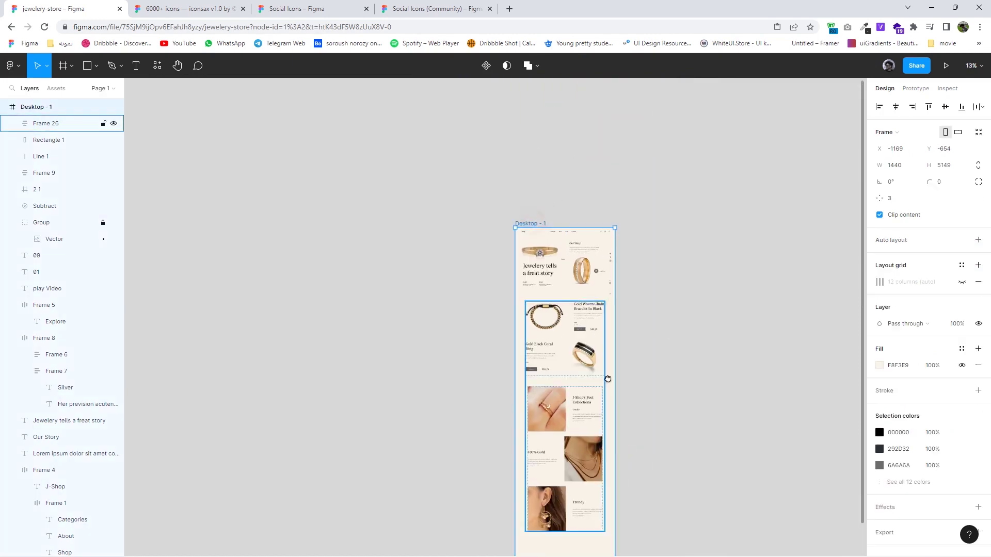
{"action": "scroll", "coordinate": [607, 379], "scroll_direction": "down", "scroll_amount": 3}
{"action": "left_click_drag", "start_coordinate": [565, 454], "coordinate": [574, 495]}
{"action": "scroll", "coordinate": [567, 464], "scroll_direction": "up", "scroll_amount": 5, "text": "ctrl"}
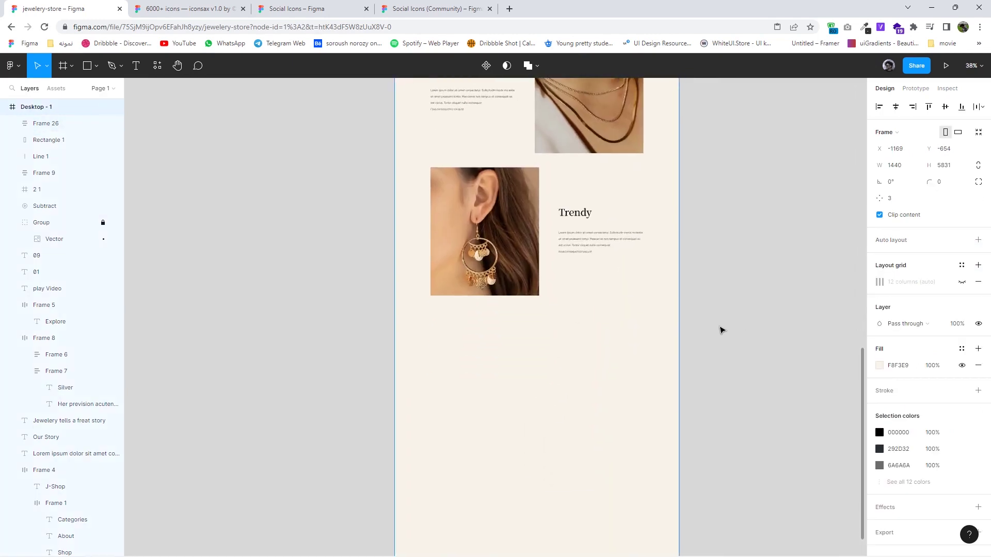
{"action": "key", "text": "super+Down"}
Bring the BRANDS logo image into Figma and place it below the jewelry rows
{"action": "left_click_drag", "start_coordinate": [585, 16], "coordinate": [492, 426]}
{"action": "mouse_move", "coordinate": [280, 370]}
{"action": "left_mouse_down"}
{"action": "mouse_move", "coordinate": [387, 435]}
{"action": "mouse_move", "coordinate": [547, 479]}
{"action": "left_mouse_up"}
{"action": "left_click_drag", "start_coordinate": [684, 410], "coordinate": [656, 278]}
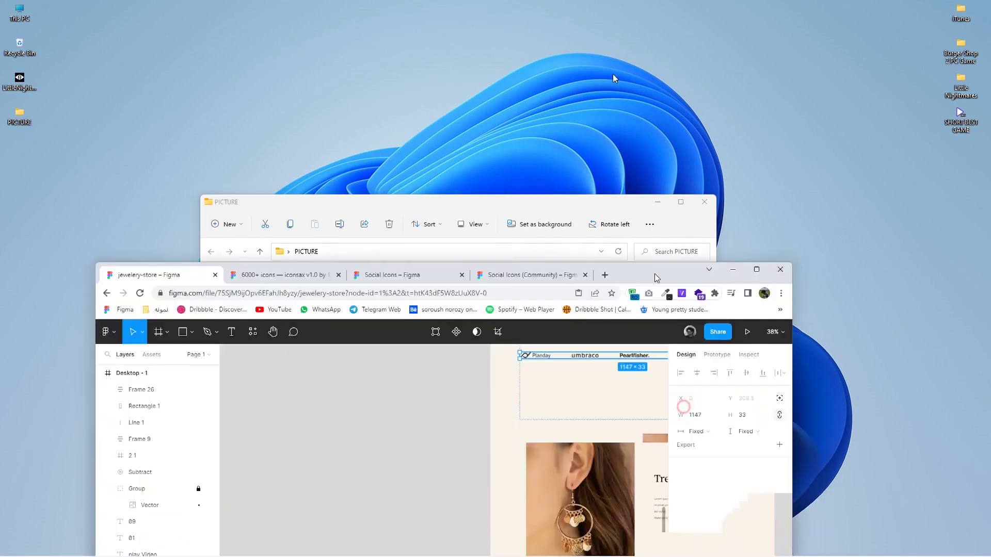
{"action": "double_click", "coordinate": [656, 278]}
{"action": "mouse_move", "coordinate": [544, 98]}
{"action": "left_mouse_down"}
{"action": "mouse_move", "coordinate": [553, 217]}
{"action": "mouse_move", "coordinate": [551, 161]}
{"action": "left_mouse_up"}
{"action": "left_click", "coordinate": [554, 232]}
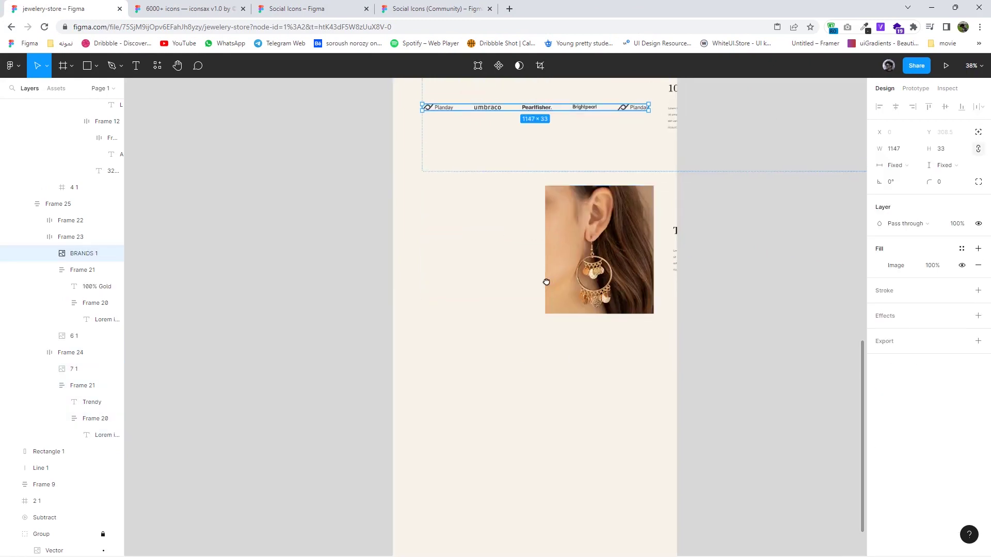
{"action": "left_click_drag", "start_coordinate": [544, 294], "coordinate": [559, 468]}
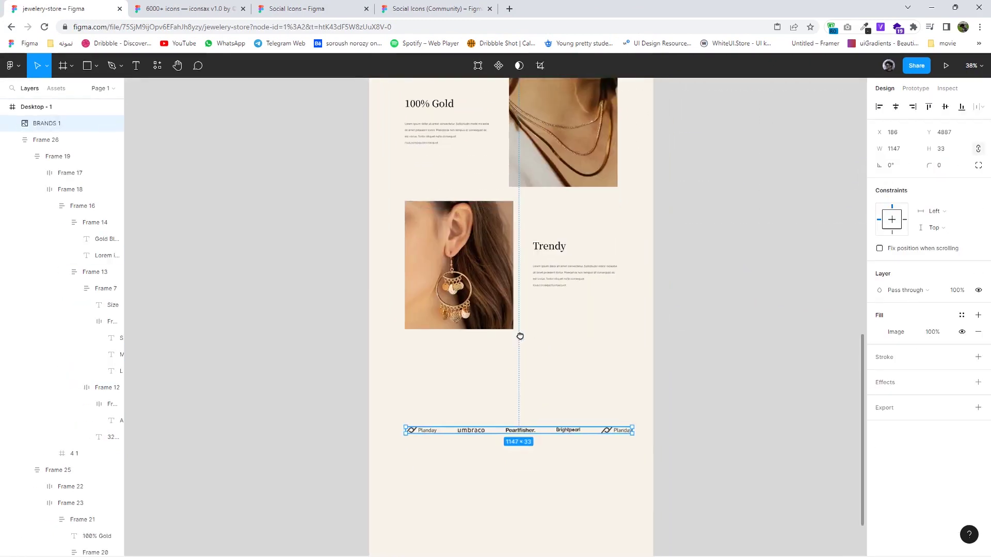
Duplicate the Trendy heading down to sit above the logo strip
{"action": "scroll", "coordinate": [515, 336], "scroll_direction": "up", "scroll_amount": 5}
{"action": "scroll", "coordinate": [515, 354], "scroll_direction": "down", "scroll_amount": 2}
{"action": "scroll", "coordinate": [531, 177], "scroll_direction": "down", "scroll_amount": 2}
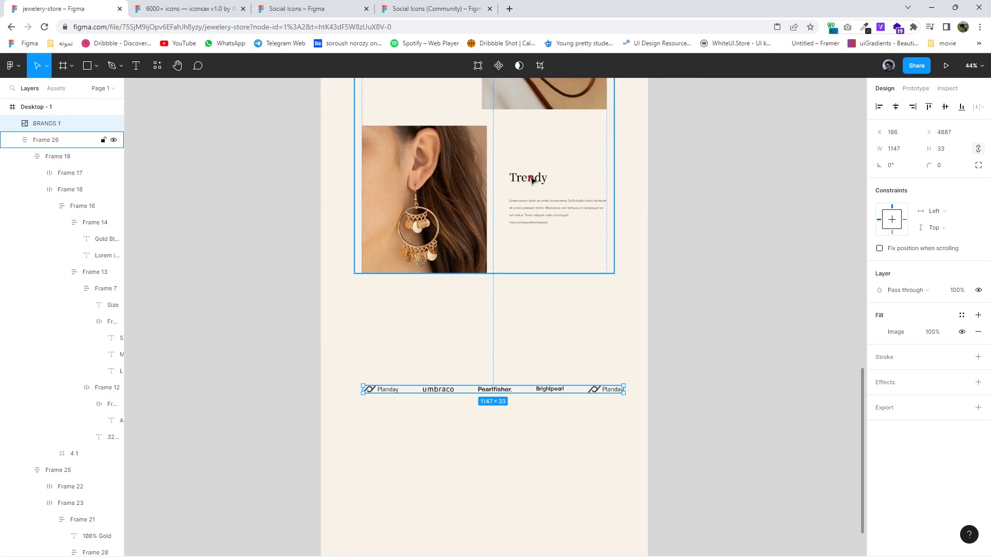
{"action": "left_click", "coordinate": [530, 177]}
{"action": "left_click_drag", "start_coordinate": [530, 177], "coordinate": [491, 326]}
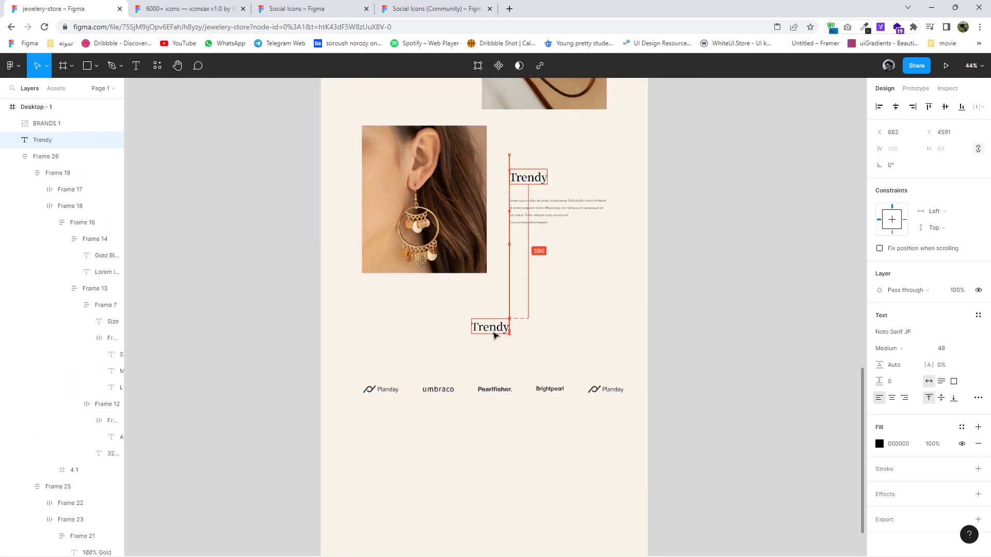
Retype the copied heading as 'Trusted by leading companies' at font size 36
{"action": "scroll", "coordinate": [491, 330], "scroll_direction": "up", "scroll_amount": 3}
{"action": "type", "text": "Tr"}
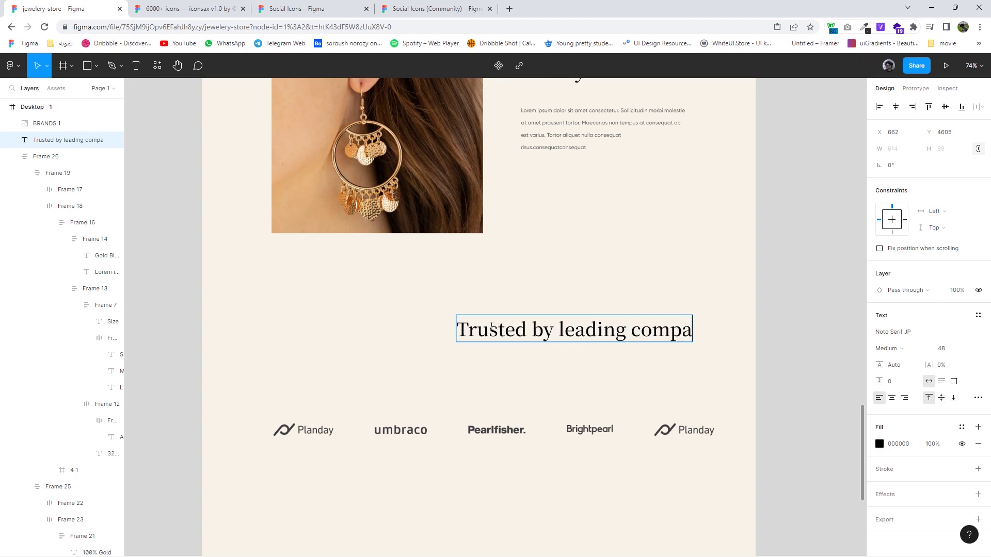
{"action": "type", "text": "es"}
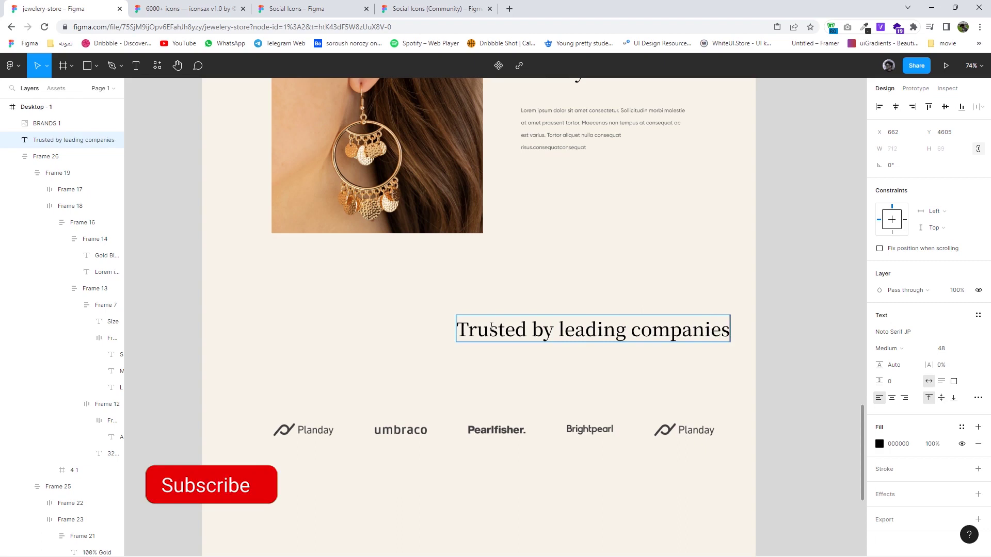
{"action": "key", "text": "Escape"}
{"action": "left_click", "coordinate": [940, 348]}
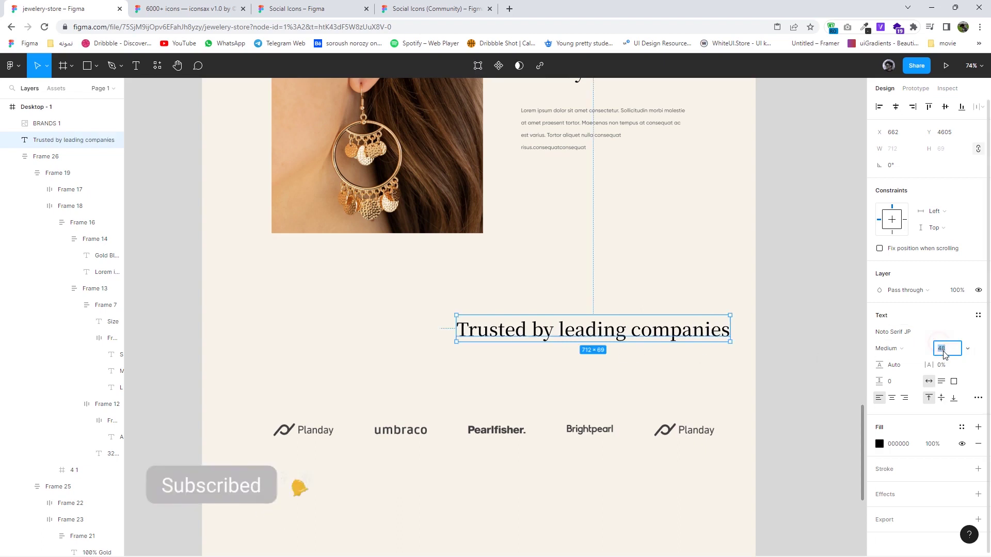
{"action": "type", "text": "39"}
{"action": "key", "text": "Return"}
{"action": "type", "text": "36"}
{"action": "key", "text": "Return"}
Set the heading to Gilroy SemiBold and centre it just above the logos
{"action": "left_click", "coordinate": [886, 348]}
{"action": "left_click_drag", "start_coordinate": [582, 342], "coordinate": [508, 370]}
{"action": "type", "text": "Gil"}
{"action": "key", "text": "Return"}
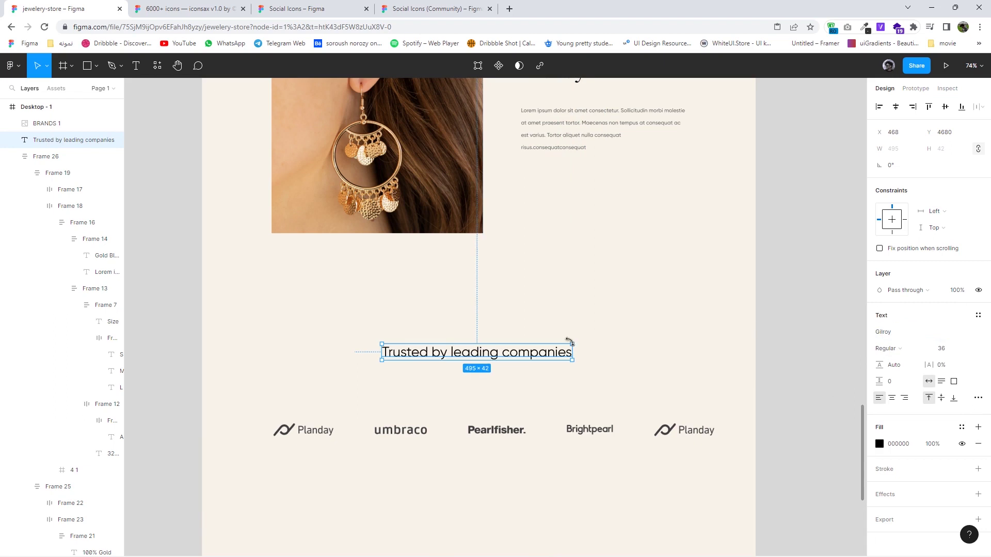
{"action": "left_click", "coordinate": [886, 348]}
{"action": "left_click_drag", "start_coordinate": [503, 346], "coordinate": [502, 364]}
{"action": "scroll", "coordinate": [499, 371], "scroll_direction": "up", "scroll_amount": 1}
{"action": "scroll", "coordinate": [499, 371], "scroll_direction": "up", "scroll_amount": 3}
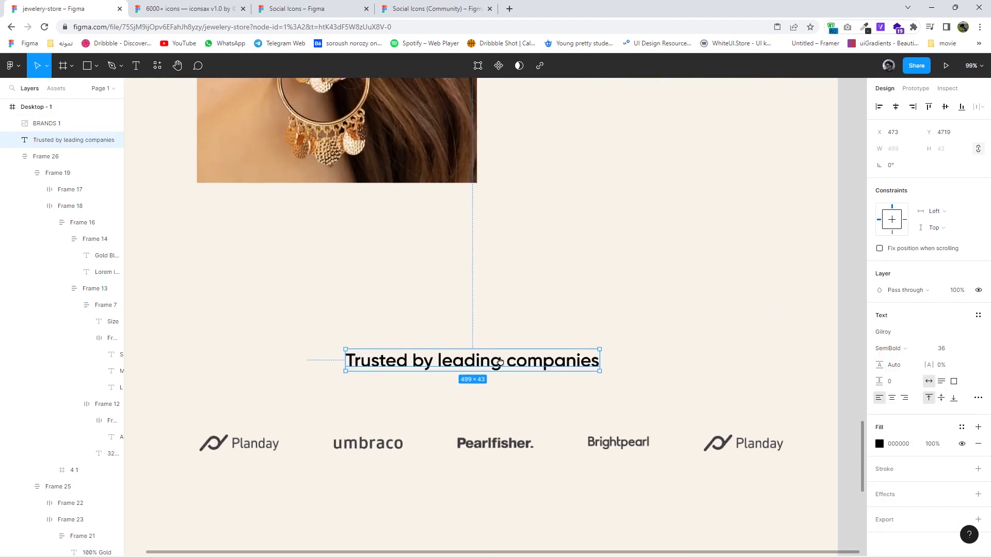
Make 'by leading companies' Regular weight so only 'Trusted' stays heavier
{"action": "left_click", "coordinate": [879, 444]}
{"action": "left_click", "coordinate": [856, 288]}
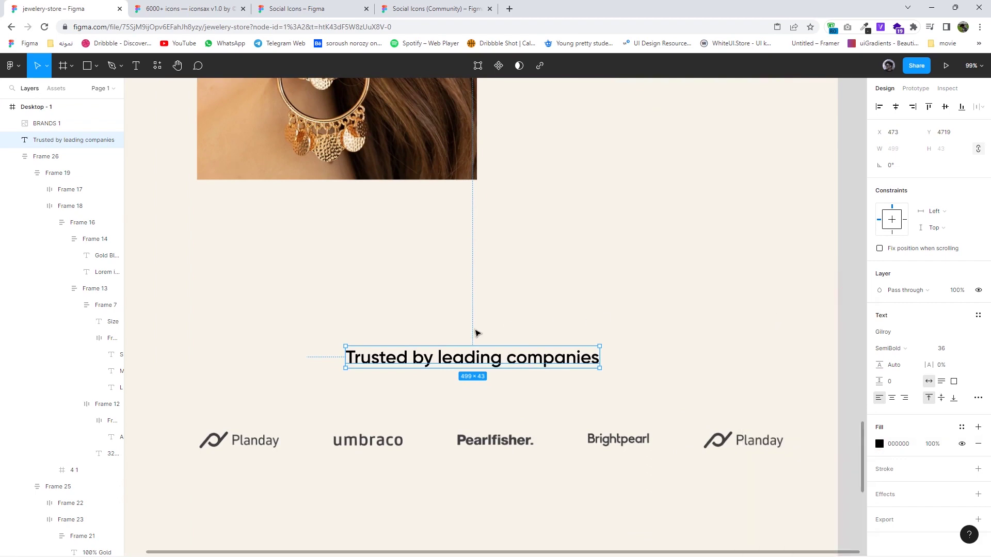
{"action": "double_click", "coordinate": [436, 357]}
{"action": "mouse_move", "coordinate": [436, 357]}
{"action": "left_mouse_down"}
{"action": "mouse_move", "coordinate": [345, 357]}
{"action": "mouse_move", "coordinate": [638, 375]}
{"action": "left_mouse_up"}
{"action": "left_click", "coordinate": [888, 348]}
{"action": "left_click", "coordinate": [892, 323]}
{"action": "key", "text": "Escape"}
{"action": "scroll", "coordinate": [581, 491], "scroll_direction": "down", "scroll_amount": 3}
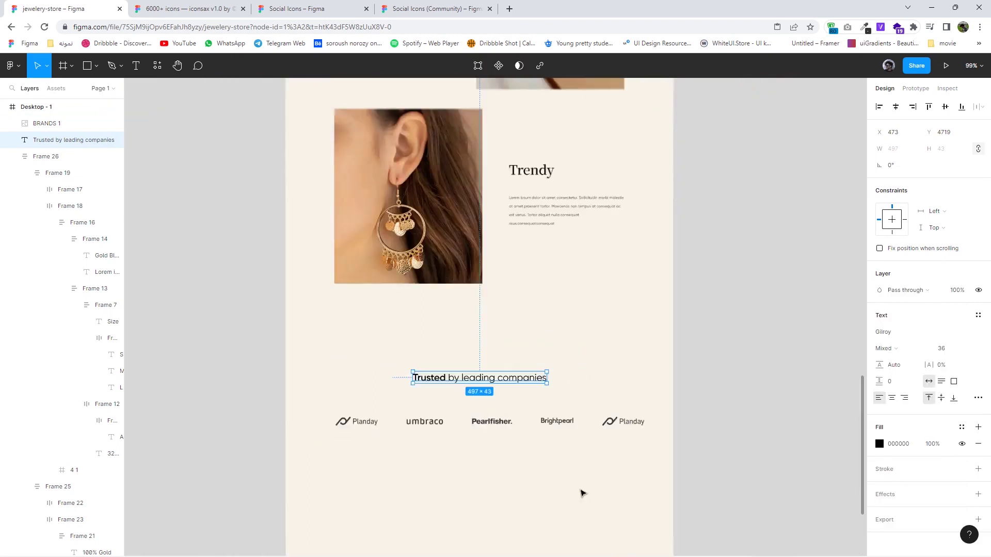
{"action": "scroll", "coordinate": [619, 462], "scroll_direction": "down", "scroll_amount": 2}
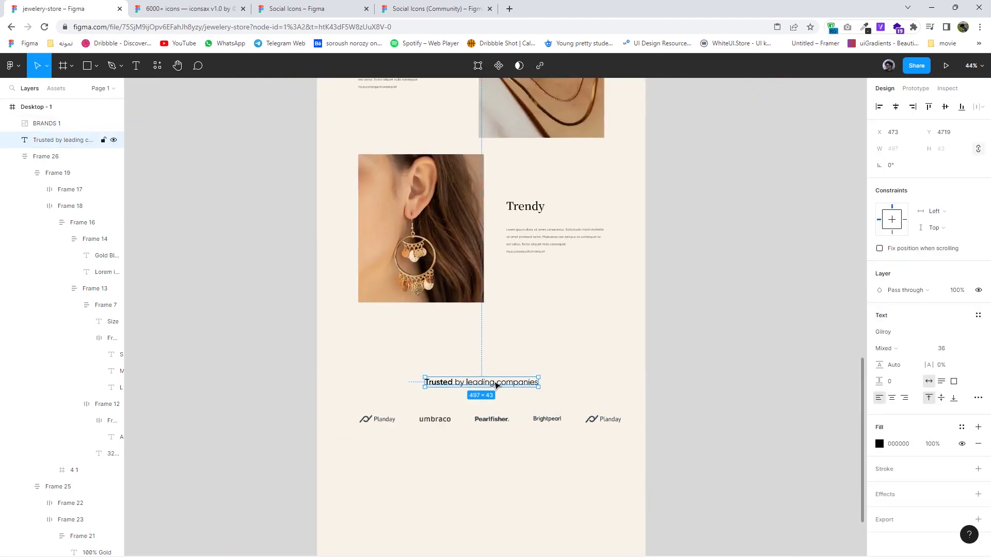
Frame the Trusted heading and logo strip in auto layout with 79 spacing
{"action": "left_click", "coordinate": [568, 419]}
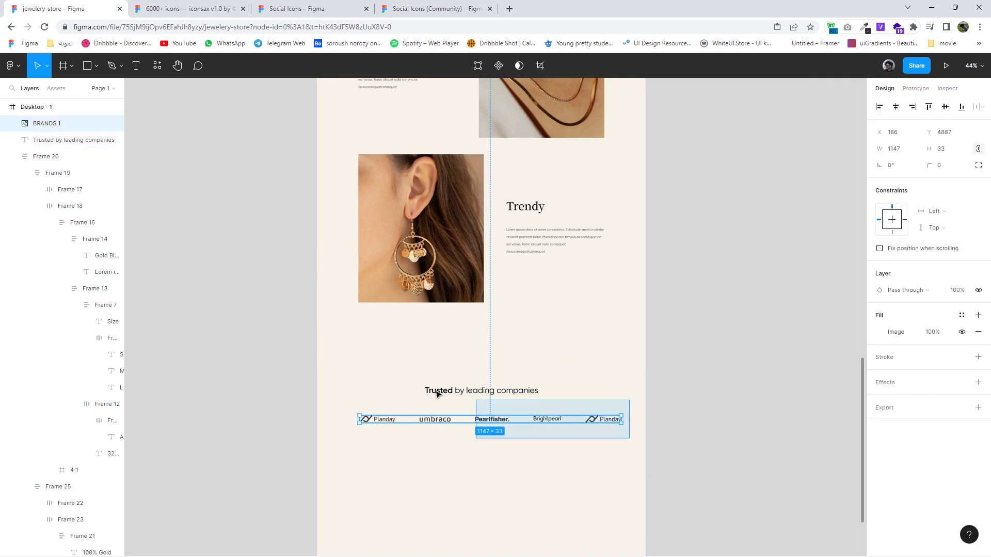
{"action": "left_click", "coordinate": [464, 391], "text": "shift"}
{"action": "right_click", "coordinate": [516, 391]}
{"action": "left_click", "coordinate": [542, 367]}
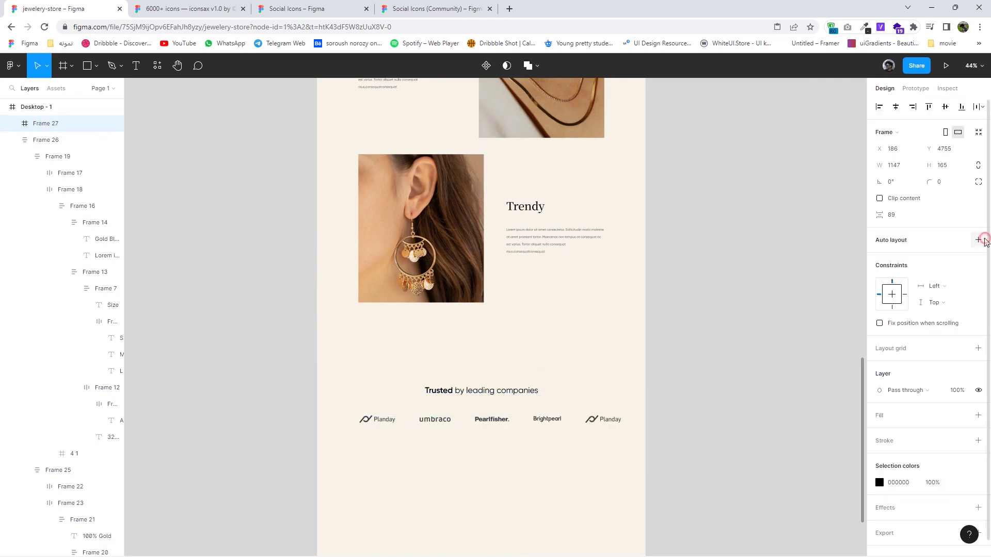
{"action": "left_click", "coordinate": [978, 240]}
{"action": "left_click", "coordinate": [892, 275]}
{"action": "left_click", "coordinate": [892, 275]}
{"action": "type", "text": "79"}
{"action": "key", "text": "Return"}
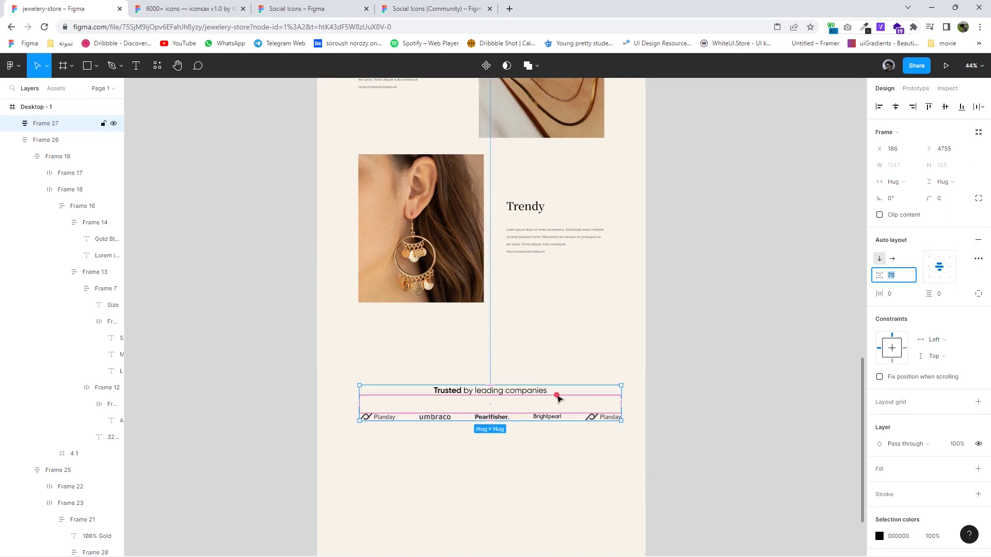
Move the frame up under the Trendy section, centred with 146 side margins
{"action": "left_click_drag", "start_coordinate": [559, 399], "coordinate": [552, 381]}
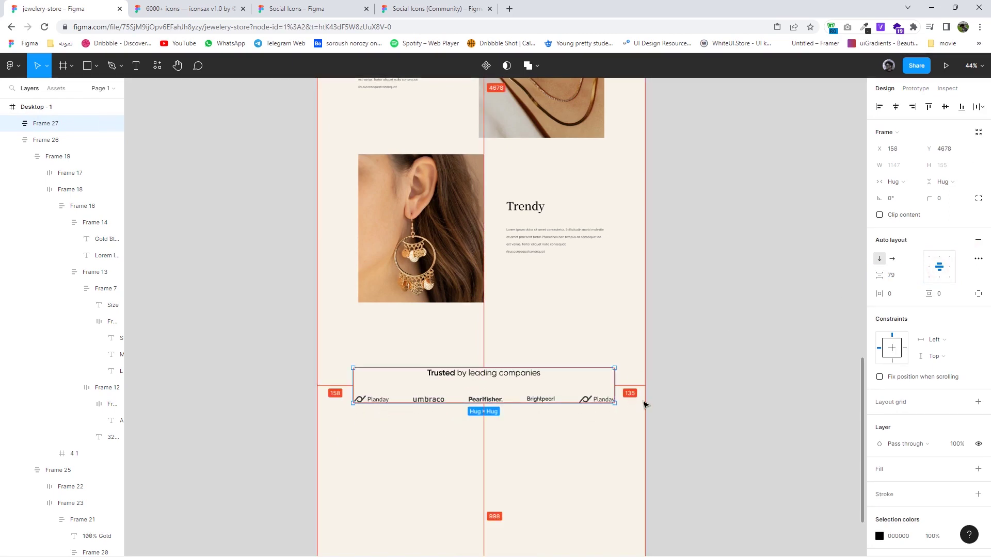
{"action": "key", "text": "Left"}
{"action": "key", "text": "Left"}
{"action": "key", "text": "Left"}
{"action": "key", "text": "Left"}
{"action": "key", "text": "Left"}
{"action": "key", "text": "Left"}
{"action": "key", "text": "Left"}
{"action": "key", "text": "Left"}
{"action": "key", "text": "Left"}
{"action": "key", "text": "Left"}
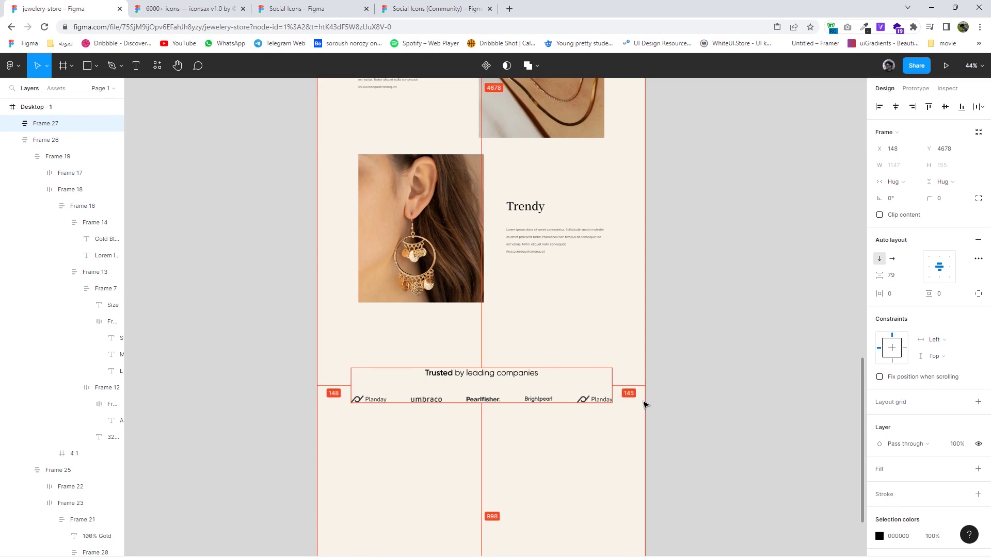
{"action": "key", "text": "Left"}
{"action": "key", "text": "Left"}
{"action": "key", "text": "Up"}
{"action": "key", "text": "Up"}
{"action": "key", "text": "shift+Up"}
{"action": "key", "text": "shift+Up"}
{"action": "key", "text": "shift+Up"}
{"action": "key", "text": "shift+Up"}
{"action": "key", "text": "shift+Up"}
{"action": "key", "text": "Up"}
{"action": "key", "text": "Up"}
{"action": "key", "text": "Up"}
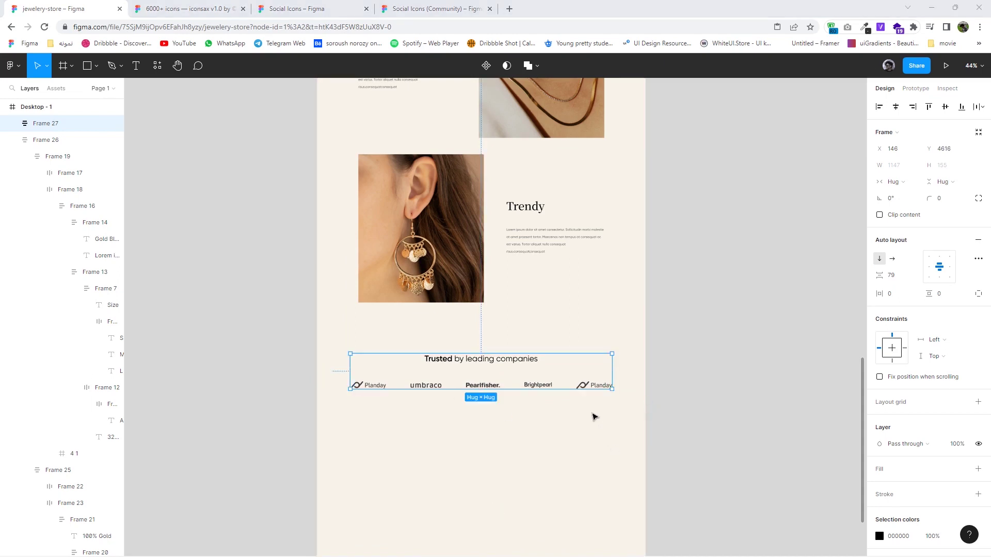
{"action": "scroll", "coordinate": [593, 413], "scroll_direction": "down", "scroll_amount": 2}
Duplicate the Trusted heading below the logos and retype it as 'Join J-Shop's Family'
{"action": "double_click", "coordinate": [503, 261]}
{"action": "left_click_drag", "start_coordinate": [506, 258], "coordinate": [504, 327]}
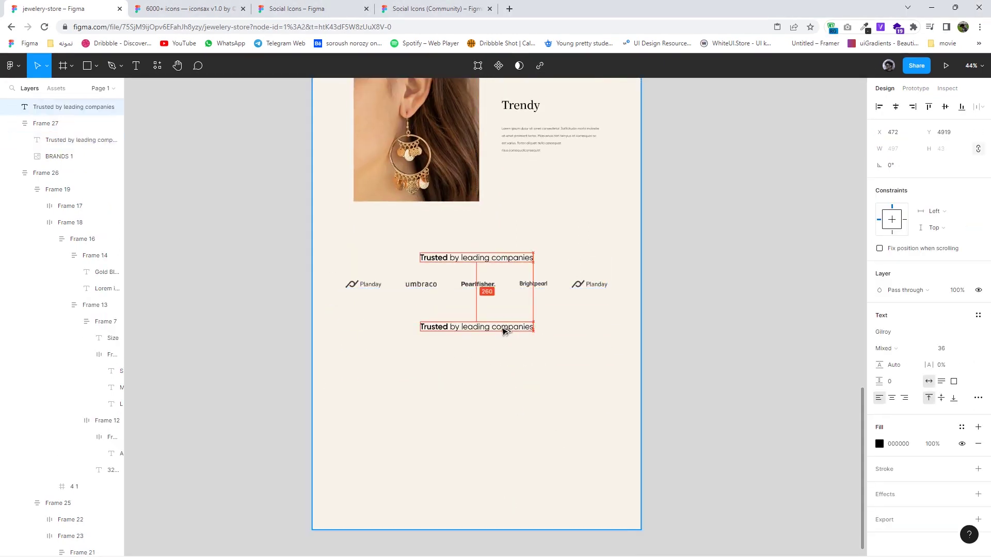
{"action": "scroll", "coordinate": [479, 325], "scroll_direction": "up", "scroll_amount": 3}
{"action": "double_click", "coordinate": [479, 325]}
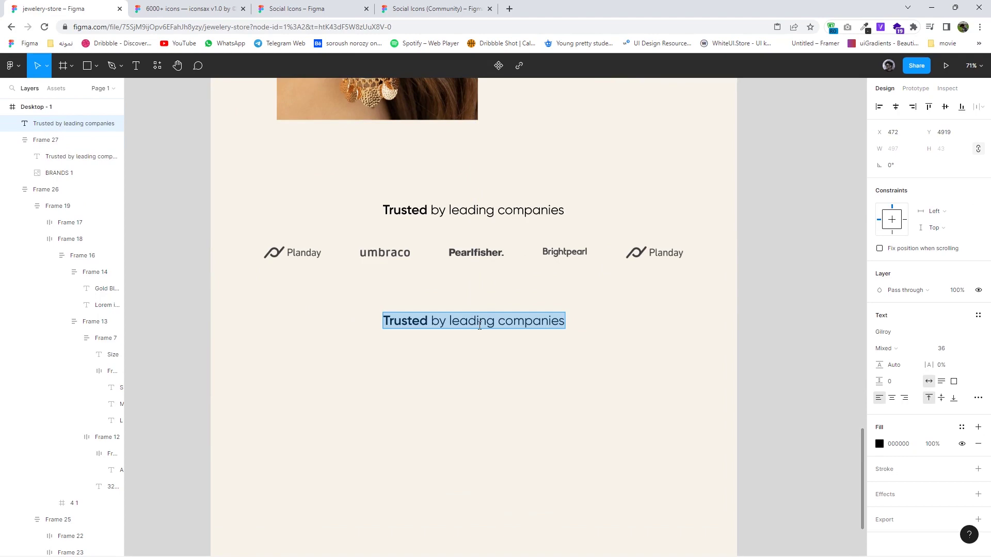
{"action": "type", "text": "Join J-Shop’s Family"}
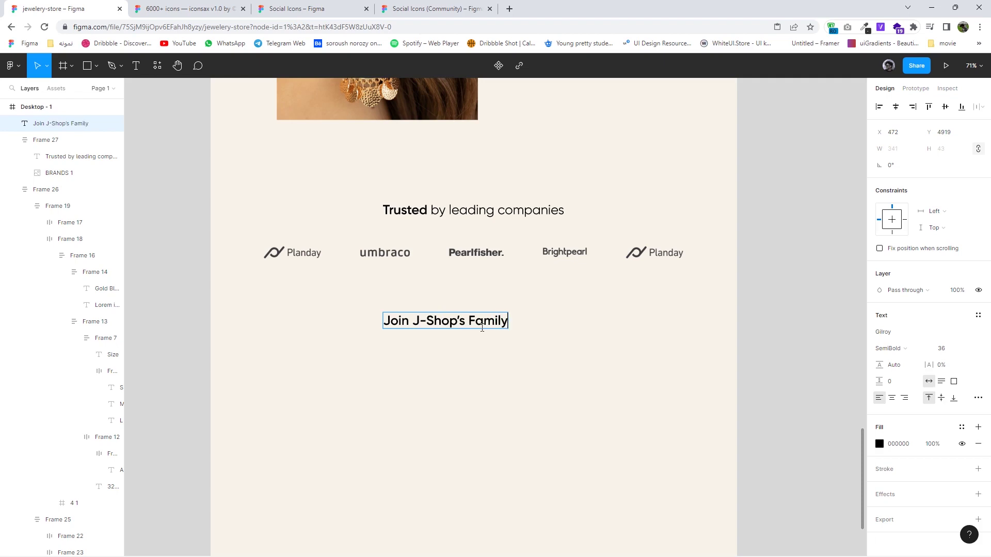
{"action": "left_click", "coordinate": [580, 331]}
Set the Join J-Shop's Family heading to Noto Serif JP, size 52
{"action": "left_click", "coordinate": [888, 333]}
{"action": "type", "text": "Noto Serif JP"}
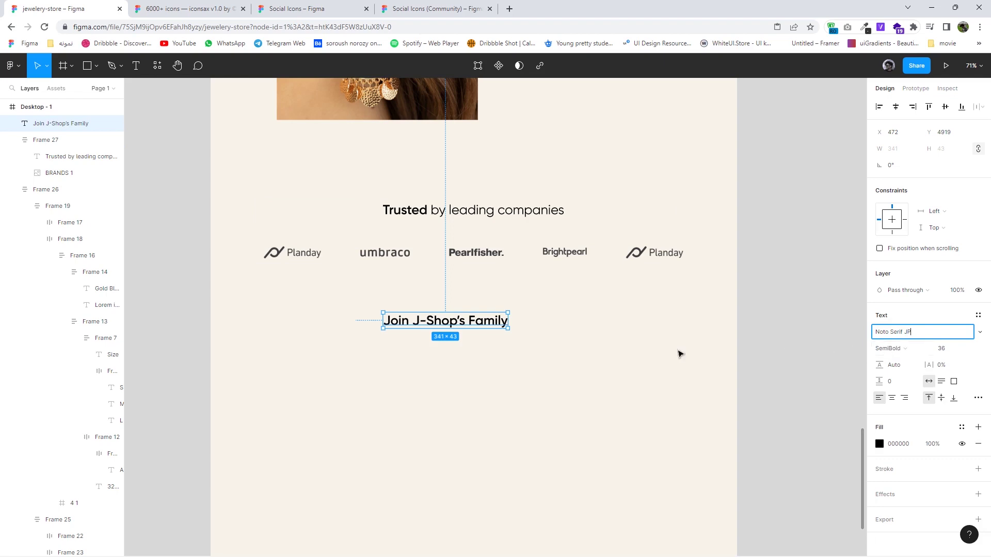
{"action": "left_click", "coordinate": [585, 351]}
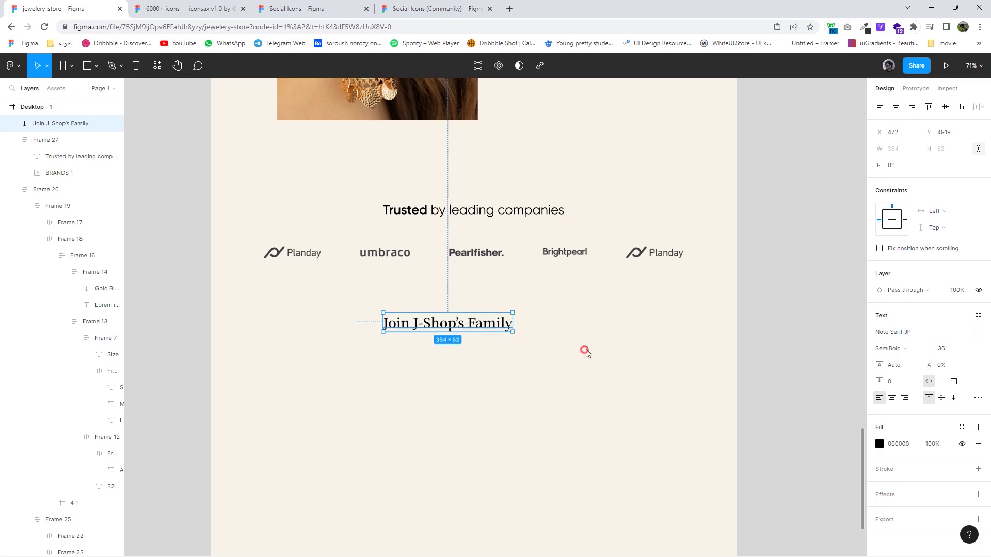
{"action": "left_click_drag", "start_coordinate": [450, 326], "coordinate": [500, 354]}
{"action": "type", "text": "52"}
{"action": "key", "text": "Return"}
Select the 'Trusted by leading companies' text for copying
{"action": "scroll", "coordinate": [584, 373], "scroll_direction": "down", "scroll_amount": 1}
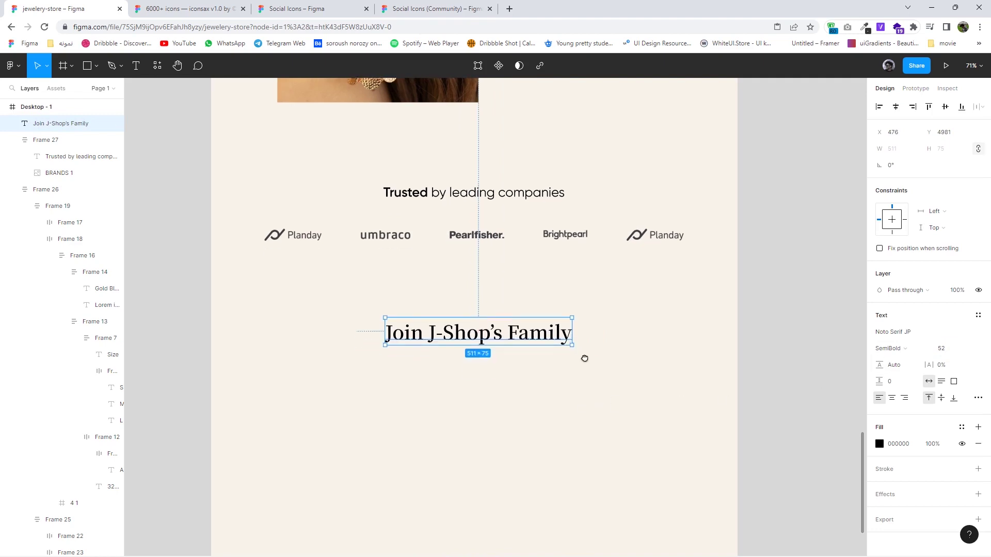
{"action": "scroll", "coordinate": [561, 368], "scroll_direction": "down", "scroll_amount": 2}
{"action": "scroll", "coordinate": [480, 374], "scroll_direction": "down", "scroll_amount": 2}
{"action": "scroll", "coordinate": [470, 350], "scroll_direction": "up", "scroll_amount": 2}
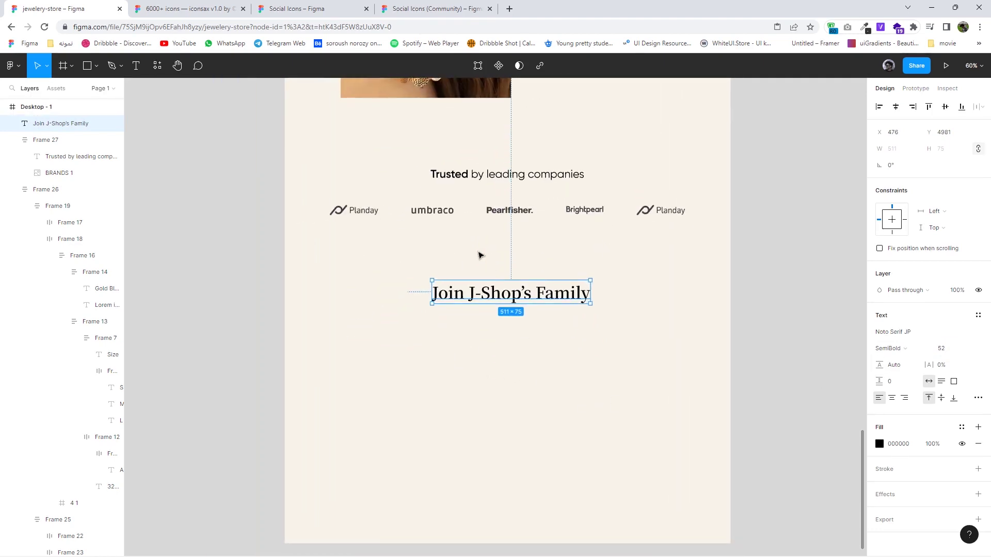
{"action": "double_click", "coordinate": [470, 176]}
Paste the Trusted text below the heading as 'Enter your email' in Gilroy Regular 20
{"action": "key", "text": "ctrl+c"}
{"action": "key", "text": "ctrl+v"}
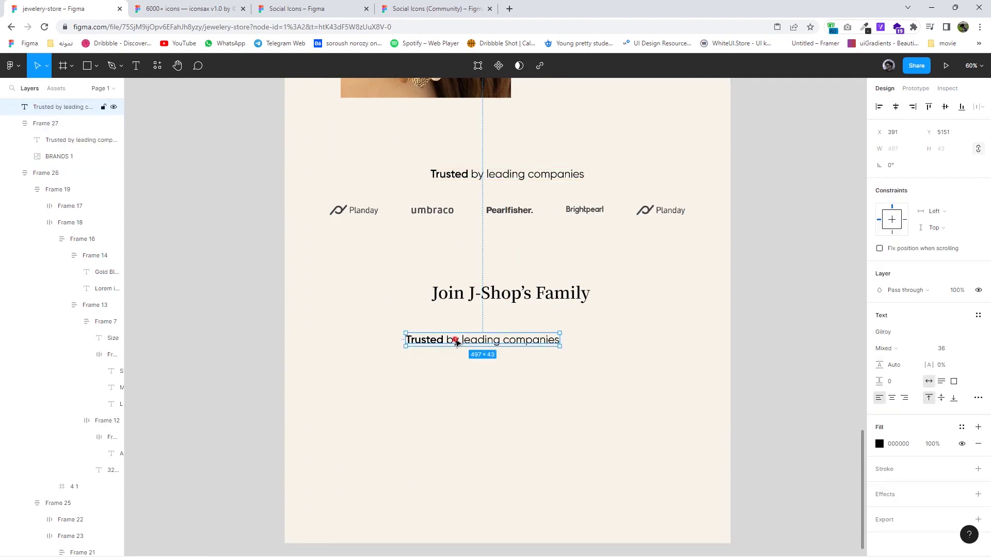
{"action": "type", "text": "Enter your email"}
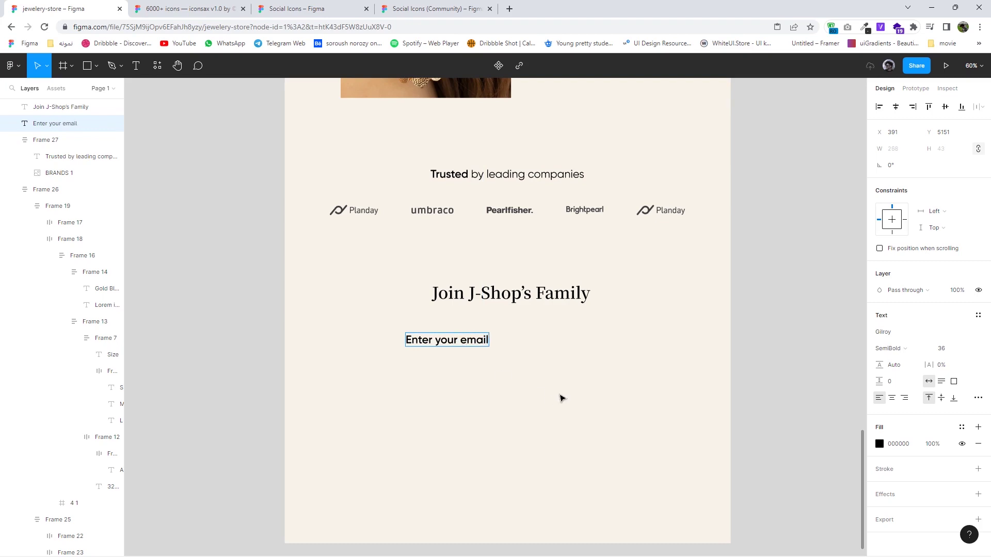
{"action": "scroll", "coordinate": [562, 398], "scroll_direction": "up", "scroll_amount": 3, "text": "ctrl"}
{"action": "left_click", "coordinate": [944, 348]}
{"action": "type", "text": "33"}
{"action": "key", "text": "Return"}
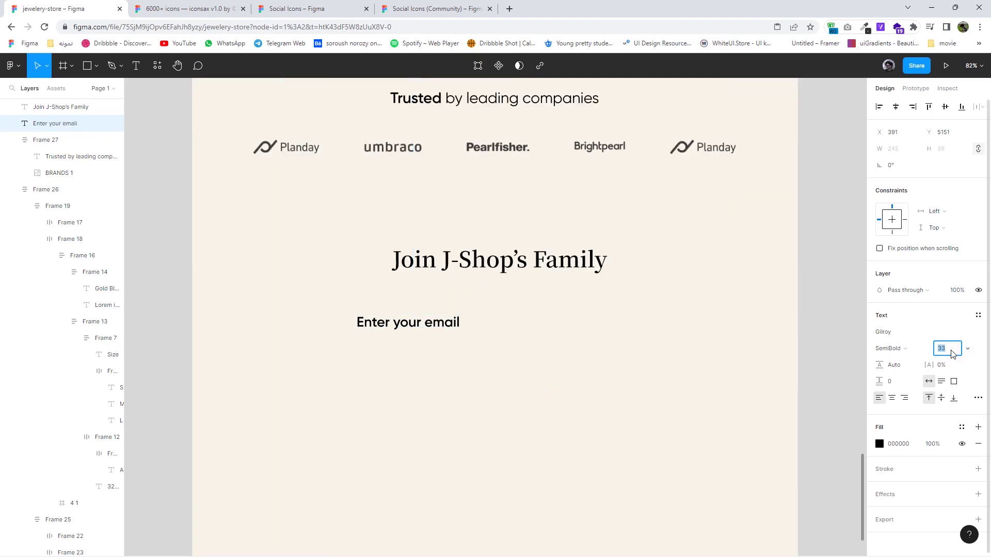
{"action": "type", "text": "0"}
{"action": "key", "text": "Return"}
{"action": "mouse_move", "coordinate": [404, 325]}
{"action": "left_mouse_down"}
{"action": "mouse_move", "coordinate": [376, 340]}
{"action": "mouse_move", "coordinate": [538, 338]}
{"action": "left_mouse_up"}
{"action": "left_click", "coordinate": [897, 348]}
{"action": "left_click", "coordinate": [903, 322]}
Change the duplicated label beside it to read 'Join Family'
{"action": "double_click", "coordinate": [540, 338]}
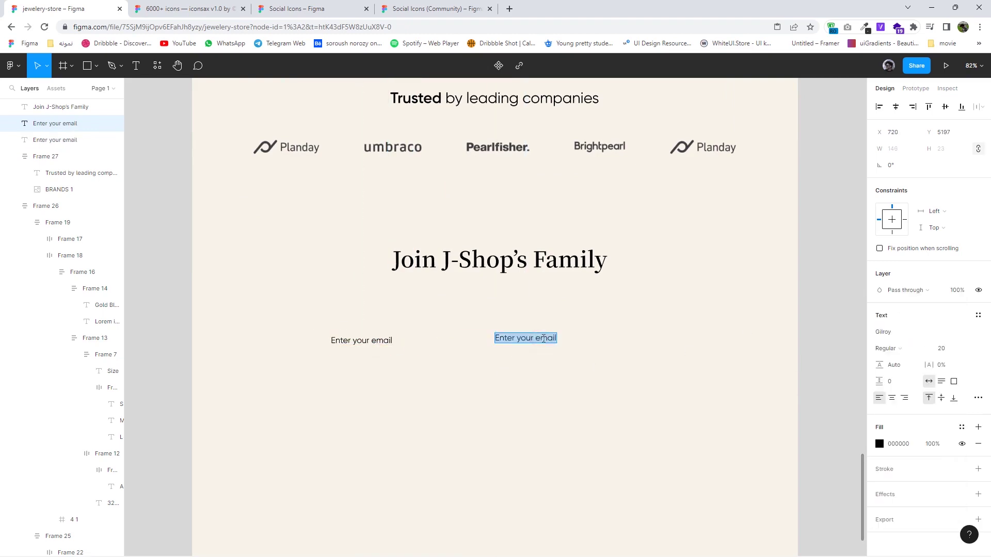
{"action": "type", "text": "Join Fa"}
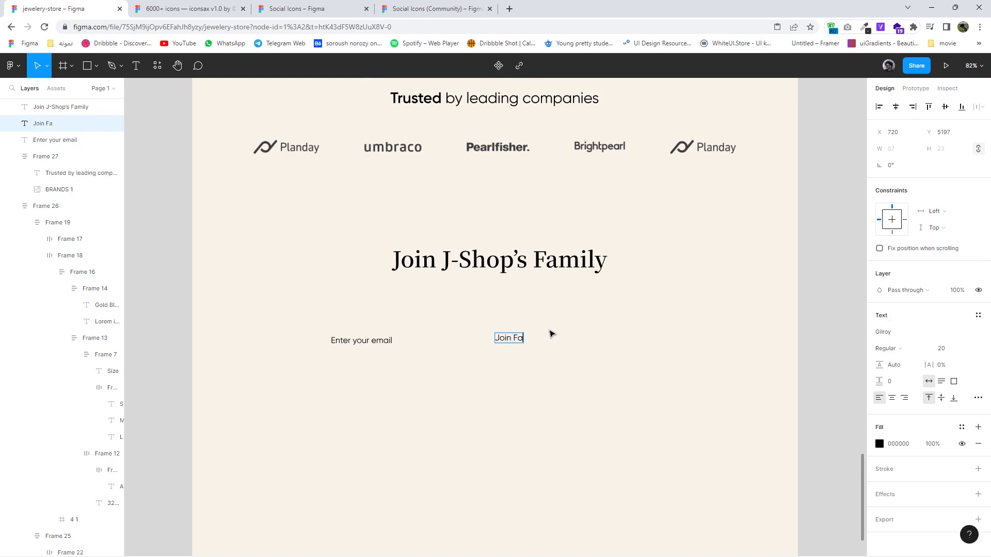
{"action": "type", "text": "mily"}
{"action": "key", "text": "Escape"}
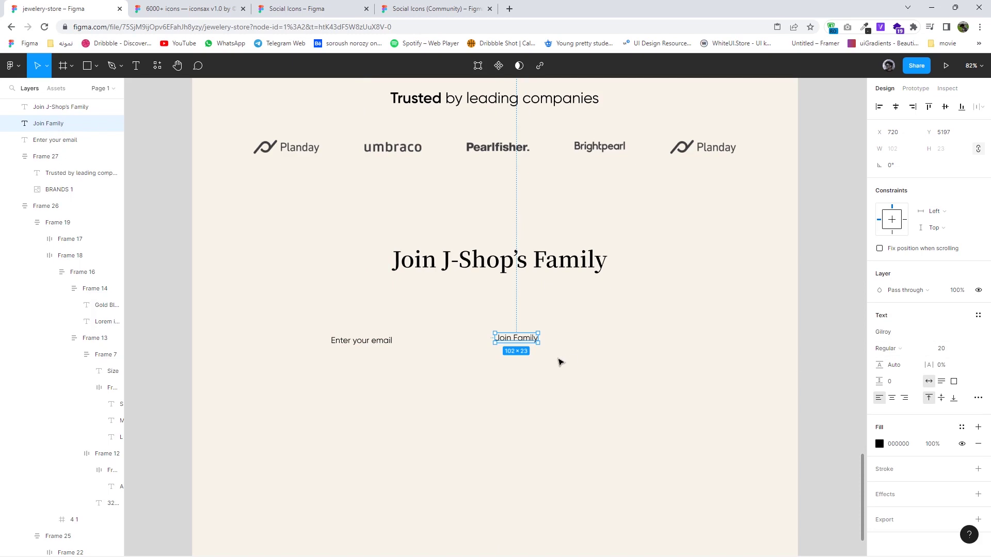
{"action": "left_click", "coordinate": [886, 349]}
{"action": "left_click", "coordinate": [799, 351]}
Wrap the Join Family label in an auto-layout frame sized 180×61
{"action": "right_click", "coordinate": [521, 338]}
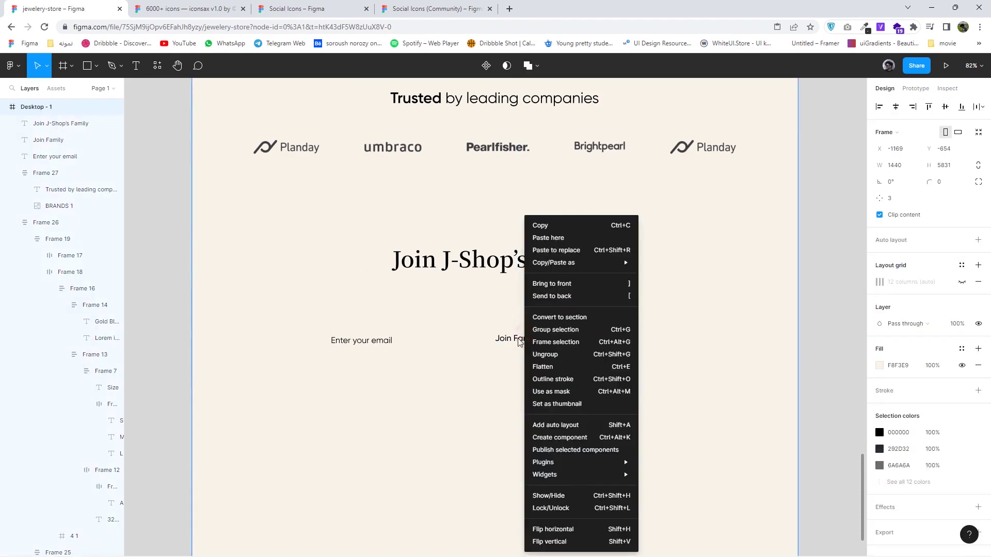
{"action": "key", "text": "ctrl+g"}
{"action": "right_click", "coordinate": [516, 341]}
{"action": "key", "text": "ctrl+g"}
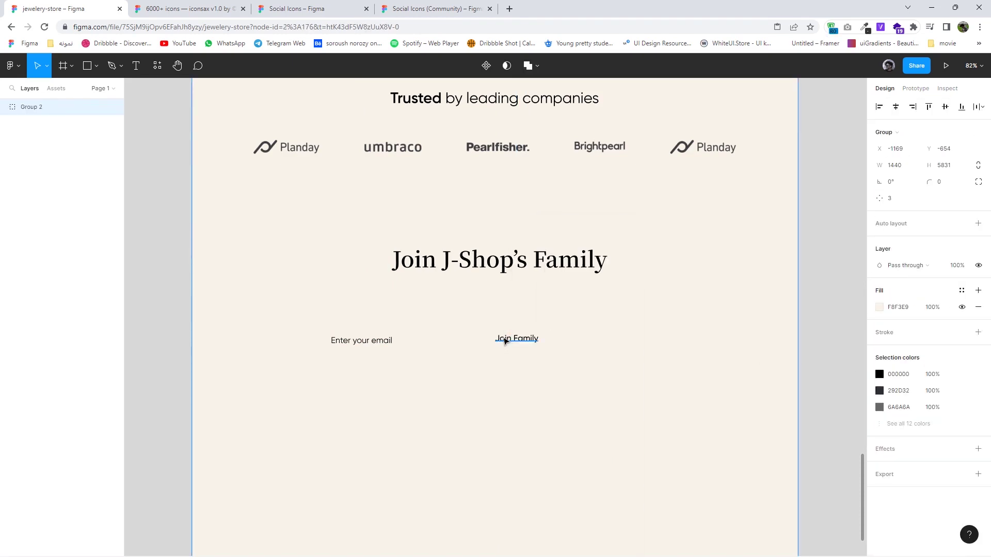
{"action": "key", "text": "ctrl+z"}
{"action": "right_click", "coordinate": [533, 341]}
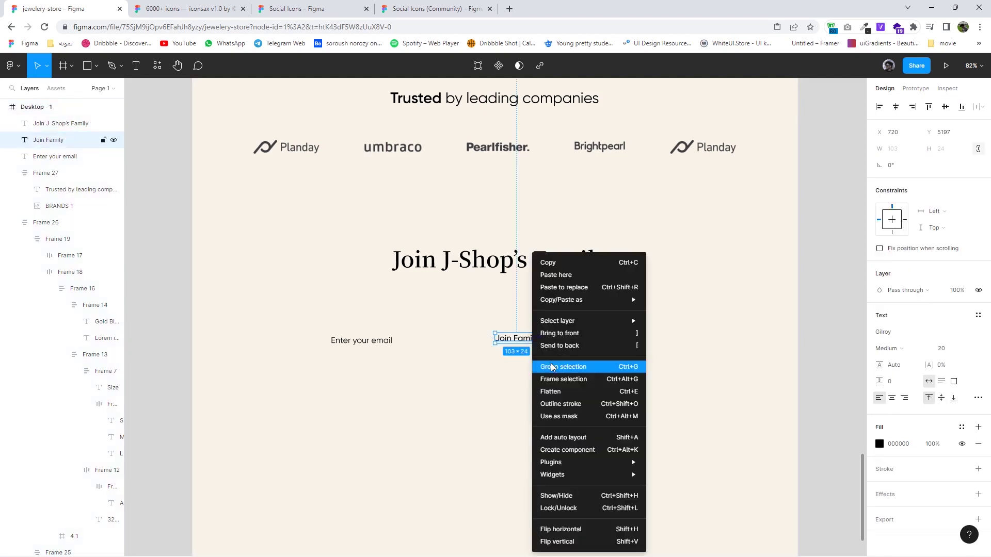
{"action": "key", "text": "Escape"}
{"action": "key", "text": "shift+a"}
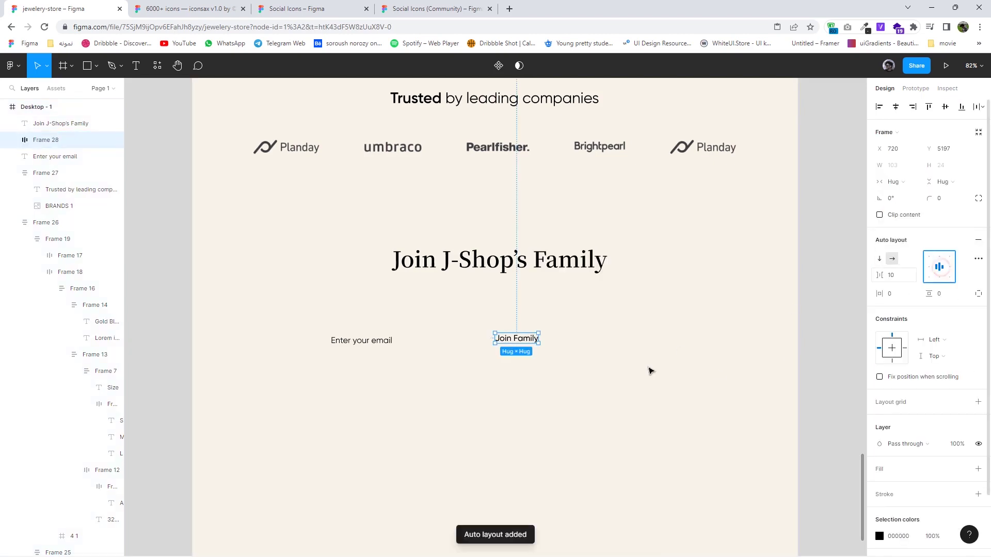
{"action": "left_click_drag", "start_coordinate": [539, 343], "coordinate": [571, 358]}
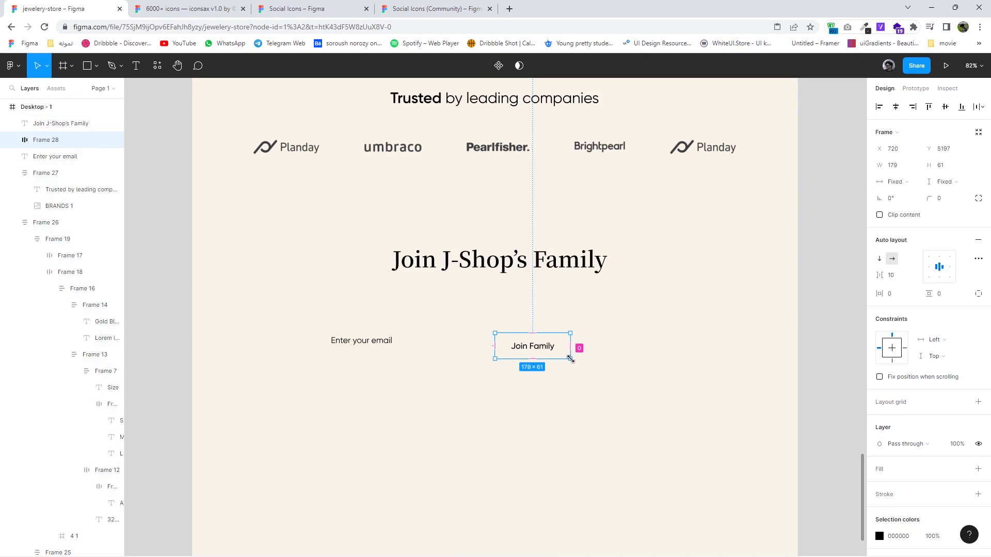
Fill the button with 686868 grey and make the Join Family text FFFFFF white
{"action": "left_click", "coordinate": [977, 469]}
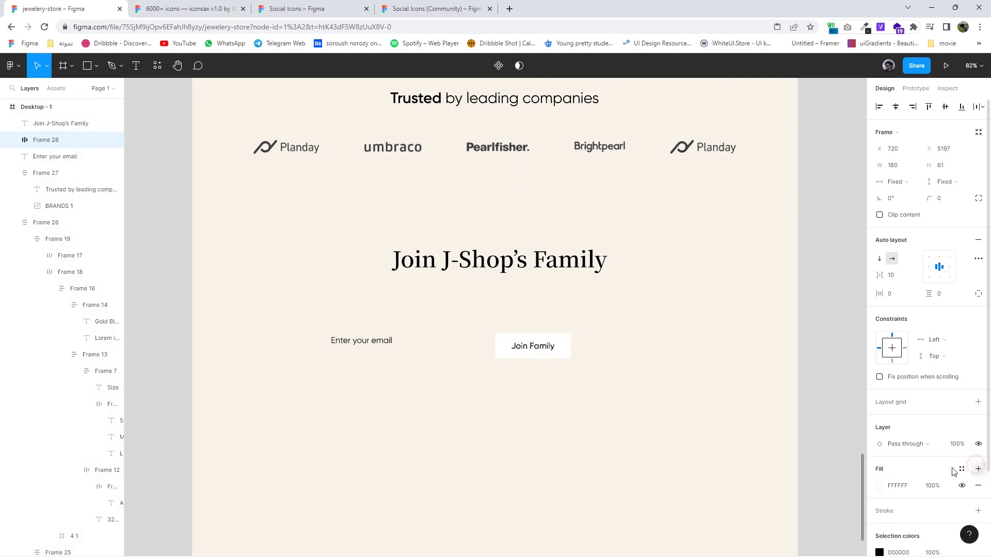
{"action": "left_click", "coordinate": [878, 486]}
{"action": "left_click_drag", "start_coordinate": [760, 364], "coordinate": [743, 371]}
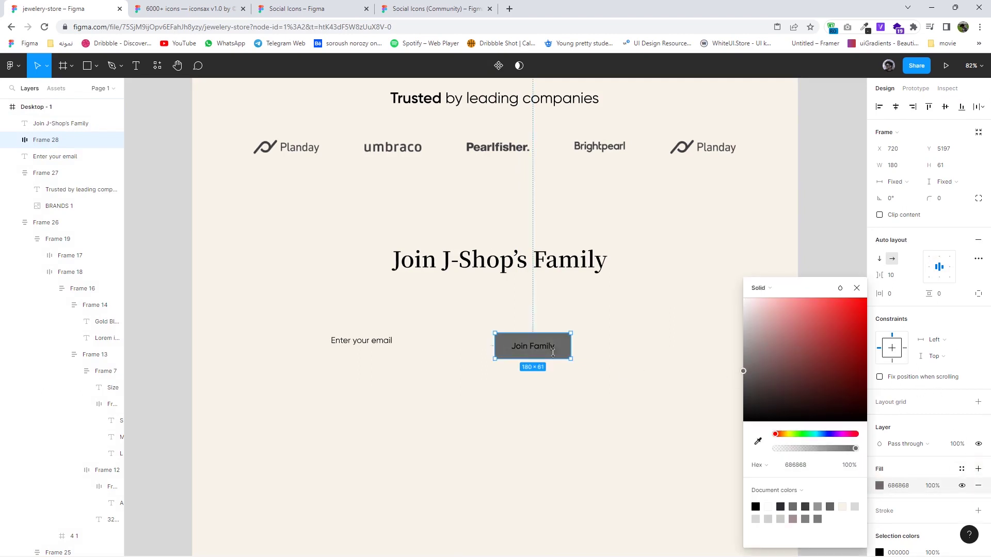
{"action": "left_click", "coordinate": [553, 353]}
{"action": "left_click", "coordinate": [879, 377]}
{"action": "left_click_drag", "start_coordinate": [755, 330], "coordinate": [692, 298]}
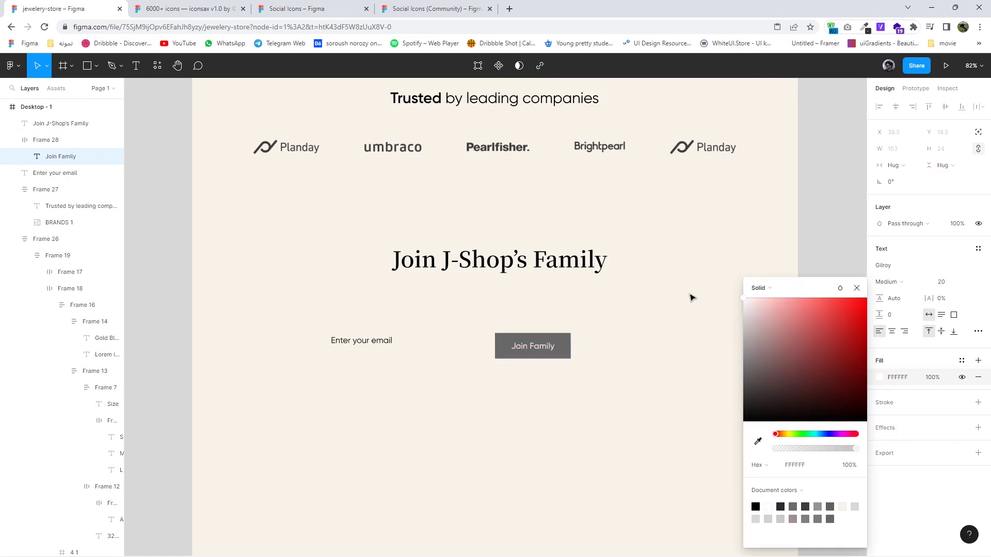
{"action": "left_click", "coordinate": [671, 330]}
Line up the button beside the email label and frame both as a 508×61 row
{"action": "left_click_drag", "start_coordinate": [495, 351], "coordinate": [515, 351]}
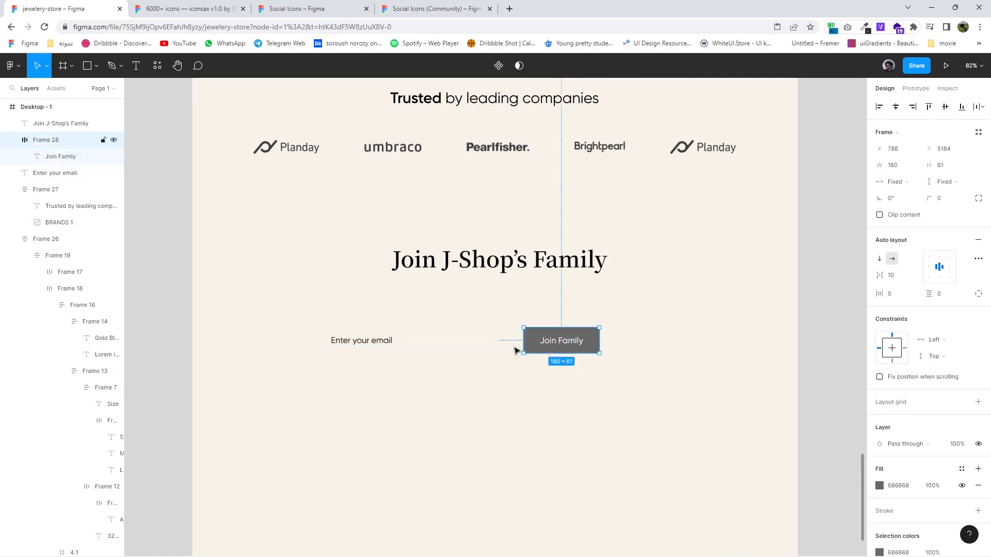
{"action": "left_click_drag", "start_coordinate": [361, 341], "coordinate": [416, 339]}
{"action": "mouse_move", "coordinate": [590, 365]}
{"action": "left_mouse_down"}
{"action": "mouse_move", "coordinate": [652, 384]}
{"action": "mouse_move", "coordinate": [443, 330]}
{"action": "left_mouse_up"}
{"action": "right_click", "coordinate": [469, 338]}
{"action": "left_click", "coordinate": [489, 375]}
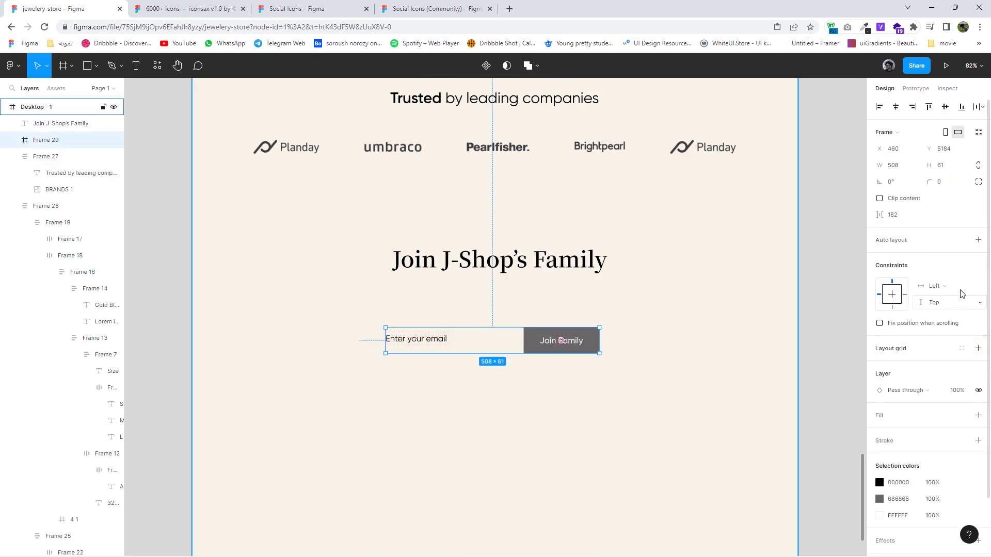
Give the email row auto layout, resize it to 616×82 and fill it white
{"action": "left_click", "coordinate": [978, 240]}
{"action": "left_click_drag", "start_coordinate": [600, 354], "coordinate": [644, 363]}
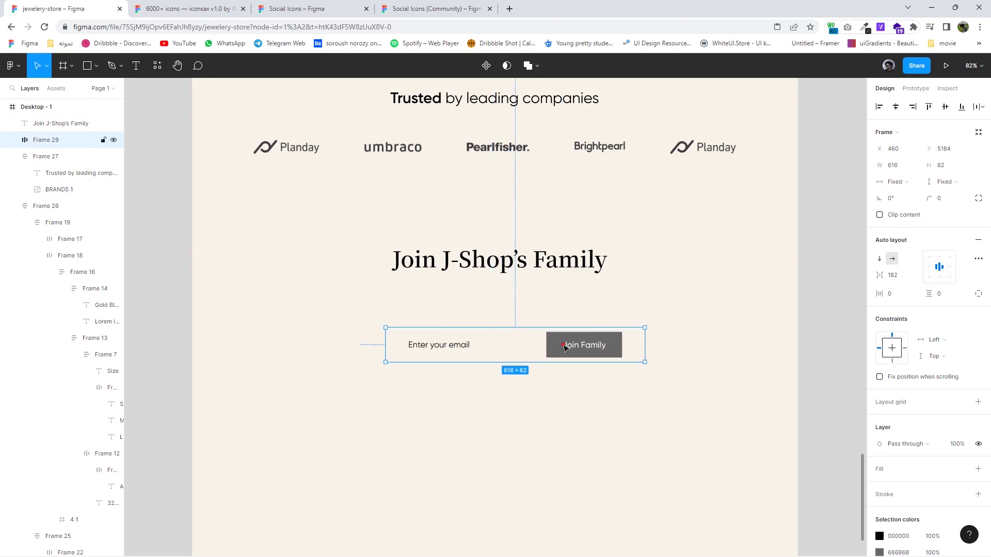
{"action": "left_click_drag", "start_coordinate": [564, 347], "coordinate": [543, 334]}
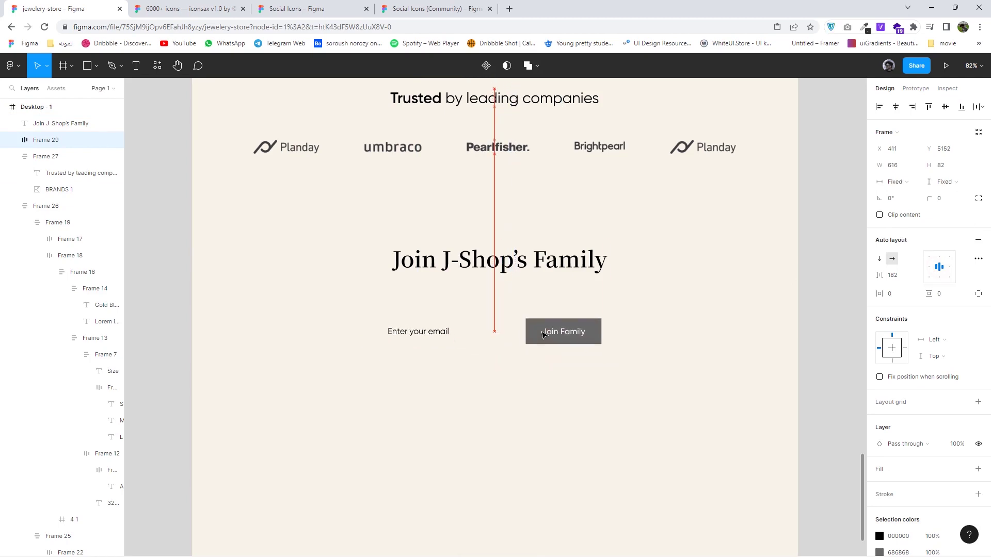
{"action": "left_click", "coordinate": [978, 468]}
{"action": "left_click", "coordinate": [879, 486]}
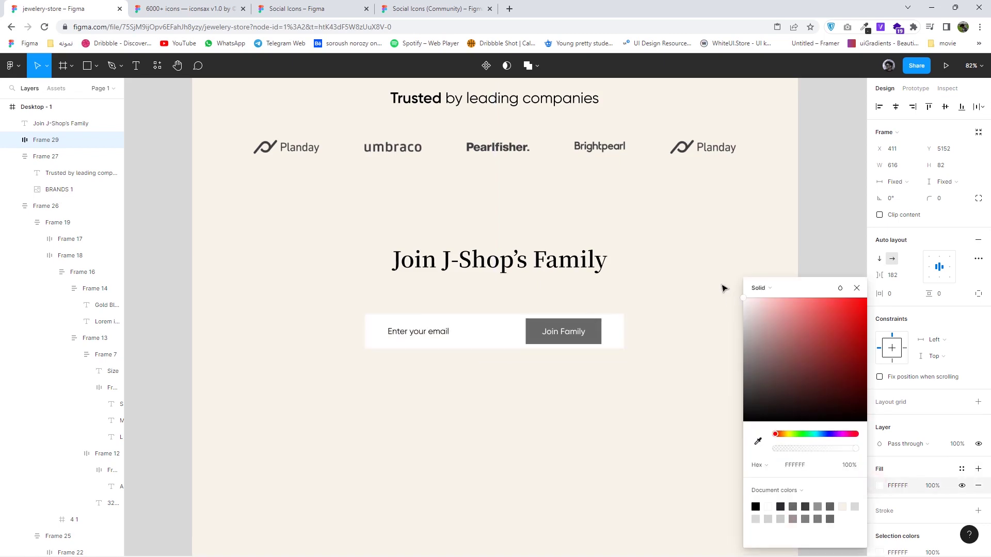
Align the email row's contents left-centre with 20 left padding
{"action": "left_click", "coordinate": [597, 331]}
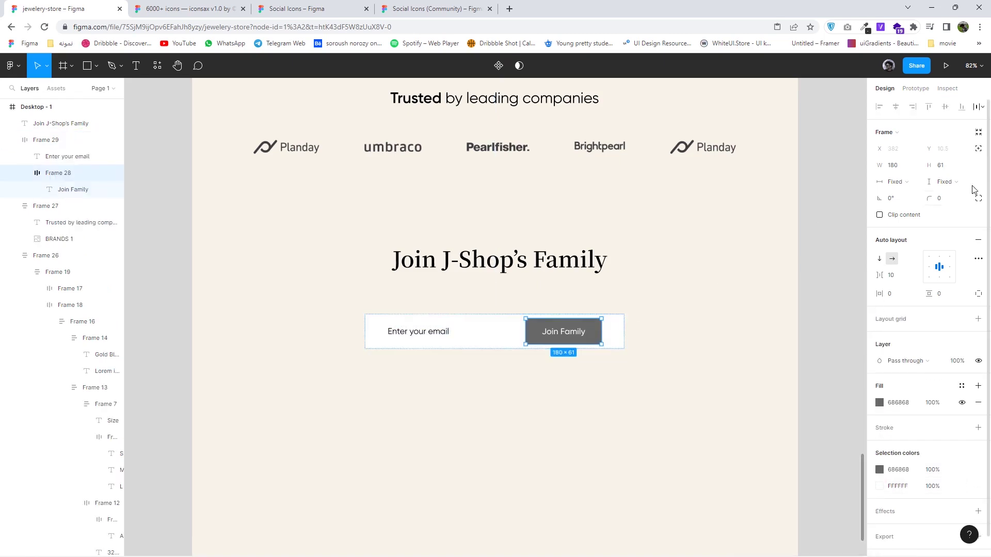
{"action": "left_click", "coordinate": [617, 335]}
{"action": "scroll", "coordinate": [617, 333], "scroll_direction": "up", "scroll_amount": 5, "text": "ctrl"}
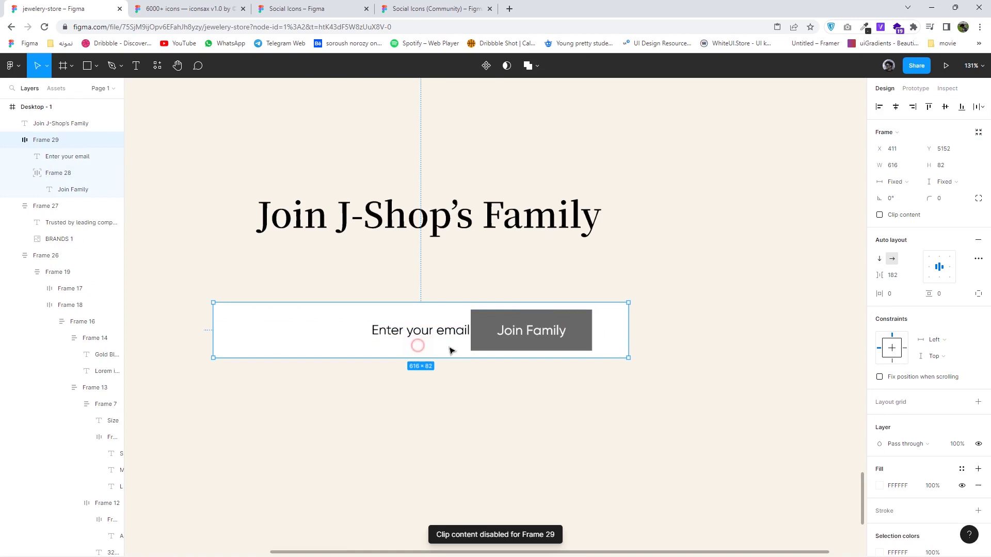
{"action": "left_click", "coordinate": [928, 267]}
{"action": "left_click", "coordinate": [977, 293]}
{"action": "left_click", "coordinate": [893, 294]}
{"action": "type", "text": "20"}
Stretch the Join Family button to the row's right edge and full height (197×71)
{"action": "mouse_move", "coordinate": [582, 320]}
{"action": "left_mouse_down"}
{"action": "mouse_move", "coordinate": [607, 320]}
{"action": "mouse_move", "coordinate": [644, 293]}
{"action": "left_mouse_up"}
{"action": "scroll", "coordinate": [607, 320], "scroll_direction": "up", "scroll_amount": 3, "text": "ctrl"}
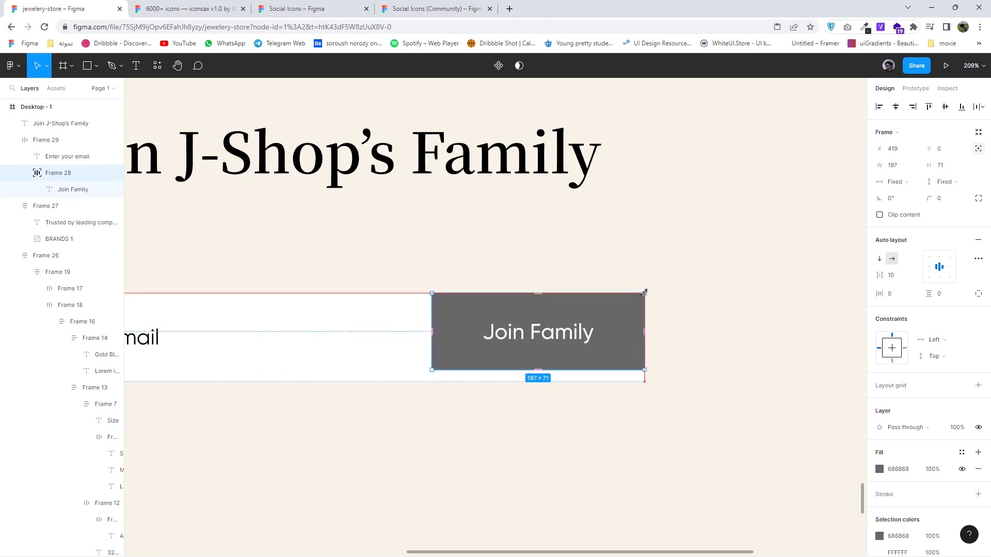
{"action": "left_click_drag", "start_coordinate": [614, 370], "coordinate": [613, 381]}
{"action": "left_click", "coordinate": [739, 392]}
{"action": "scroll", "coordinate": [740, 394], "scroll_direction": "down", "scroll_amount": 5, "text": "ctrl"}
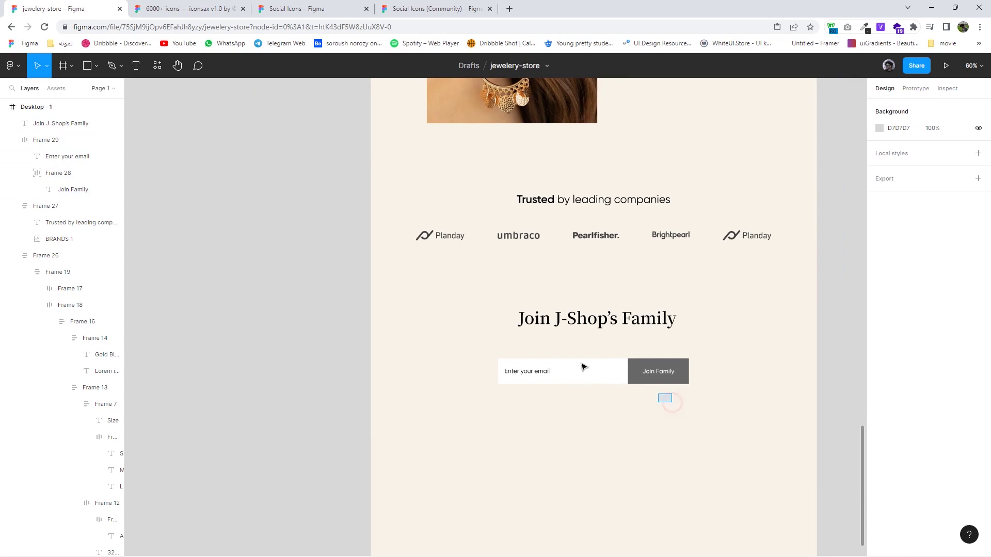
Wrap the Join J-Shop's Family heading and email row in centred auto layout with a gap of about 65
{"action": "left_click_drag", "start_coordinate": [670, 402], "coordinate": [588, 370]}
{"action": "key", "text": "shift+a"}
{"action": "left_click", "coordinate": [940, 267]}
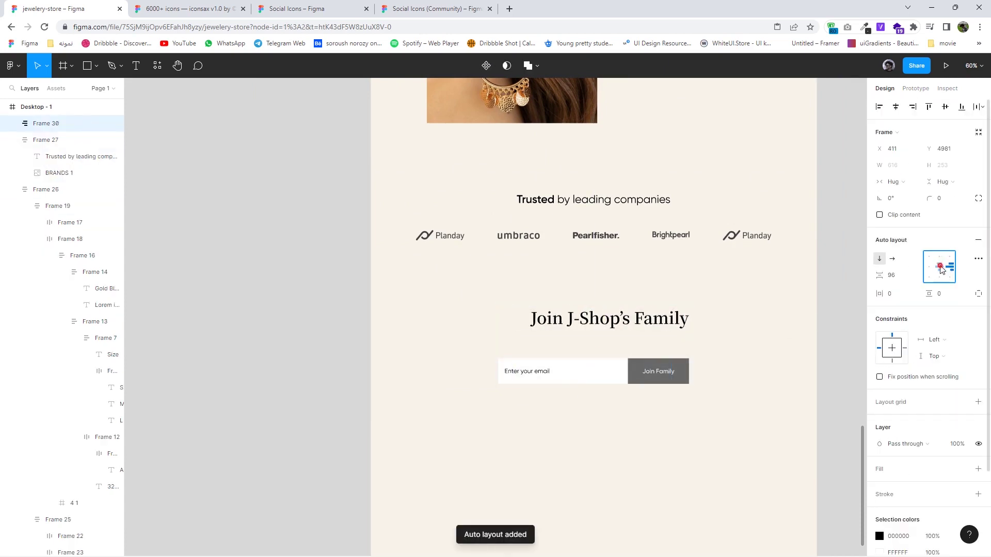
{"action": "left_click", "coordinate": [892, 275]}
{"action": "type", "text": "79"}
{"action": "key", "text": "Return"}
{"action": "type", "text": "68"}
{"action": "key", "text": "Return"}
Nudge the signup block up slightly and check its distances to the page edges
{"action": "left_click_drag", "start_coordinate": [615, 359], "coordinate": [616, 356]}
{"action": "key", "text": "alt"}
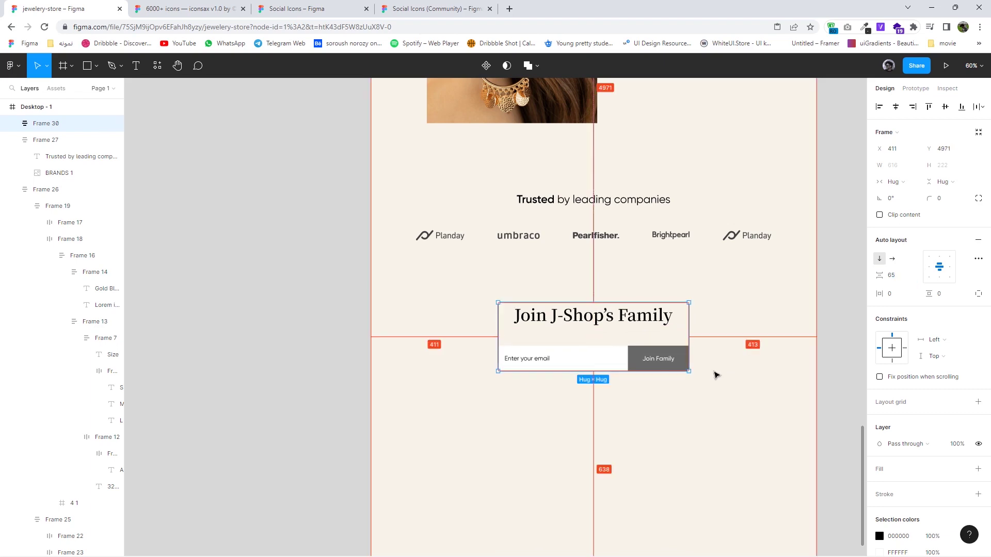
{"action": "scroll", "coordinate": [714, 374], "scroll_direction": "down", "scroll_amount": 2}
{"action": "scroll", "coordinate": [659, 392], "scroll_direction": "down", "scroll_amount": 2}
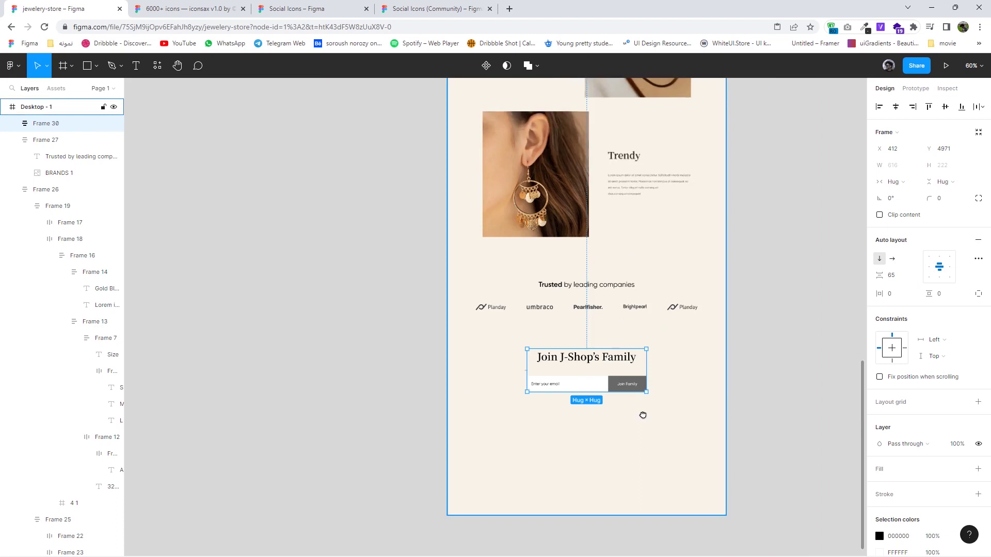
{"action": "scroll", "coordinate": [643, 411], "scroll_direction": "down", "scroll_amount": 1}
{"action": "scroll", "coordinate": [609, 312], "scroll_direction": "up", "scroll_amount": 1}
{"action": "scroll", "coordinate": [605, 300], "scroll_direction": "down", "scroll_amount": 2}
{"action": "scroll", "coordinate": [617, 341], "scroll_direction": "down", "scroll_amount": 2}
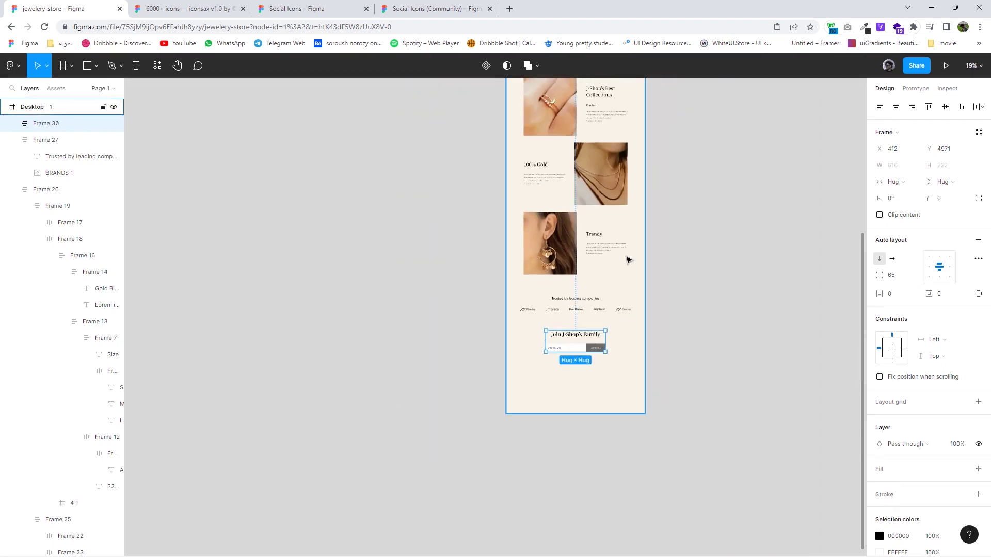
{"action": "scroll", "coordinate": [595, 291], "scroll_direction": "up", "scroll_amount": 3}
{"action": "scroll", "coordinate": [590, 360], "scroll_direction": "down", "scroll_amount": 3}
{"action": "scroll", "coordinate": [591, 360], "scroll_direction": "up", "scroll_amount": 2}
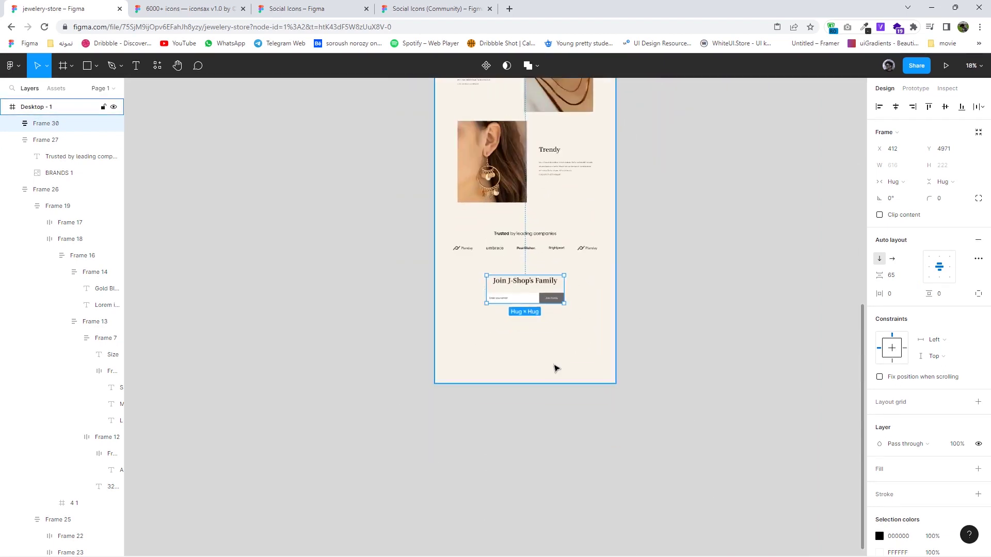
{"action": "scroll", "coordinate": [555, 367], "scroll_direction": "up", "scroll_amount": 2}
Duplicate the heading below the signup form, retype it as 'Our Blogs' and centre it
{"action": "double_click", "coordinate": [519, 225]}
{"action": "left_click_drag", "start_coordinate": [514, 226], "coordinate": [515, 316]}
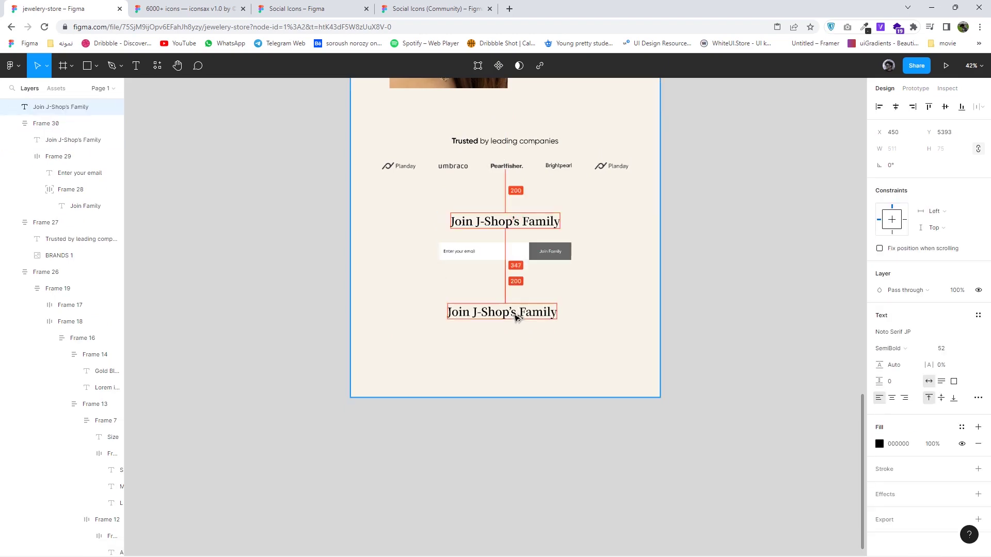
{"action": "key", "text": "Return"}
{"action": "type", "text": "Our Blo"}
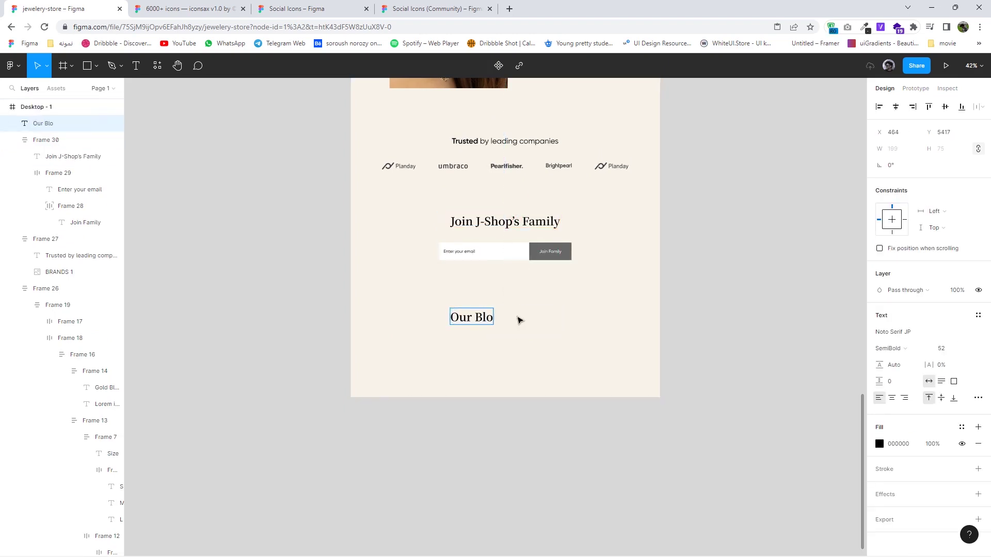
{"action": "left_click_drag", "start_coordinate": [477, 316], "coordinate": [502, 339]}
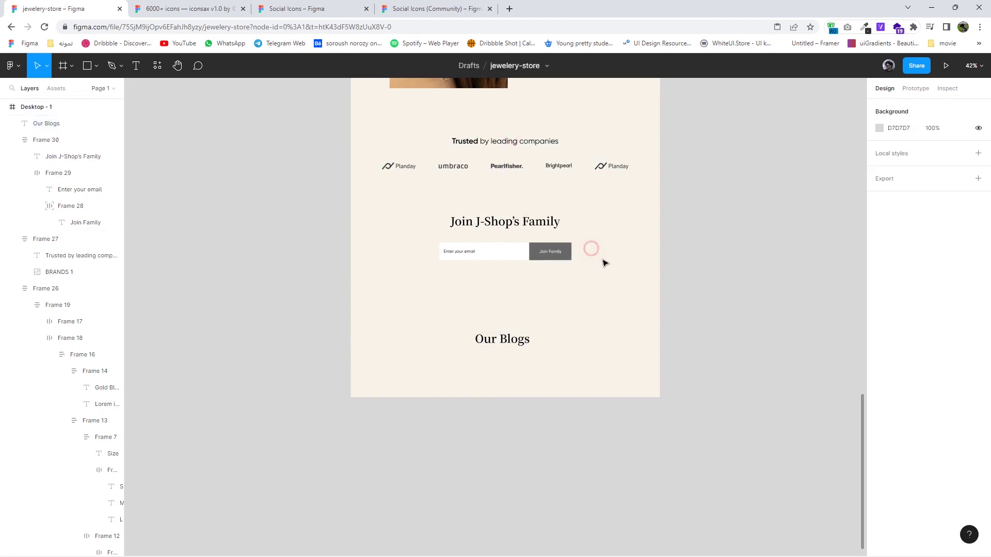
Wrap the brands and signup sections, then the upper content sections, in auto layout
{"action": "left_click_drag", "start_coordinate": [601, 258], "coordinate": [489, 147]}
{"action": "key", "text": "shift+a"}
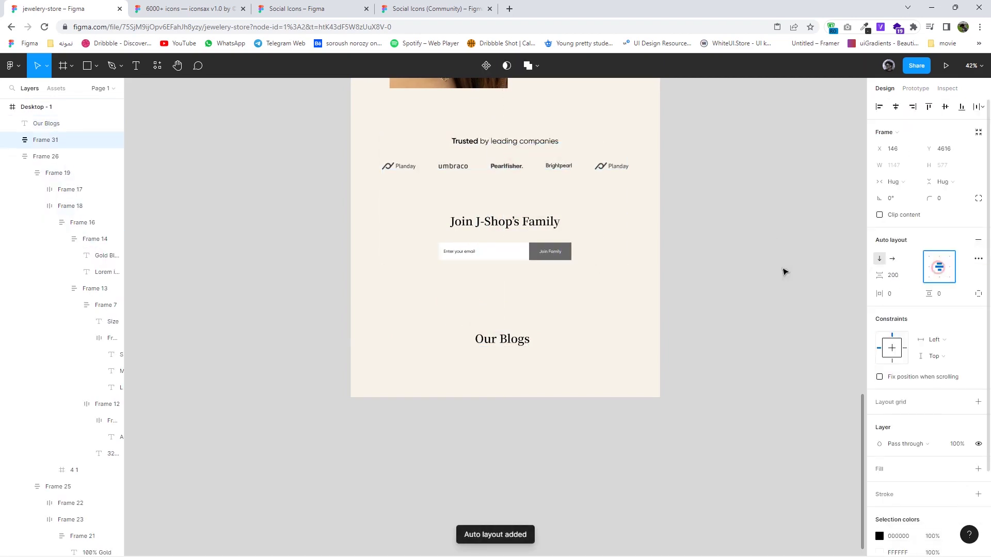
{"action": "key", "text": "Escape"}
{"action": "scroll", "coordinate": [604, 304], "scroll_direction": "down", "scroll_amount": 3}
{"action": "left_click_drag", "start_coordinate": [645, 376], "coordinate": [624, 330]}
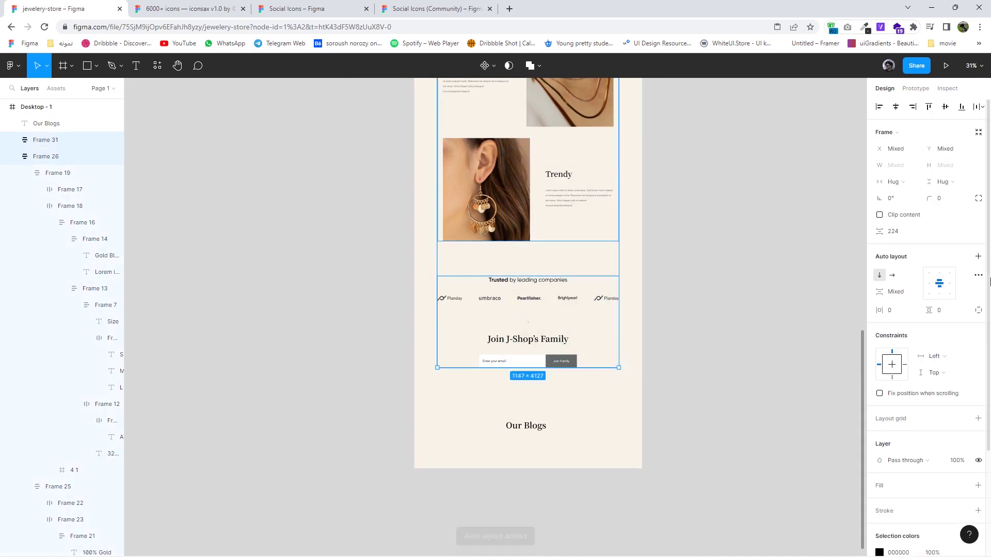
{"action": "left_click", "coordinate": [978, 256]}
{"action": "left_click", "coordinate": [647, 378]}
Review the page layout and select the Desktop-1 page frame
{"action": "scroll", "coordinate": [564, 392], "scroll_direction": "down", "scroll_amount": 1}
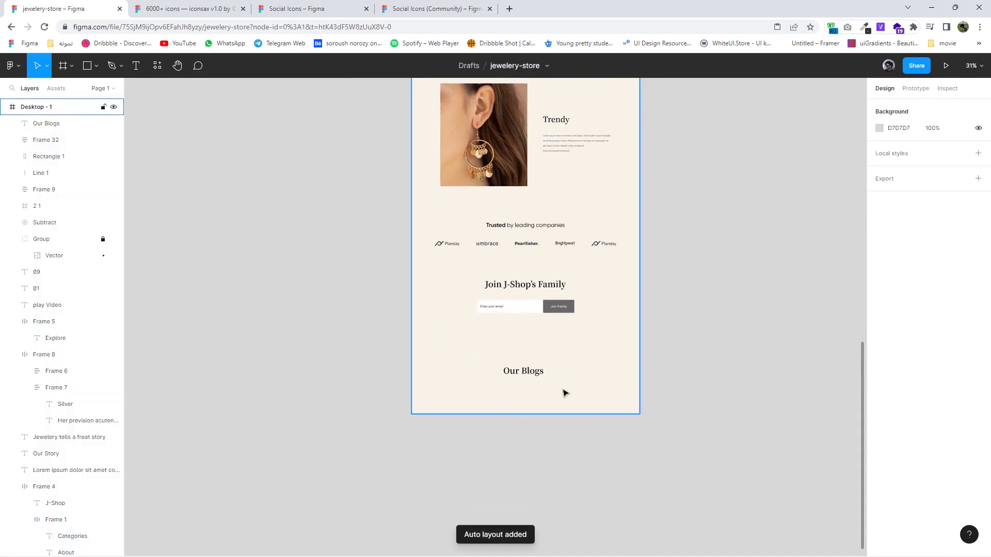
{"action": "scroll", "coordinate": [508, 364], "scroll_direction": "up", "scroll_amount": 5, "text": "ctrl"}
{"action": "scroll", "coordinate": [508, 365], "scroll_direction": "down", "scroll_amount": 2, "text": "ctrl"}
{"action": "scroll", "coordinate": [510, 360], "scroll_direction": "down", "scroll_amount": 5, "text": "ctrl"}
{"action": "scroll", "coordinate": [548, 323], "scroll_direction": "up", "scroll_amount": 3}
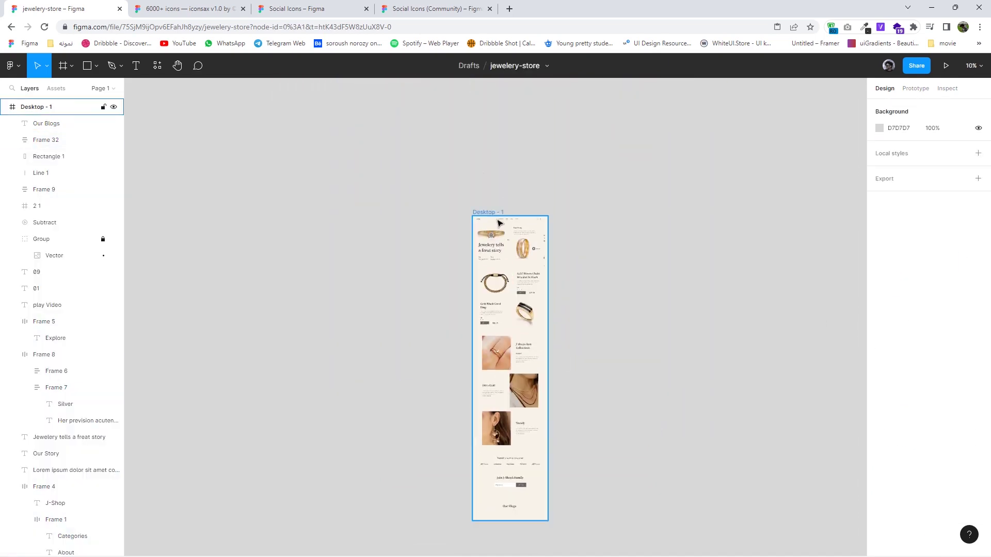
{"action": "left_click", "coordinate": [493, 217]}
{"action": "scroll", "coordinate": [511, 361], "scroll_direction": "down", "scroll_amount": 3}
{"action": "scroll", "coordinate": [516, 371], "scroll_direction": "up", "scroll_amount": 5, "text": "ctrl"}
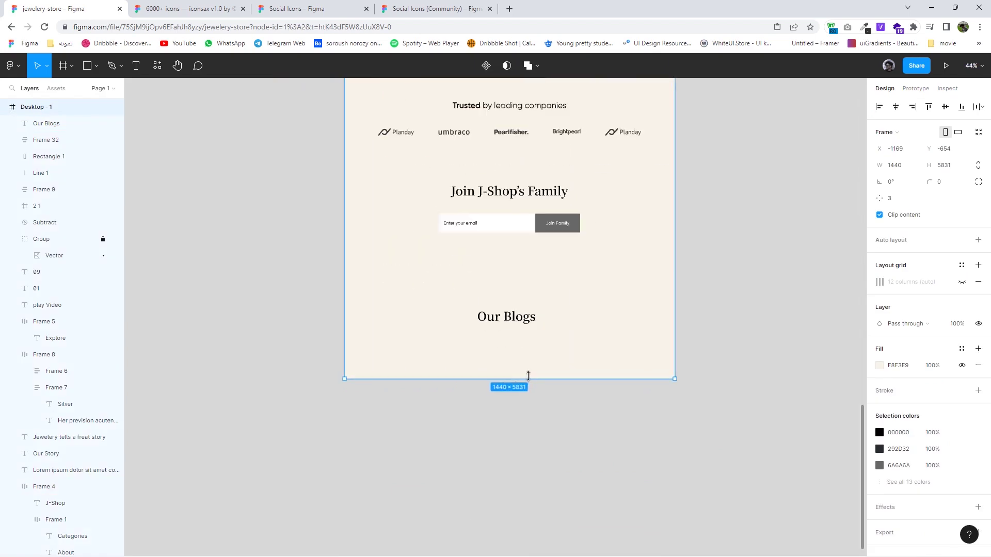
{"action": "scroll", "coordinate": [516, 412], "scroll_direction": "down", "scroll_amount": 1}
{"action": "left_click_drag", "start_coordinate": [516, 316], "coordinate": [522, 282]}
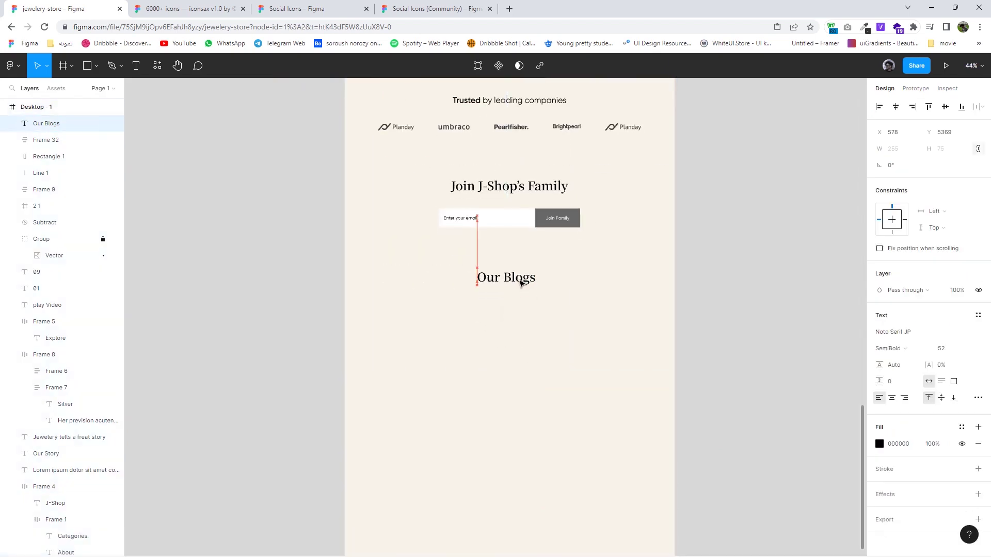
Import jewellery photos 8–10 from the desktop picture folder onto the canvas
{"action": "left_click_drag", "start_coordinate": [686, 11], "coordinate": [615, 371]}
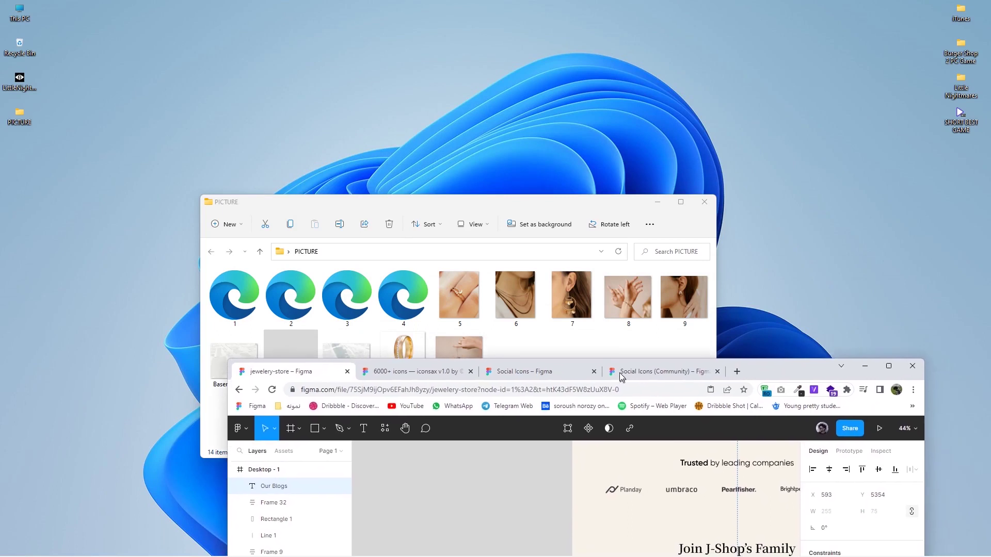
{"action": "mouse_move", "coordinate": [691, 336]}
{"action": "left_mouse_down"}
{"action": "mouse_move", "coordinate": [641, 305]}
{"action": "mouse_move", "coordinate": [578, 516]}
{"action": "left_mouse_up"}
{"action": "left_click", "coordinate": [483, 366], "text": "ctrl"}
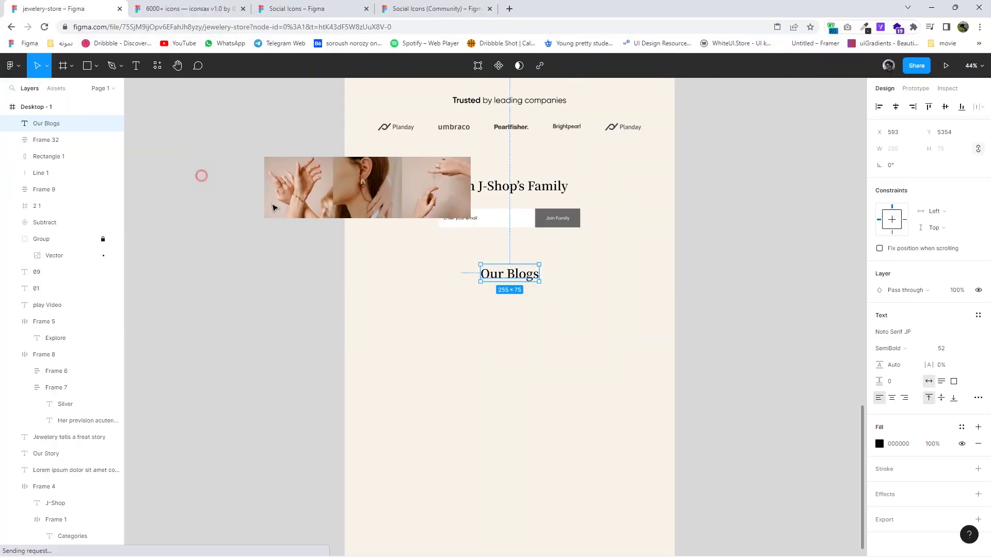
{"action": "left_click_drag", "start_coordinate": [201, 174], "coordinate": [409, 214]}
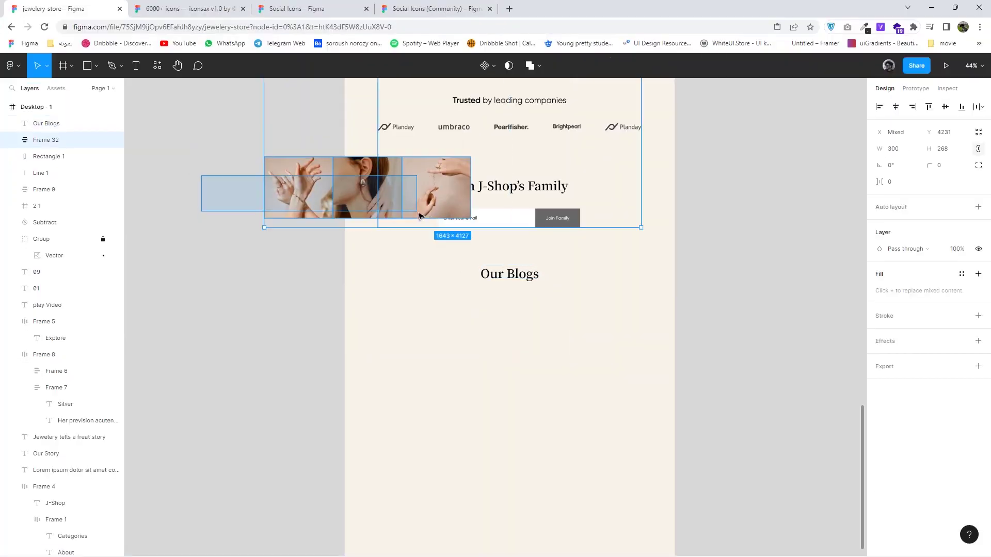
Arrange the imported photos beside the page and place image 8 below the Our Blogs heading
{"action": "left_click", "coordinate": [279, 200]}
{"action": "left_click_drag", "start_coordinate": [289, 196], "coordinate": [228, 258]}
{"action": "left_click_drag", "start_coordinate": [361, 191], "coordinate": [266, 165]}
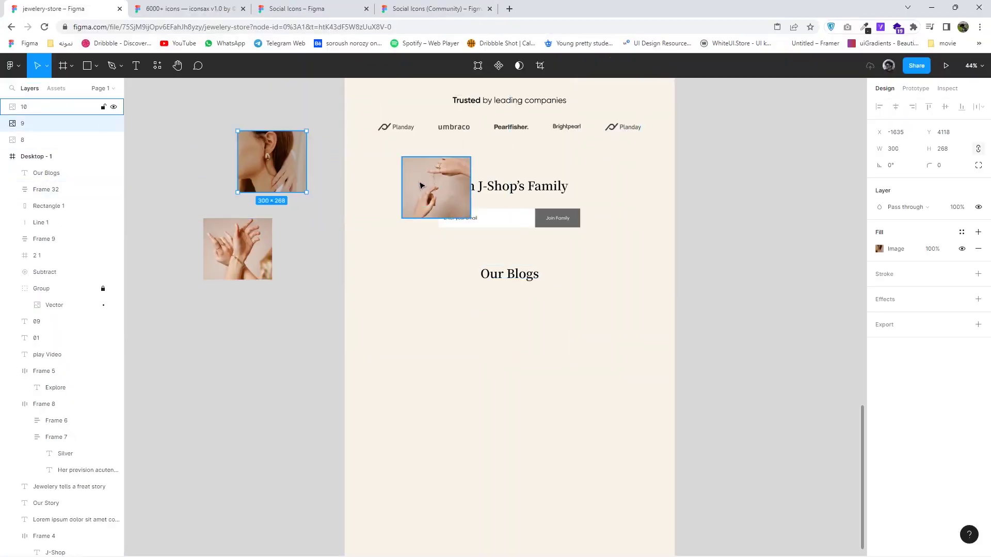
{"action": "left_click_drag", "start_coordinate": [422, 184], "coordinate": [170, 177]}
{"action": "left_click_drag", "start_coordinate": [228, 253], "coordinate": [419, 334]}
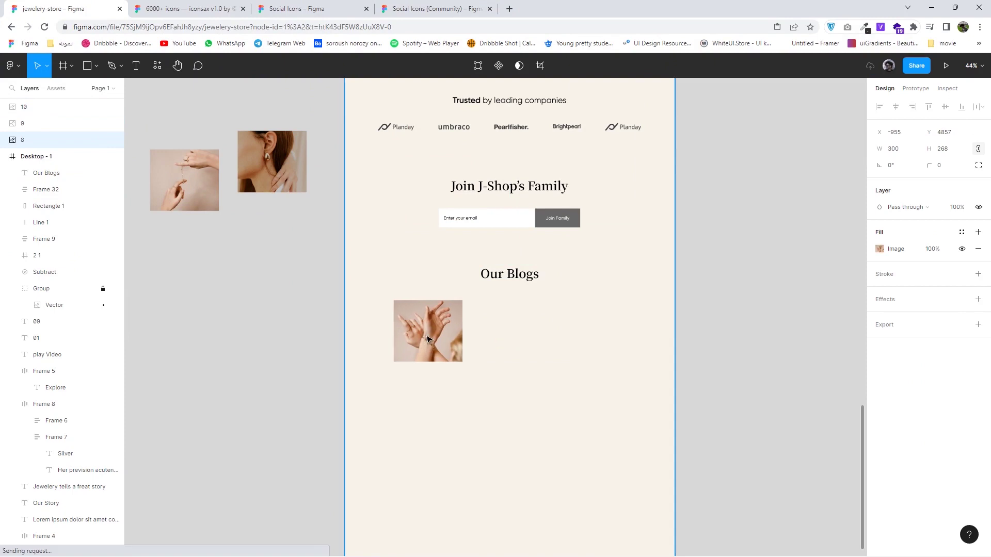
{"action": "scroll", "coordinate": [439, 310], "scroll_direction": "down", "scroll_amount": 1}
Move the email placeholder text under the photo and retype it as 'For Beauty'
{"action": "left_click", "coordinate": [471, 190]}
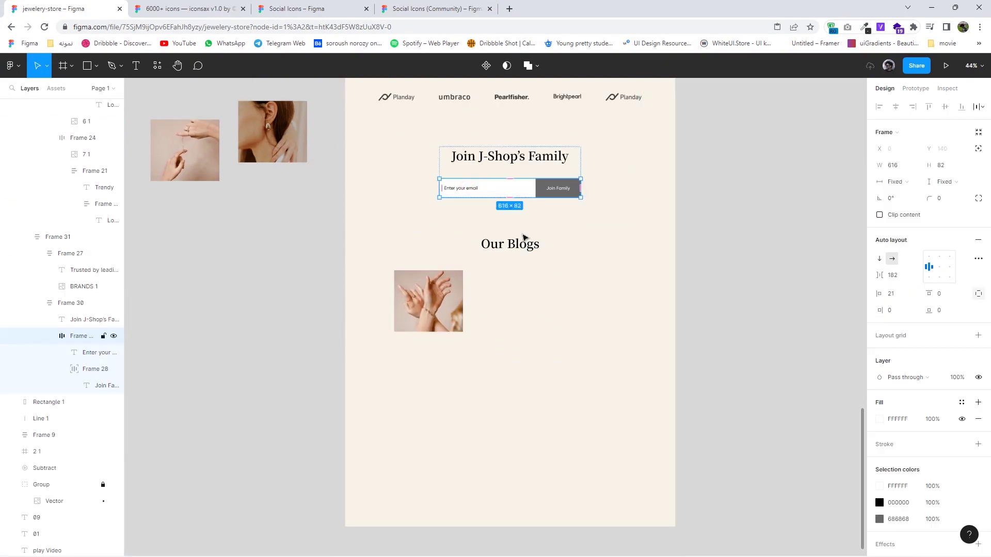
{"action": "left_click", "coordinate": [464, 188]}
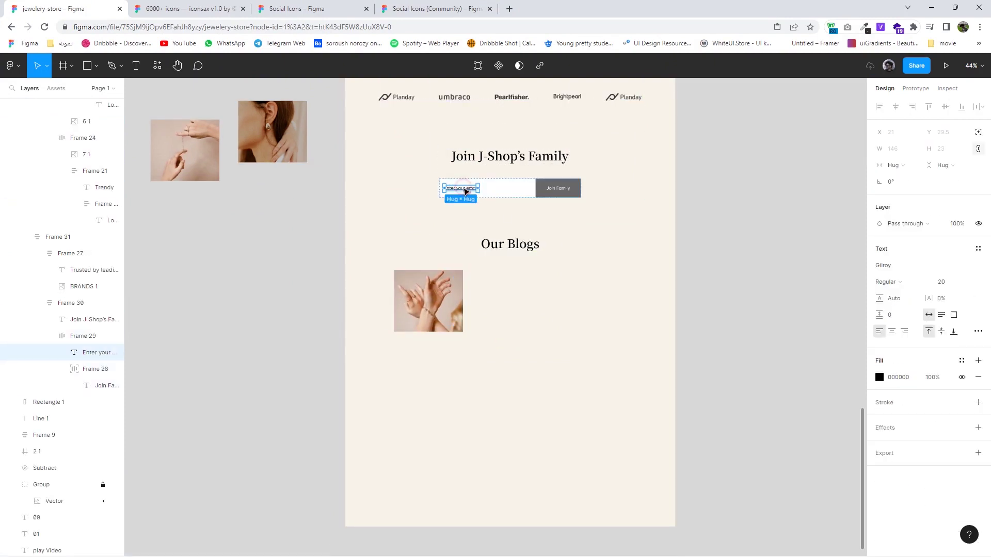
{"action": "left_click_drag", "start_coordinate": [463, 188], "coordinate": [441, 362]}
{"action": "scroll", "coordinate": [443, 356], "scroll_direction": "up", "scroll_amount": 4}
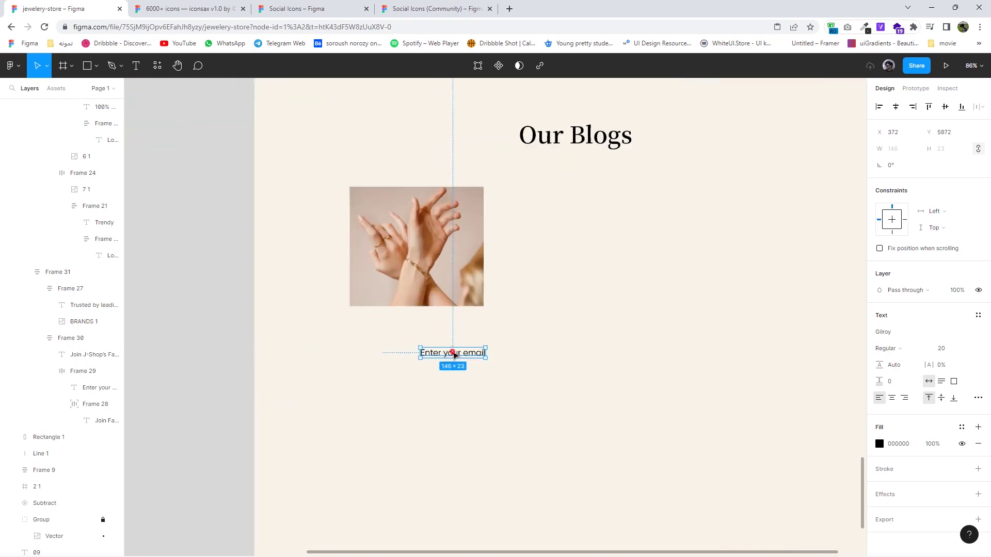
{"action": "double_click", "coordinate": [449, 353]}
{"action": "type", "text": "For Beauty"}
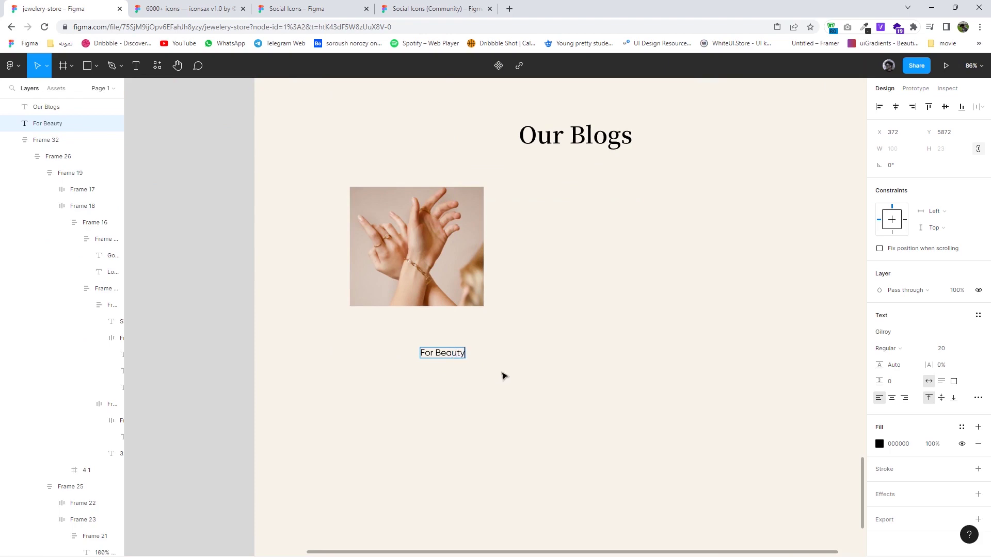
{"action": "key", "text": "Escape"}
Make the For Beauty caption SemiBold size 20 and line it up under the photo
{"action": "left_click", "coordinate": [941, 349]}
{"action": "type", "text": "24"}
{"action": "key", "text": "Return"}
{"action": "left_click", "coordinate": [887, 348]}
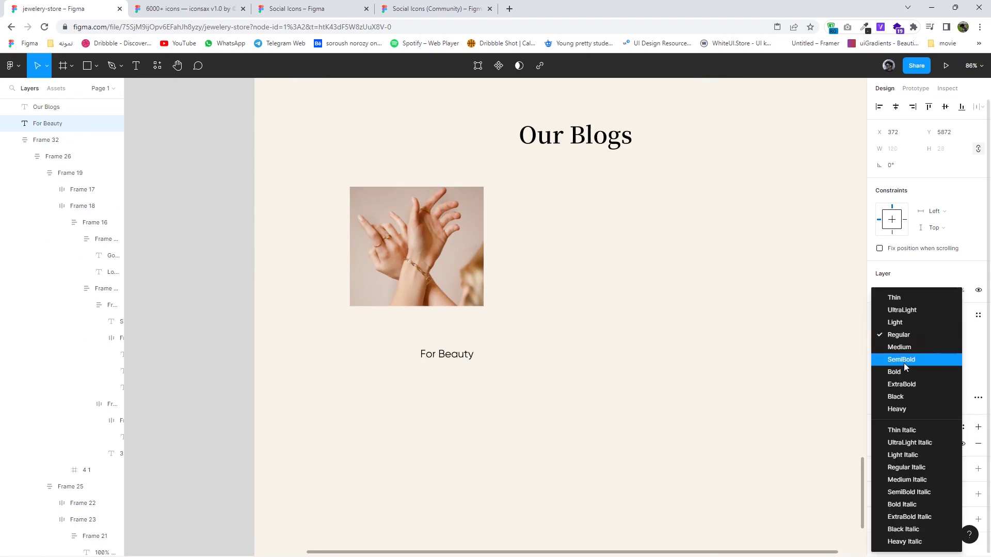
{"action": "left_click", "coordinate": [898, 349]}
{"action": "left_click", "coordinate": [944, 348]}
{"action": "type", "text": "22"}
{"action": "key", "text": "Return"}
{"action": "type", "text": "20"}
{"action": "key", "text": "Return"}
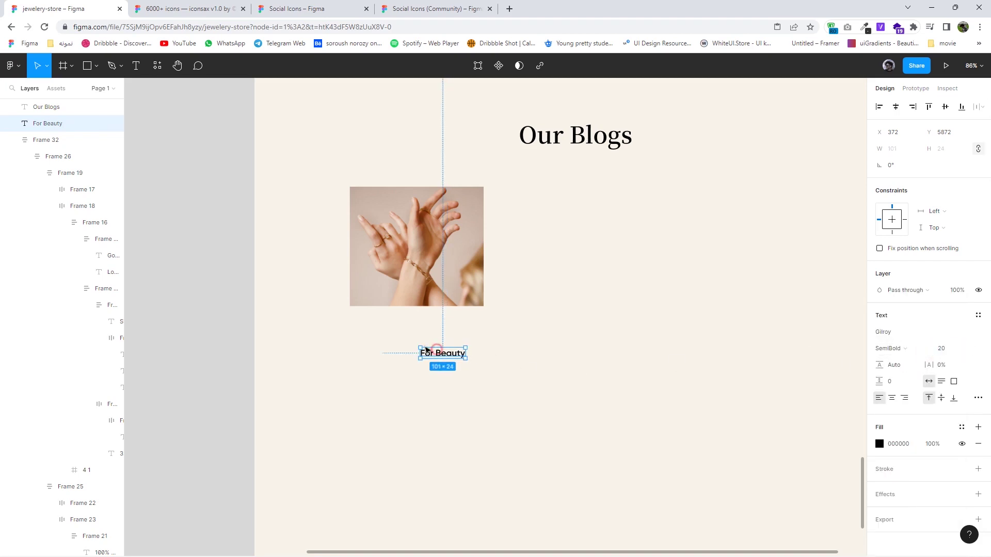
{"action": "left_click_drag", "start_coordinate": [426, 350], "coordinate": [380, 324]}
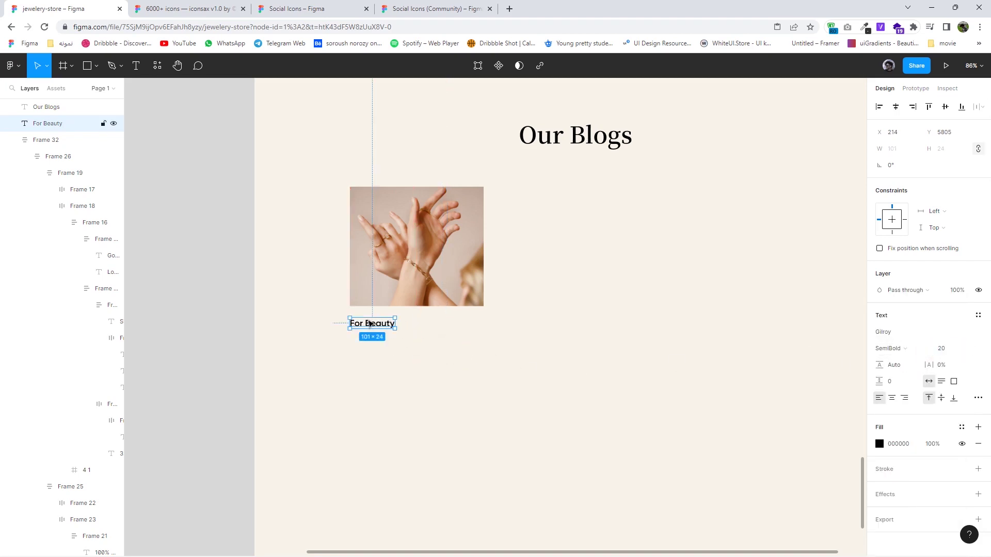
Move the Trendy lorem ipsum paragraph below the For Beauty title
{"action": "scroll", "coordinate": [403, 320], "scroll_direction": "down", "scroll_amount": 2, "text": "ctrl"}
{"action": "scroll", "coordinate": [480, 335], "scroll_direction": "down", "scroll_amount": 3, "text": "ctrl"}
{"action": "left_click", "coordinate": [516, 133]}
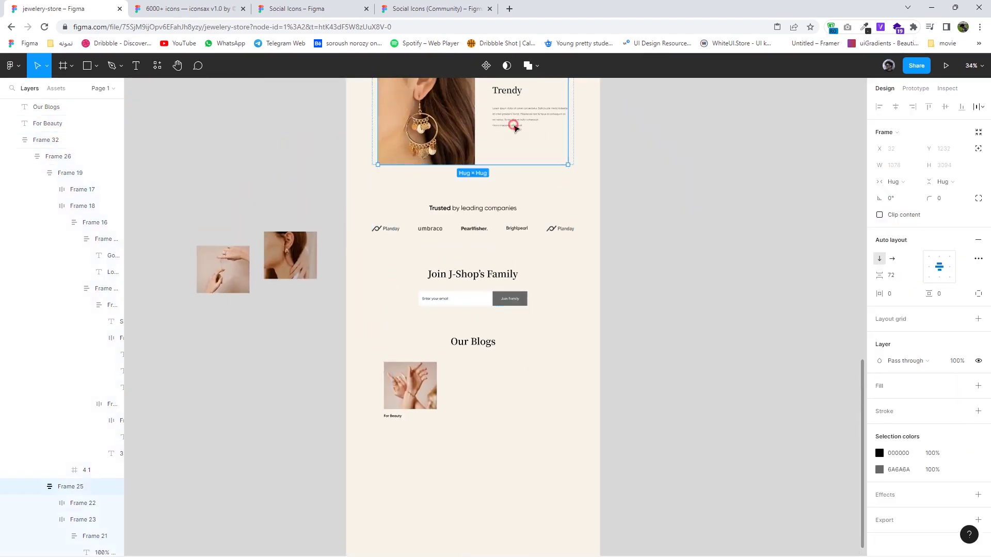
{"action": "double_click", "coordinate": [514, 124]}
{"action": "left_click_drag", "start_coordinate": [458, 421], "coordinate": [428, 445]}
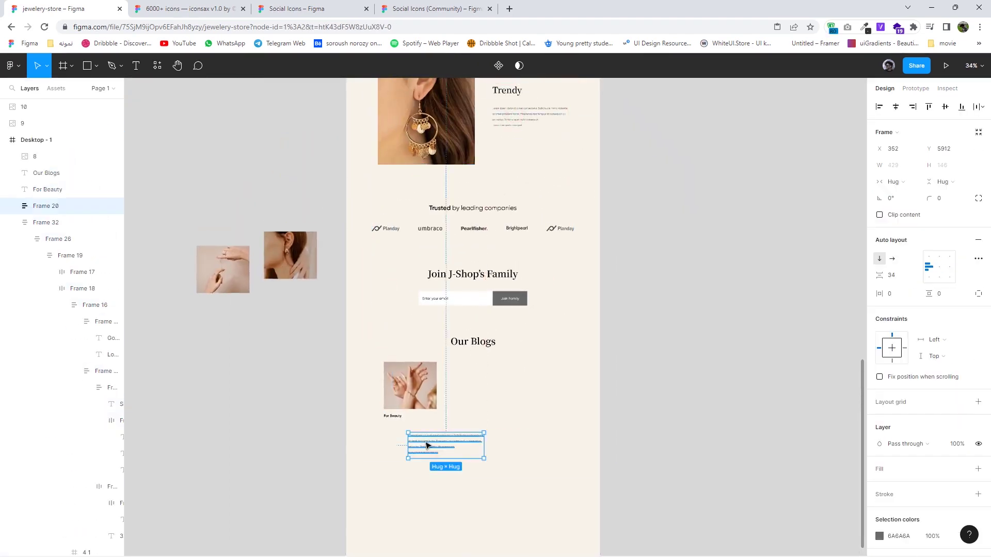
{"action": "scroll", "coordinate": [428, 445], "scroll_direction": "up", "scroll_amount": 5, "text": "ctrl"}
Delete the paragraph's trailing lines and narrow it to a 282-wide column
{"action": "double_click", "coordinate": [379, 433]}
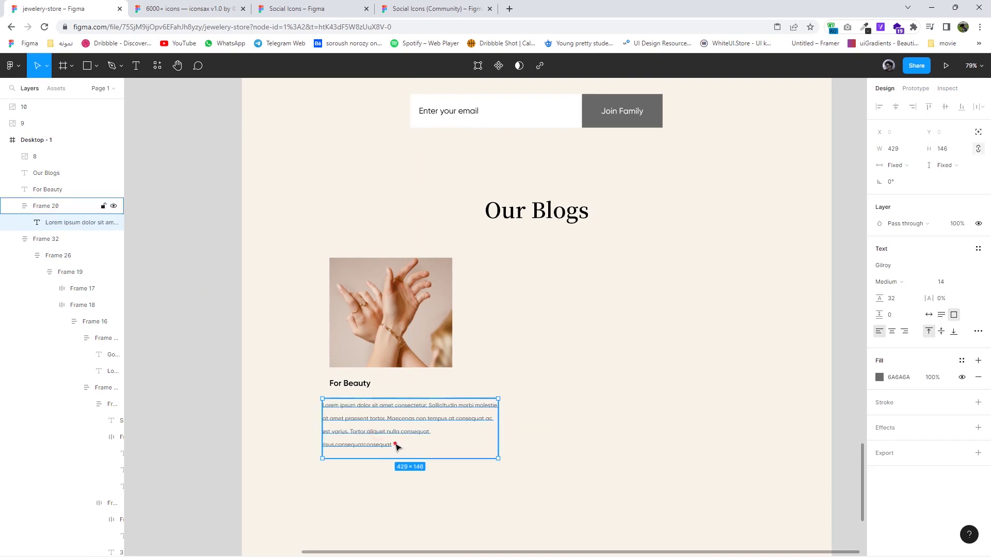
{"action": "double_click", "coordinate": [379, 434]}
{"action": "left_click_drag", "start_coordinate": [317, 434], "coordinate": [322, 431]}
{"action": "key", "text": "BackSpace"}
{"action": "key", "text": "Escape"}
{"action": "left_click_drag", "start_coordinate": [498, 419], "coordinate": [435, 407]}
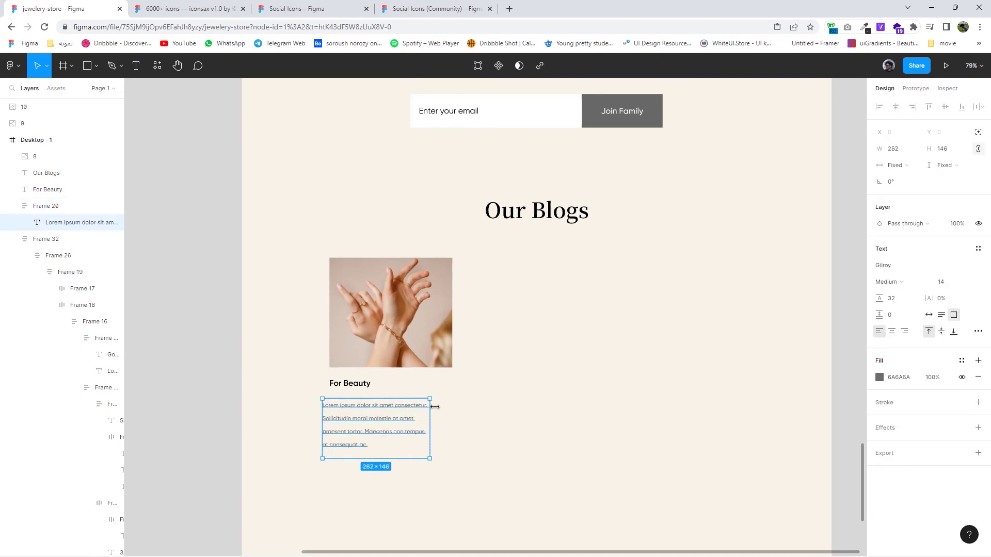
{"action": "key", "text": "Escape"}
{"action": "left_click", "coordinate": [405, 420]}
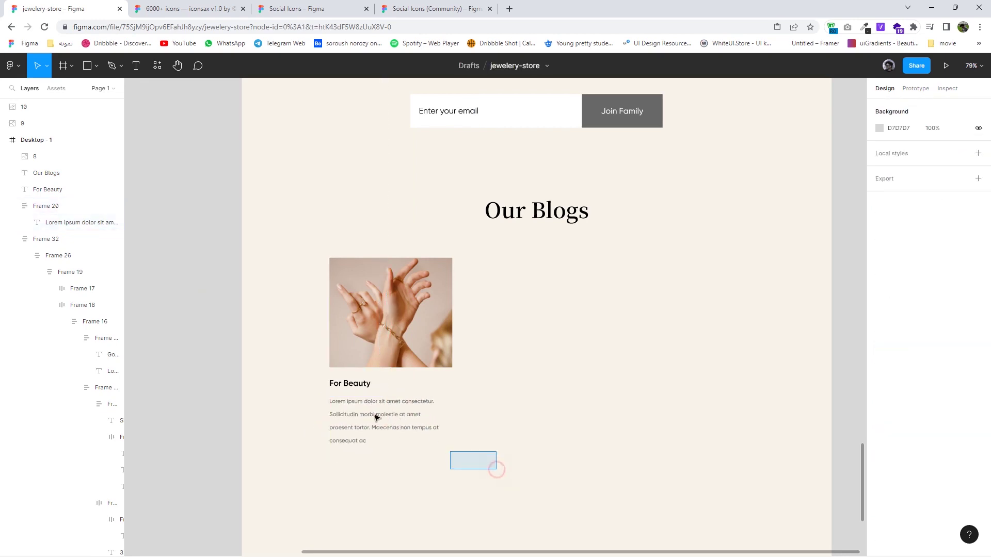
Frame the For Beauty title and paragraph in auto layout, then stack them with the image, centred
{"action": "left_click_drag", "start_coordinate": [450, 453], "coordinate": [356, 390]}
{"action": "right_click", "coordinate": [356, 391]}
{"action": "left_click", "coordinate": [405, 365]}
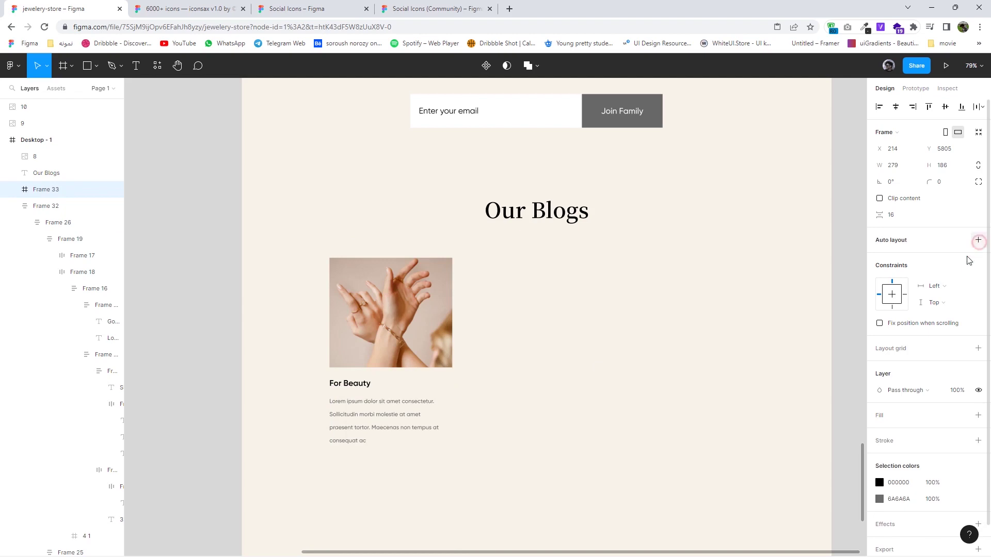
{"action": "left_click", "coordinate": [511, 380]}
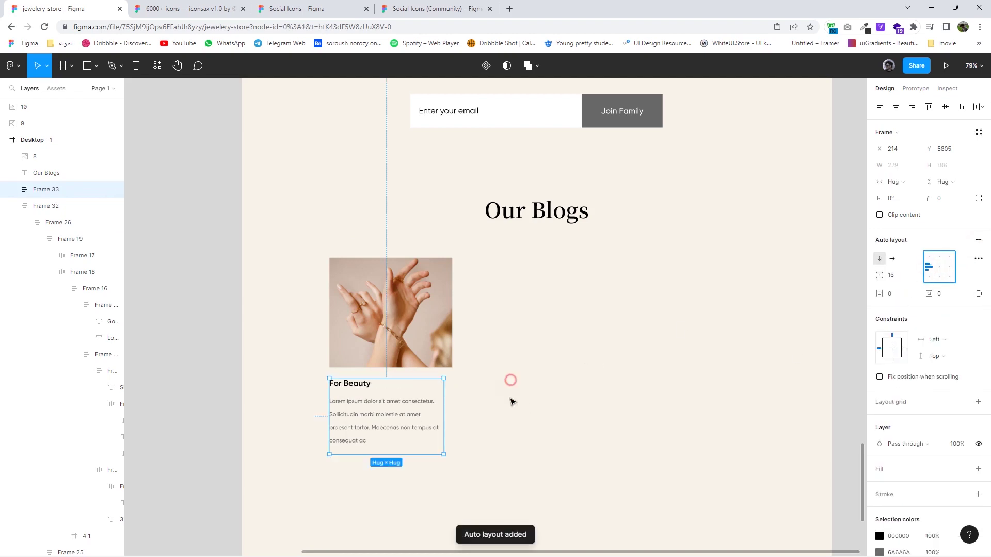
{"action": "left_click_drag", "start_coordinate": [473, 453], "coordinate": [329, 257]}
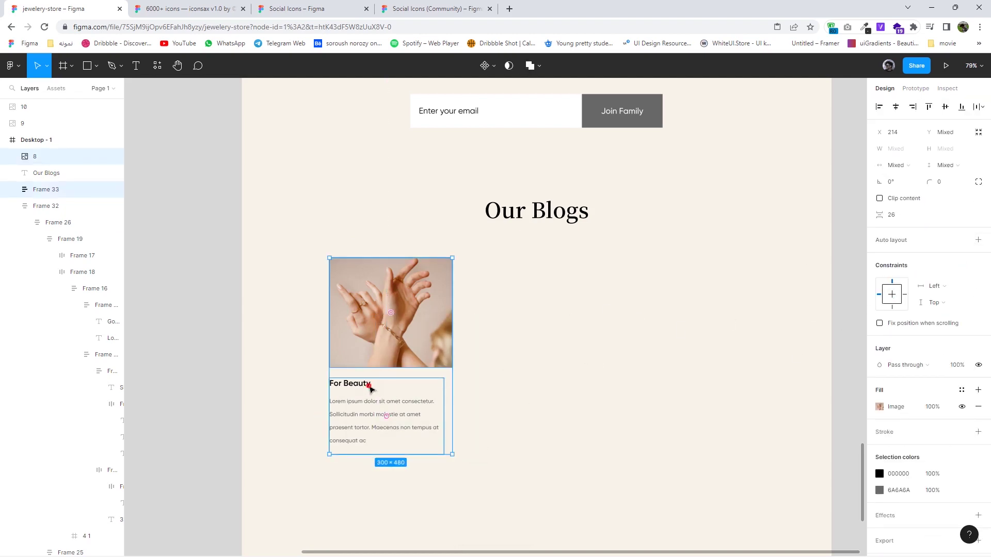
{"action": "left_click", "coordinate": [369, 388]}
{"action": "left_click_drag", "start_coordinate": [374, 384], "coordinate": [437, 382]}
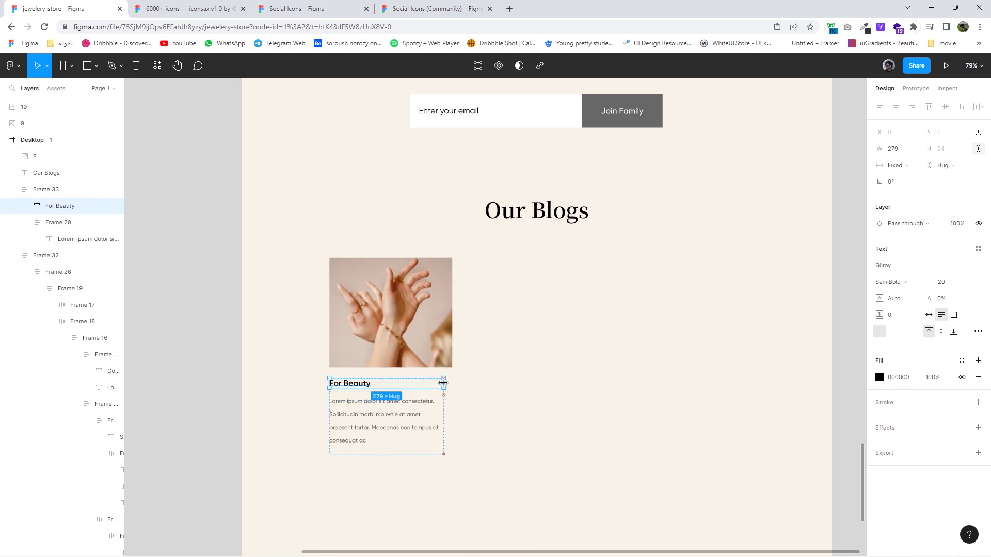
{"action": "left_click", "coordinate": [401, 353]}
{"action": "left_click_drag", "start_coordinate": [506, 460], "coordinate": [328, 257]}
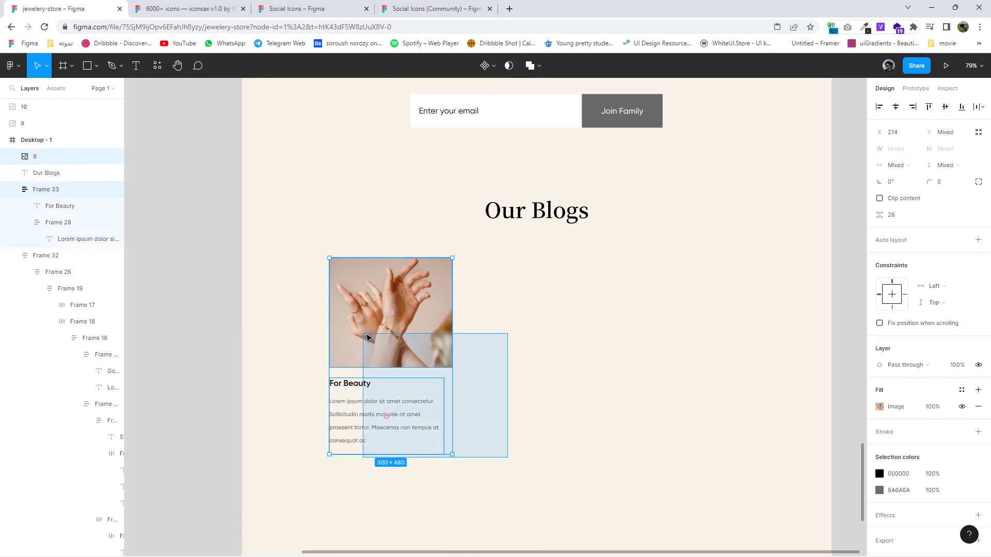
{"action": "left_click", "coordinate": [978, 240]}
{"action": "left_click", "coordinate": [939, 278]}
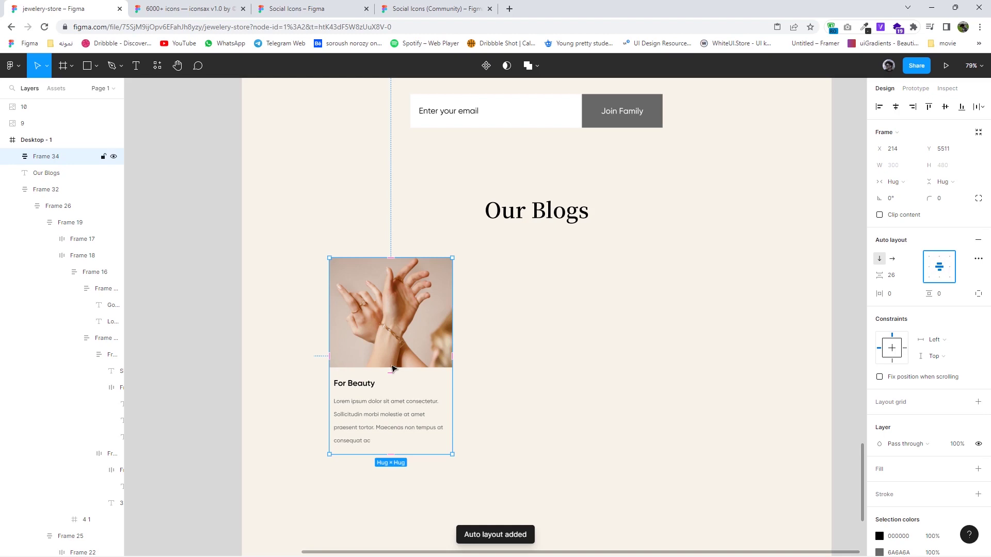
Duplicate the card, swap in the earring photo and retitle it 'Product Quality'
{"action": "left_click_drag", "start_coordinate": [393, 368], "coordinate": [548, 358]}
{"action": "scroll", "coordinate": [548, 358], "scroll_direction": "down", "scroll_amount": 3}
{"action": "left_click", "coordinate": [263, 123]}
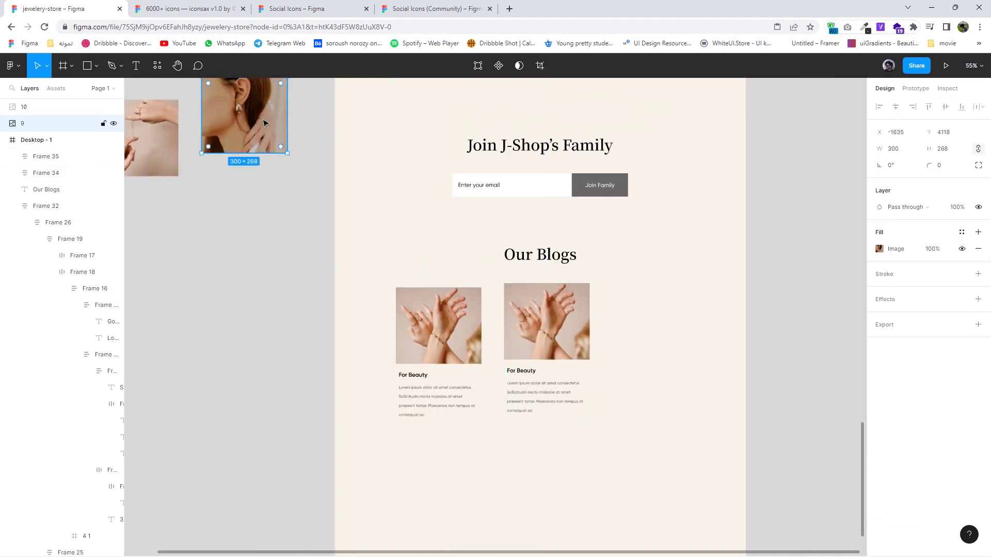
{"action": "left_click_drag", "start_coordinate": [263, 123], "coordinate": [572, 294]}
{"action": "left_click_drag", "start_coordinate": [573, 335], "coordinate": [572, 395]}
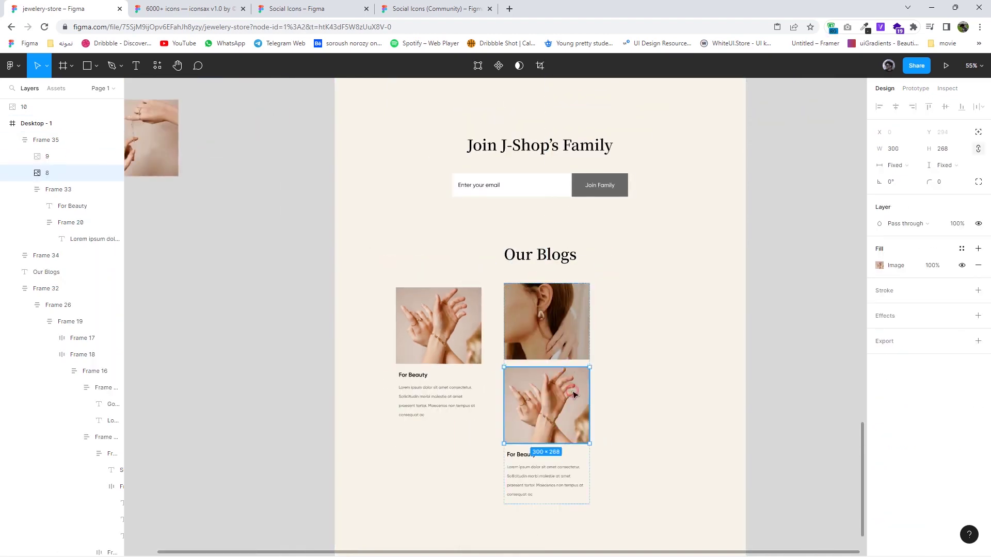
{"action": "key", "text": "Delete"}
{"action": "scroll", "coordinate": [478, 407], "scroll_direction": "up", "scroll_amount": 3}
{"action": "double_click", "coordinate": [479, 407]}
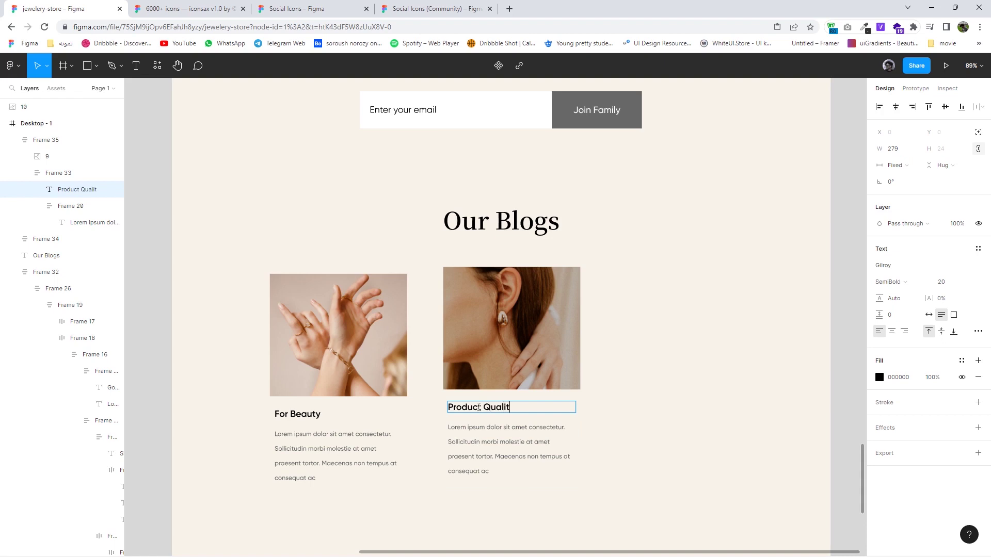
{"action": "key", "text": "Escape"}
{"action": "key", "text": "Escape"}
{"action": "scroll", "coordinate": [630, 469], "scroll_direction": "down", "scroll_amount": 1}
Duplicate the card into a third on the right and remove its extra earring photo
{"action": "mouse_move", "coordinate": [494, 330]}
{"action": "left_mouse_down"}
{"action": "mouse_move", "coordinate": [637, 343]}
{"action": "mouse_move", "coordinate": [637, 330]}
{"action": "left_mouse_up"}
{"action": "scroll", "coordinate": [637, 343], "scroll_direction": "down", "scroll_amount": 3}
{"action": "scroll", "coordinate": [638, 343], "scroll_direction": "down", "scroll_amount": 2}
{"action": "left_click", "coordinate": [624, 322]}
{"action": "key", "text": "Delete"}
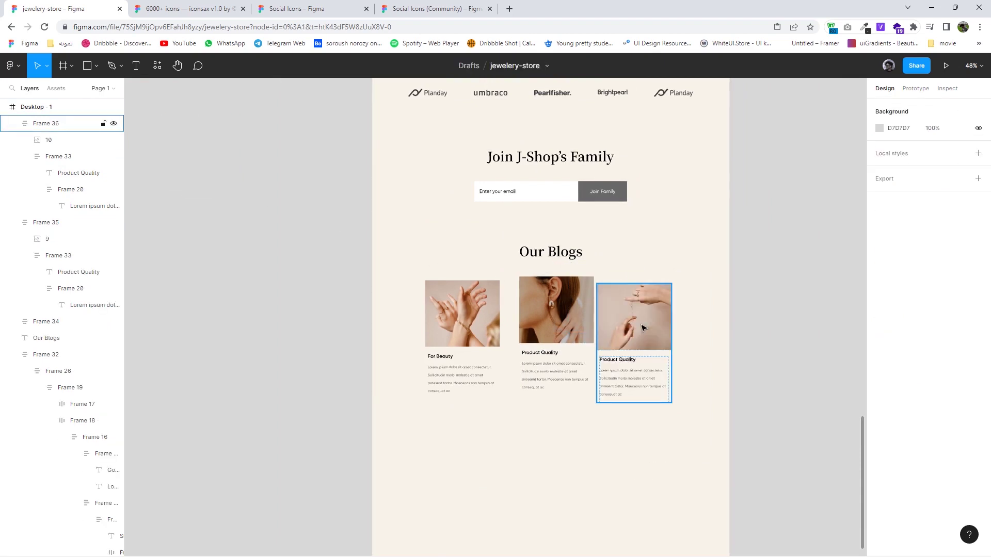
Retitle the third card 'For Comfort'
{"action": "scroll", "coordinate": [609, 351], "scroll_direction": "up", "scroll_amount": 5}
{"action": "left_click", "coordinate": [608, 352]}
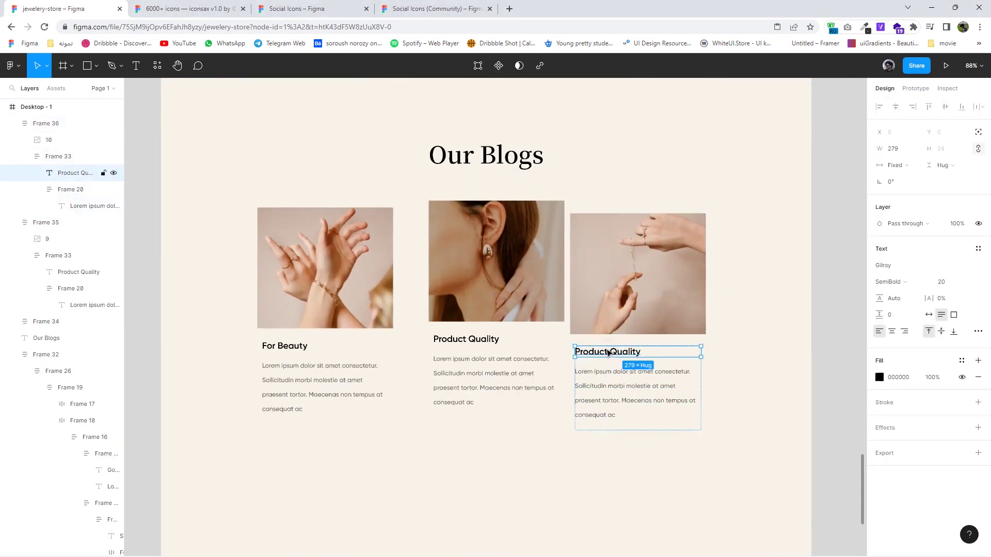
{"action": "double_click", "coordinate": [614, 352]}
{"action": "type", "text": "For Co"}
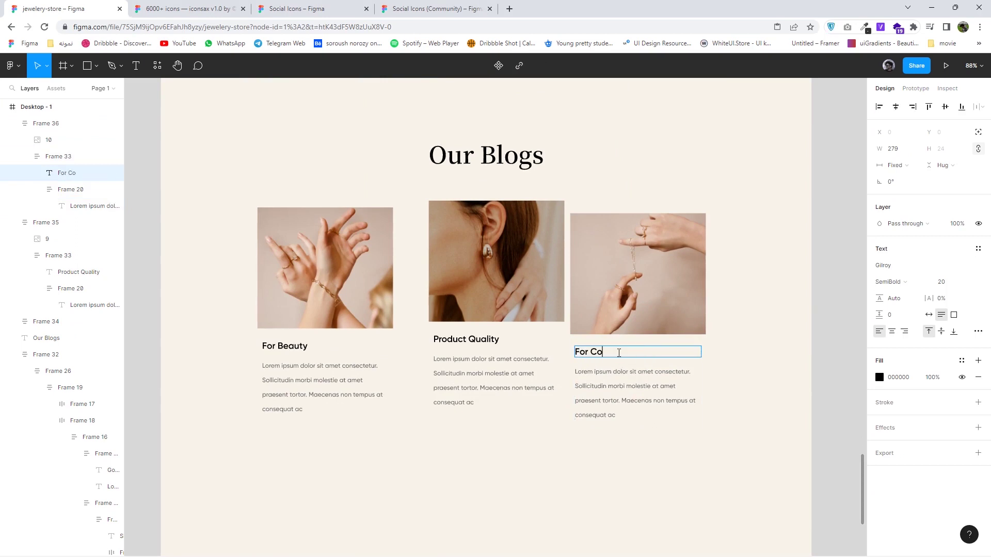
{"action": "type", "text": "mfort"}
{"action": "key", "text": "Escape"}
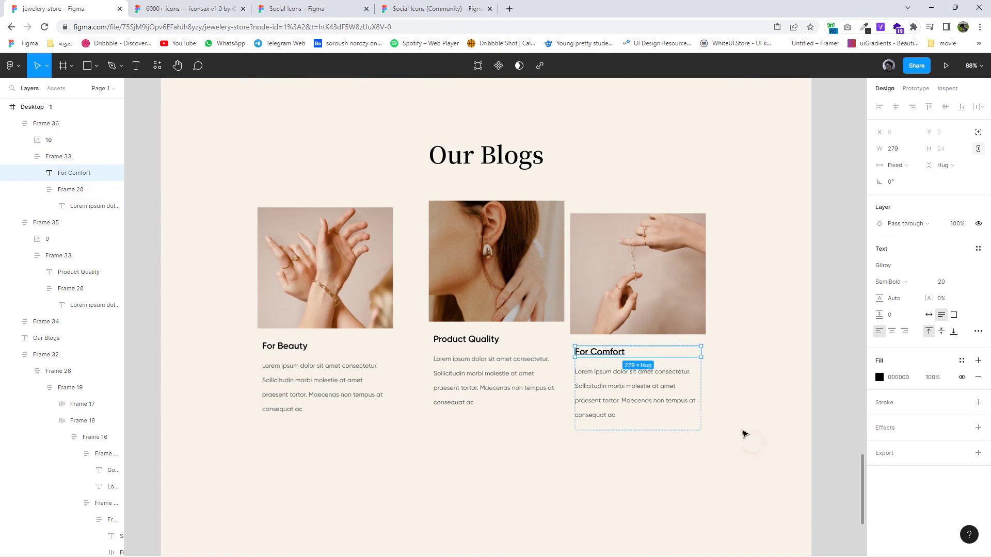
{"action": "scroll", "coordinate": [748, 444], "scroll_direction": "down", "scroll_amount": 4, "text": "ctrl"}
{"action": "key", "text": "Escape"}
{"action": "key", "text": "shift+Tab"}
{"action": "left_click", "coordinate": [733, 405]}
Lay out the three blog cards as an auto-layout row with a wider gap
{"action": "left_click", "coordinate": [700, 385]}
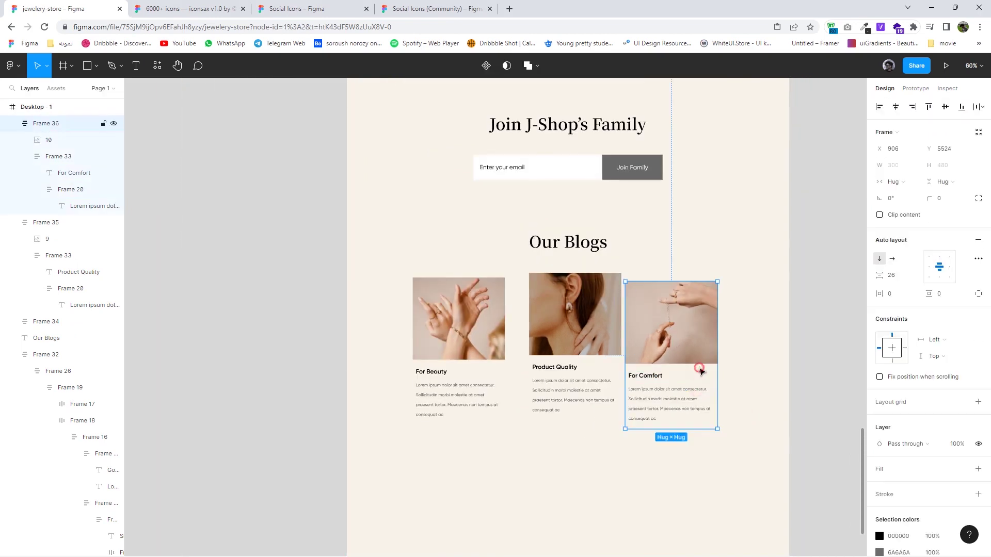
{"action": "left_click_drag", "start_coordinate": [752, 443], "coordinate": [410, 271]}
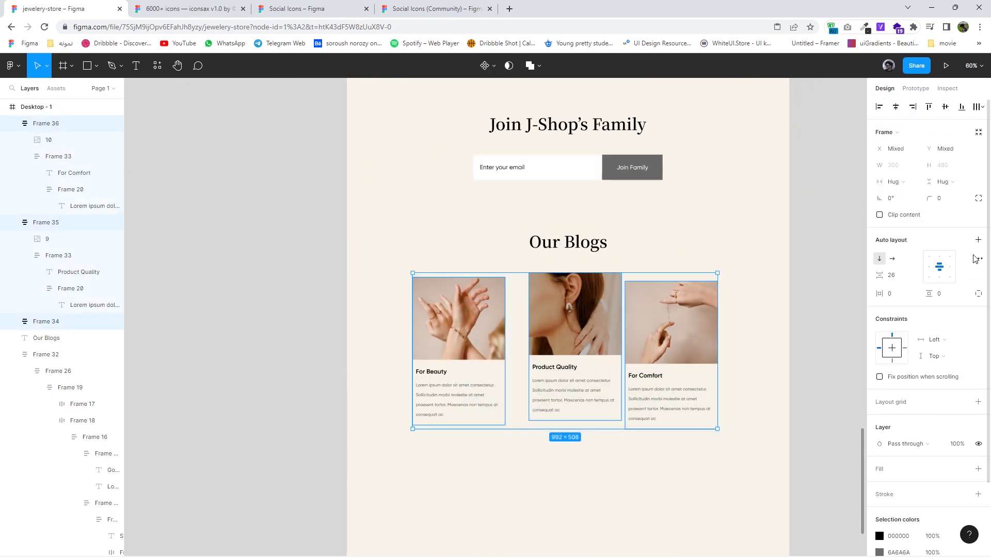
{"action": "left_click", "coordinate": [978, 240]}
{"action": "left_click_drag", "start_coordinate": [879, 275], "coordinate": [810, 377]}
{"action": "left_click", "coordinate": [808, 418]}
Stack the Our Blogs heading over the card row, centred, with a new heading gap
{"action": "left_click_drag", "start_coordinate": [808, 419], "coordinate": [411, 224]}
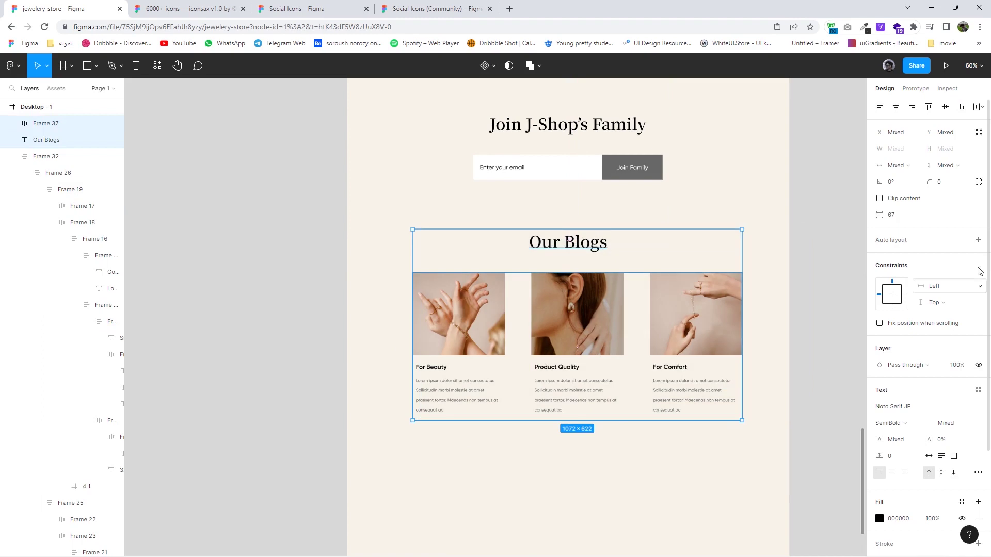
{"action": "left_click", "coordinate": [977, 240]}
{"action": "left_click_drag", "start_coordinate": [586, 355], "coordinate": [577, 353]}
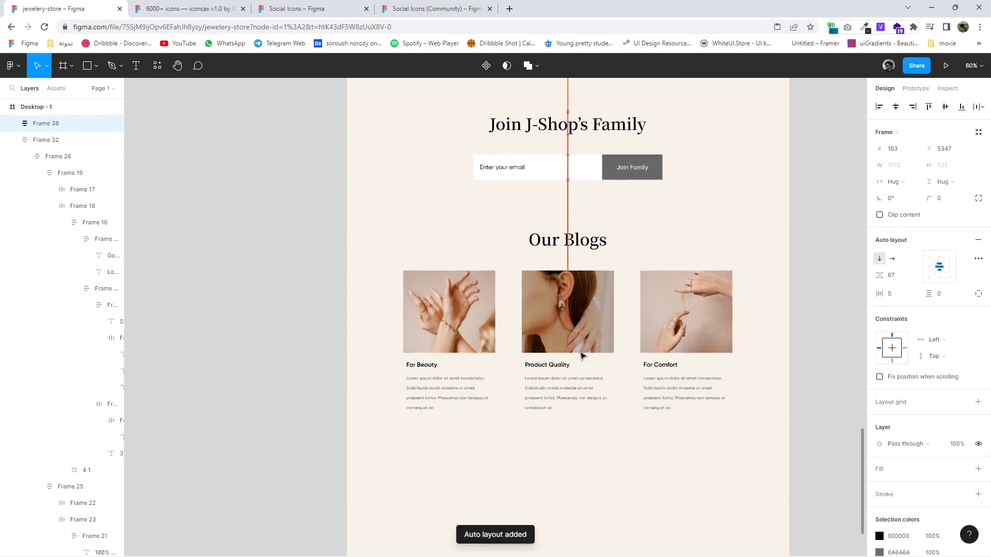
{"action": "left_click", "coordinate": [889, 277]}
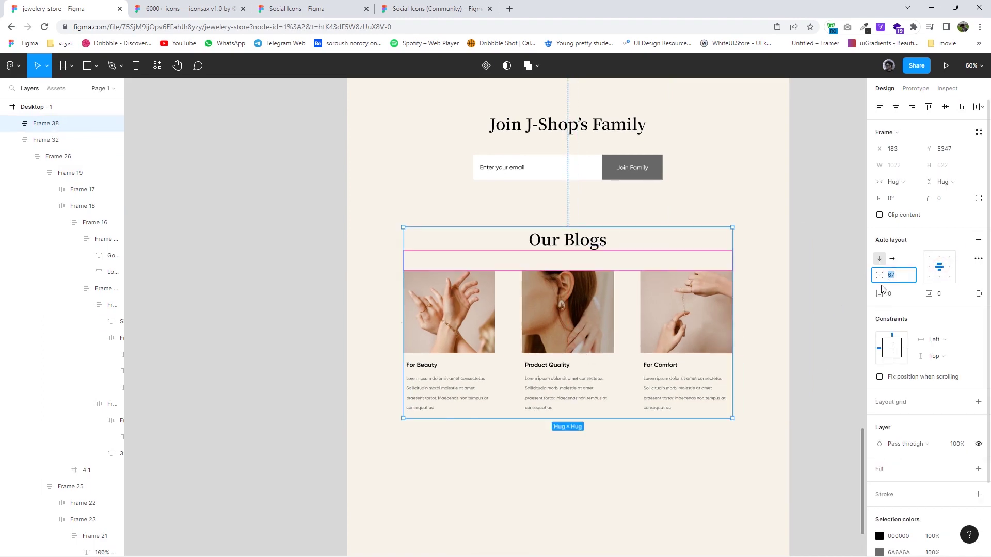
{"action": "type", "text": "8"}
{"action": "key", "text": "Return"}
{"action": "left_click", "coordinate": [767, 314]}
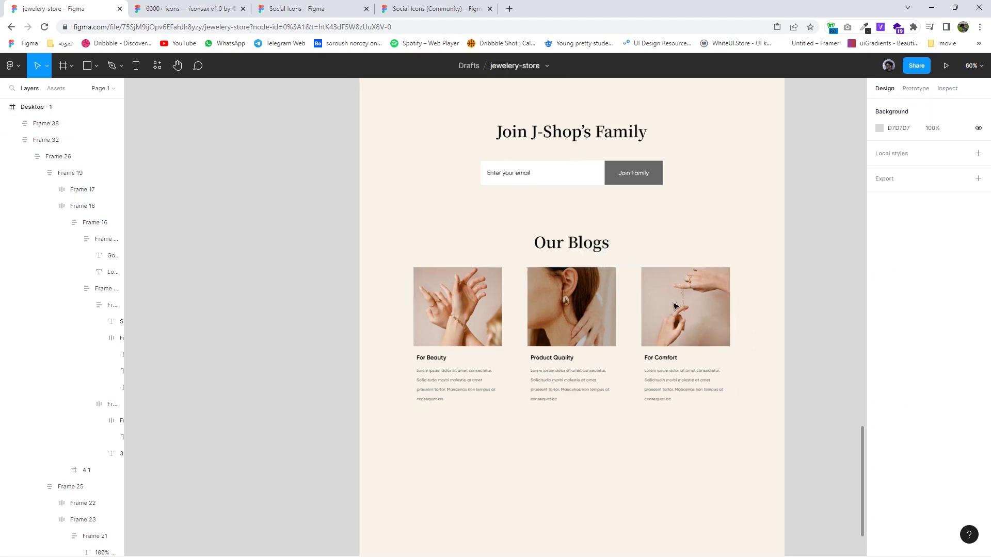
Join the Our Blogs section to the neighbouring page sections in the 154-spaced auto layout
{"action": "scroll", "coordinate": [703, 395], "scroll_direction": "down", "scroll_amount": 4}
{"action": "left_click_drag", "start_coordinate": [702, 394], "coordinate": [665, 315]}
{"action": "key", "text": "shift+a"}
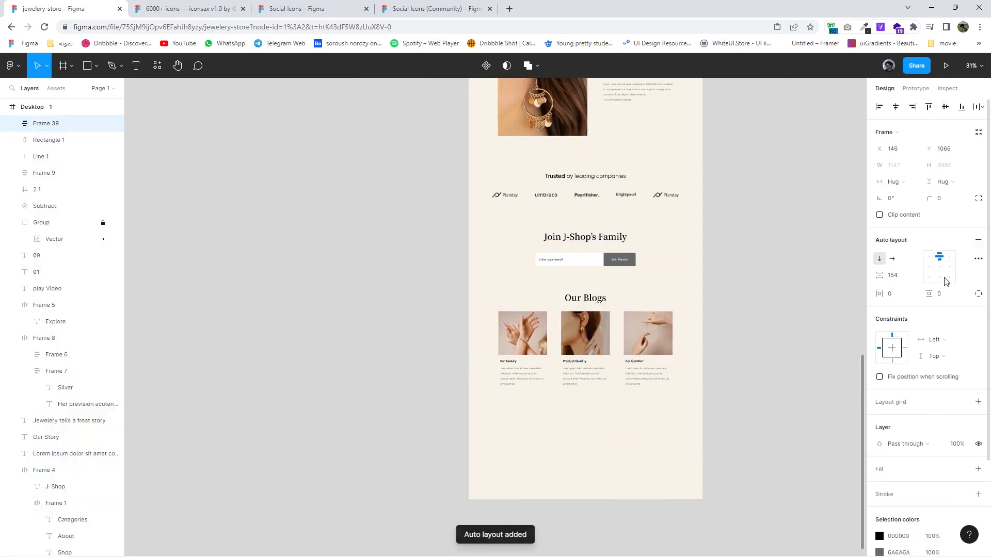
{"action": "scroll", "coordinate": [661, 383], "scroll_direction": "up", "scroll_amount": 2}
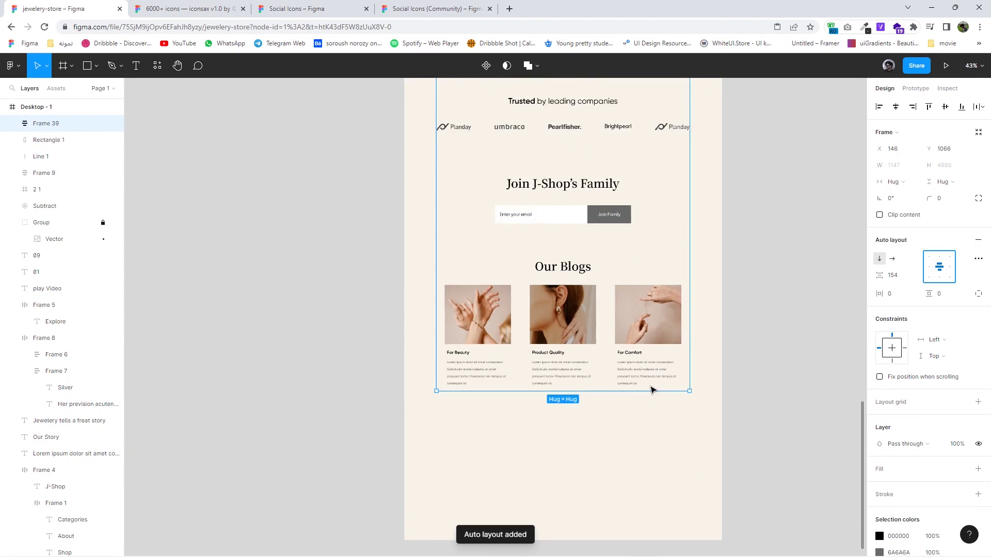
{"action": "scroll", "coordinate": [671, 423], "scroll_direction": "up", "scroll_amount": 3}
{"action": "scroll", "coordinate": [645, 428], "scroll_direction": "down", "scroll_amount": 1}
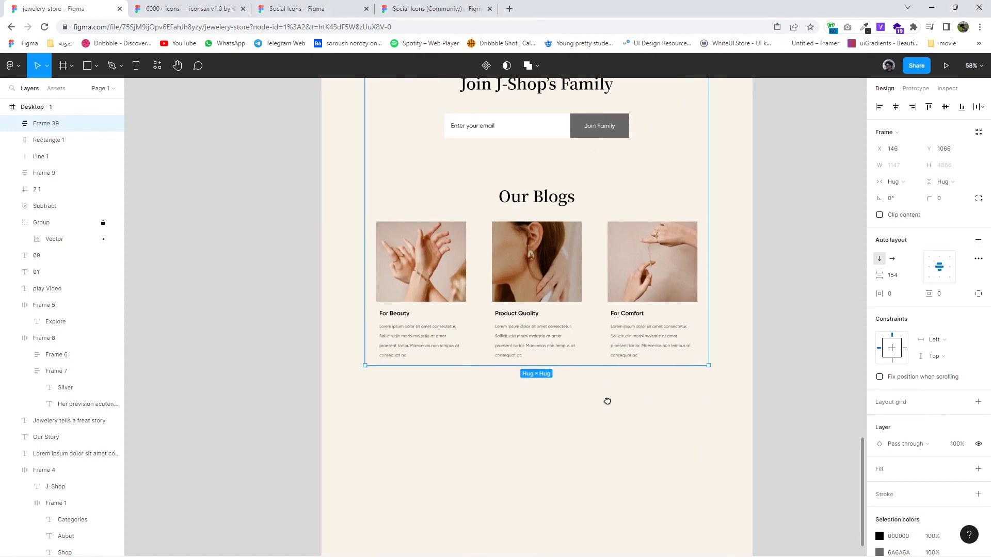
{"action": "double_click", "coordinate": [553, 195]}
{"action": "key", "text": "Escape"}
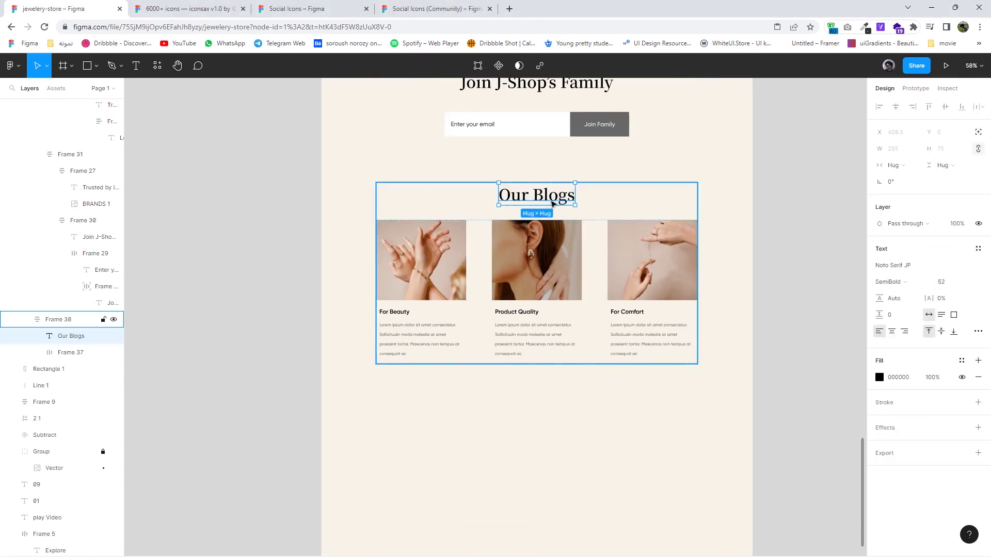
Turn a heading copy below the blogs into a Product heading at font size 20
{"action": "left_click_drag", "start_coordinate": [552, 203], "coordinate": [429, 428]}
{"action": "scroll", "coordinate": [430, 428], "scroll_direction": "up", "scroll_amount": 5}
{"action": "double_click", "coordinate": [436, 413]}
{"action": "type", "text": "Pr"}
{"action": "type", "text": "o"}
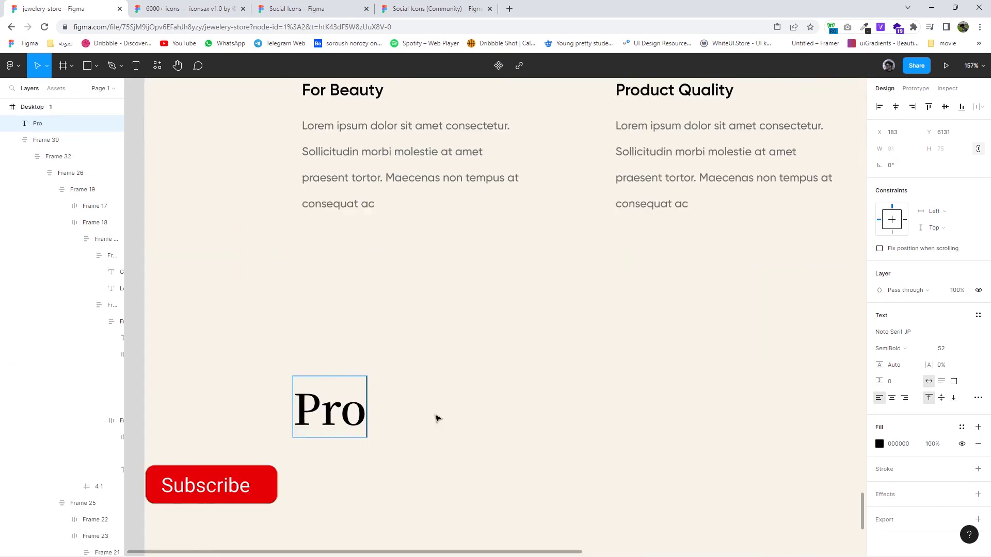
{"action": "type", "text": "duct"}
{"action": "key", "text": "Escape"}
{"action": "left_click", "coordinate": [941, 349]}
{"action": "type", "text": "30"}
{"action": "key", "text": "Return"}
{"action": "left_click", "coordinate": [939, 353]}
{"action": "type", "text": "0"}
{"action": "key", "text": "Return"}
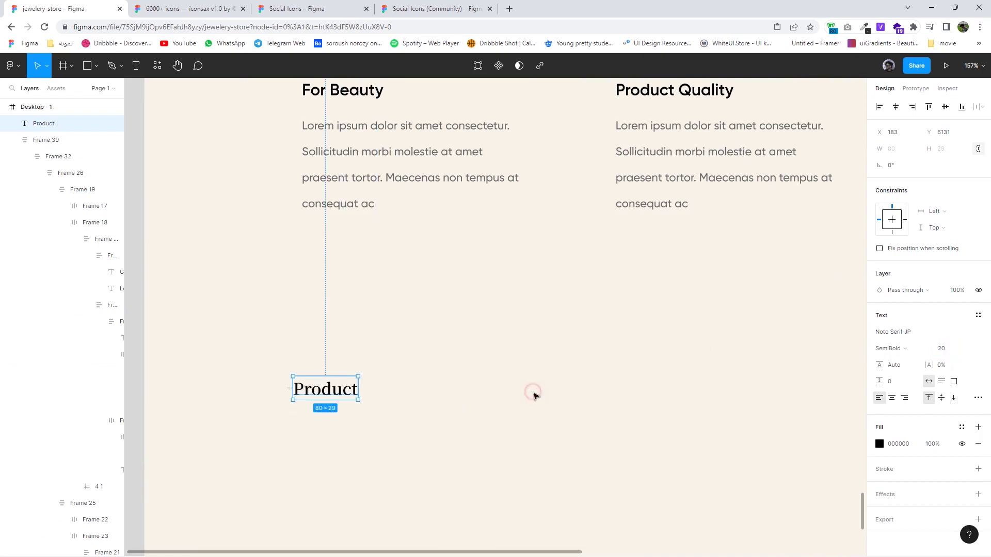
{"action": "left_click", "coordinate": [533, 395]}
Move the For Beauty card's lorem paragraph under the Product heading
{"action": "scroll", "coordinate": [516, 400], "scroll_direction": "down", "scroll_amount": 3}
{"action": "scroll", "coordinate": [345, 350], "scroll_direction": "up", "scroll_amount": 3}
{"action": "scroll", "coordinate": [289, 371], "scroll_direction": "up", "scroll_amount": 2}
{"action": "scroll", "coordinate": [334, 341], "scroll_direction": "up", "scroll_amount": 2}
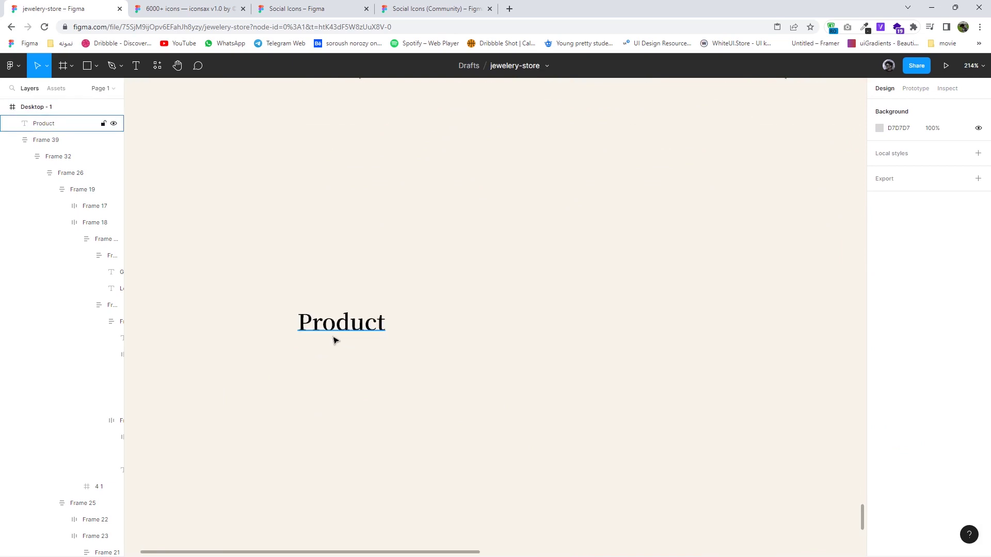
{"action": "scroll", "coordinate": [603, 381], "scroll_direction": "down", "scroll_amount": 3}
{"action": "left_click", "coordinate": [531, 231]}
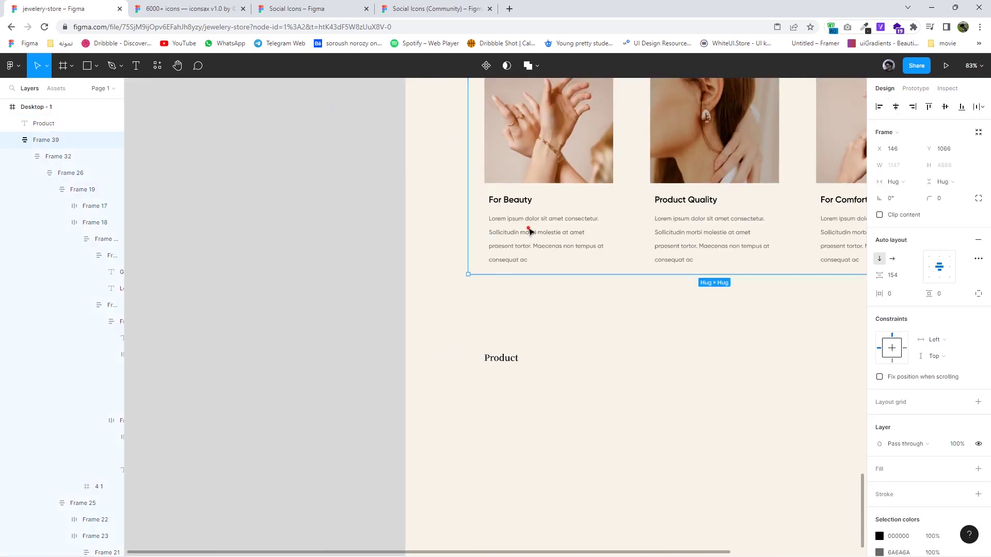
{"action": "double_click", "coordinate": [531, 232]}
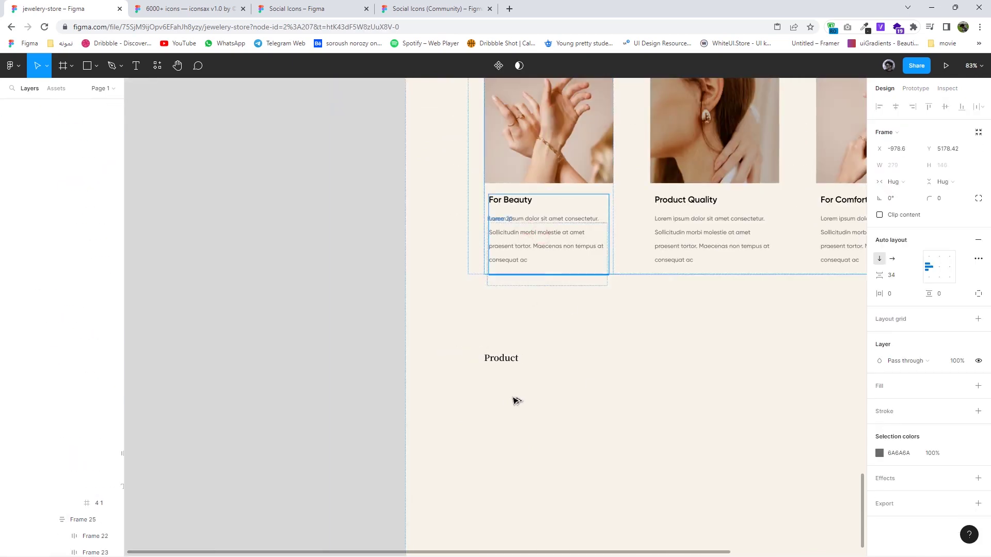
{"action": "left_click_drag", "start_coordinate": [516, 401], "coordinate": [524, 424]}
Retype the paragraph as the Email Row link, fitted to its content width
{"action": "scroll", "coordinate": [483, 331], "scroll_direction": "up", "scroll_amount": 5}
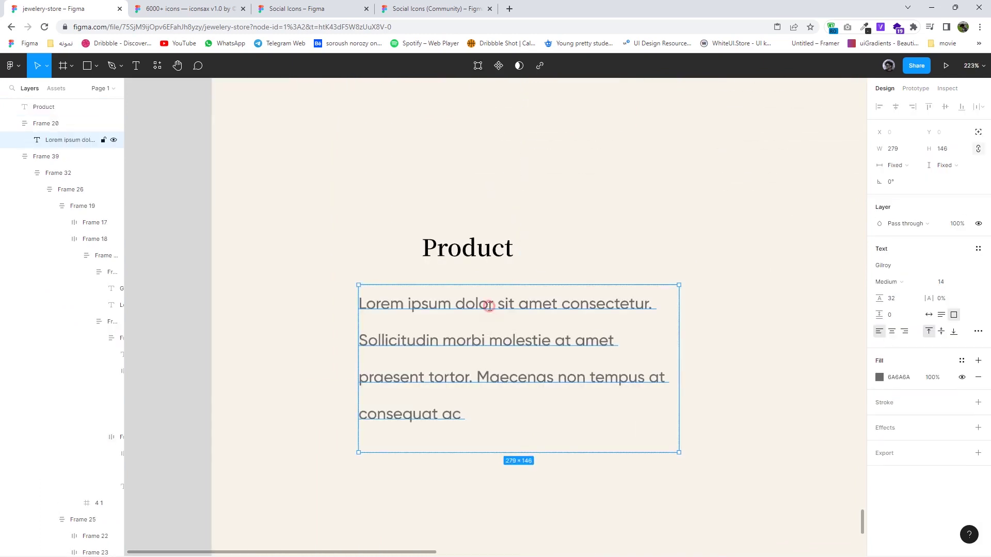
{"action": "double_click", "coordinate": [489, 305]}
{"action": "type", "text": "Email Row"}
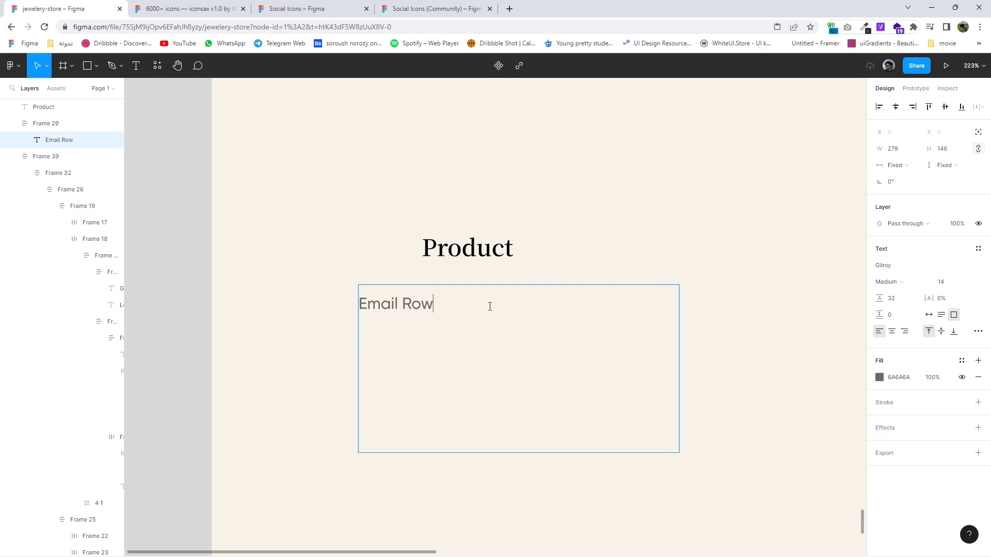
{"action": "left_click", "coordinate": [928, 315]}
{"action": "left_click", "coordinate": [956, 286]}
{"action": "key", "text": "Return"}
Add a Free Tools link as a copy below Email Row
{"action": "left_click", "coordinate": [489, 252]}
{"action": "left_click", "coordinate": [485, 323]}
{"action": "mouse_move", "coordinate": [398, 303]}
{"action": "left_mouse_down"}
{"action": "mouse_move", "coordinate": [448, 308]}
{"action": "mouse_move", "coordinate": [453, 365]}
{"action": "left_mouse_up"}
{"action": "double_click", "coordinate": [453, 365]}
{"action": "type", "text": "Free Tools"}
{"action": "key", "text": "Escape"}
Add Agents and Blog links as copies below Free Tools
{"action": "left_click_drag", "start_coordinate": [476, 363], "coordinate": [476, 406]}
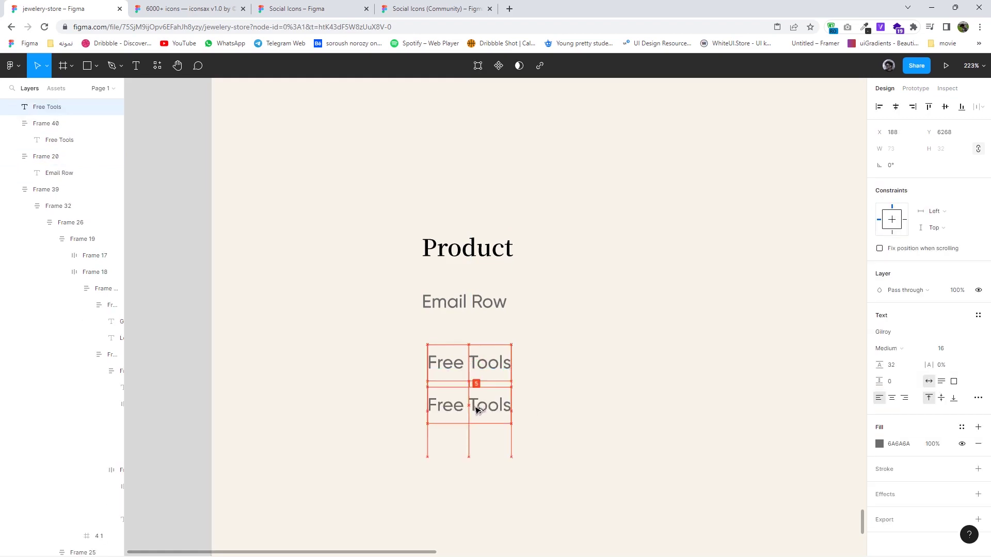
{"action": "double_click", "coordinate": [475, 406]}
{"action": "type", "text": "Age"}
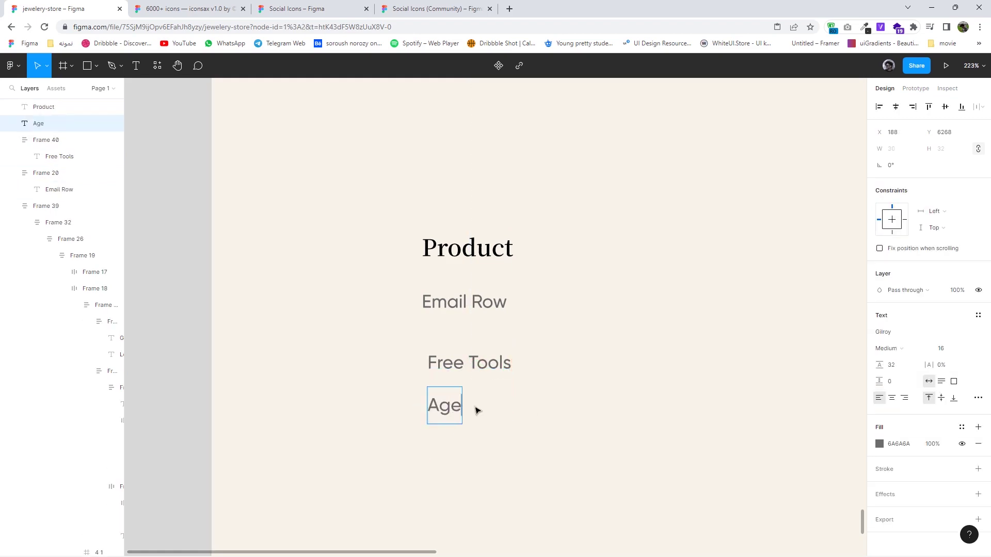
{"action": "type", "text": "nts"}
{"action": "key", "text": "Escape"}
{"action": "left_click_drag", "start_coordinate": [475, 408], "coordinate": [479, 458]}
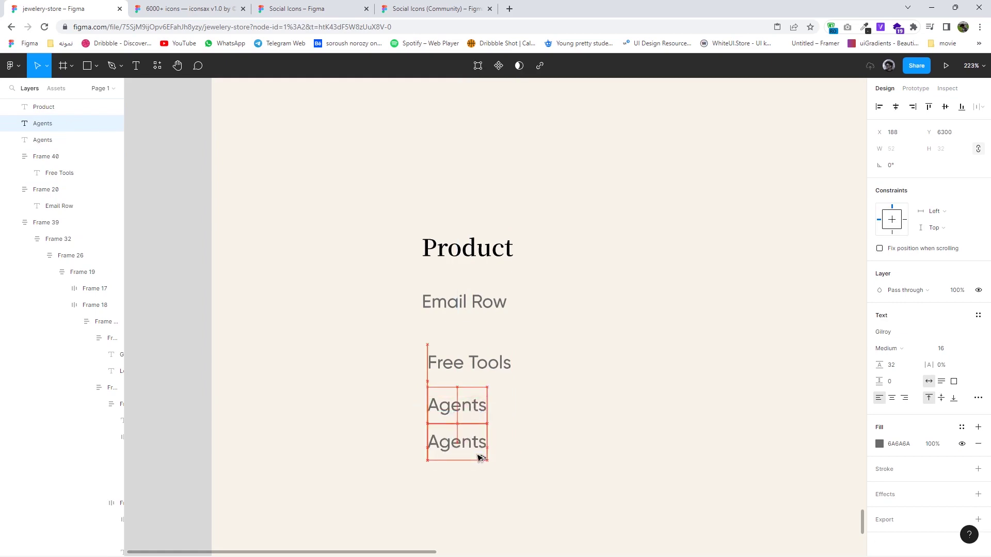
{"action": "double_click", "coordinate": [478, 458]}
{"action": "type", "text": "Blog"}
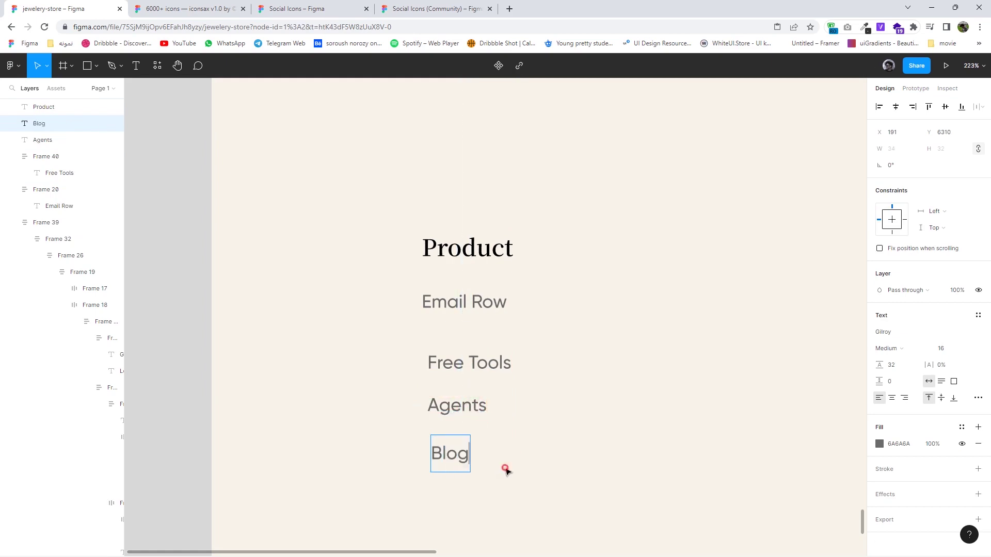
{"action": "key", "text": "Escape"}
Stack the four links in a left-aligned auto layout, wrapped with the Product heading
{"action": "scroll", "coordinate": [498, 454], "scroll_direction": "down", "scroll_amount": 1}
{"action": "scroll", "coordinate": [491, 440], "scroll_direction": "down", "scroll_amount": 3}
{"action": "left_click_drag", "start_coordinate": [522, 451], "coordinate": [441, 331]}
{"action": "right_click", "coordinate": [451, 361]}
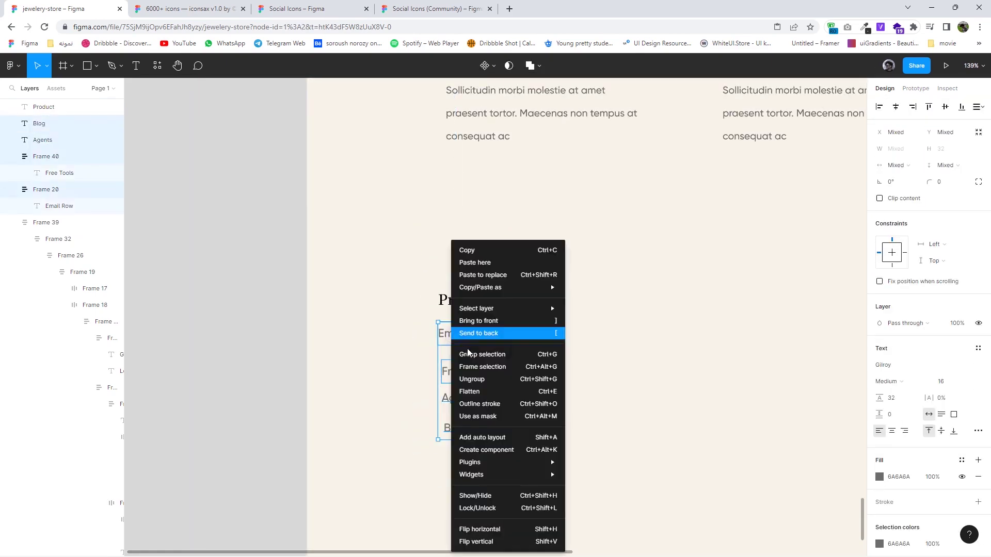
{"action": "left_click", "coordinate": [498, 367]}
{"action": "left_click", "coordinate": [978, 227]}
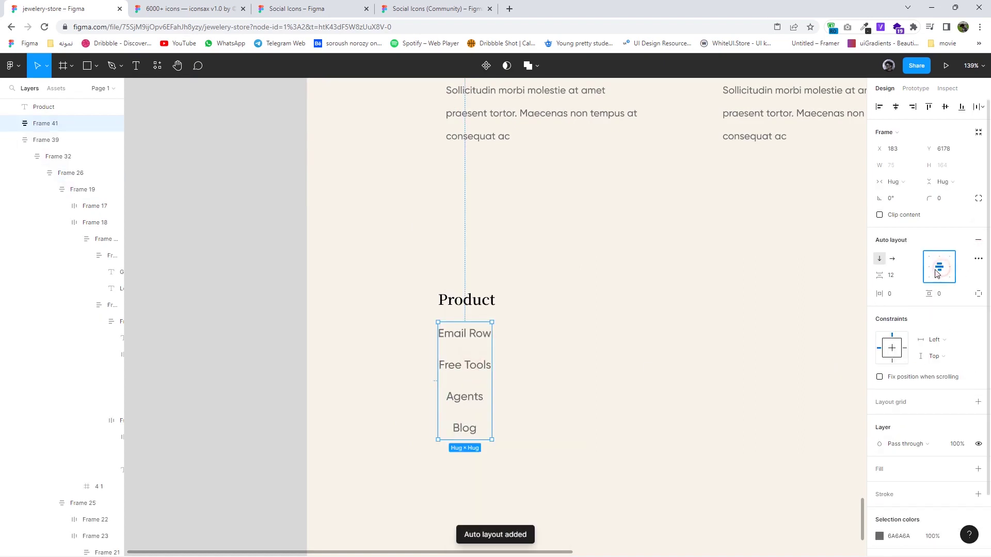
{"action": "left_click", "coordinate": [511, 404]}
{"action": "left_click_drag", "start_coordinate": [534, 442], "coordinate": [480, 294]}
{"action": "key", "text": "shift+a"}
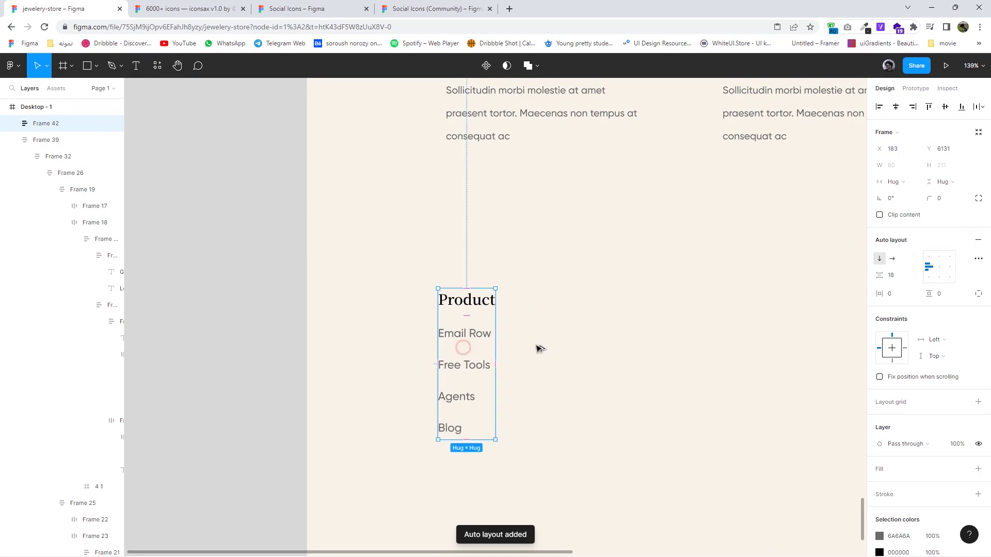
Duplicate the Product column to its right and start renaming its heading
{"action": "left_click_drag", "start_coordinate": [466, 356], "coordinate": [558, 351]}
{"action": "double_click", "coordinate": [553, 304]}
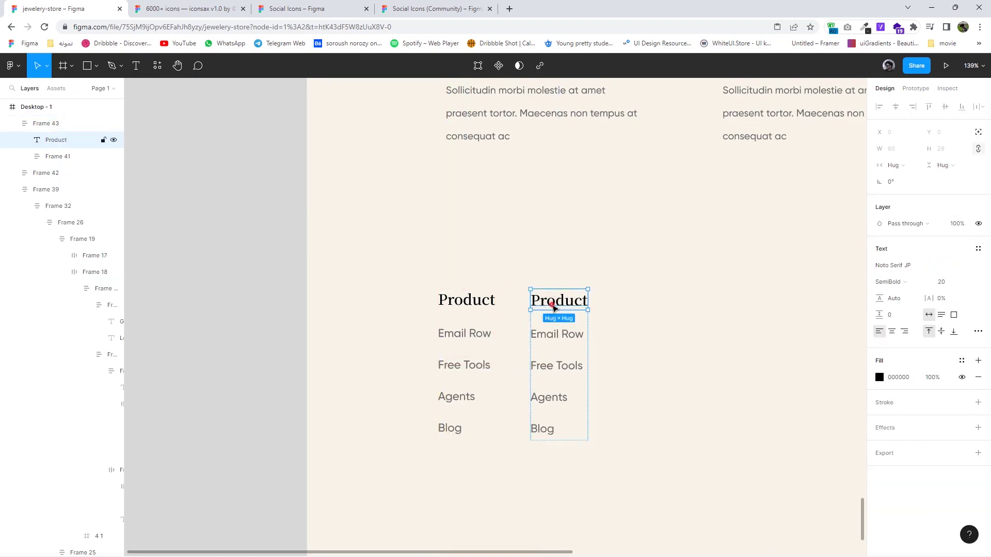
{"action": "double_click", "coordinate": [553, 304]}
{"action": "type", "text": "Re"}
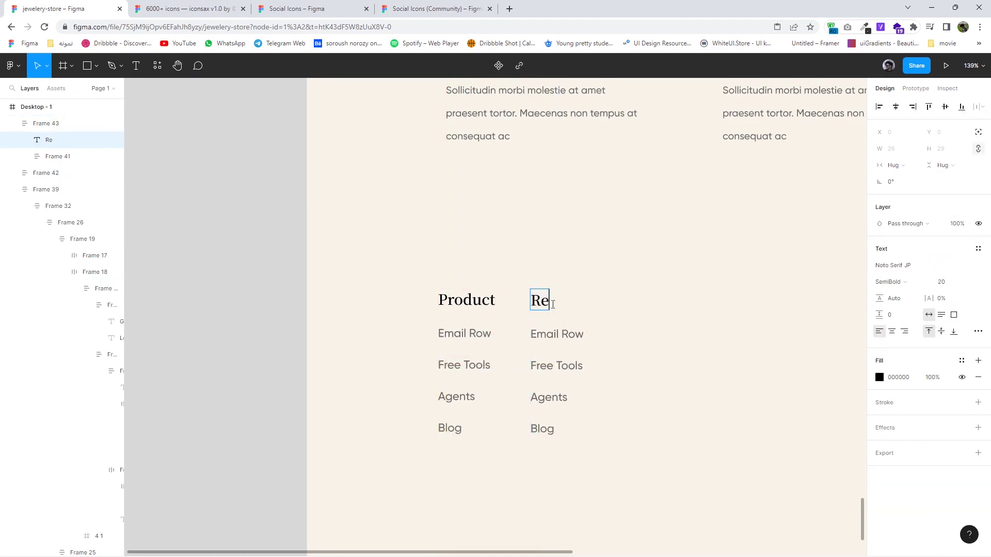
{"action": "type", "text": "s"}
Finish the Resources heading and rename the first two links Our Agents and Member Stories
{"action": "key", "text": "Escape"}
{"action": "double_click", "coordinate": [571, 340]}
{"action": "type", "text": "Our Agents"}
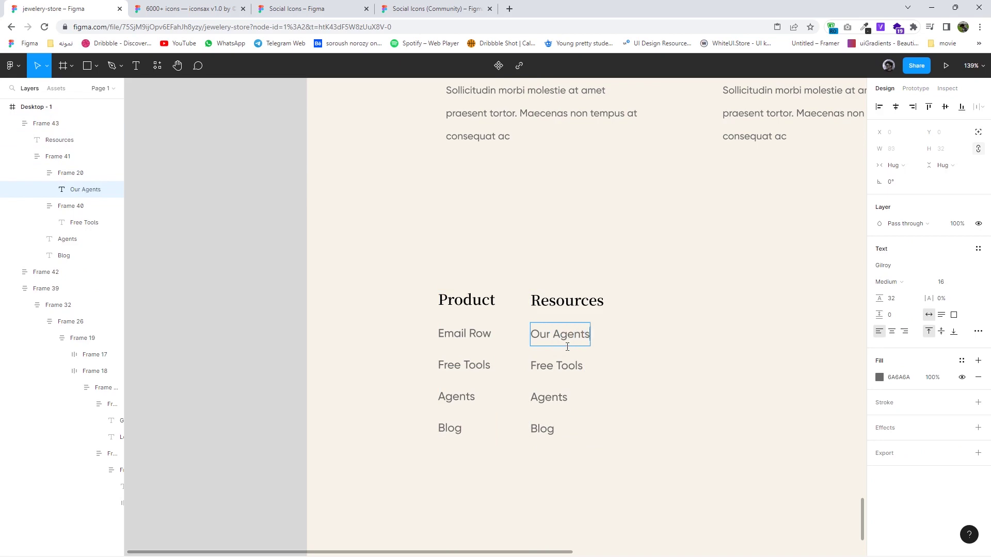
{"action": "left_click", "coordinate": [567, 365]}
{"action": "double_click", "coordinate": [565, 369]}
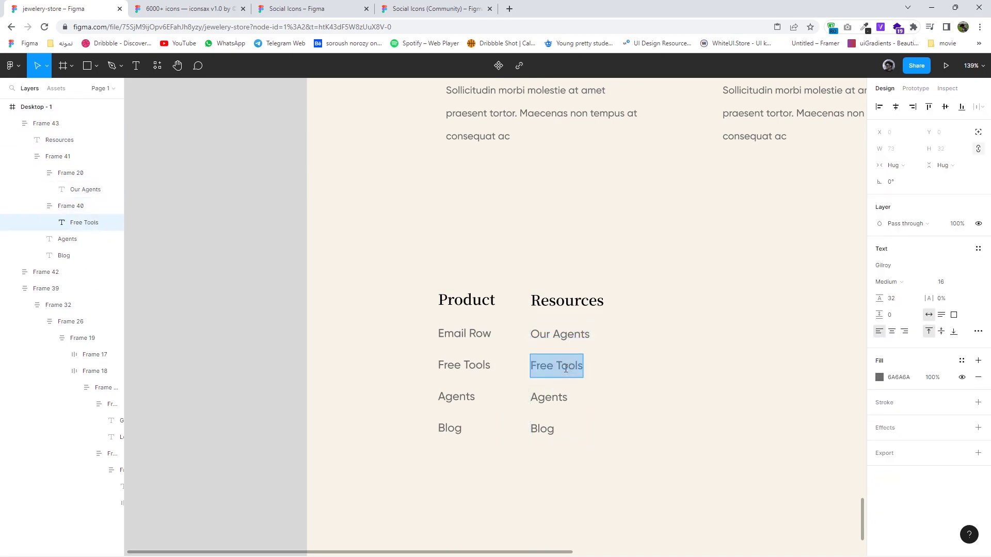
{"action": "type", "text": "Member s"}
{"action": "key", "text": "BackSpace"}
{"action": "type", "text": "Stories"}
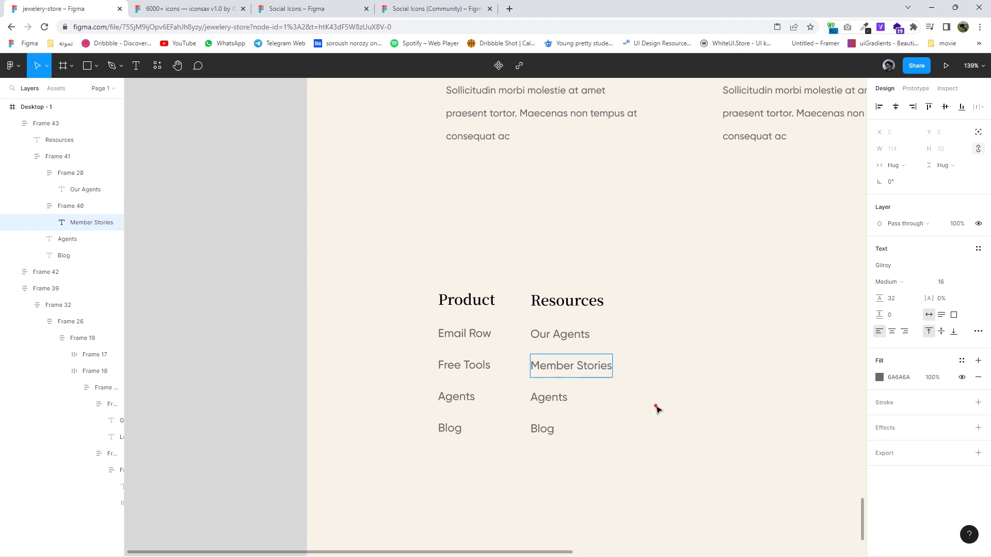
Rename the last two links Video and Free Trial
{"action": "left_click", "coordinate": [549, 397]}
{"action": "double_click", "coordinate": [548, 398]}
{"action": "type", "text": "Vide"}
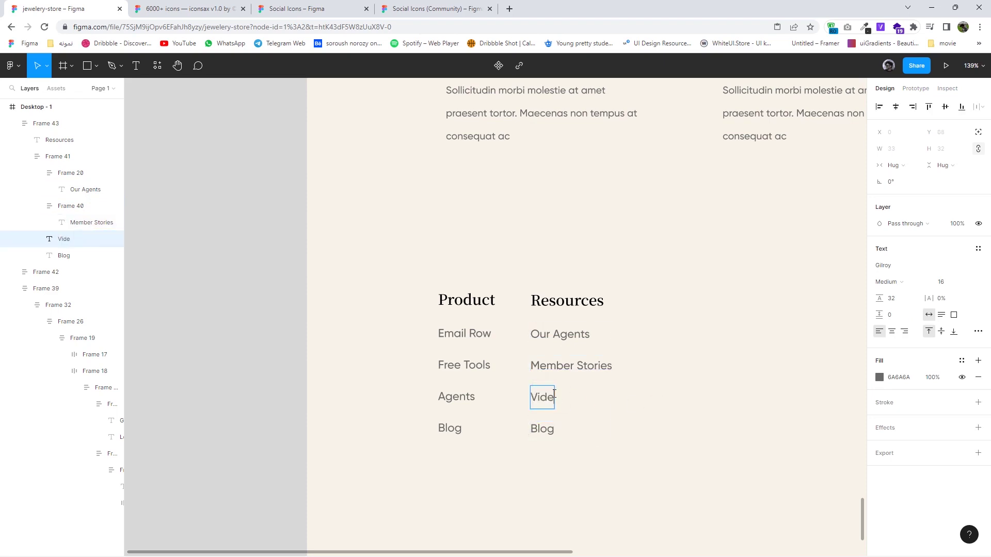
{"action": "type", "text": "o"}
{"action": "double_click", "coordinate": [546, 434]}
{"action": "type", "text": "Free Tri"}
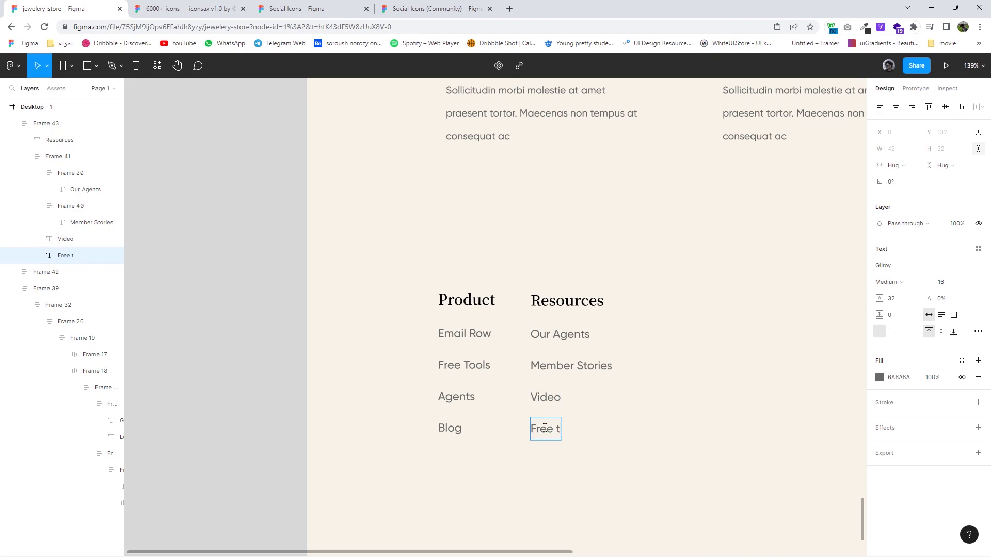
{"action": "type", "text": "al"}
{"action": "key", "text": "Escape"}
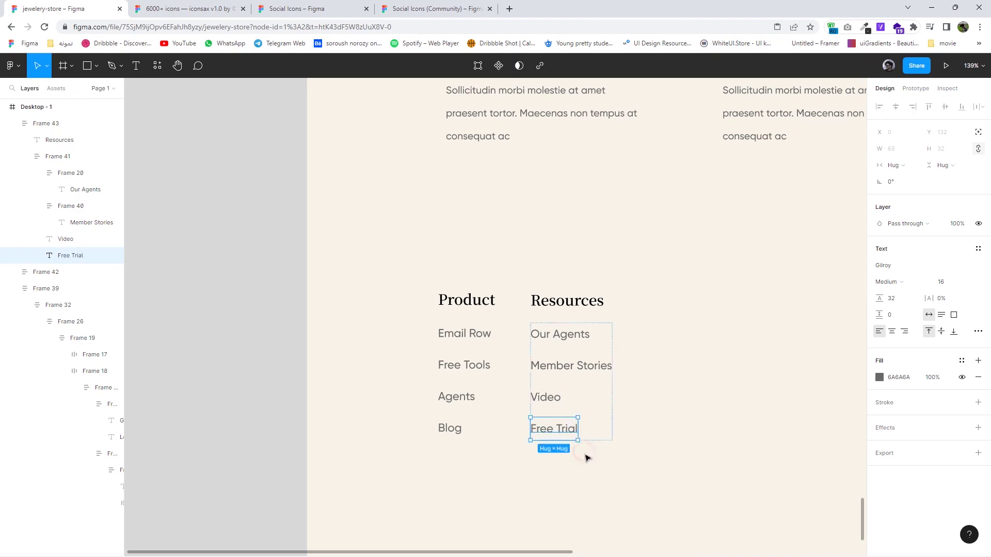
{"action": "left_click", "coordinate": [534, 303]}
Duplicate the Resources column to the right as Company, with a Patnerships first link
{"action": "left_click_drag", "start_coordinate": [535, 303], "coordinate": [640, 303]}
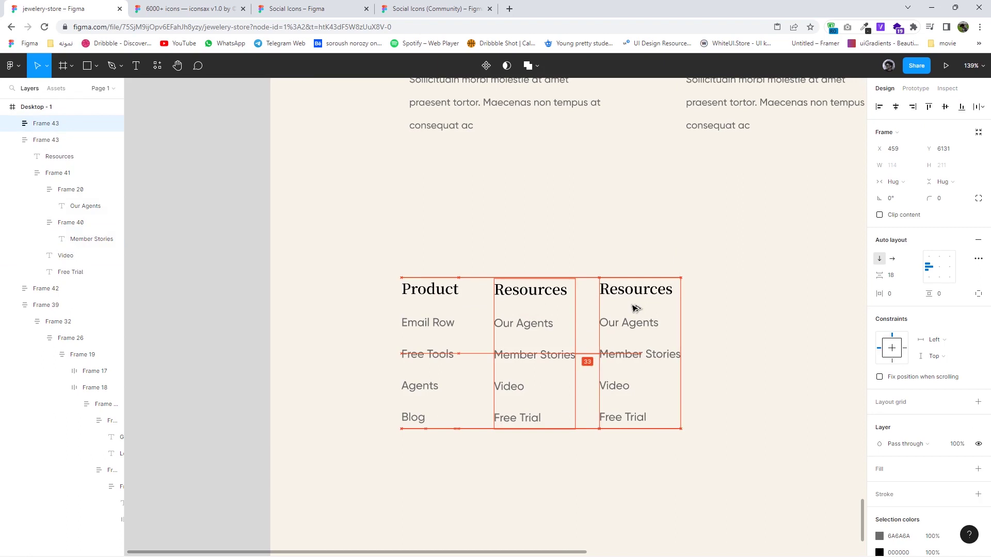
{"action": "double_click", "coordinate": [634, 291]}
{"action": "type", "text": "Com"}
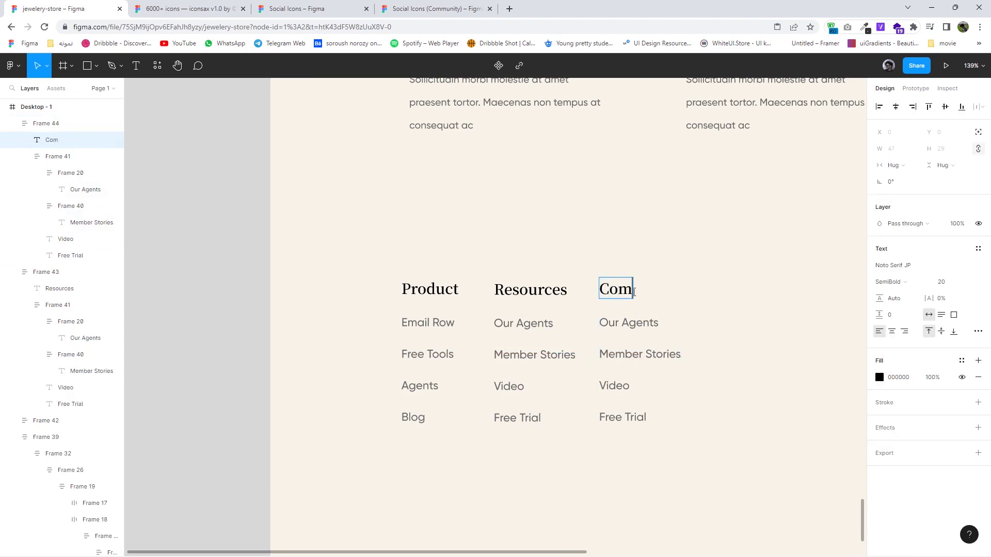
{"action": "type", "text": "pany"}
{"action": "left_click", "coordinate": [638, 324]}
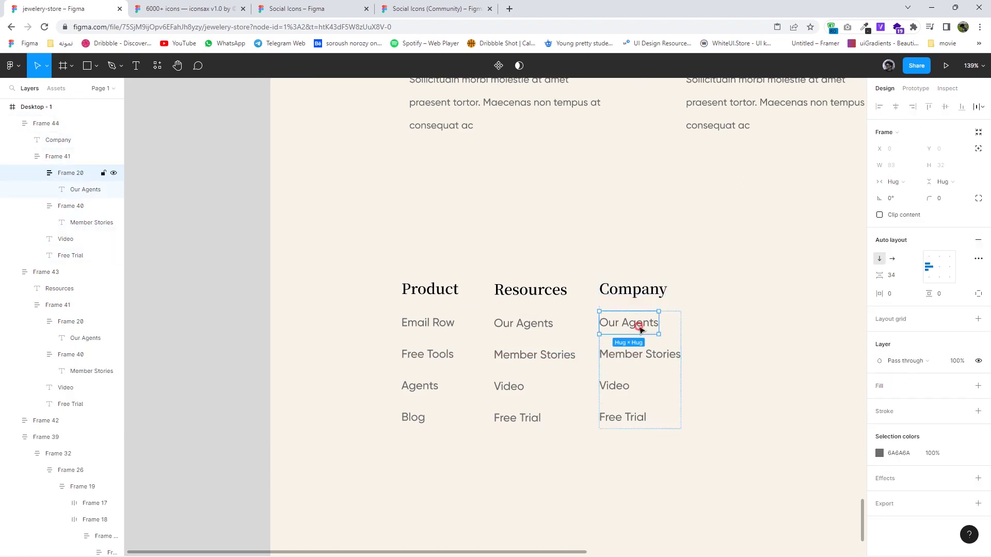
{"action": "double_click", "coordinate": [640, 326]}
{"action": "type", "text": "Patn"}
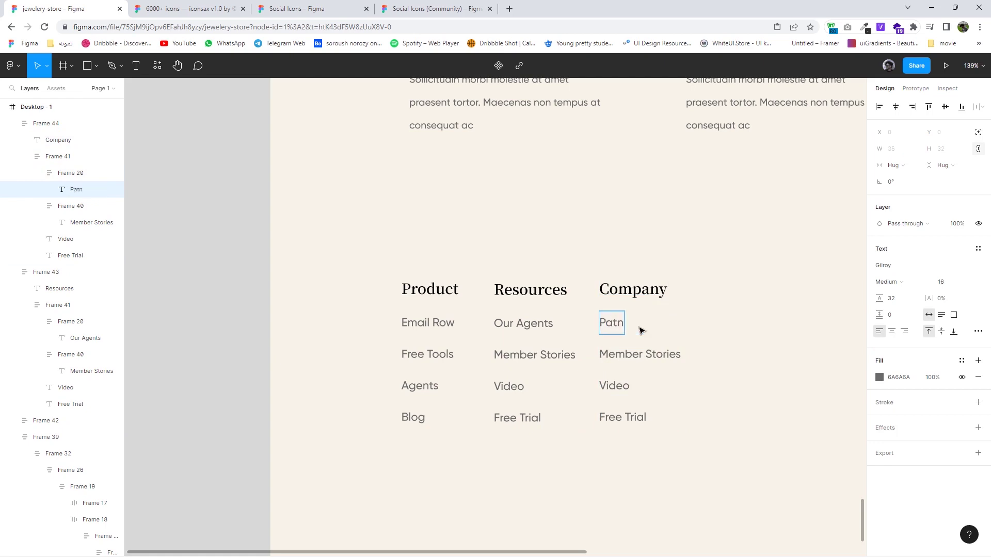
{"action": "type", "text": "erships"}
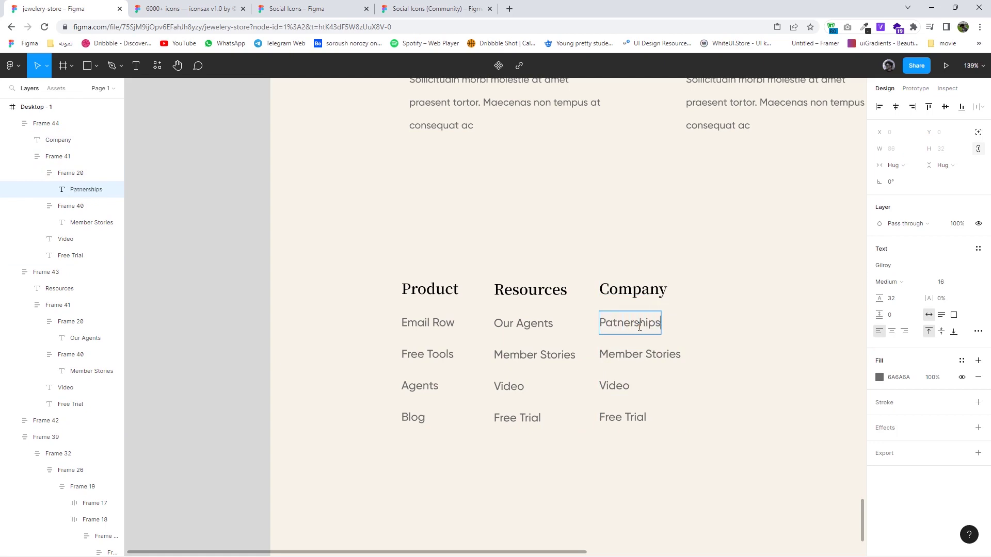
Rename the remaining Company links Terms of use, Privacy and Sitemap
{"action": "left_click", "coordinate": [652, 355]}
{"action": "double_click", "coordinate": [652, 355]}
{"action": "key", "text": "Escape"}
{"action": "double_click", "coordinate": [647, 350]}
{"action": "type", "text": "Terms o"}
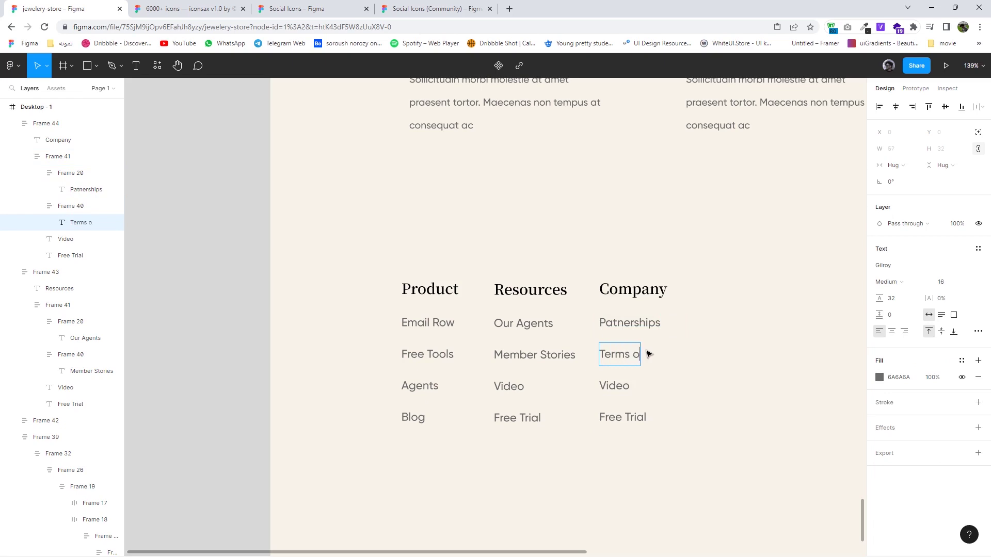
{"action": "type", "text": "se"}
{"action": "left_click", "coordinate": [621, 389]}
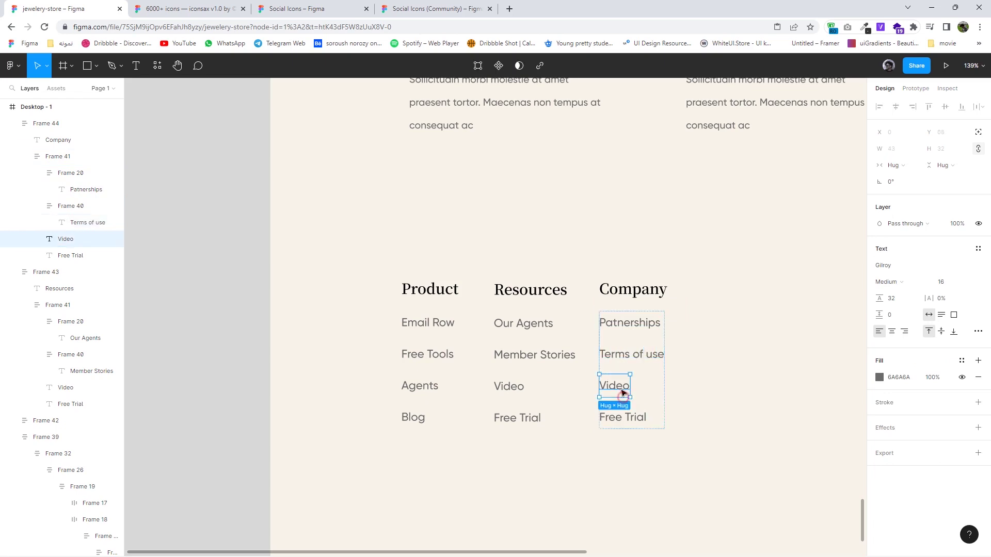
{"action": "double_click", "coordinate": [621, 389]}
{"action": "type", "text": "Privac"}
{"action": "left_click", "coordinate": [622, 418]}
{"action": "double_click", "coordinate": [625, 422]}
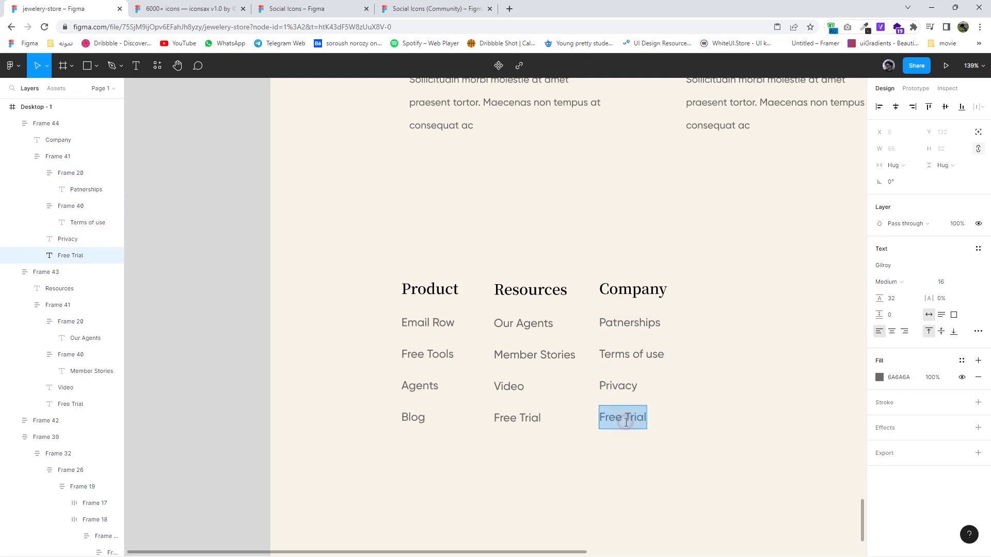
{"action": "type", "text": "Site"}
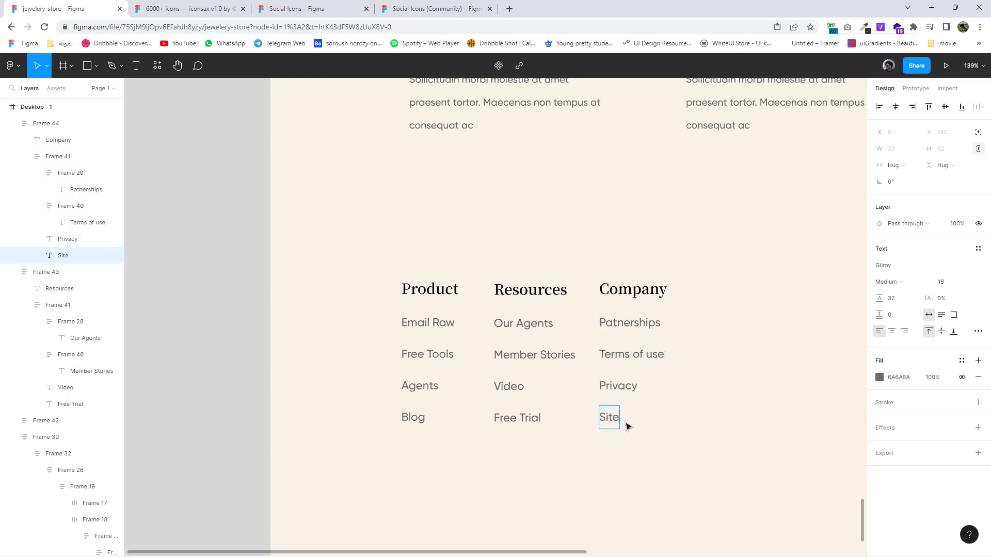
{"action": "type", "text": "map"}
{"action": "key", "text": "Escape"}
{"action": "scroll", "coordinate": [598, 446], "scroll_direction": "down", "scroll_amount": 2}
{"action": "scroll", "coordinate": [505, 431], "scroll_direction": "down", "scroll_amount": 2}
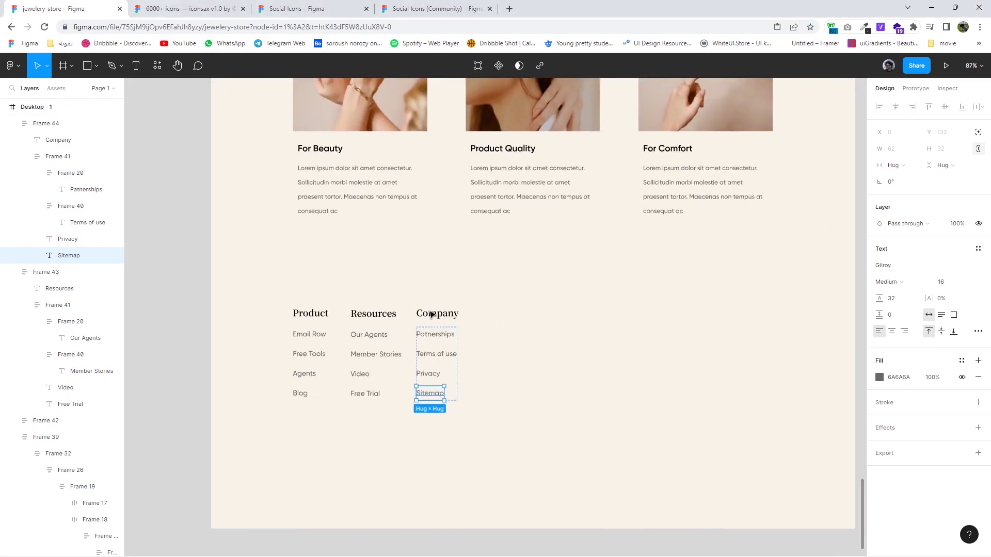
Copy the Company column to the right, deleting the Terms of use, Privacy and Sitemap links
{"action": "left_click", "coordinate": [431, 315]}
{"action": "left_click", "coordinate": [449, 332]}
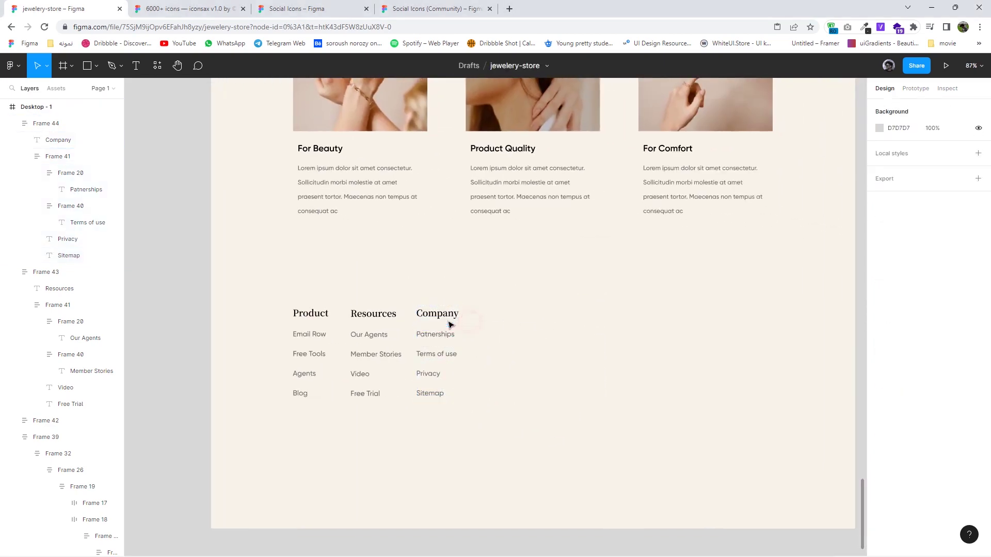
{"action": "left_click", "coordinate": [459, 320]}
{"action": "left_click_drag", "start_coordinate": [447, 320], "coordinate": [559, 322]}
{"action": "left_click", "coordinate": [549, 336]}
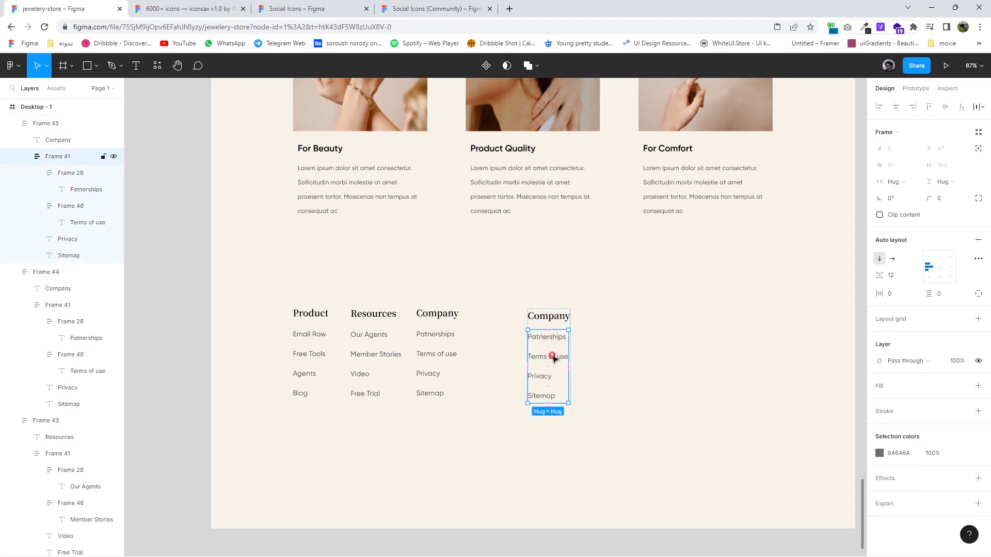
{"action": "left_click", "coordinate": [554, 358]}
{"action": "key", "text": "Delete"}
{"action": "left_click", "coordinate": [546, 358]}
{"action": "key", "text": "Delete"}
{"action": "left_click", "coordinate": [546, 376]}
{"action": "key", "text": "Delete"}
Retype the remaining link as the two-line tagline 'You'll Find Your Next Marketing Value You Prefer', spacing 40
{"action": "left_click", "coordinate": [546, 337]}
{"action": "double_click", "coordinate": [546, 337]}
{"action": "type", "text": "Y"}
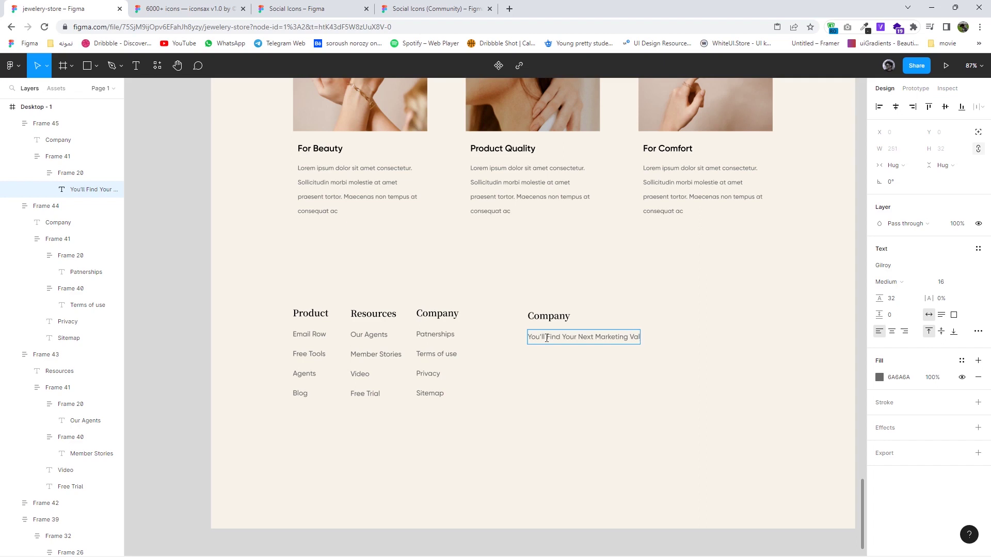
{"action": "key", "text": "Return"}
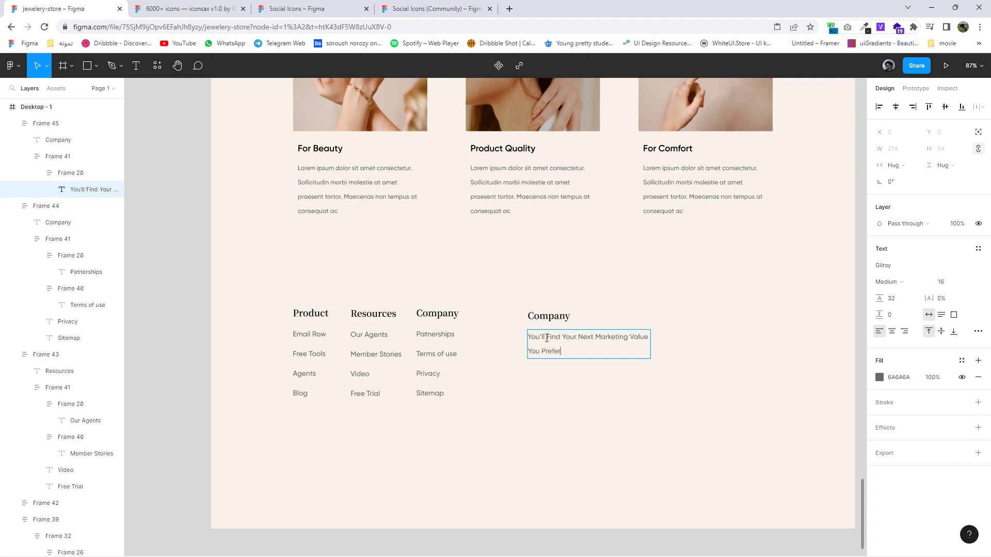
{"action": "left_click", "coordinate": [602, 310]}
{"action": "left_click", "coordinate": [895, 282]}
{"action": "type", "text": "40"}
{"action": "key", "text": "Return"}
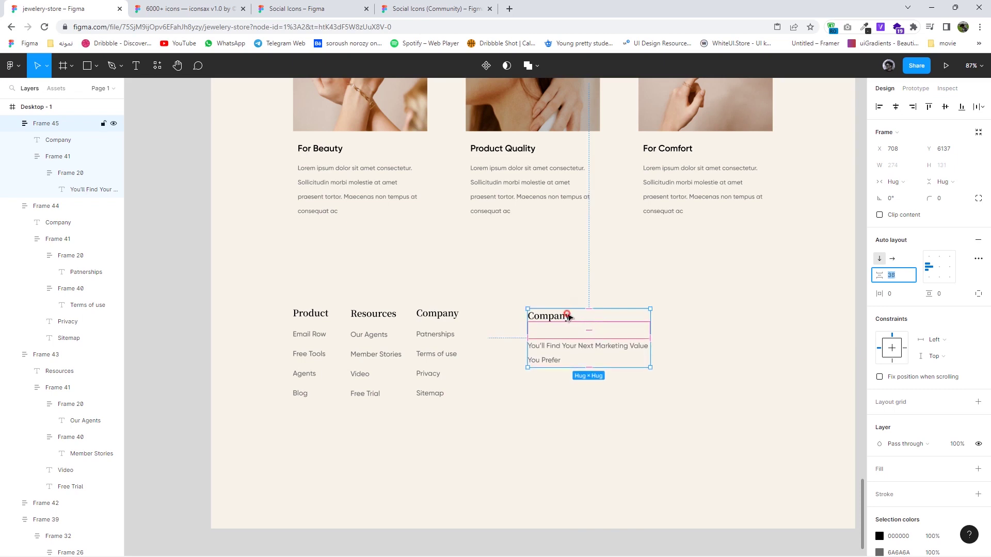
Rename the copied heading to 'Get In A Touch'
{"action": "left_click", "coordinate": [566, 315]}
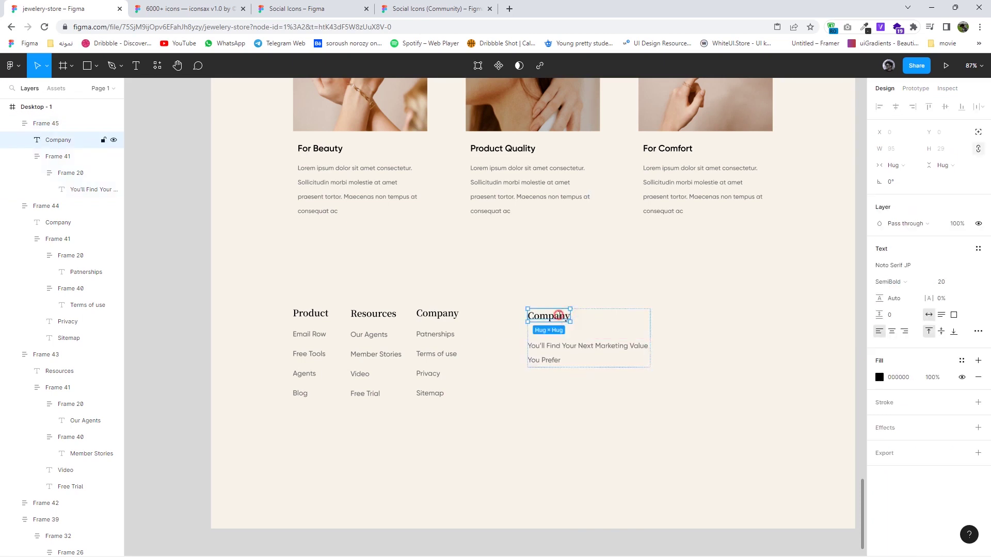
{"action": "double_click", "coordinate": [559, 314]}
{"action": "type", "text": "Get In ATou"}
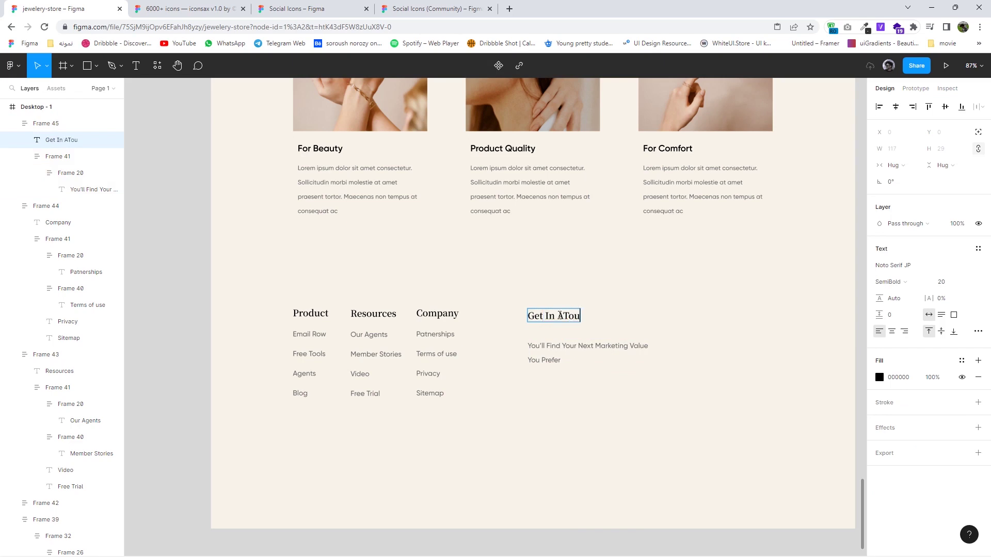
{"action": "double_click", "coordinate": [574, 316]}
{"action": "left_click", "coordinate": [563, 316]}
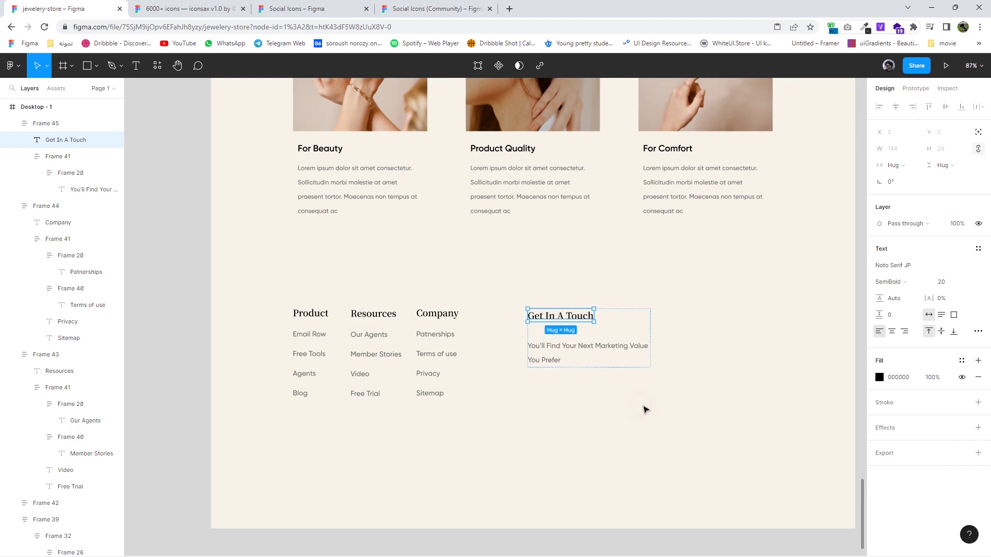
{"action": "scroll", "coordinate": [638, 398], "scroll_direction": "down", "scroll_amount": 5}
{"action": "left_click", "coordinate": [636, 356]}
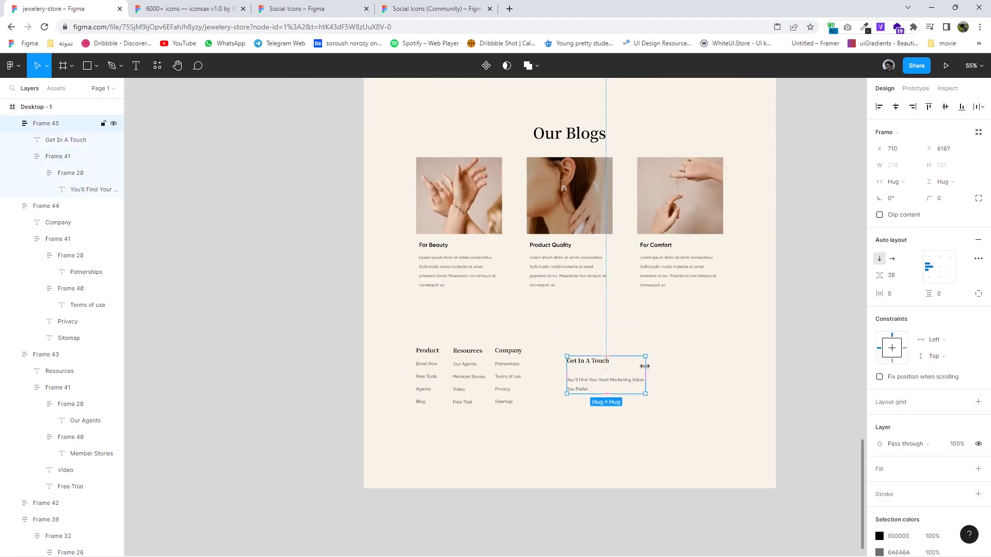
Move the social icons frame below the Get In A Touch text
{"action": "scroll", "coordinate": [639, 367], "scroll_direction": "down", "scroll_amount": 3}
{"action": "scroll", "coordinate": [655, 385], "scroll_direction": "down", "scroll_amount": 3}
{"action": "scroll", "coordinate": [671, 232], "scroll_direction": "up", "scroll_amount": 3}
{"action": "scroll", "coordinate": [637, 262], "scroll_direction": "up", "scroll_amount": 4}
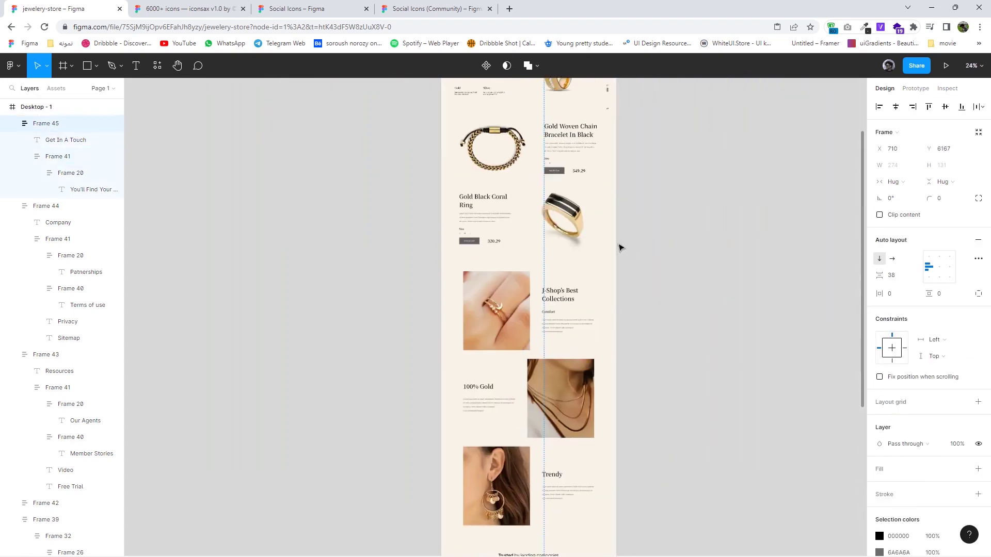
{"action": "scroll", "coordinate": [619, 245], "scroll_direction": "up", "scroll_amount": 2}
{"action": "left_click_drag", "start_coordinate": [600, 145], "coordinate": [596, 456]}
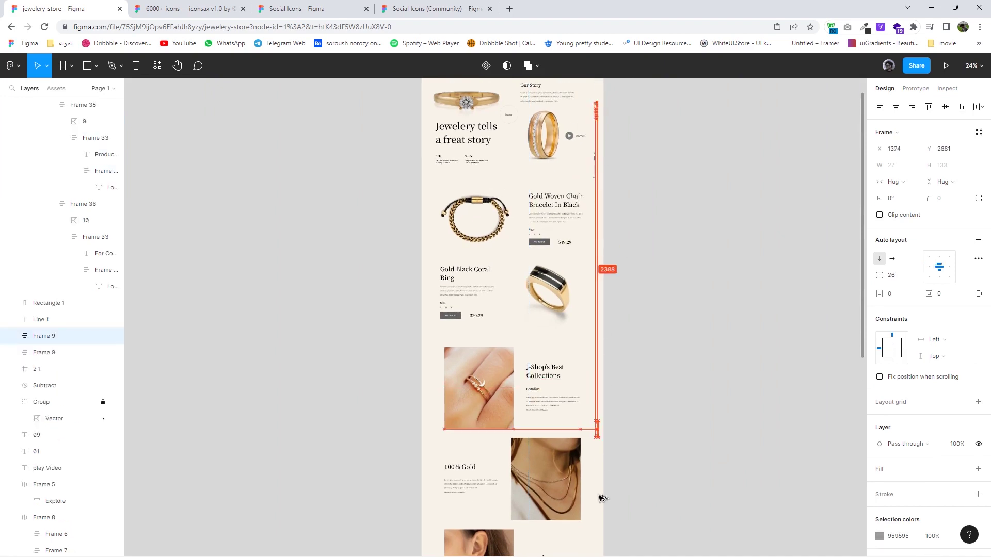
{"action": "scroll", "coordinate": [601, 274], "scroll_direction": "down", "scroll_amount": 4}
{"action": "scroll", "coordinate": [596, 455], "scroll_direction": "up", "scroll_amount": 3}
{"action": "scroll", "coordinate": [596, 309], "scroll_direction": "down", "scroll_amount": 4}
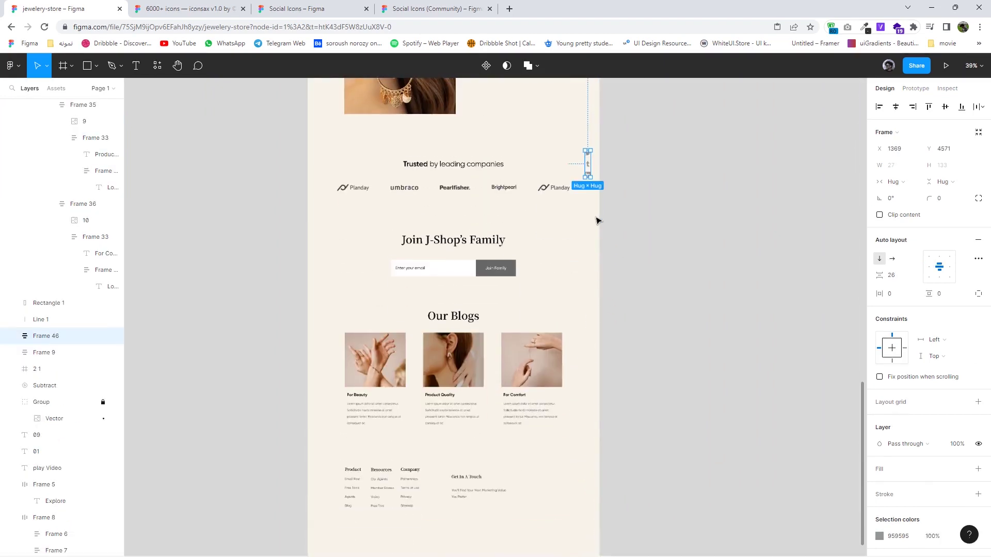
{"action": "mouse_move", "coordinate": [588, 178]}
{"action": "left_mouse_down"}
{"action": "mouse_move", "coordinate": [520, 504]}
{"action": "mouse_move", "coordinate": [490, 530]}
{"action": "left_mouse_up"}
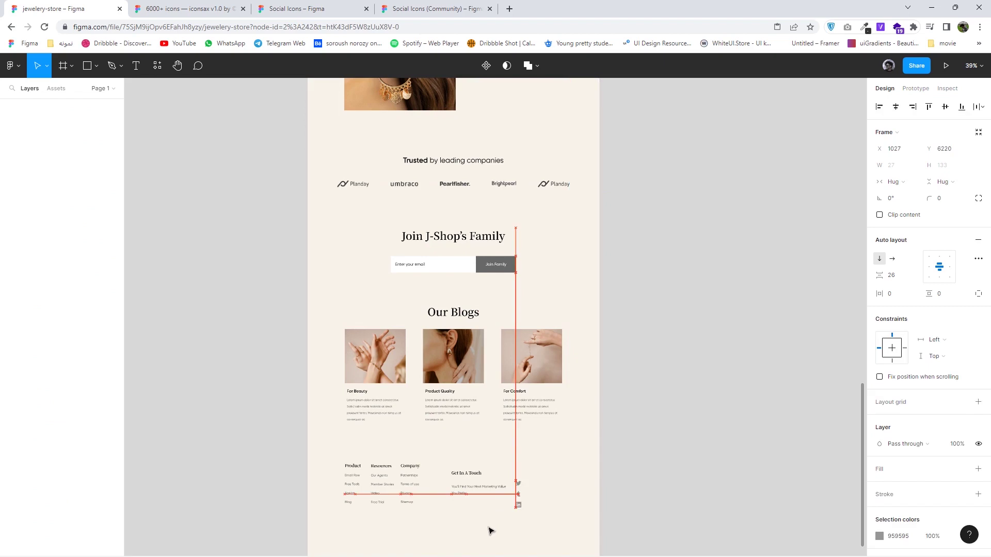
{"action": "scroll", "coordinate": [490, 530], "scroll_direction": "down", "scroll_amount": 3}
Line the Twitter, Tumblr and LinkedIn icons up in a horizontal row and color them dark grey
{"action": "left_click", "coordinate": [892, 258]}
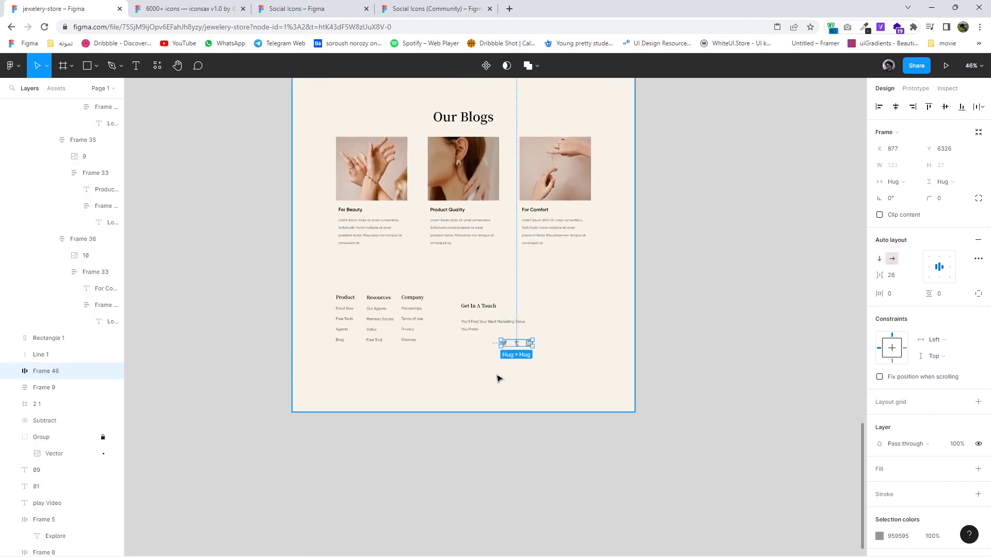
{"action": "scroll", "coordinate": [498, 377], "scroll_direction": "up", "scroll_amount": 5}
{"action": "left_click_drag", "start_coordinate": [430, 314], "coordinate": [425, 314]}
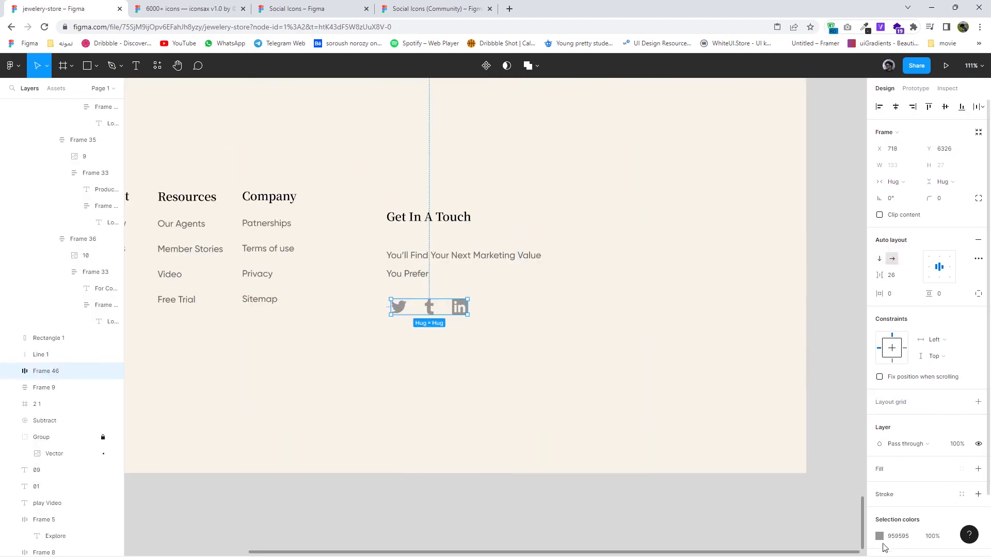
{"action": "left_click", "coordinate": [879, 536]}
{"action": "left_click", "coordinate": [744, 323]}
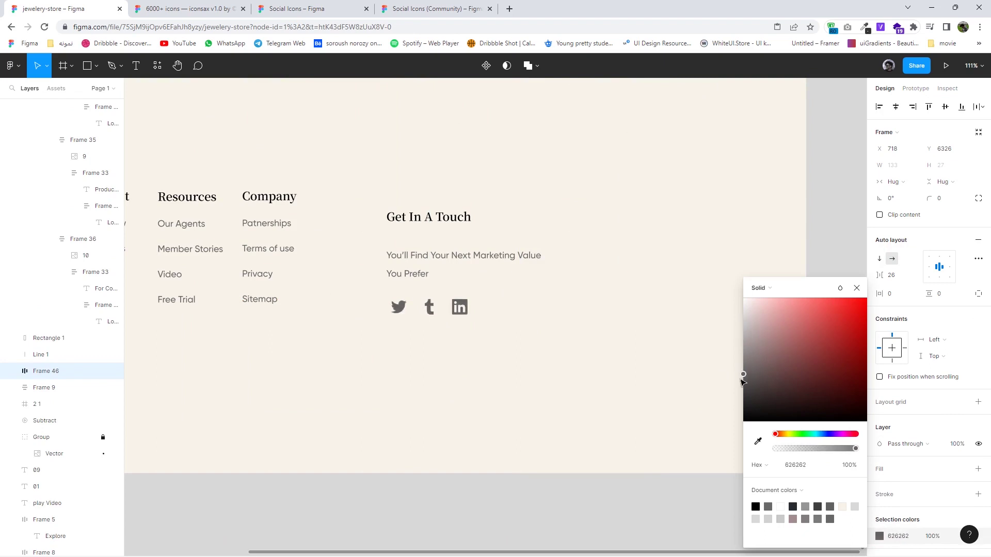
{"action": "left_click", "coordinate": [518, 373]}
Wrap the Get In A Touch column and icon row together in an auto layout
{"action": "scroll", "coordinate": [527, 382], "scroll_direction": "down", "scroll_amount": 3}
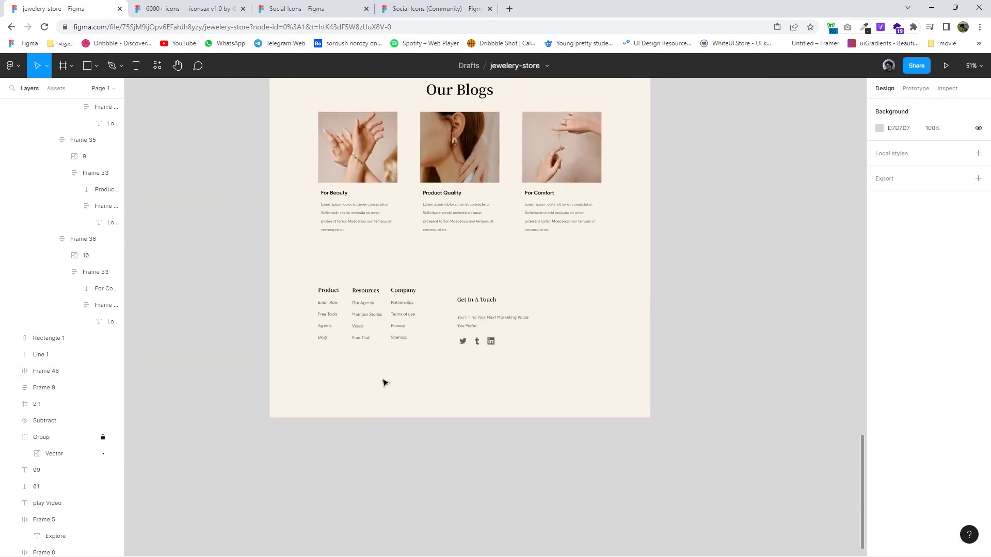
{"action": "left_click", "coordinate": [465, 301]}
{"action": "left_click", "coordinate": [477, 341]}
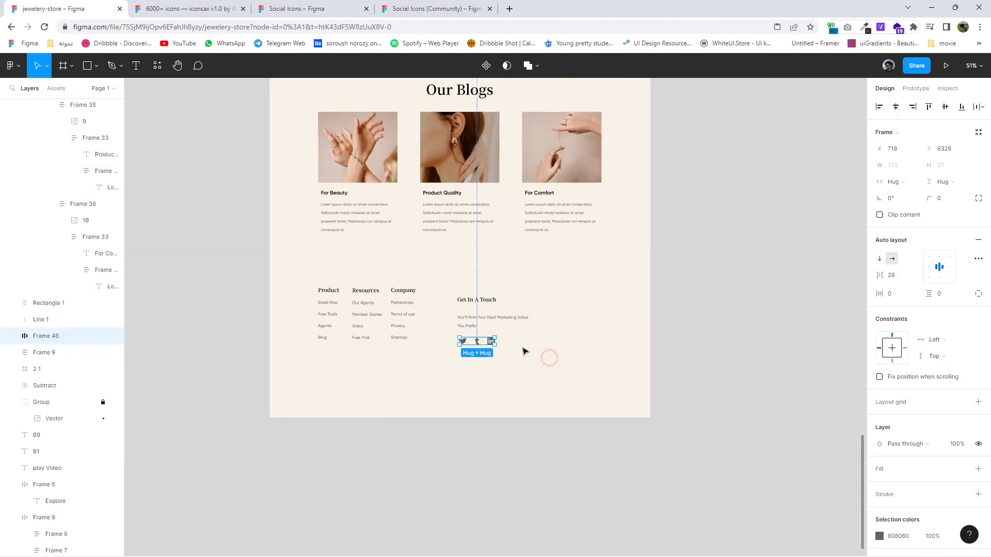
{"action": "left_click_drag", "start_coordinate": [550, 357], "coordinate": [451, 293]}
{"action": "left_click", "coordinate": [978, 257]}
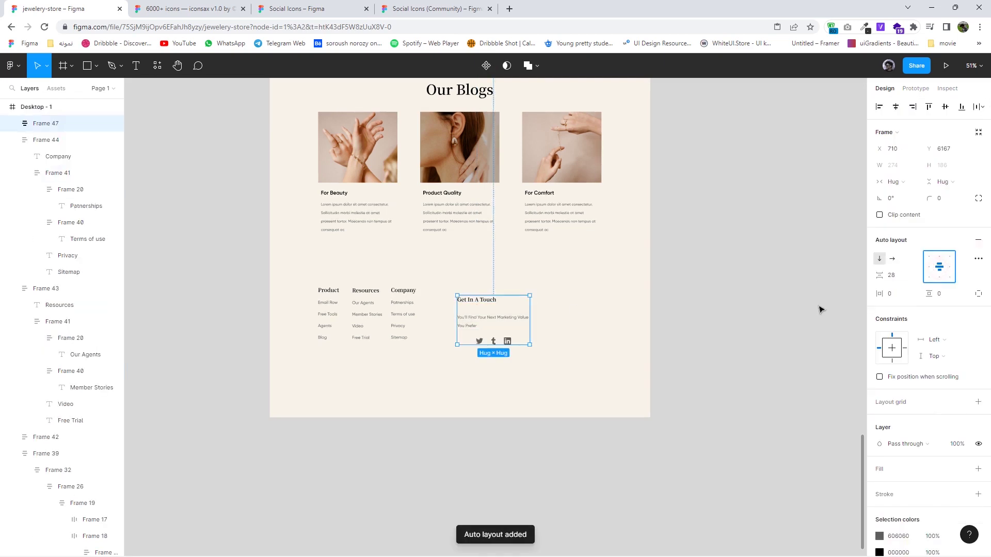
Put the four footer columns in a horizontal auto layout with a 200 gap
{"action": "left_click_drag", "start_coordinate": [613, 359], "coordinate": [315, 284]}
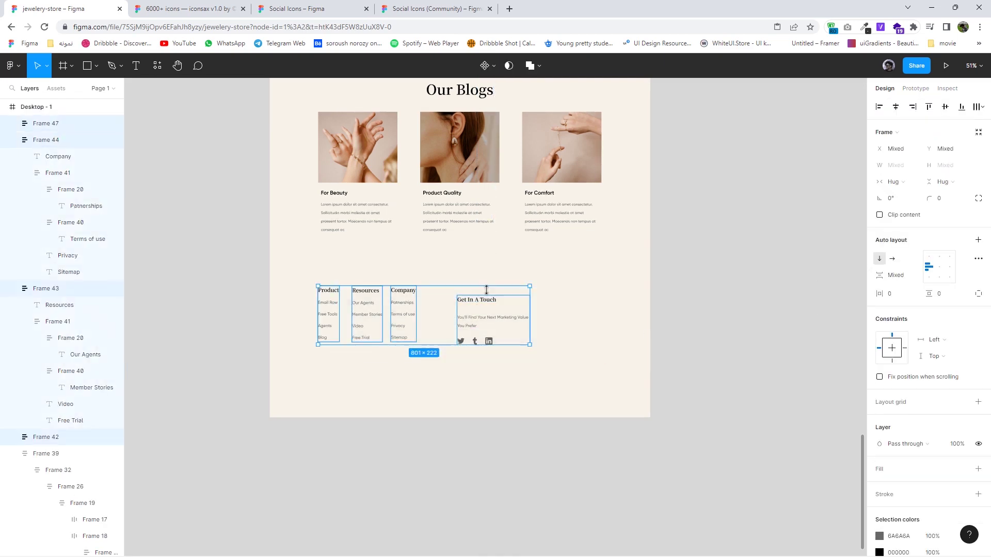
{"action": "left_click", "coordinate": [978, 241]}
{"action": "left_click", "coordinate": [903, 275]}
{"action": "key", "text": "Up"}
{"action": "key", "text": "Up"}
{"action": "key", "text": "Up"}
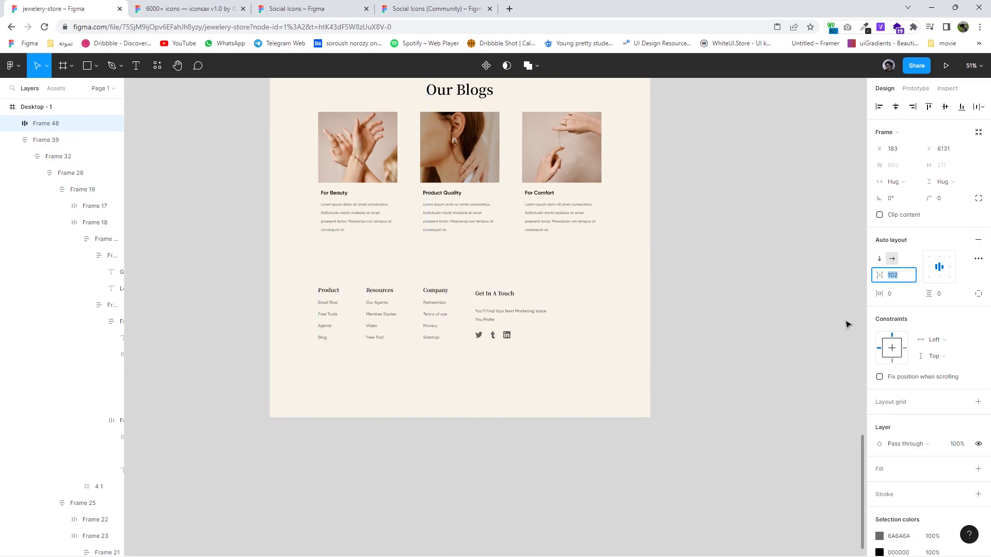
{"action": "type", "text": "00"}
{"action": "key", "text": "Return"}
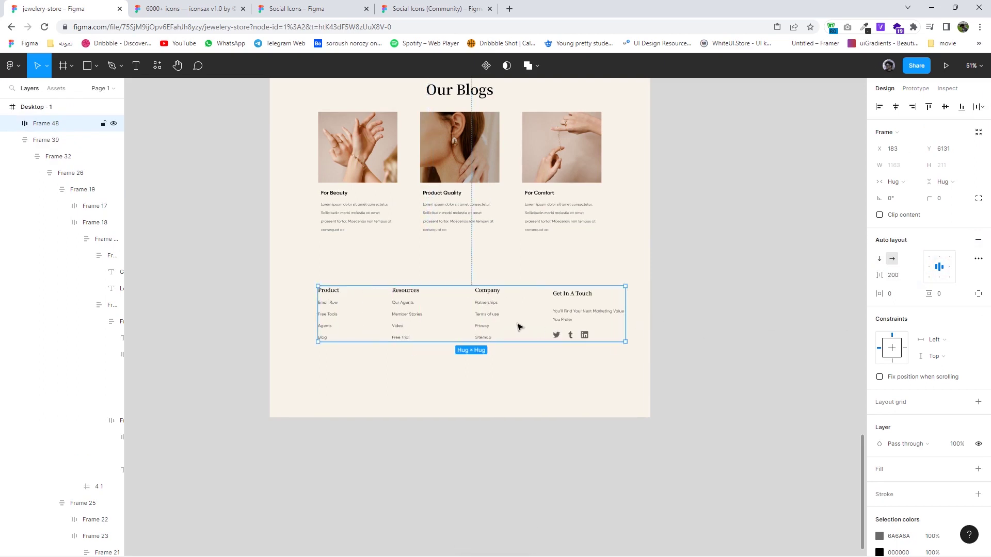
Alt-drag a copy of the Terms of use link below the footer and start retyping it as Copy
{"action": "scroll", "coordinate": [490, 378], "scroll_direction": "down", "scroll_amount": 2}
{"action": "scroll", "coordinate": [482, 373], "scroll_direction": "up", "scroll_amount": 2}
{"action": "scroll", "coordinate": [443, 371], "scroll_direction": "up", "scroll_amount": 1}
{"action": "left_click", "coordinate": [160, 122]}
{"action": "left_click", "coordinate": [94, 66]}
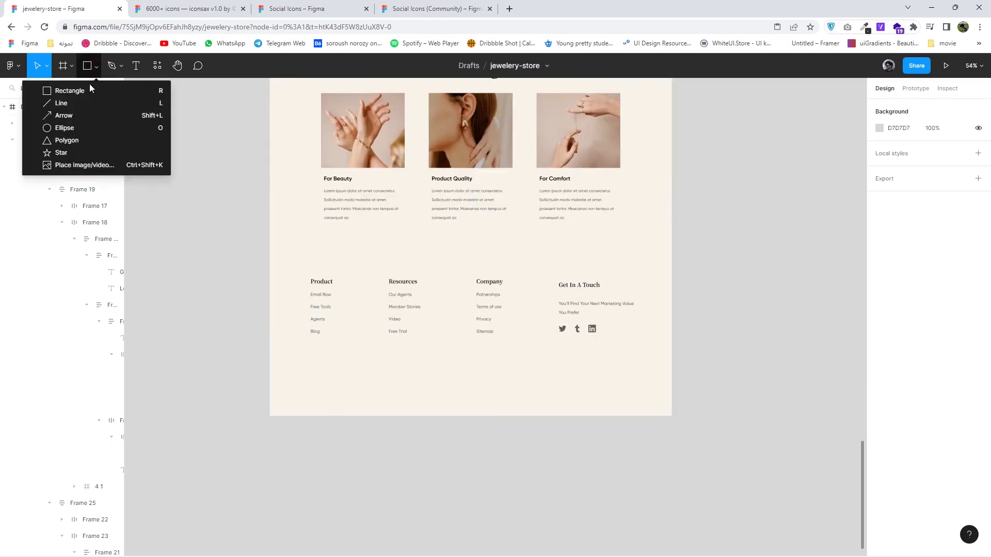
{"action": "left_click", "coordinate": [489, 302]}
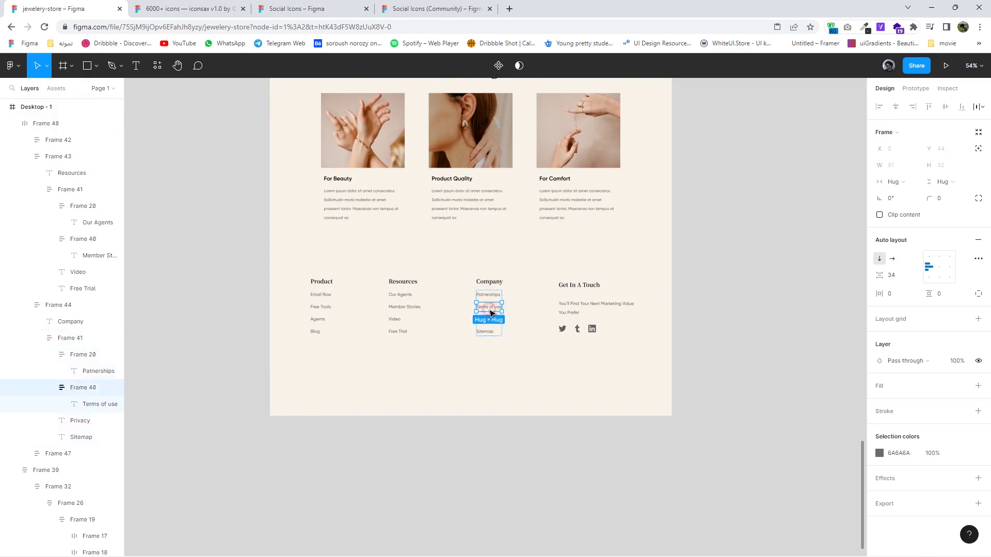
{"action": "left_click_drag", "start_coordinate": [488, 307], "coordinate": [452, 407]}
{"action": "scroll", "coordinate": [455, 403], "scroll_direction": "up", "scroll_amount": 5}
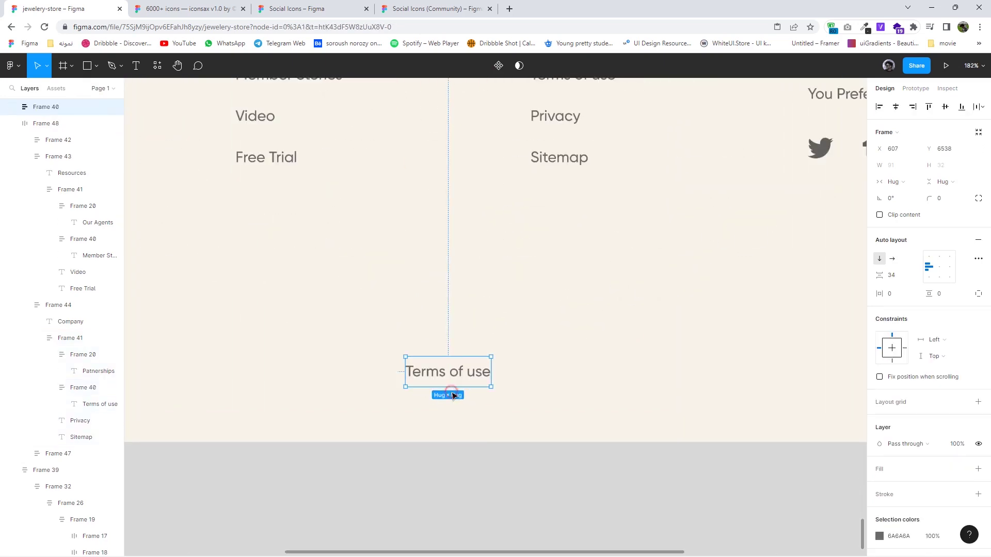
{"action": "double_click", "coordinate": [454, 380]}
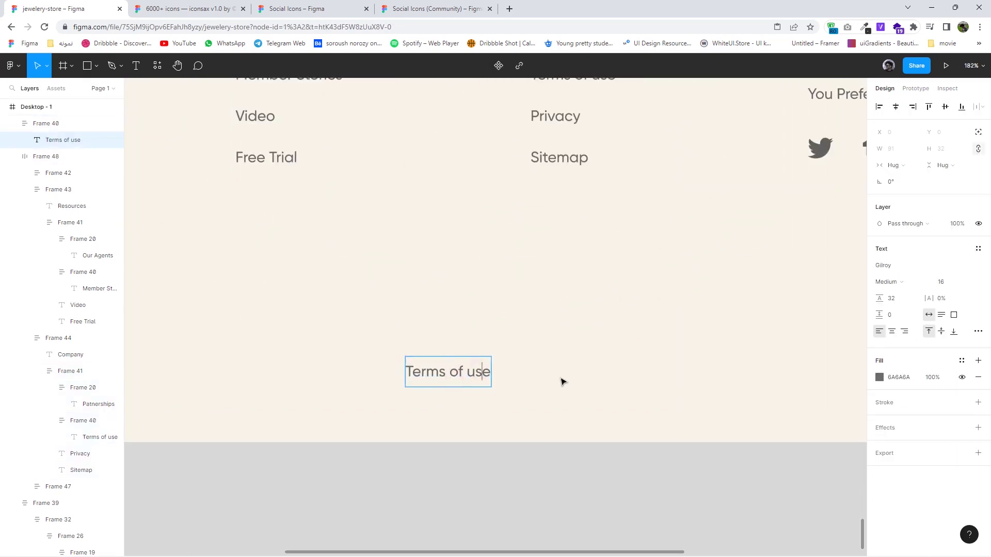
{"action": "triple_click", "coordinate": [481, 368]}
{"action": "type", "text": "Co"}
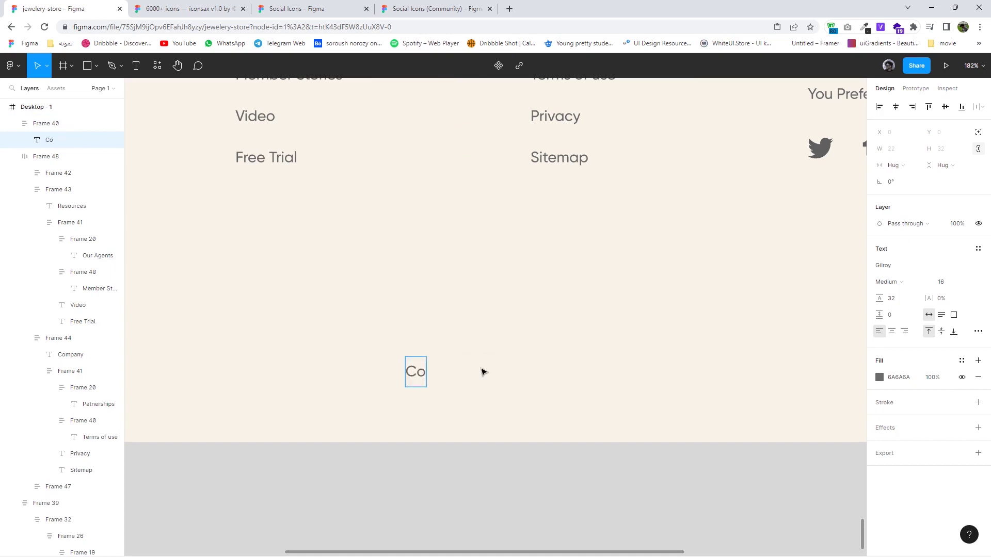
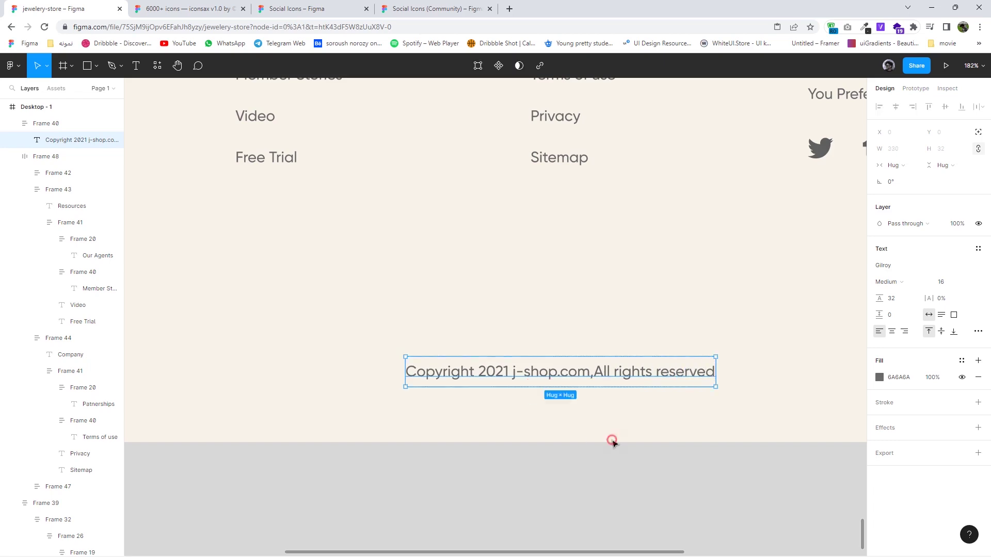
Wrap the copyright text in a new frame, nudged slightly left
{"action": "key", "text": "Escape"}
{"action": "left_click_drag", "start_coordinate": [572, 375], "coordinate": [552, 380]}
{"action": "scroll", "coordinate": [559, 379], "scroll_direction": "down", "scroll_amount": 3}
{"action": "scroll", "coordinate": [542, 373], "scroll_direction": "down", "scroll_amount": 3}
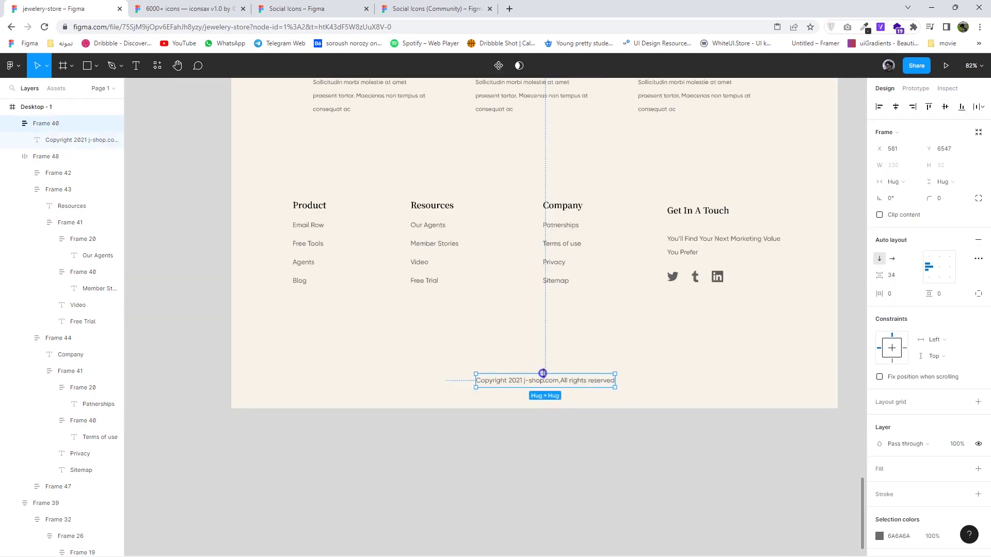
{"action": "right_click", "coordinate": [543, 373]}
{"action": "left_click", "coordinate": [562, 350]}
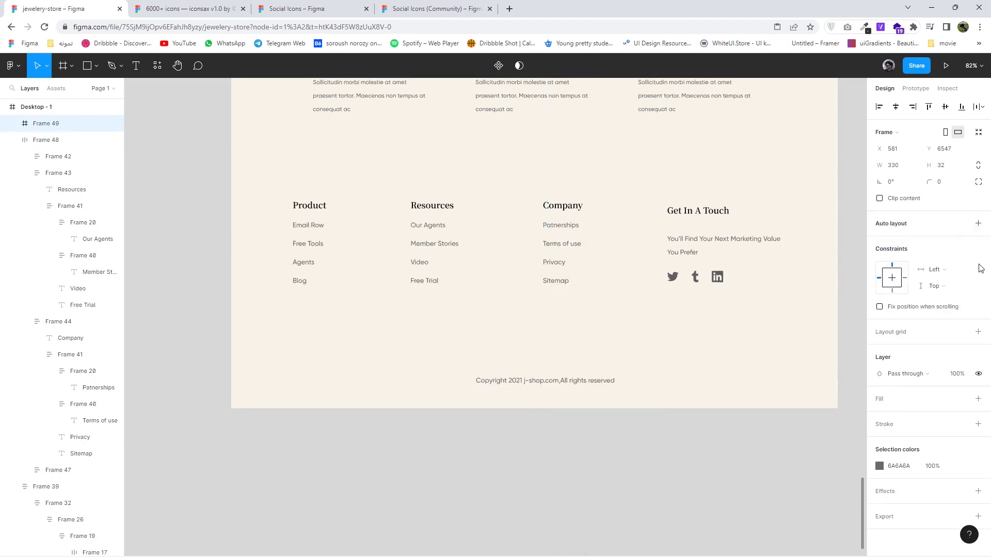
Give the copyright frame auto layout, stretch it to the full 1440 width, and place it under the footer
{"action": "left_click", "coordinate": [978, 224]}
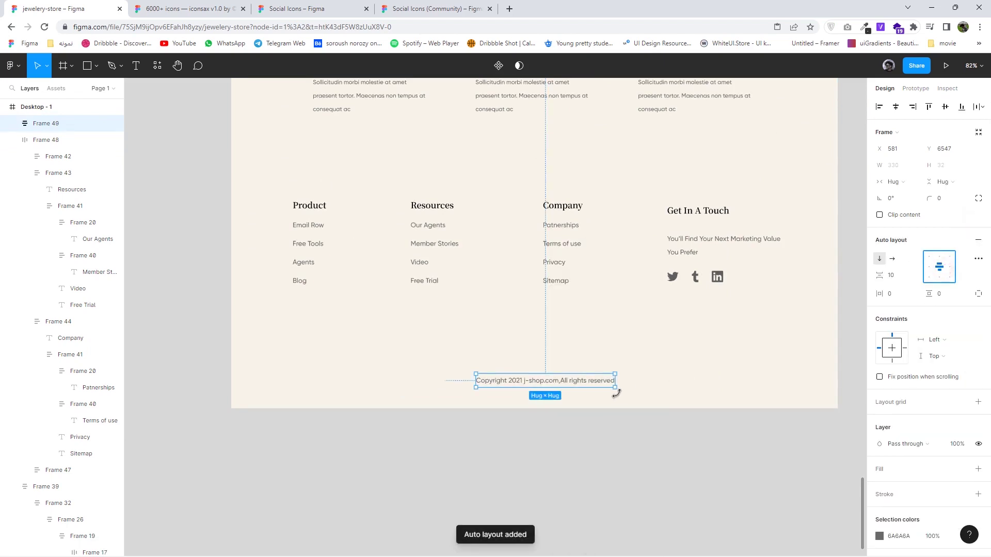
{"action": "left_click_drag", "start_coordinate": [636, 392], "coordinate": [837, 407]}
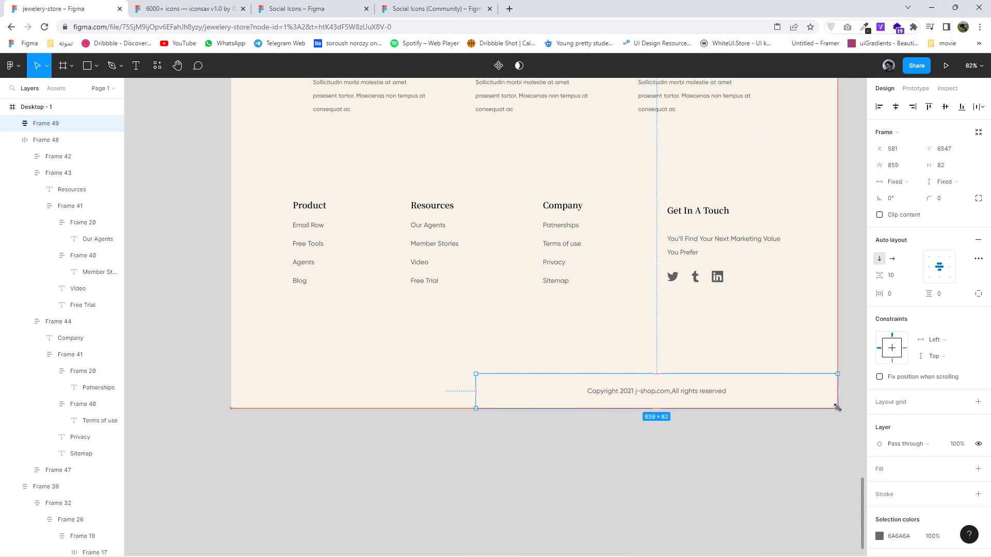
{"action": "left_click_drag", "start_coordinate": [471, 377], "coordinate": [232, 377]}
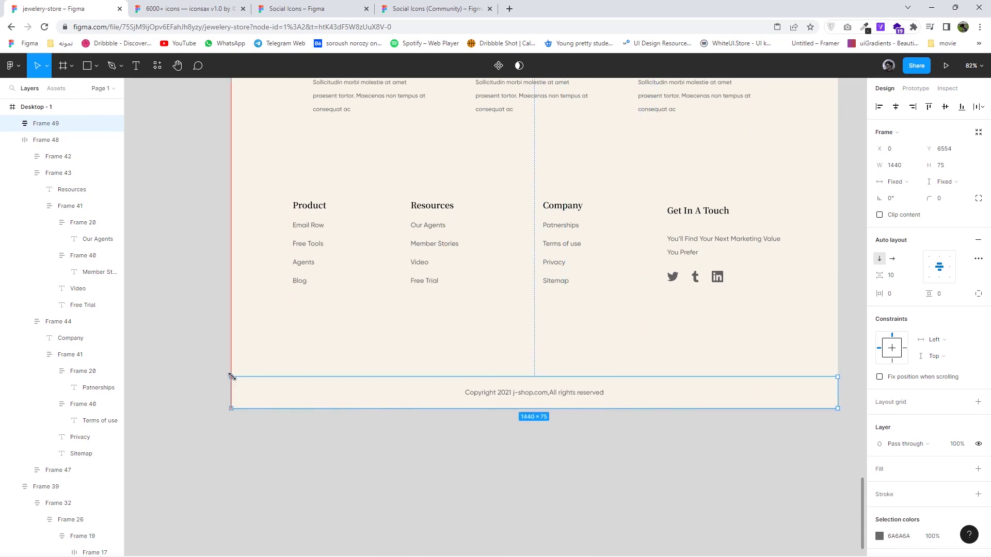
{"action": "scroll", "coordinate": [516, 299], "scroll_direction": "down", "scroll_amount": 3}
{"action": "scroll", "coordinate": [504, 237], "scroll_direction": "down", "scroll_amount": 3}
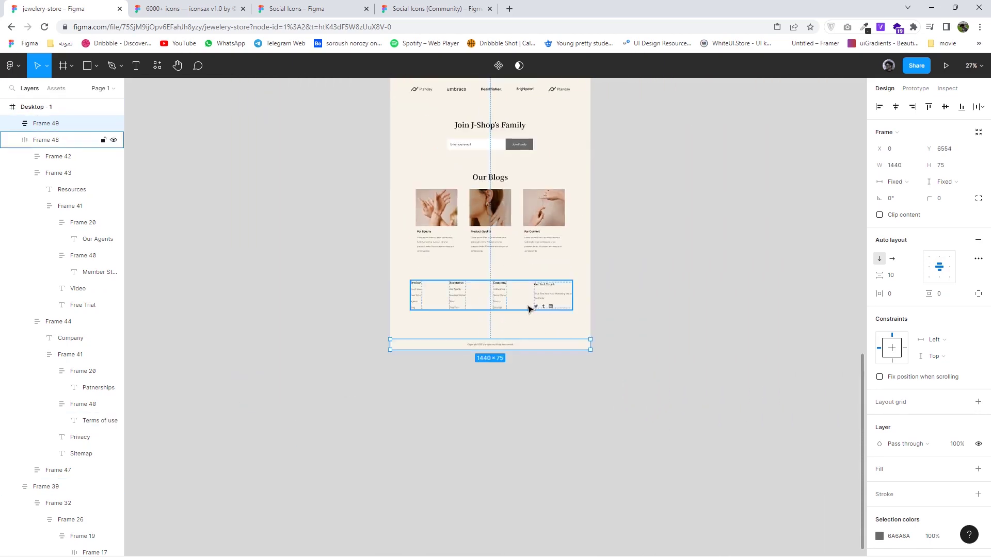
{"action": "scroll", "coordinate": [535, 315], "scroll_direction": "up", "scroll_amount": 3}
{"action": "left_click_drag", "start_coordinate": [522, 396], "coordinate": [523, 349]}
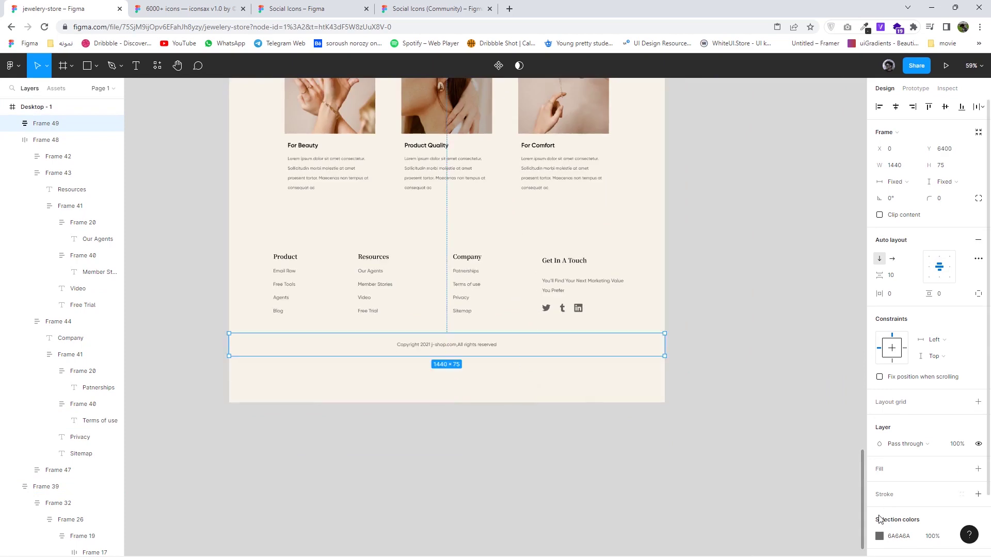
Give the bar a dark gray 5B5B5B fill and lighten the copyright text colour
{"action": "left_click", "coordinate": [879, 536]}
{"action": "left_click", "coordinate": [978, 469]}
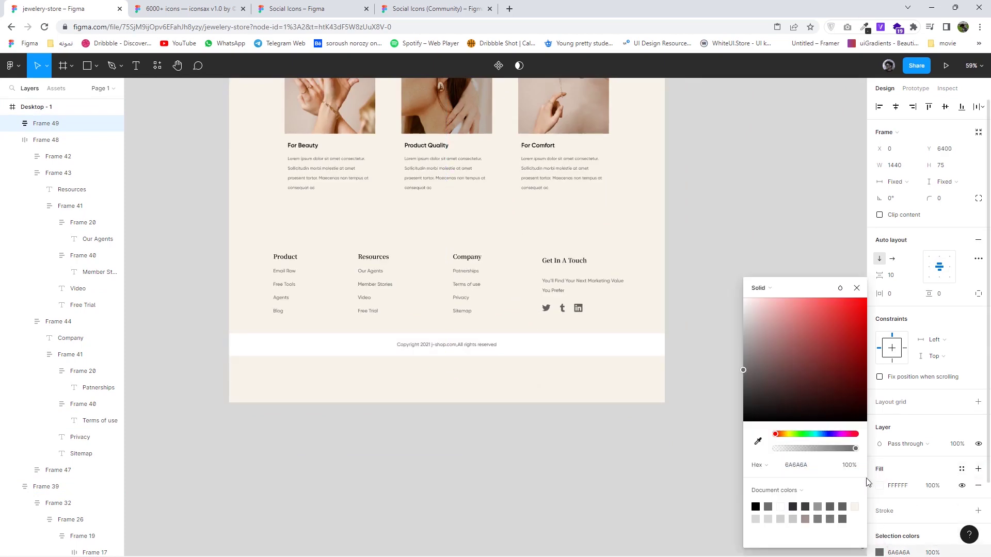
{"action": "left_click_drag", "start_coordinate": [753, 364], "coordinate": [780, 333]}
{"action": "left_click", "coordinate": [857, 288]}
{"action": "left_click", "coordinate": [879, 486]}
{"action": "type", "text": "626262"}
{"action": "key", "text": "Return"}
{"action": "left_click_drag", "start_coordinate": [725, 391], "coordinate": [725, 387]}
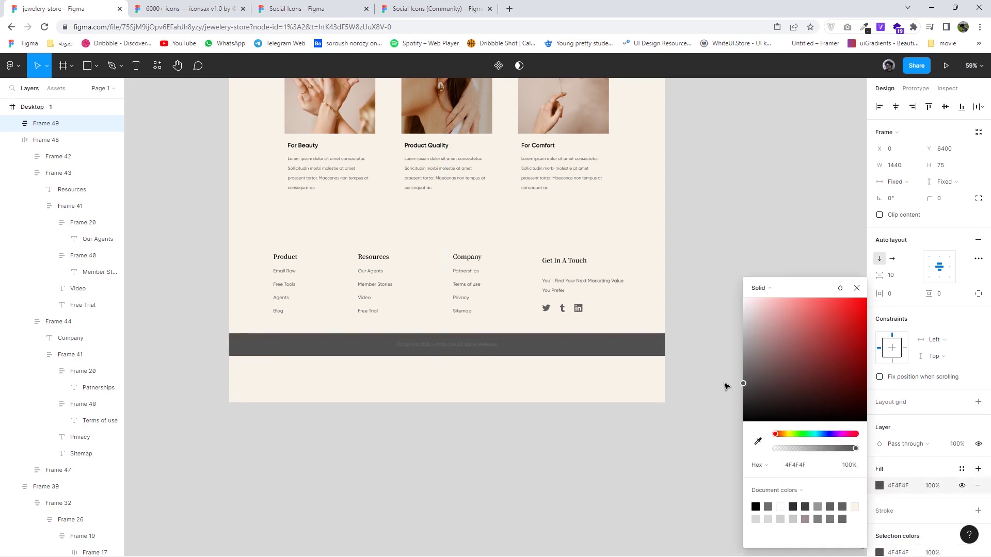
{"action": "double_click", "coordinate": [486, 353]}
{"action": "left_click", "coordinate": [879, 453]}
Group the footer and copyright bar together with auto layout
{"action": "left_click", "coordinate": [708, 319]}
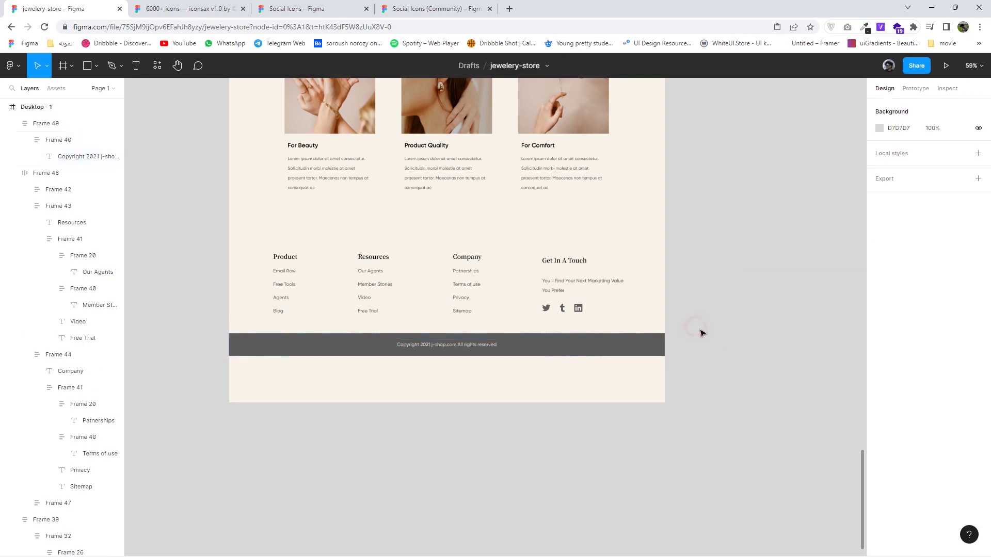
{"action": "scroll", "coordinate": [700, 332], "scroll_direction": "down", "scroll_amount": 3, "text": "ctrl"}
{"action": "left_click", "coordinate": [532, 362]}
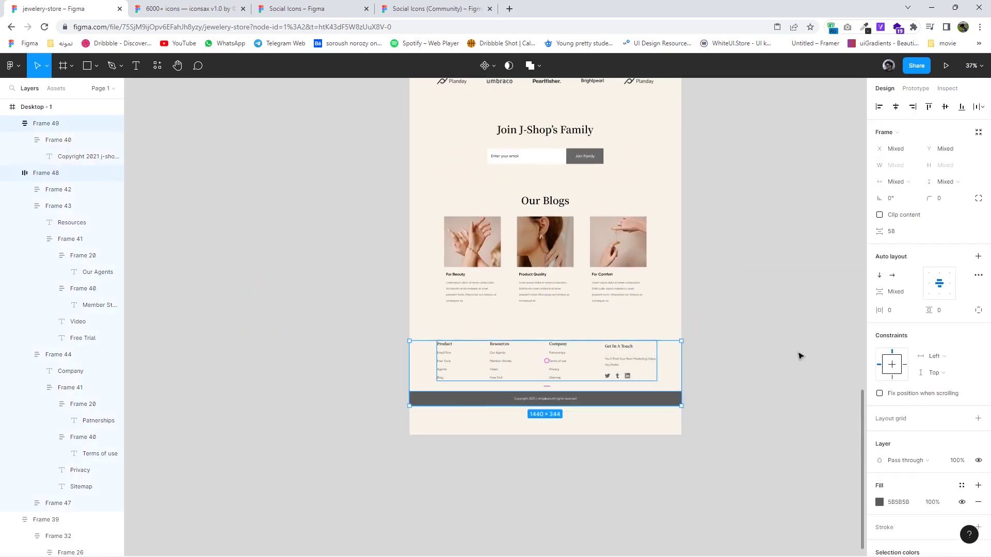
{"action": "left_click", "coordinate": [978, 257]}
{"action": "left_click", "coordinate": [709, 403]}
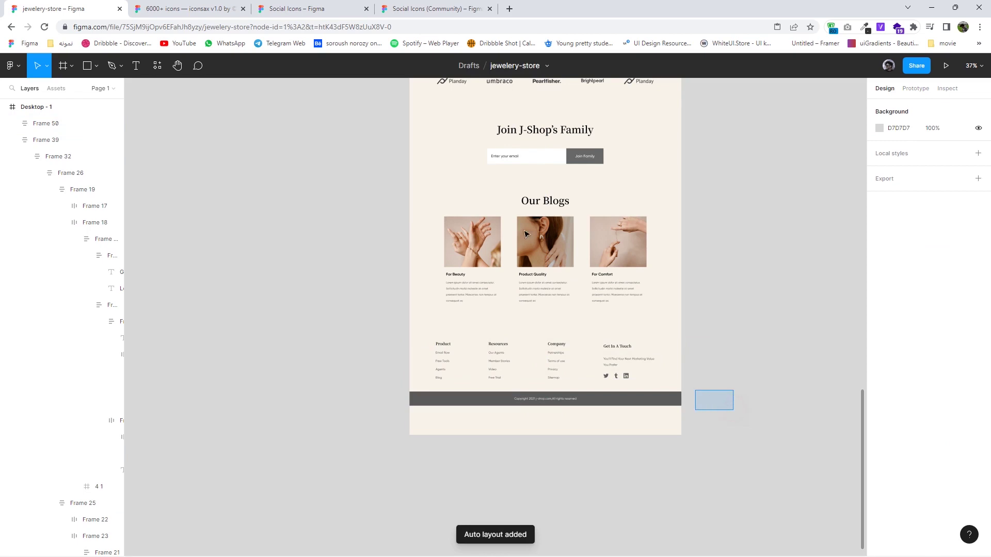
Stack the footer group with the page content in auto layout at 130 spacing
{"action": "left_click_drag", "start_coordinate": [732, 409], "coordinate": [671, 300]}
{"action": "key", "text": "shift+a"}
{"action": "left_click", "coordinate": [893, 275]}
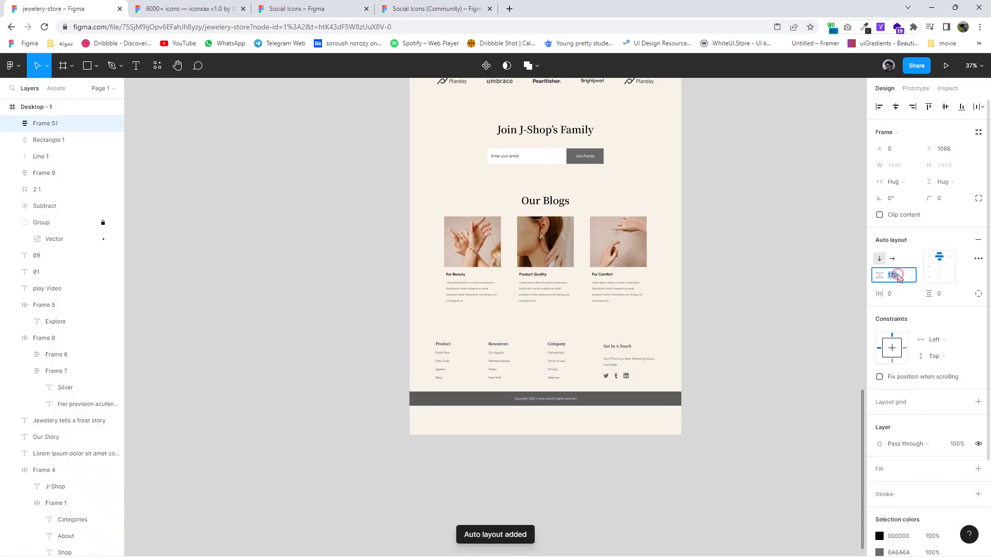
{"action": "type", "text": "130"}
{"action": "key", "text": "Return"}
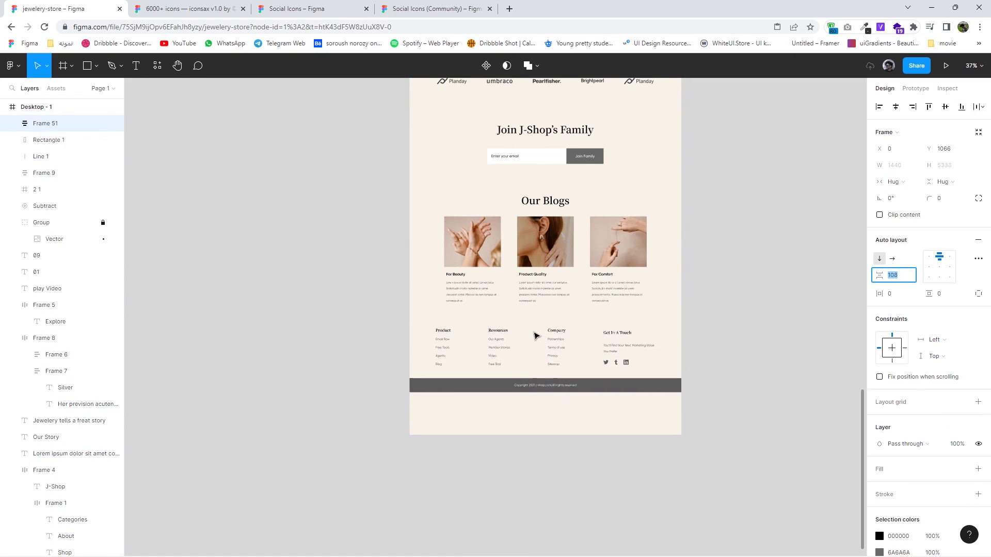
Trim Desktop - 1 to 1440×6389 so it ends at the copyright bar, and start the preview
{"action": "left_click", "coordinate": [761, 310]}
{"action": "key", "text": "shift+1"}
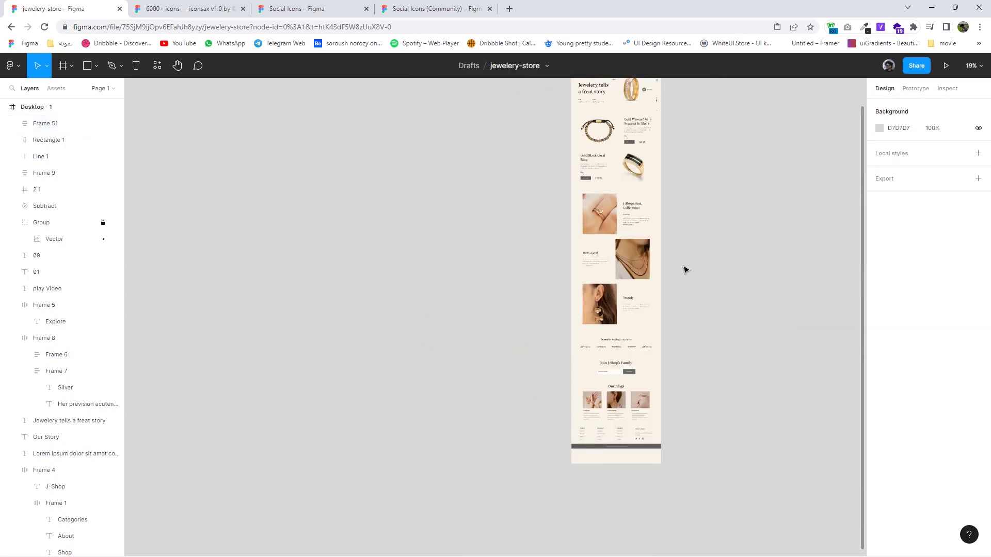
{"action": "left_click", "coordinate": [535, 150]}
{"action": "scroll", "coordinate": [589, 435], "scroll_direction": "up", "scroll_amount": 10}
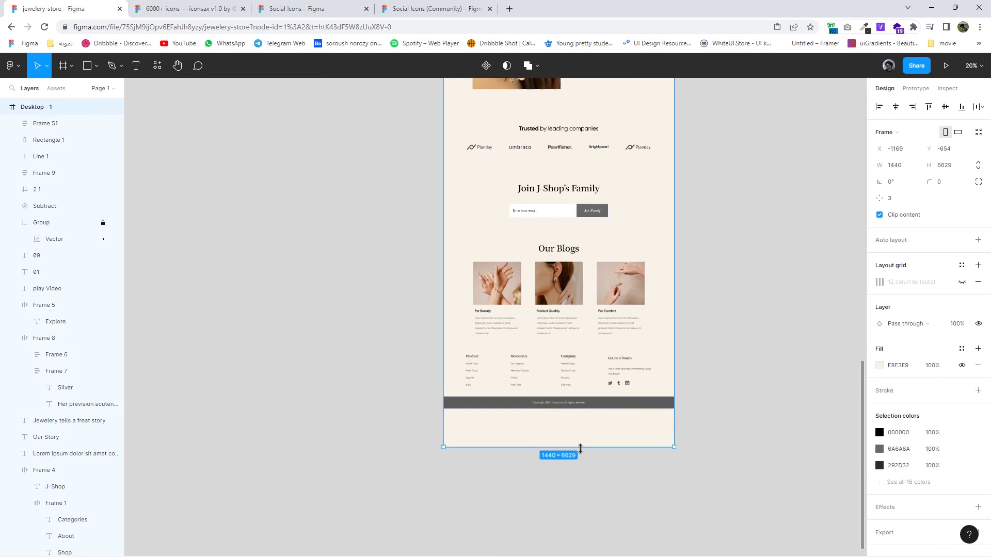
{"action": "left_click_drag", "start_coordinate": [590, 435], "coordinate": [601, 380]}
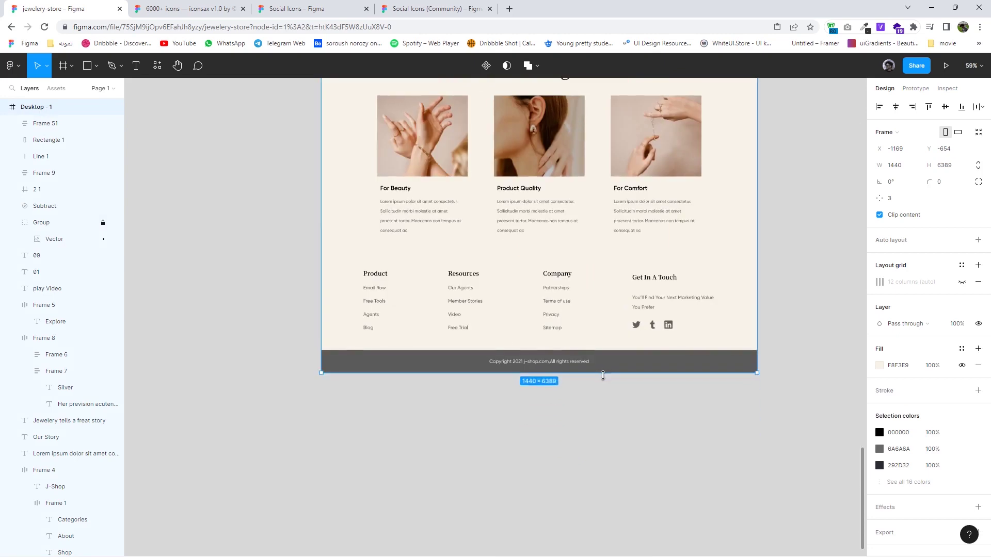
{"action": "scroll", "coordinate": [603, 375], "scroll_direction": "down", "scroll_amount": 5}
{"action": "scroll", "coordinate": [568, 375], "scroll_direction": "up", "scroll_amount": 10}
{"action": "scroll", "coordinate": [536, 375], "scroll_direction": "up", "scroll_amount": 3}
{"action": "scroll", "coordinate": [536, 375], "scroll_direction": "up", "scroll_amount": 3}
{"action": "scroll", "coordinate": [536, 375], "scroll_direction": "down", "scroll_amount": 3}
{"action": "scroll", "coordinate": [546, 336], "scroll_direction": "down", "scroll_amount": 5}
{"action": "scroll", "coordinate": [531, 371], "scroll_direction": "down", "scroll_amount": 5}
{"action": "scroll", "coordinate": [509, 416], "scroll_direction": "down", "scroll_amount": 5}
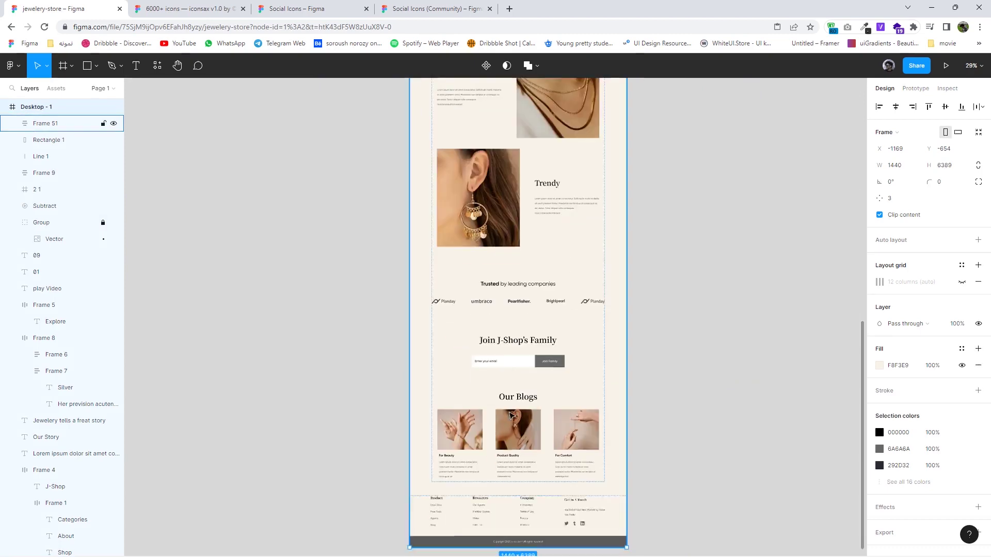
{"action": "scroll", "coordinate": [510, 415], "scroll_direction": "down", "scroll_amount": 3}
{"action": "left_click", "coordinate": [655, 423]}
{"action": "scroll", "coordinate": [559, 414], "scroll_direction": "up", "scroll_amount": 3}
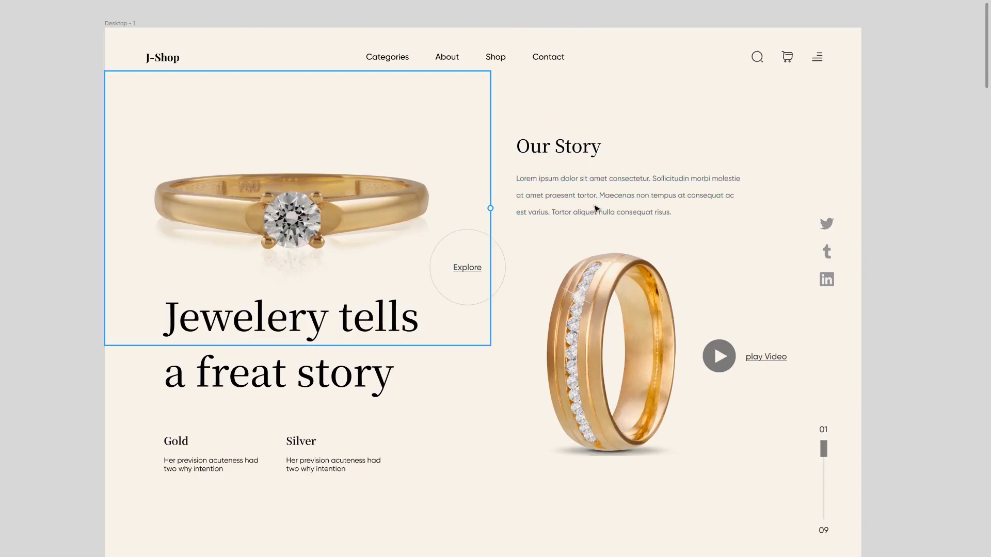
Scroll the J-Shop preview past the blogs and four-column footer to the copyright bar
{"action": "scroll", "coordinate": [882, 209], "scroll_direction": "down", "scroll_amount": 1}
{"action": "scroll", "coordinate": [881, 209], "scroll_direction": "down", "scroll_amount": 1}
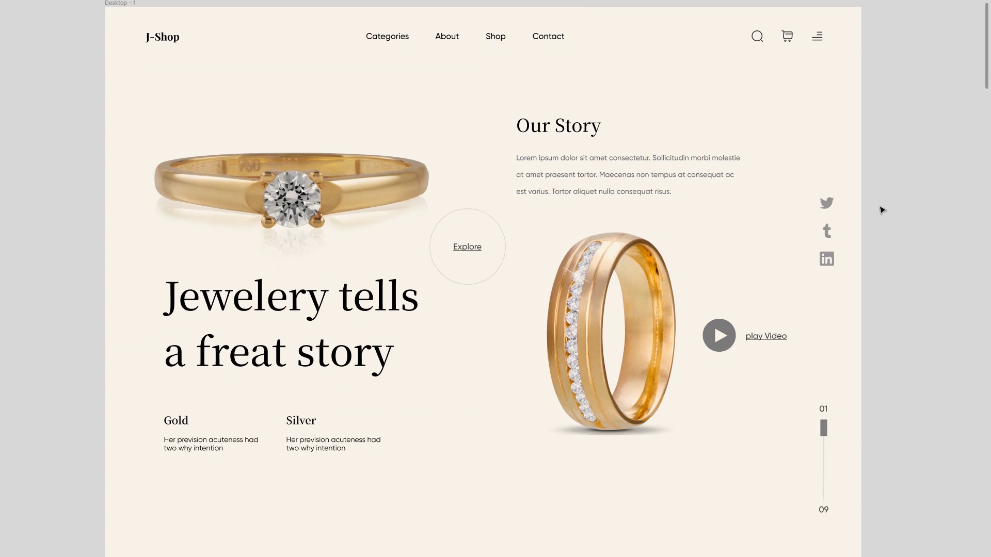
{"action": "scroll", "coordinate": [882, 210], "scroll_direction": "down", "scroll_amount": 1}
{"action": "scroll", "coordinate": [882, 210], "scroll_direction": "down", "scroll_amount": 1}
{"action": "scroll", "coordinate": [882, 210], "scroll_direction": "down", "scroll_amount": 1}
{"action": "scroll", "coordinate": [882, 210], "scroll_direction": "down", "scroll_amount": 1}
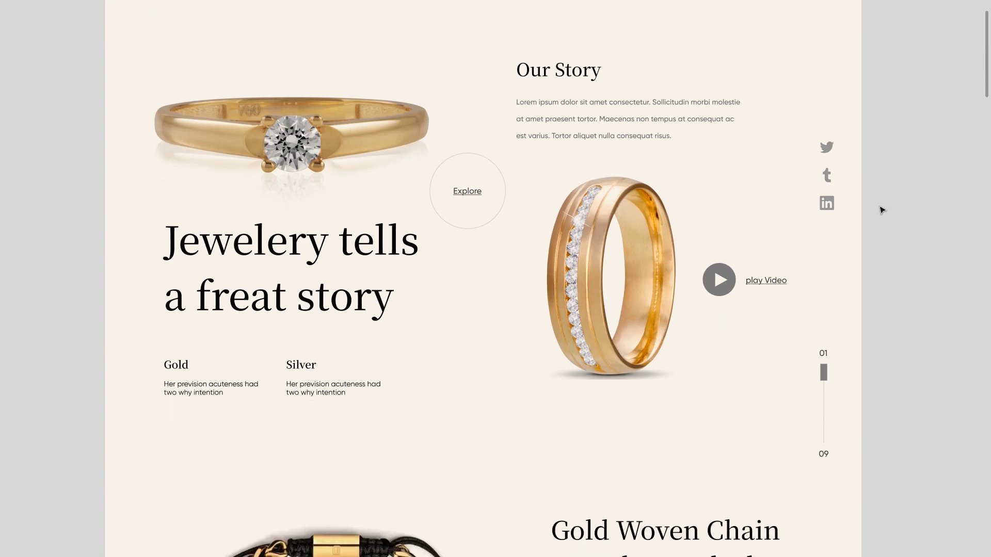
{"action": "scroll", "coordinate": [881, 210], "scroll_direction": "down", "scroll_amount": 2}
{"action": "scroll", "coordinate": [882, 210], "scroll_direction": "down", "scroll_amount": 1}
{"action": "scroll", "coordinate": [882, 210], "scroll_direction": "down", "scroll_amount": 3}
{"action": "scroll", "coordinate": [881, 210], "scroll_direction": "down", "scroll_amount": 1}
{"action": "scroll", "coordinate": [882, 210], "scroll_direction": "down", "scroll_amount": 1}
{"action": "scroll", "coordinate": [881, 210], "scroll_direction": "down", "scroll_amount": 1}
{"action": "scroll", "coordinate": [882, 210], "scroll_direction": "down", "scroll_amount": 1}
{"action": "scroll", "coordinate": [882, 210], "scroll_direction": "down", "scroll_amount": 1}
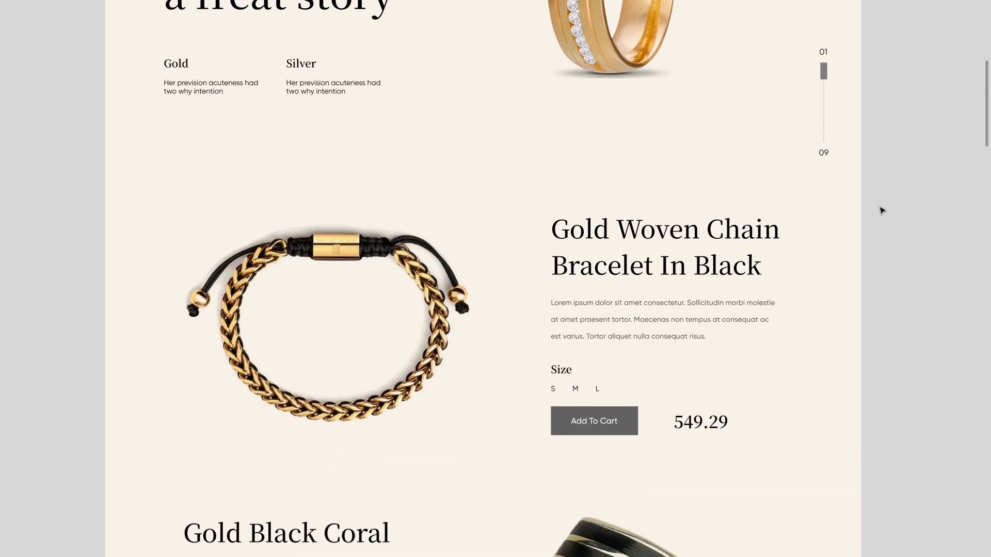
{"action": "scroll", "coordinate": [882, 210], "scroll_direction": "down", "scroll_amount": 2}
{"action": "scroll", "coordinate": [881, 210], "scroll_direction": "down", "scroll_amount": 1}
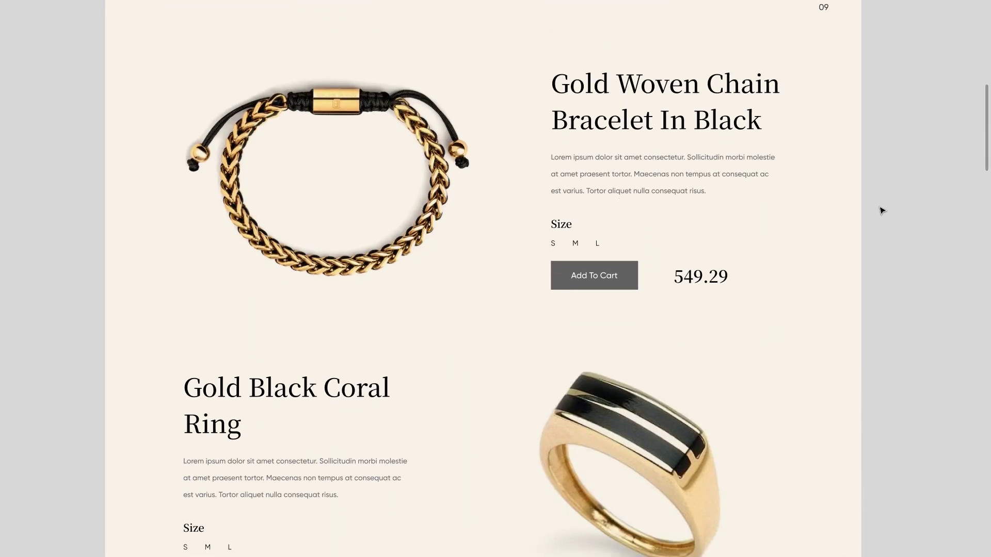
{"action": "scroll", "coordinate": [882, 210], "scroll_direction": "down", "scroll_amount": 2}
{"action": "scroll", "coordinate": [882, 210], "scroll_direction": "down", "scroll_amount": 1}
{"action": "scroll", "coordinate": [882, 210], "scroll_direction": "down", "scroll_amount": 5}
{"action": "scroll", "coordinate": [882, 210], "scroll_direction": "down", "scroll_amount": 1}
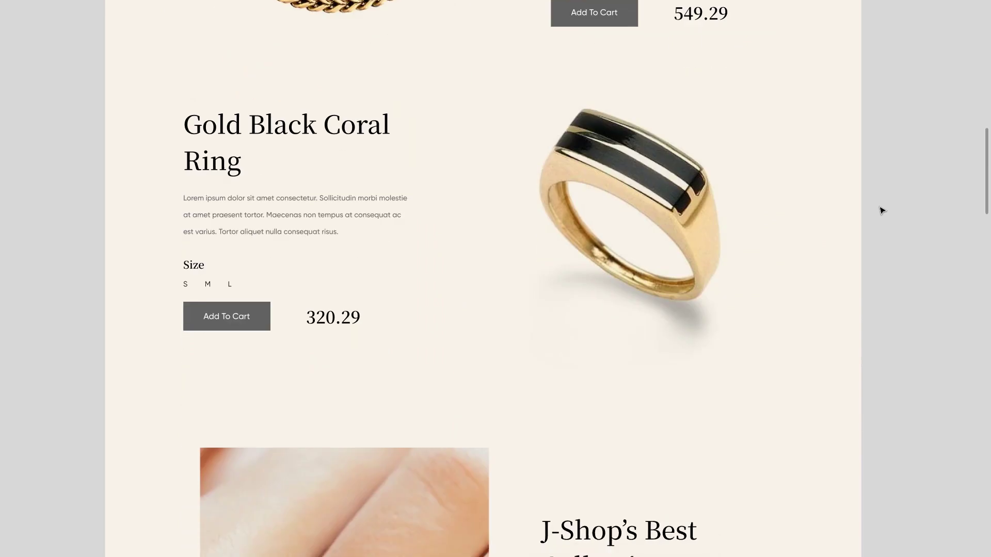
{"action": "scroll", "coordinate": [882, 210], "scroll_direction": "down", "scroll_amount": 3}
{"action": "scroll", "coordinate": [882, 210], "scroll_direction": "down", "scroll_amount": 1}
{"action": "scroll", "coordinate": [881, 210], "scroll_direction": "down", "scroll_amount": 1}
{"action": "scroll", "coordinate": [882, 209], "scroll_direction": "down", "scroll_amount": 3}
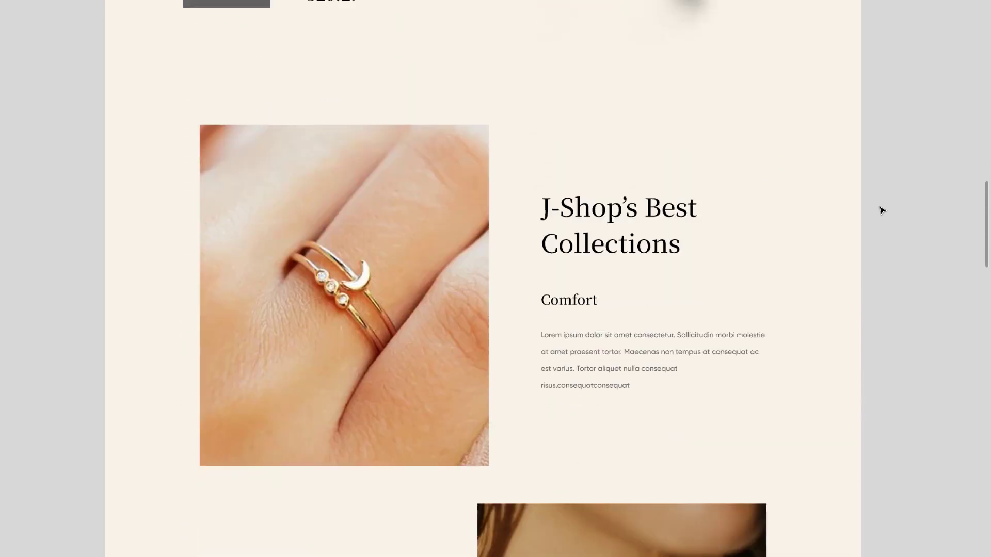
{"action": "scroll", "coordinate": [882, 210], "scroll_direction": "down", "scroll_amount": 3}
{"action": "scroll", "coordinate": [882, 210], "scroll_direction": "down", "scroll_amount": 3}
{"action": "scroll", "coordinate": [882, 210], "scroll_direction": "down", "scroll_amount": 3}
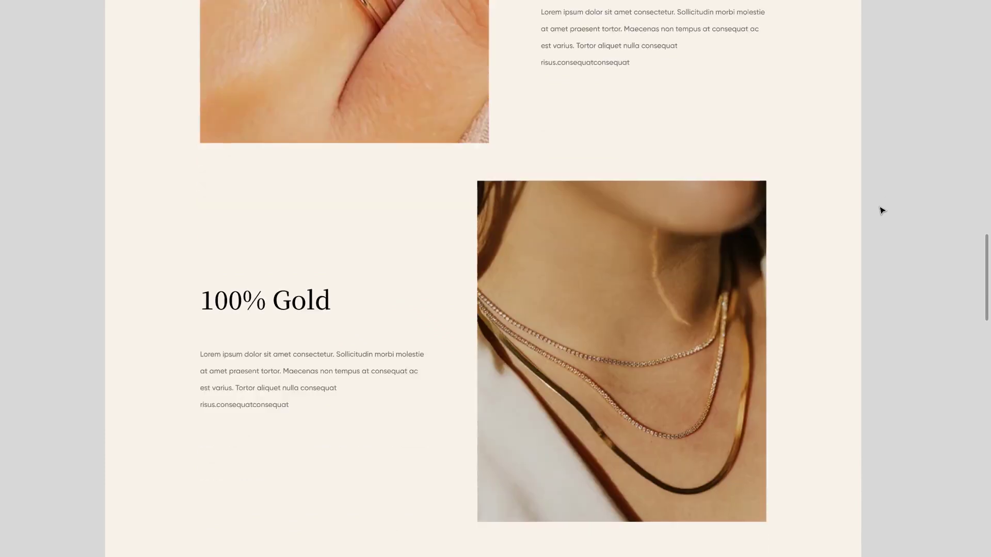
{"action": "scroll", "coordinate": [881, 210], "scroll_direction": "down", "scroll_amount": 3}
{"action": "scroll", "coordinate": [882, 210], "scroll_direction": "down", "scroll_amount": 1}
{"action": "scroll", "coordinate": [882, 209], "scroll_direction": "down", "scroll_amount": 3}
{"action": "scroll", "coordinate": [882, 210], "scroll_direction": "down", "scroll_amount": 3}
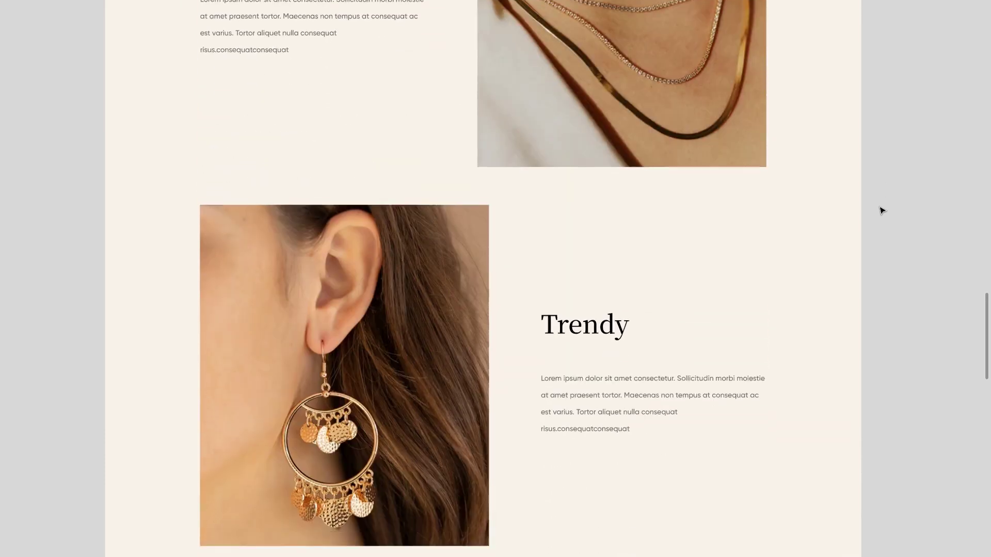
{"action": "scroll", "coordinate": [882, 210], "scroll_direction": "down", "scroll_amount": 1}
{"action": "scroll", "coordinate": [882, 210], "scroll_direction": "down", "scroll_amount": 2}
{"action": "scroll", "coordinate": [881, 210], "scroll_direction": "down", "scroll_amount": 2}
{"action": "scroll", "coordinate": [882, 210], "scroll_direction": "down", "scroll_amount": 3}
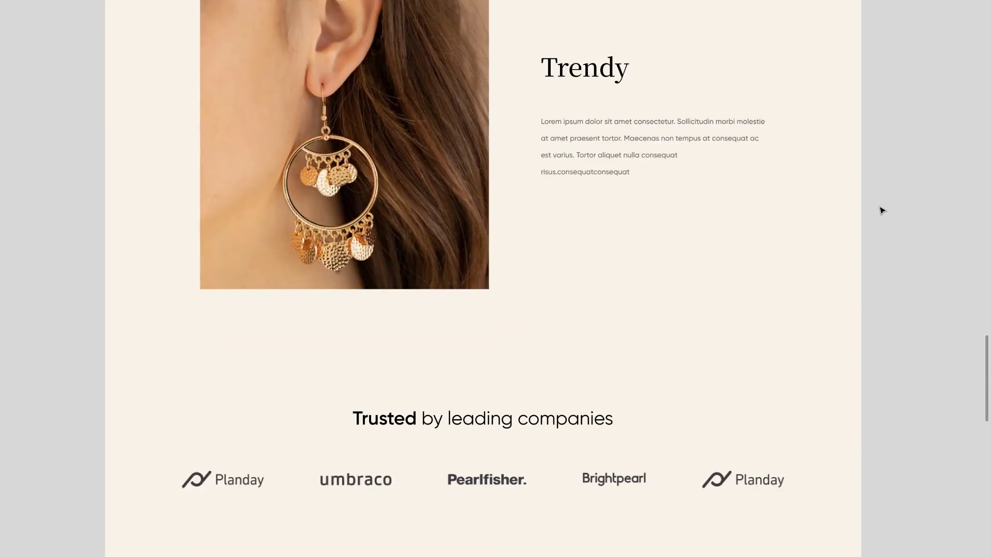
{"action": "scroll", "coordinate": [881, 210], "scroll_direction": "down", "scroll_amount": 1}
{"action": "scroll", "coordinate": [882, 209], "scroll_direction": "down", "scroll_amount": 3}
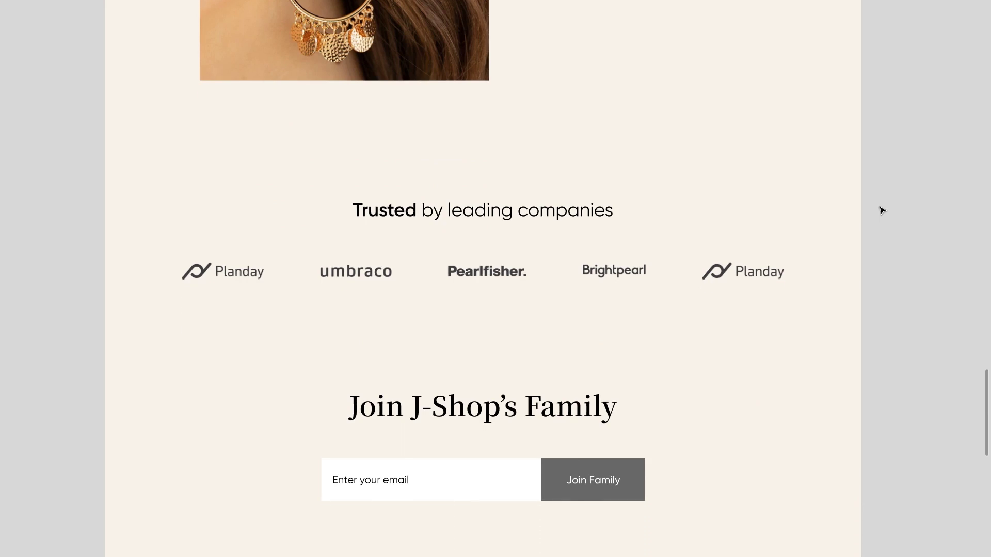
{"action": "scroll", "coordinate": [881, 210], "scroll_direction": "down", "scroll_amount": 4}
{"action": "scroll", "coordinate": [882, 210], "scroll_direction": "down", "scroll_amount": 2}
{"action": "scroll", "coordinate": [881, 210], "scroll_direction": "down", "scroll_amount": 3}
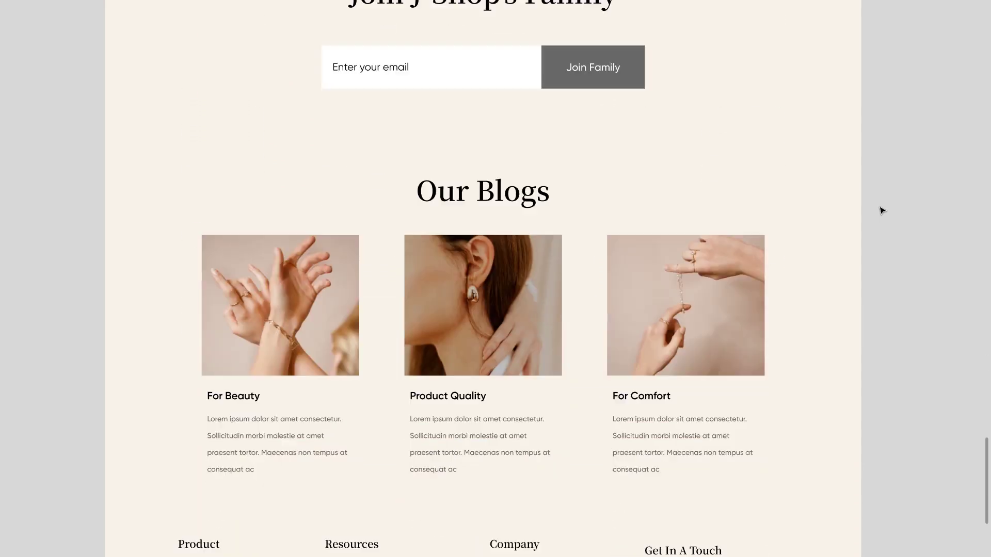
{"action": "scroll", "coordinate": [882, 210], "scroll_direction": "down", "scroll_amount": 2}
{"action": "scroll", "coordinate": [882, 210], "scroll_direction": "down", "scroll_amount": 1}
{"action": "scroll", "coordinate": [882, 210], "scroll_direction": "down", "scroll_amount": 1}
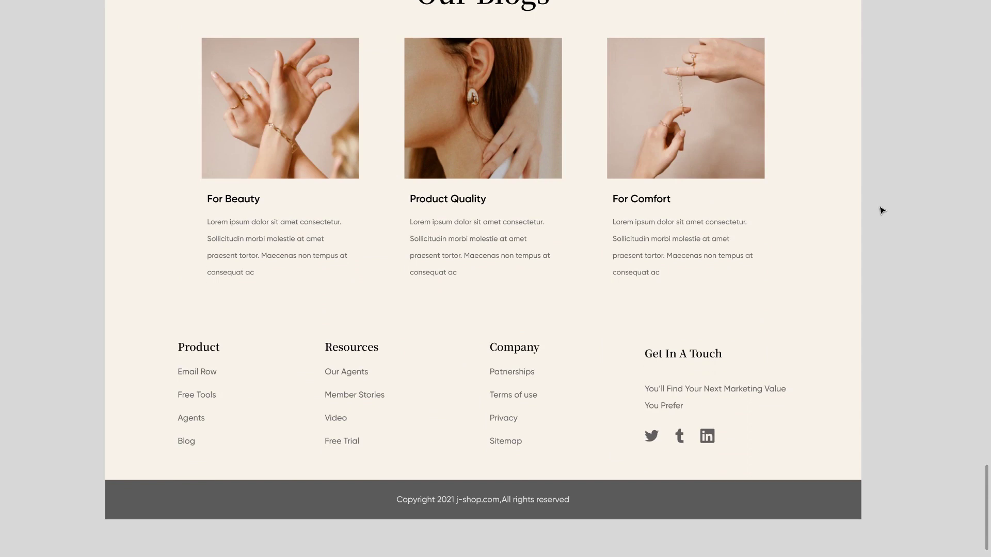